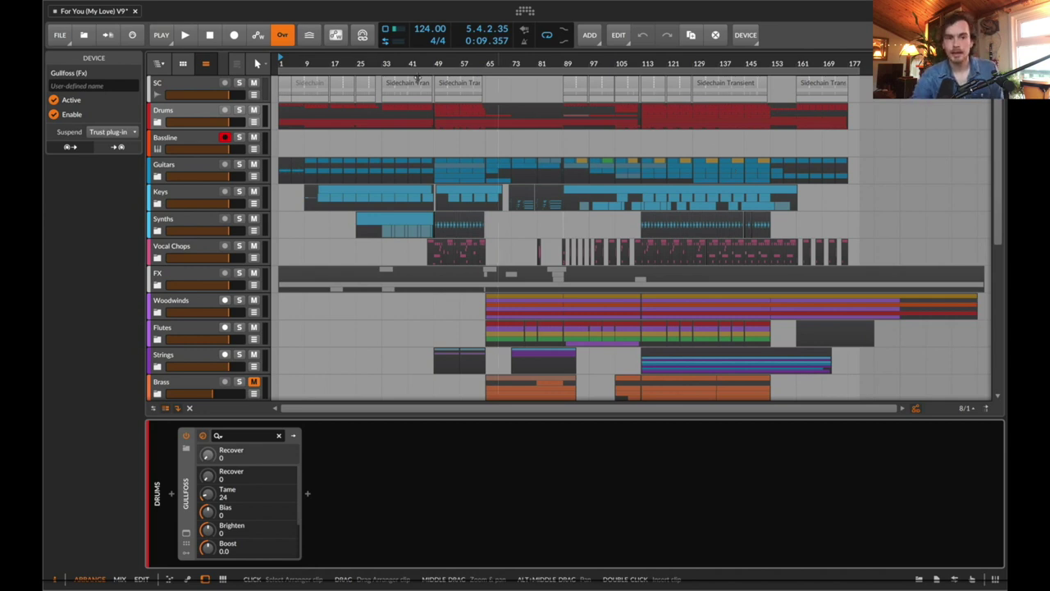
Step: Expand the Guitars group and solo its Acoustic Strum track
{"action": "left_click", "coordinate": [159, 177]}
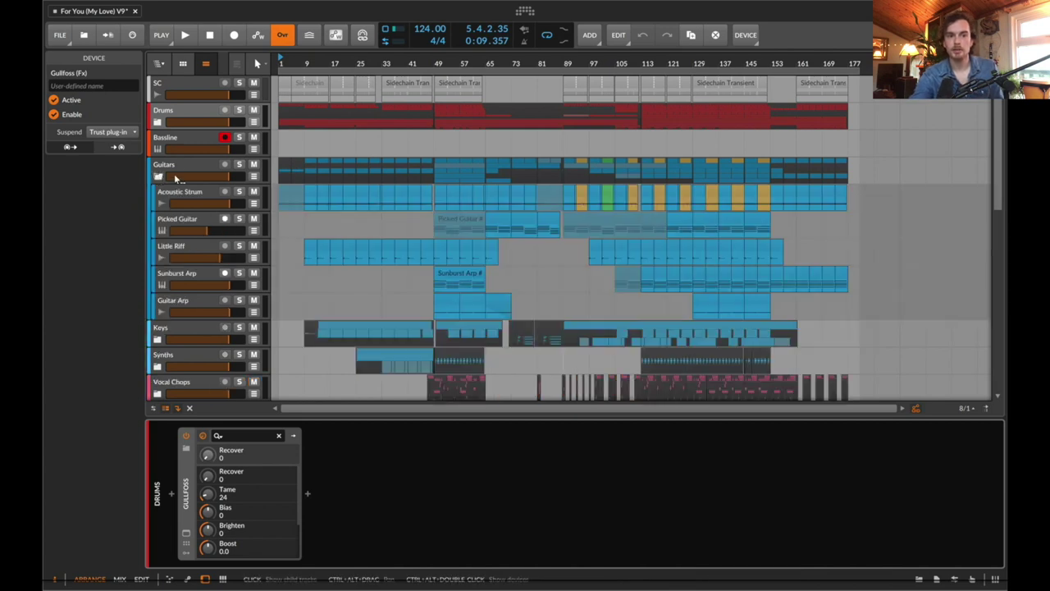
{"action": "left_click", "coordinate": [191, 198]}
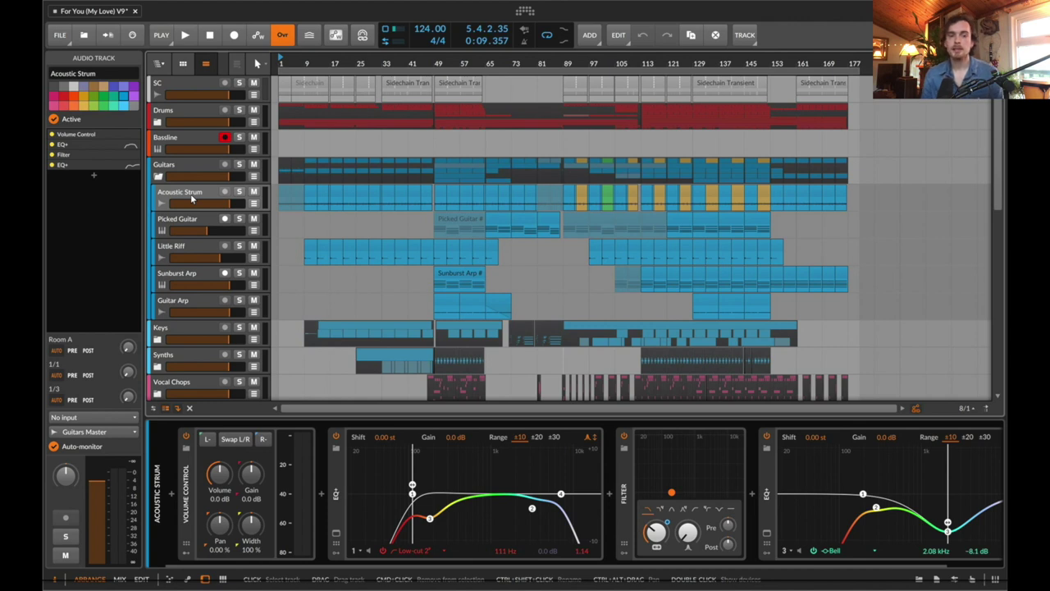
{"action": "left_click", "coordinate": [239, 191]}
{"action": "left_click_drag", "start_coordinate": [306, 62], "coordinate": [306, 69]}
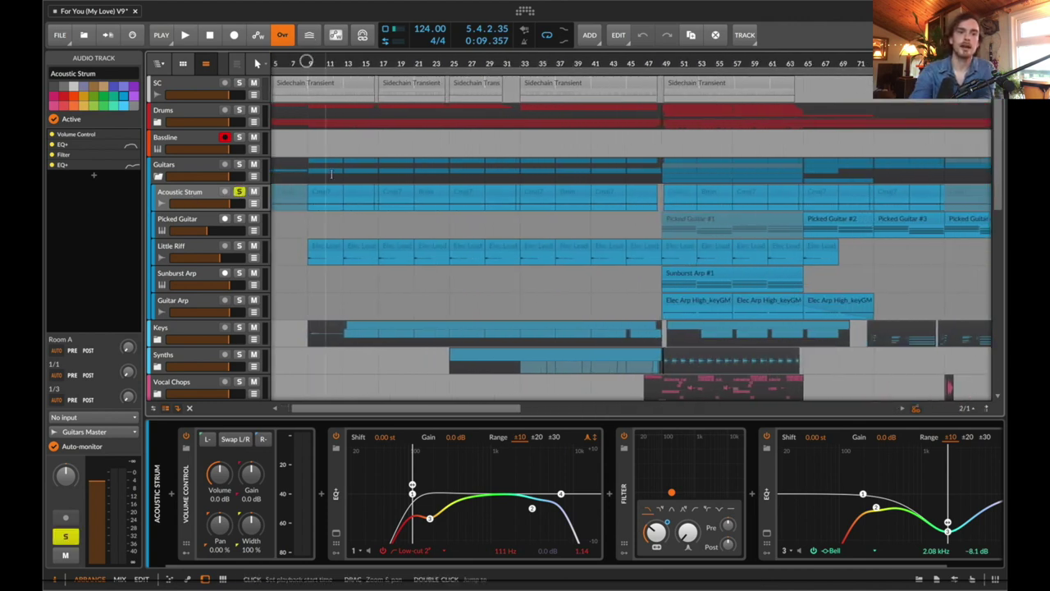
Step: Set the loop region to the Cmaj7 and Bmin clips starting at bar 17 on Acoustic Strum and play them
{"action": "left_click", "coordinate": [323, 195]}
{"action": "left_click", "coordinate": [398, 195]}
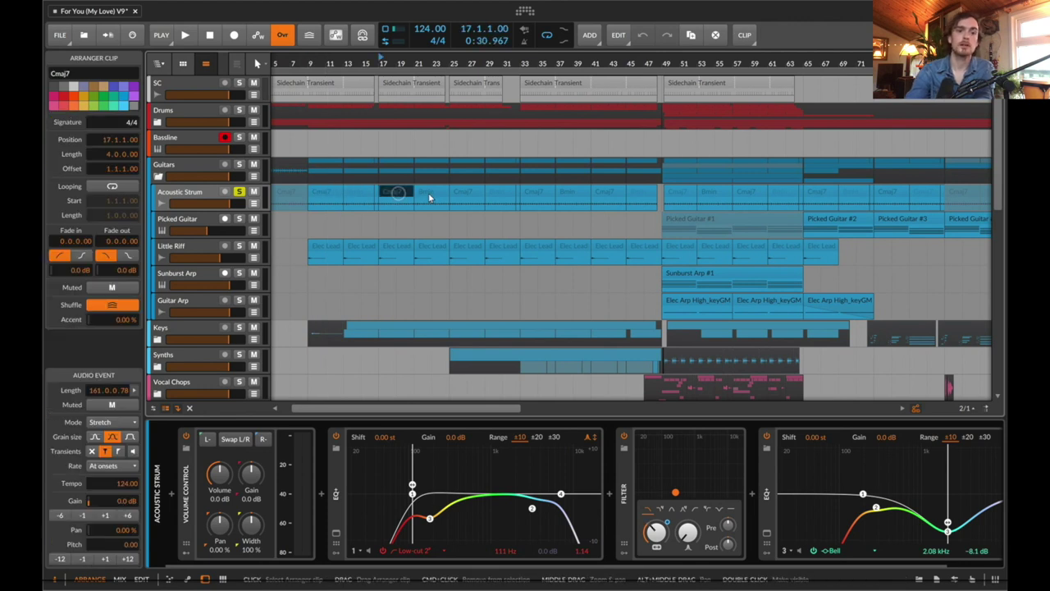
{"action": "left_click", "coordinate": [428, 197], "text": "shift"}
{"action": "key", "text": "super+l"}
{"action": "key", "text": "space"}
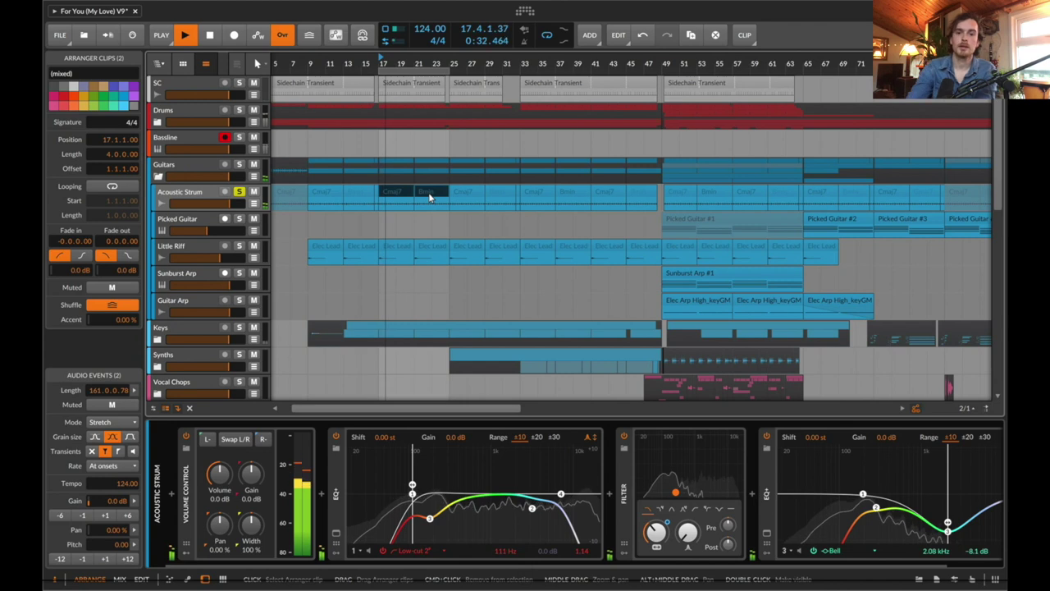
Step: Disable the Filter device on Acoustic Strum and play the track from bar 15
{"action": "left_click", "coordinate": [623, 438]}
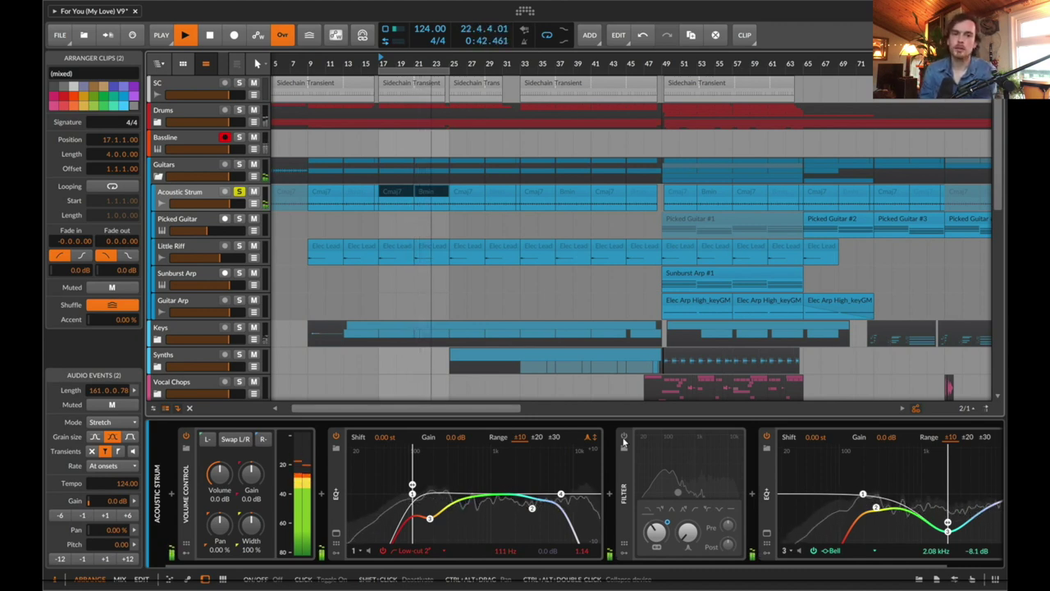
{"action": "key", "text": "space"}
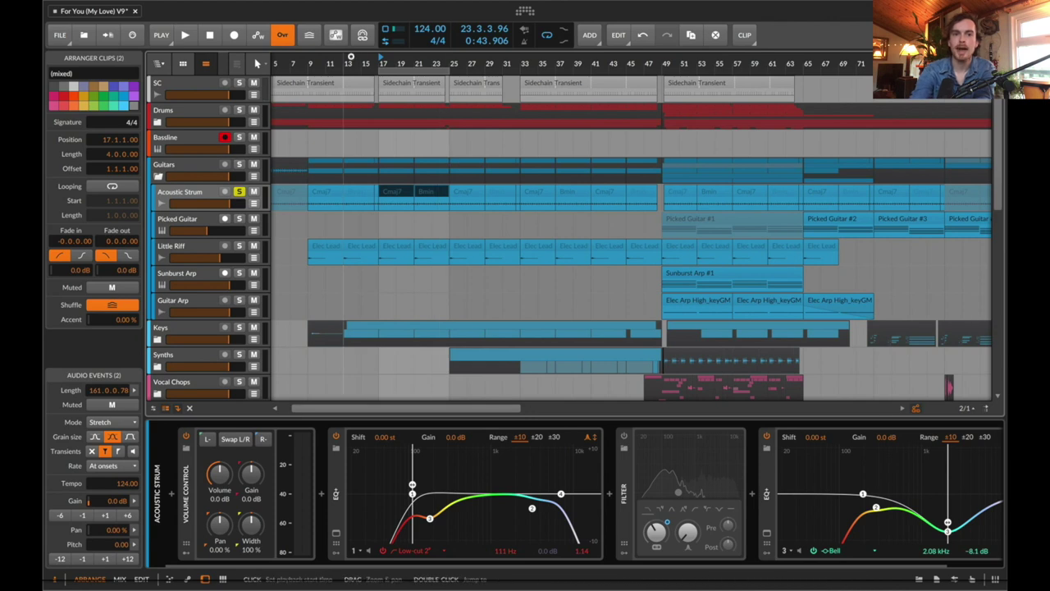
{"action": "scroll", "coordinate": [352, 59], "scroll_direction": "up", "scroll_amount": 3}
{"action": "left_click", "coordinate": [435, 193]}
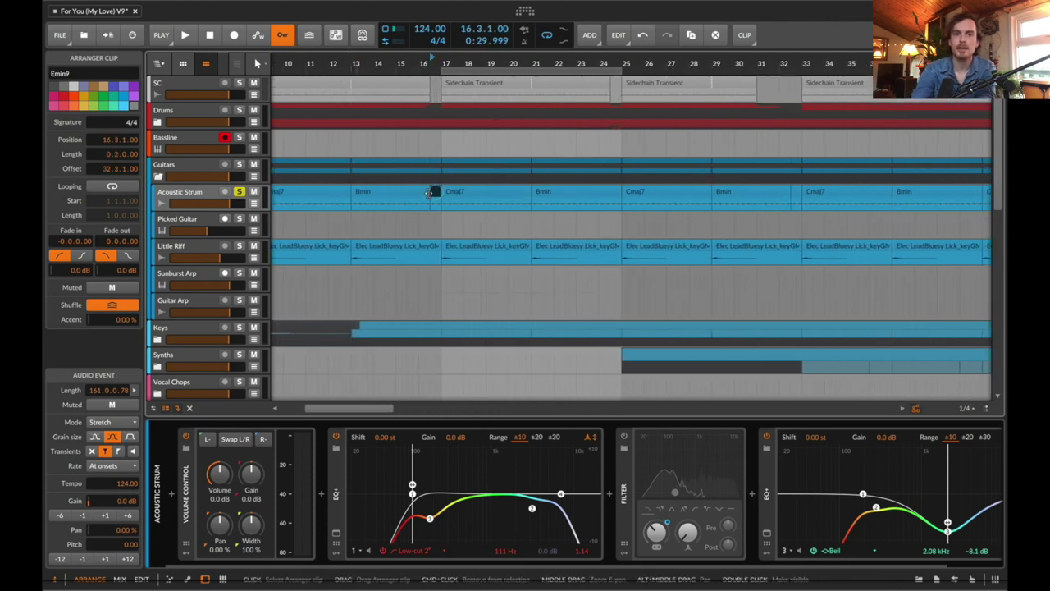
{"action": "left_click", "coordinate": [402, 201]}
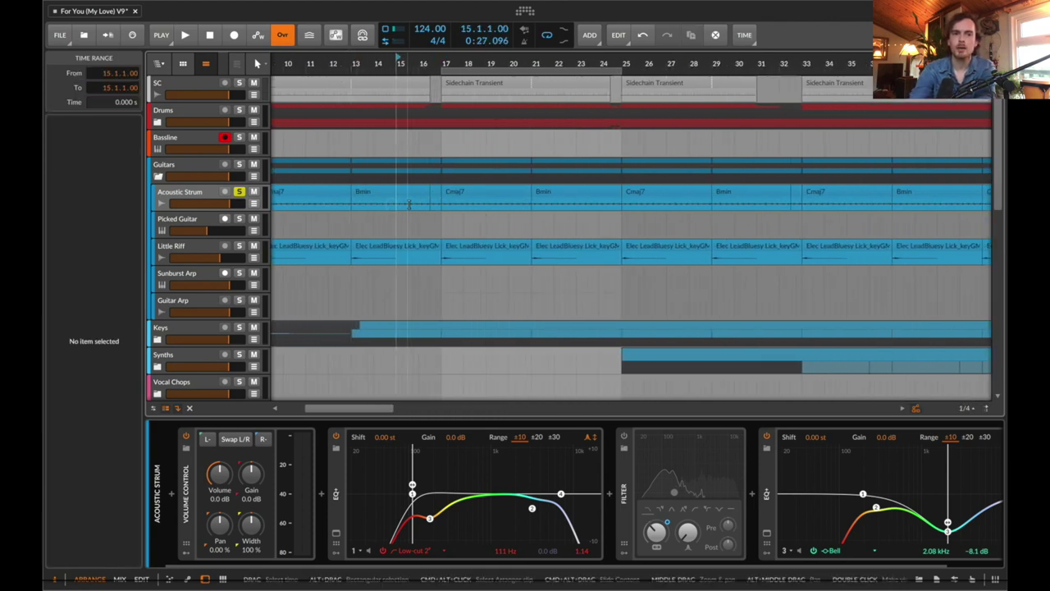
{"action": "key", "text": "space"}
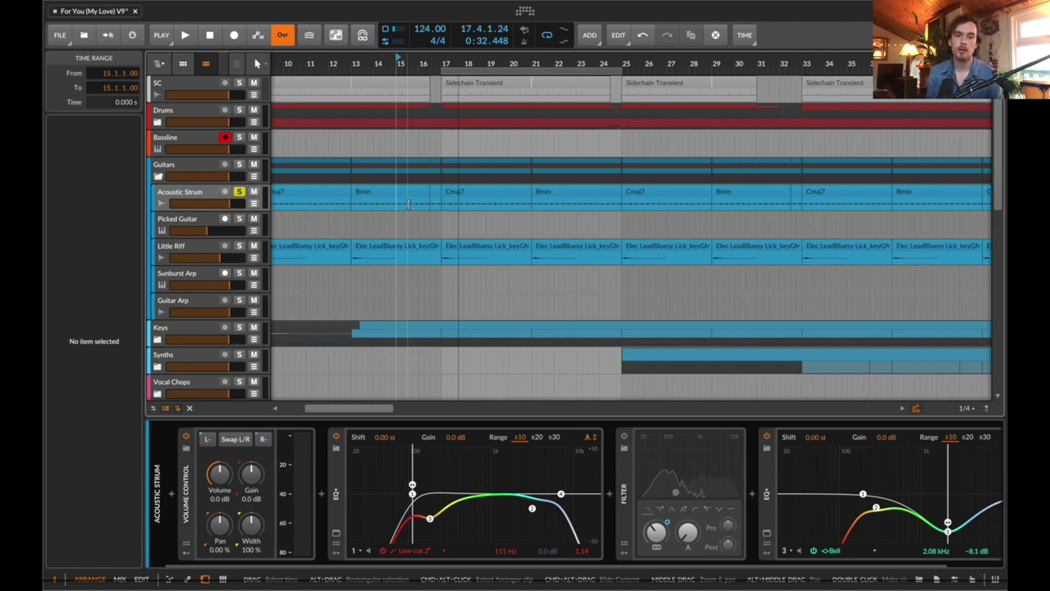
Step: Rename the Acoustic Strum clip at bar 21 as Bmin7
{"action": "left_click", "coordinate": [505, 198]}
{"action": "left_click", "coordinate": [586, 197]}
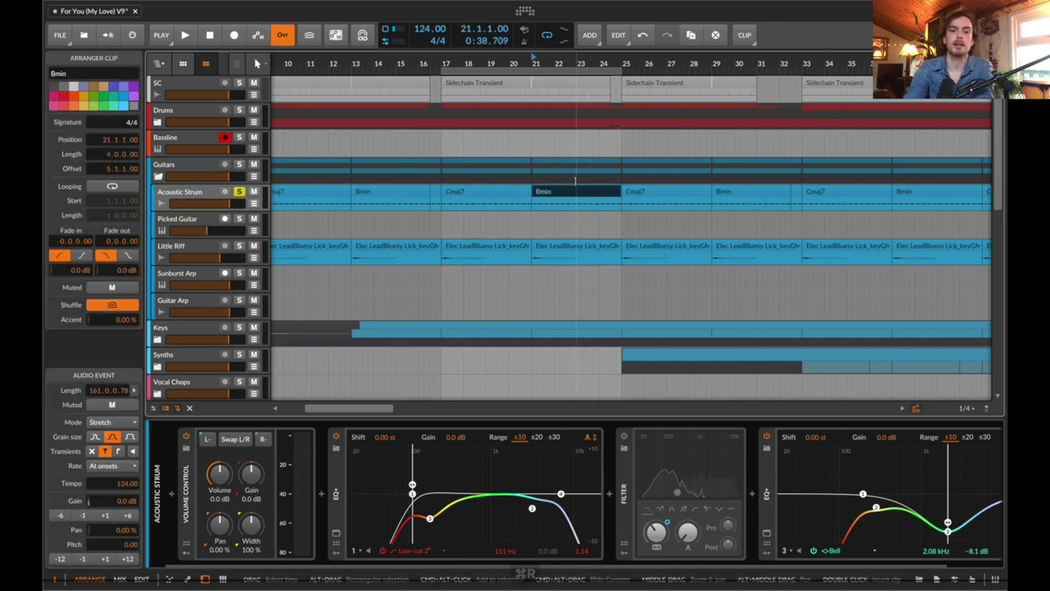
{"action": "type", "text": "7"}
{"action": "key", "text": "Return"}
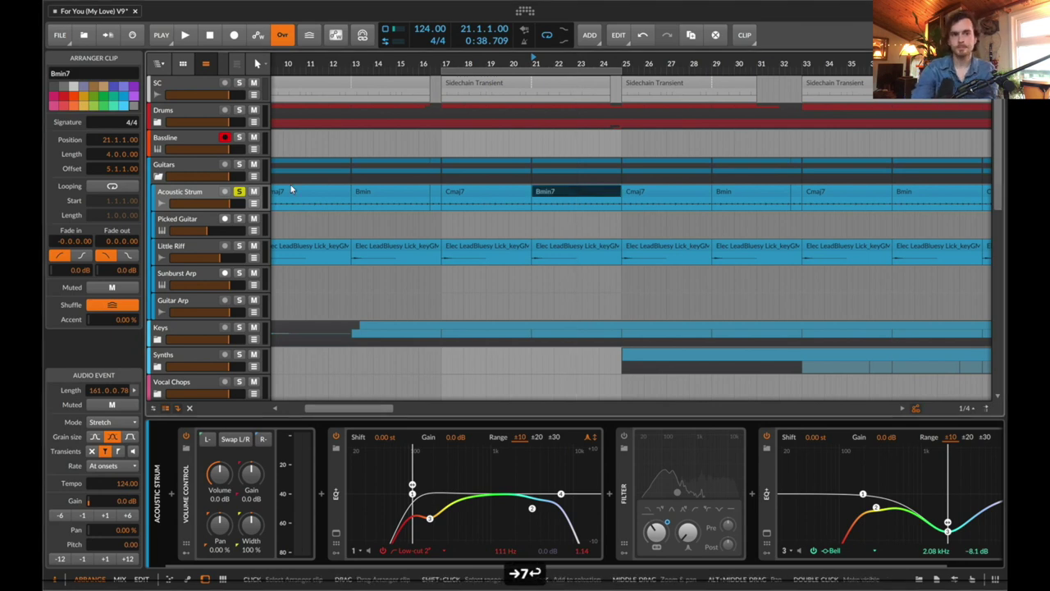
Step: Expand the Drums group, solo the Kick alongside Acoustic Strum and play both from bar 21
{"action": "left_click", "coordinate": [206, 138]}
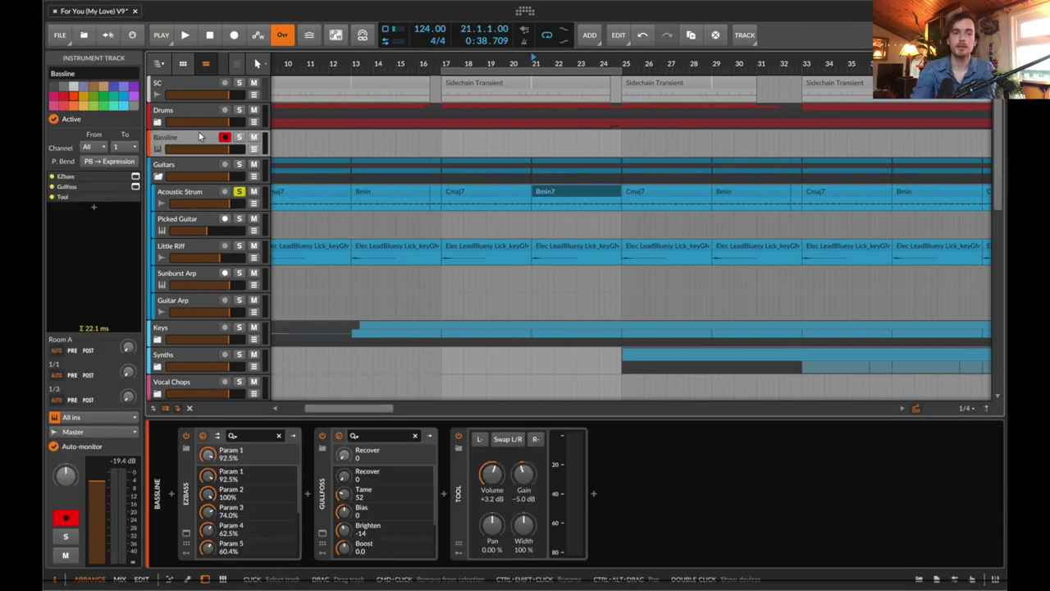
{"action": "left_click", "coordinate": [153, 123]}
{"action": "left_click", "coordinate": [153, 122]}
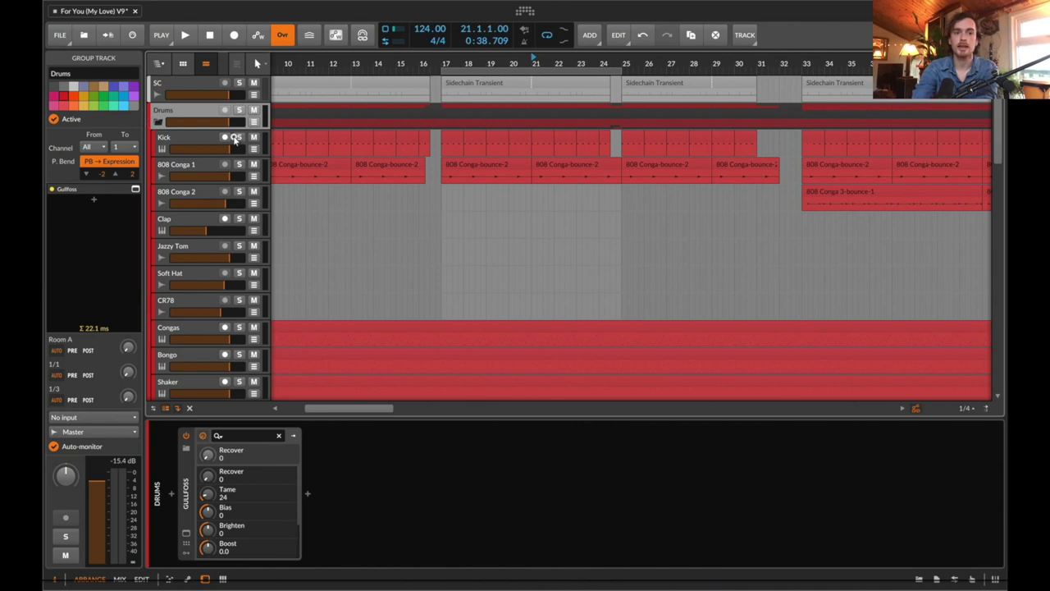
{"action": "scroll", "coordinate": [274, 142], "scroll_direction": "down", "scroll_amount": 5}
{"action": "scroll", "coordinate": [275, 141], "scroll_direction": "up", "scroll_amount": 5}
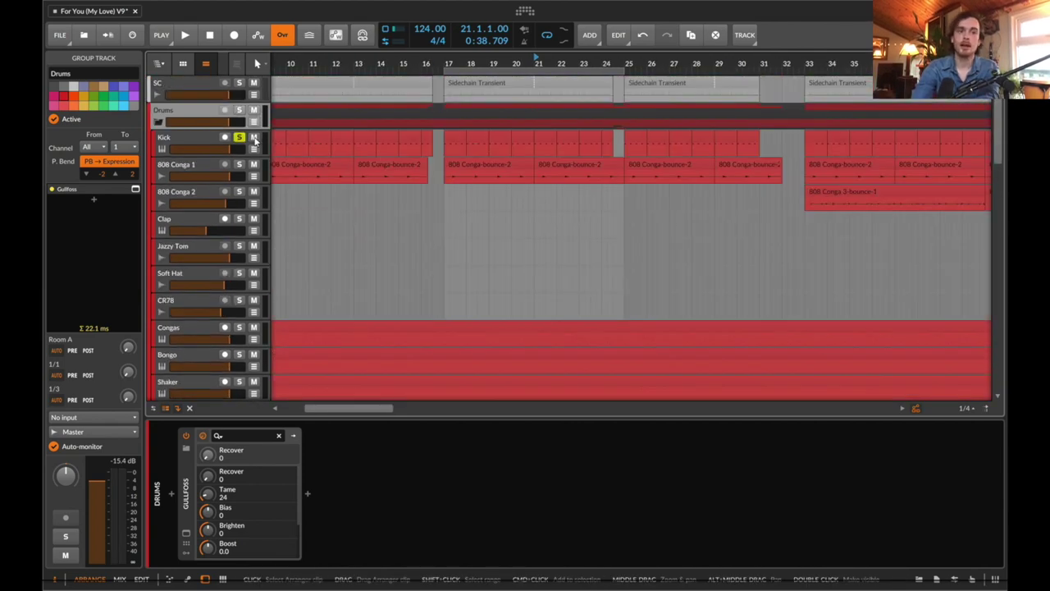
{"action": "key", "text": "space"}
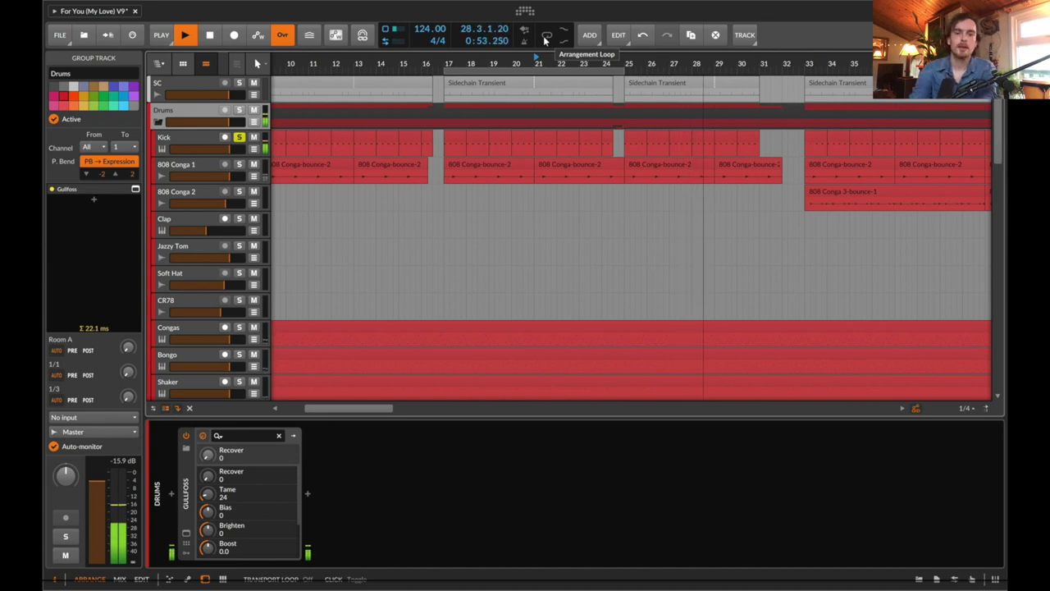
{"action": "key", "text": "space"}
Step: Open the Bassline track's EZbass plug-in, check its song key and song track, and close it
{"action": "scroll", "coordinate": [182, 287], "scroll_direction": "down", "scroll_amount": 5}
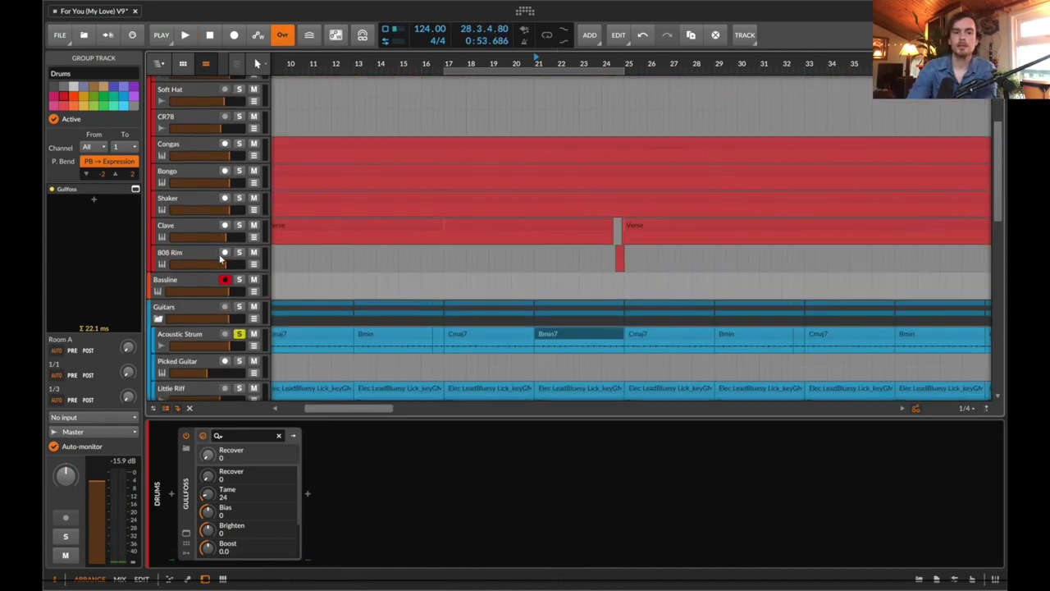
{"action": "left_click", "coordinate": [183, 287]}
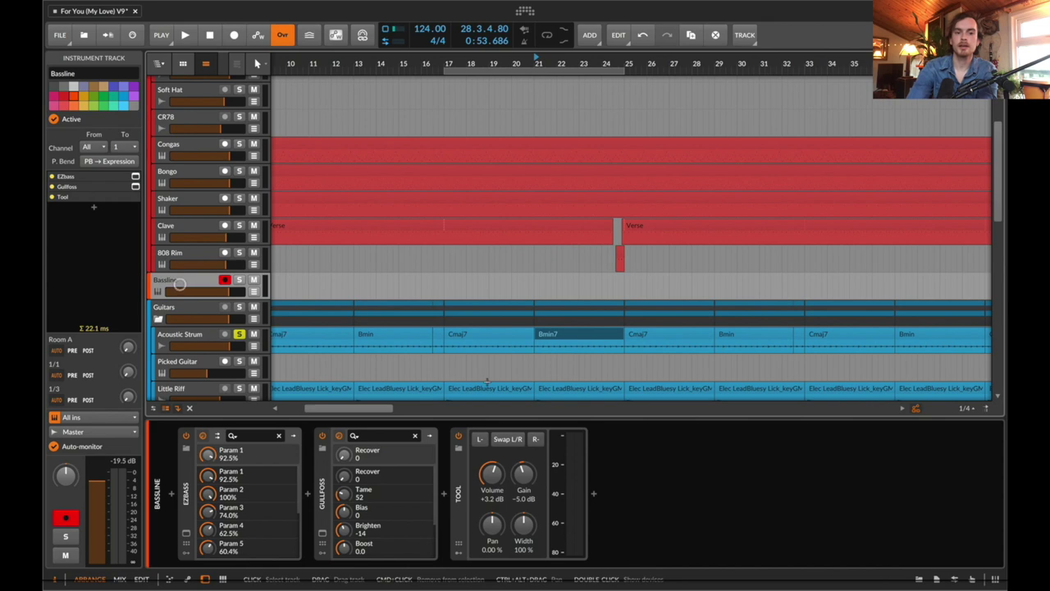
{"action": "left_click", "coordinate": [185, 535]}
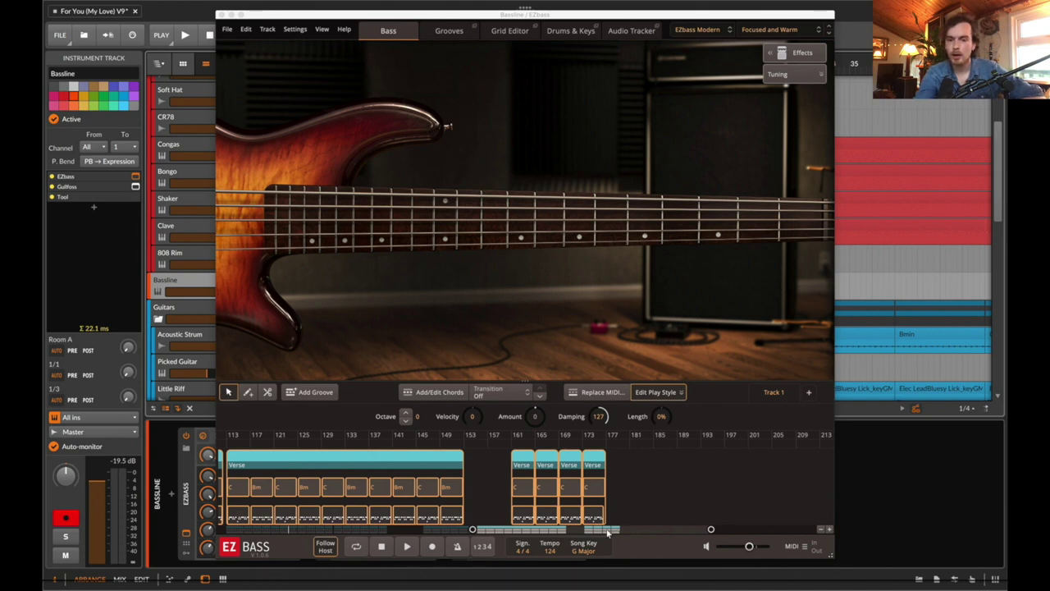
{"action": "left_click", "coordinate": [583, 548]}
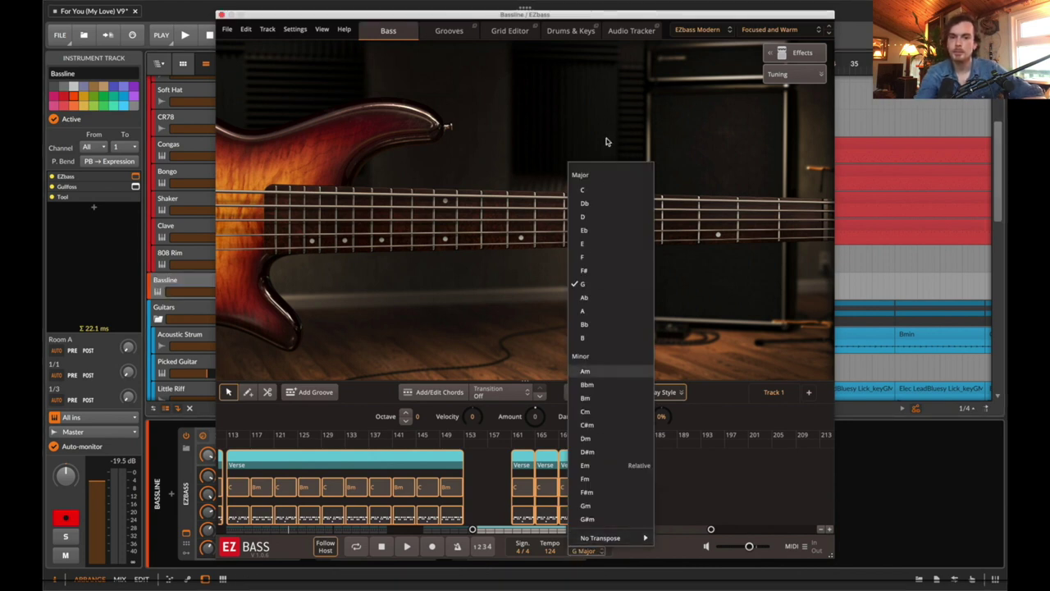
{"action": "left_click", "coordinate": [734, 493]}
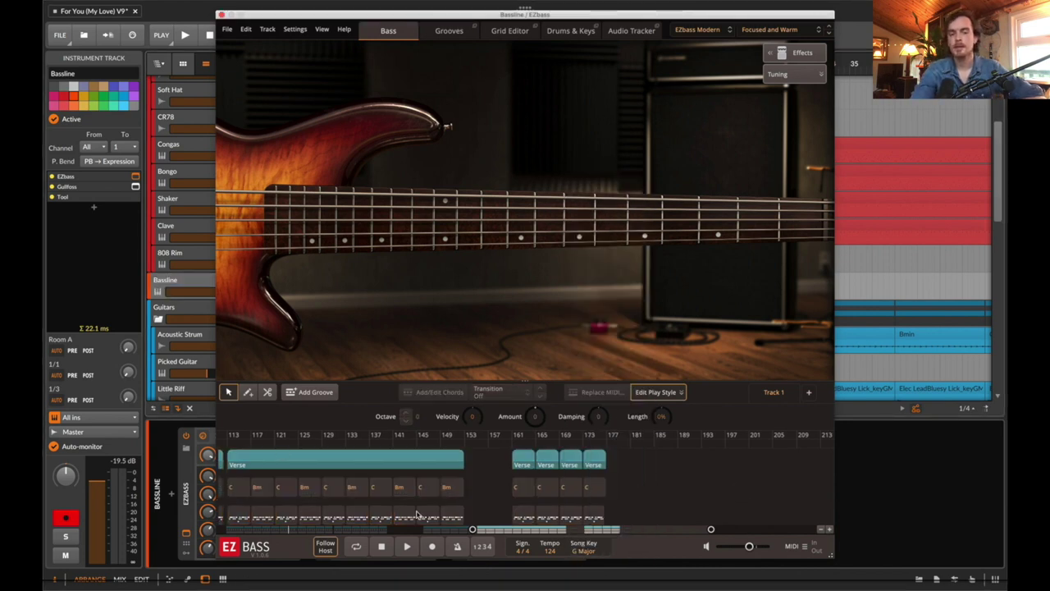
{"action": "scroll", "coordinate": [550, 476], "scroll_direction": "left", "scroll_amount": 10}
{"action": "left_click", "coordinate": [221, 14]}
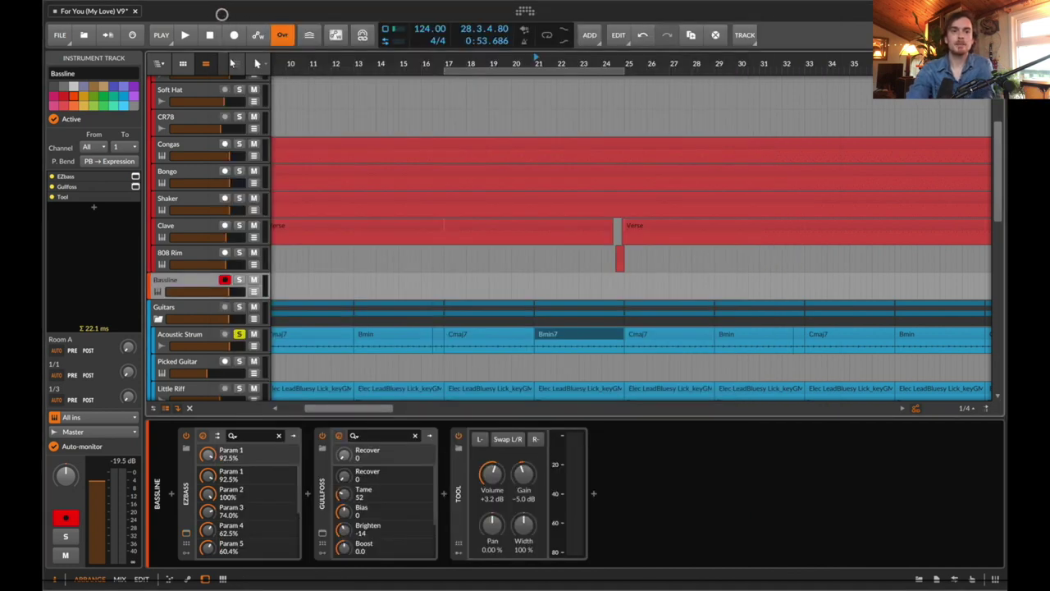
Step: Solo the Bassline track and list the User MIDI grooves in EZbass without the Latin genre filter
{"action": "left_click", "coordinate": [241, 281]}
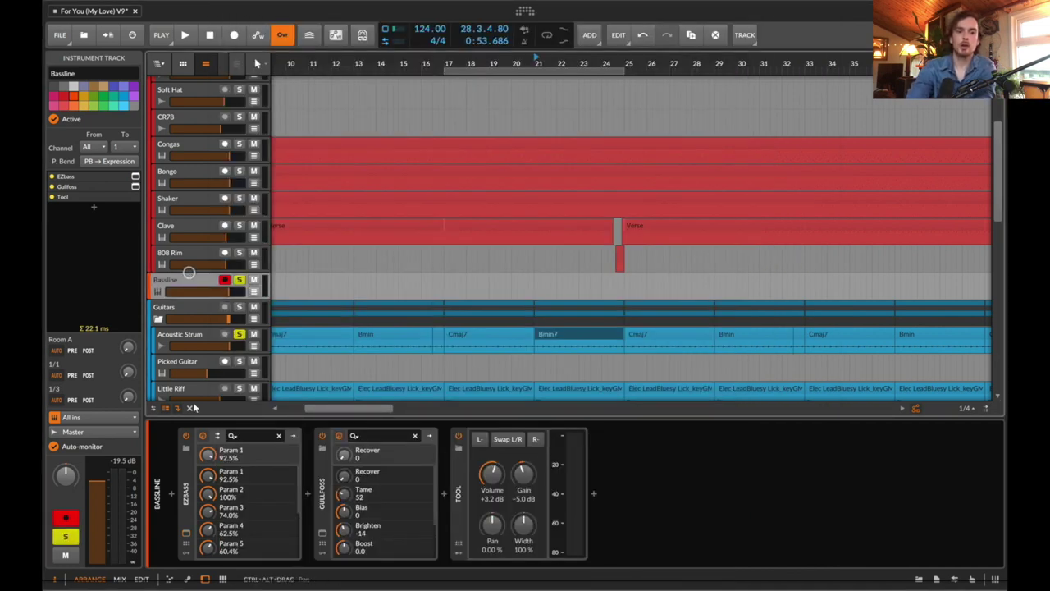
{"action": "key", "text": "ctrl+p"}
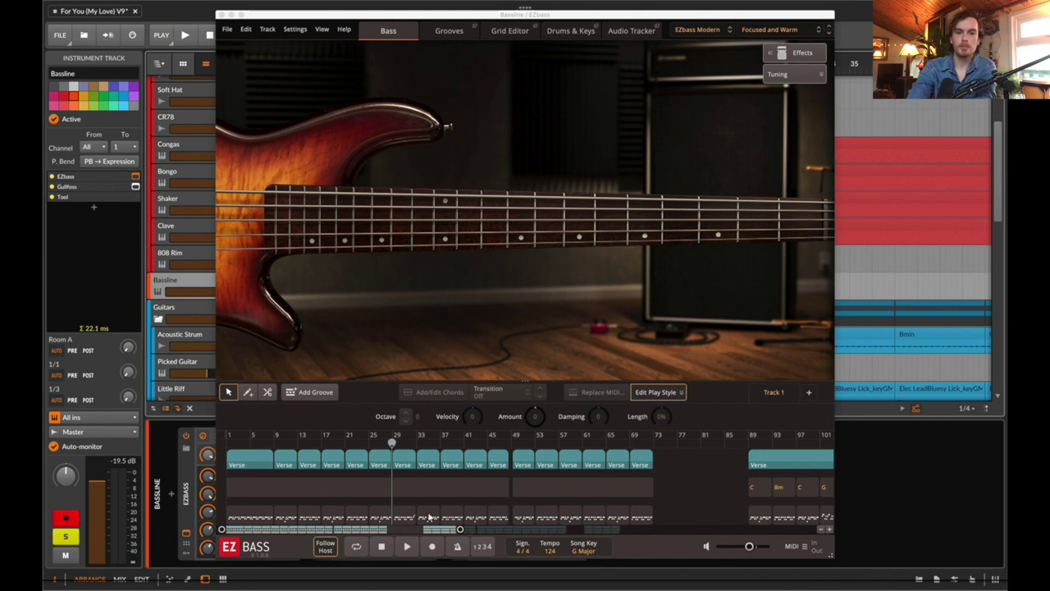
{"action": "left_click", "coordinate": [439, 33]}
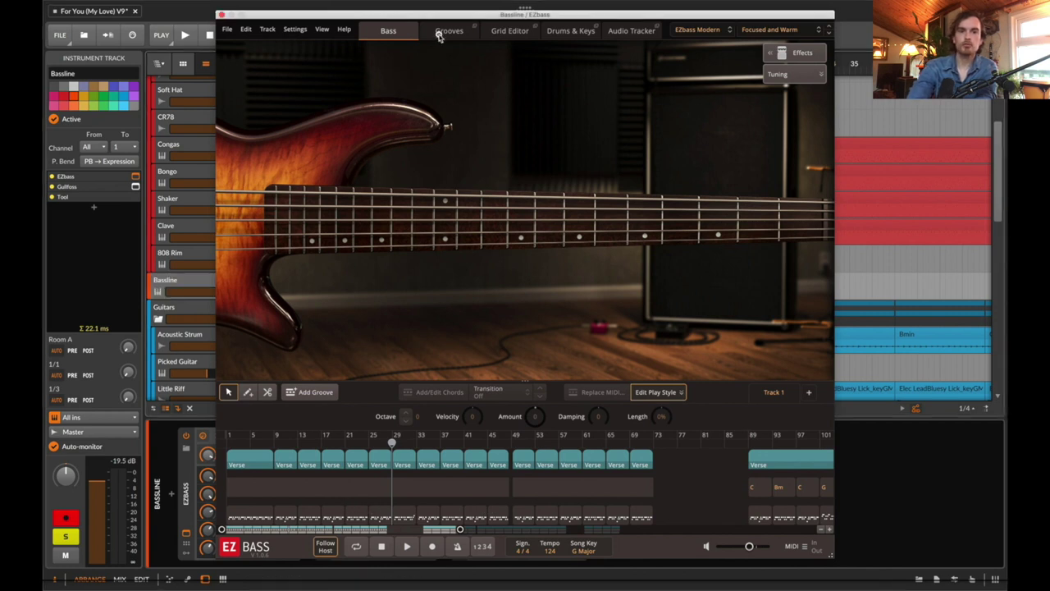
{"action": "left_click", "coordinate": [439, 33]}
{"action": "left_click", "coordinate": [250, 209]}
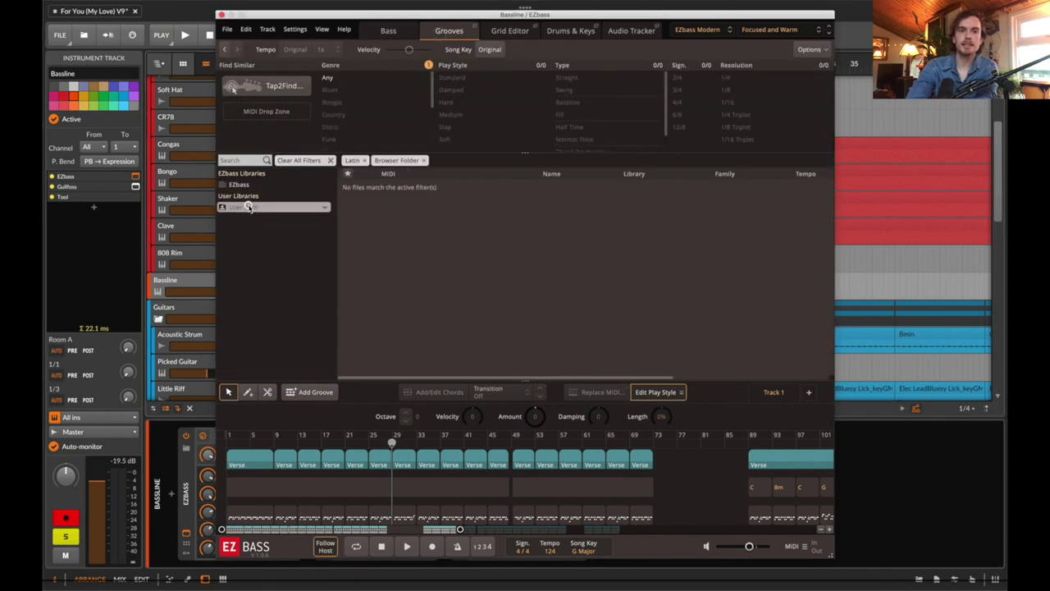
{"action": "left_click", "coordinate": [327, 162]}
{"action": "left_click", "coordinate": [241, 208]}
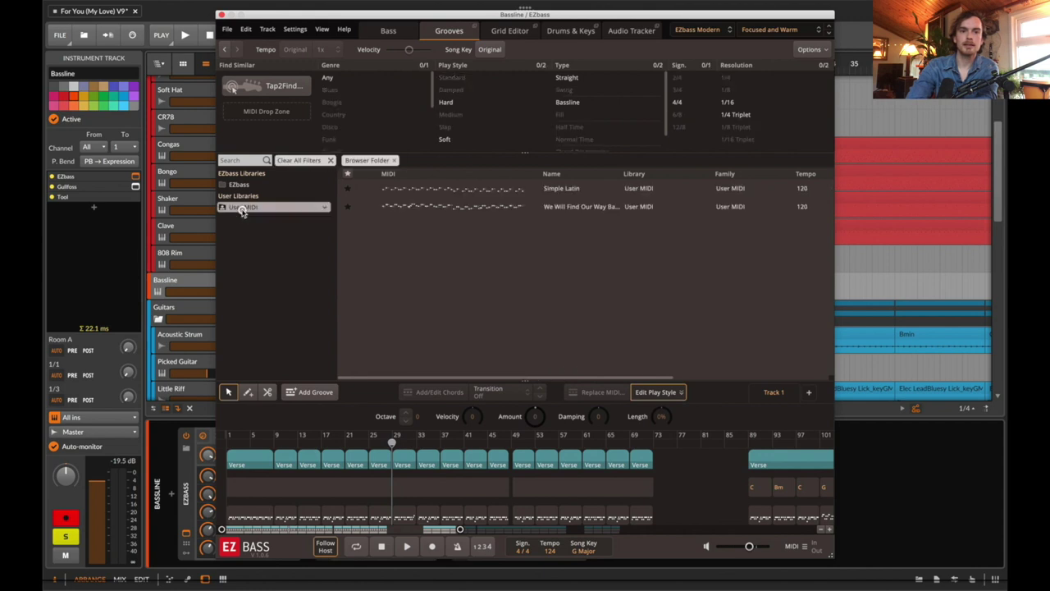
Step: Audition the Simple Latin groove from the User MIDI library
{"action": "left_click", "coordinate": [402, 189]}
{"action": "left_click", "coordinate": [369, 190]}
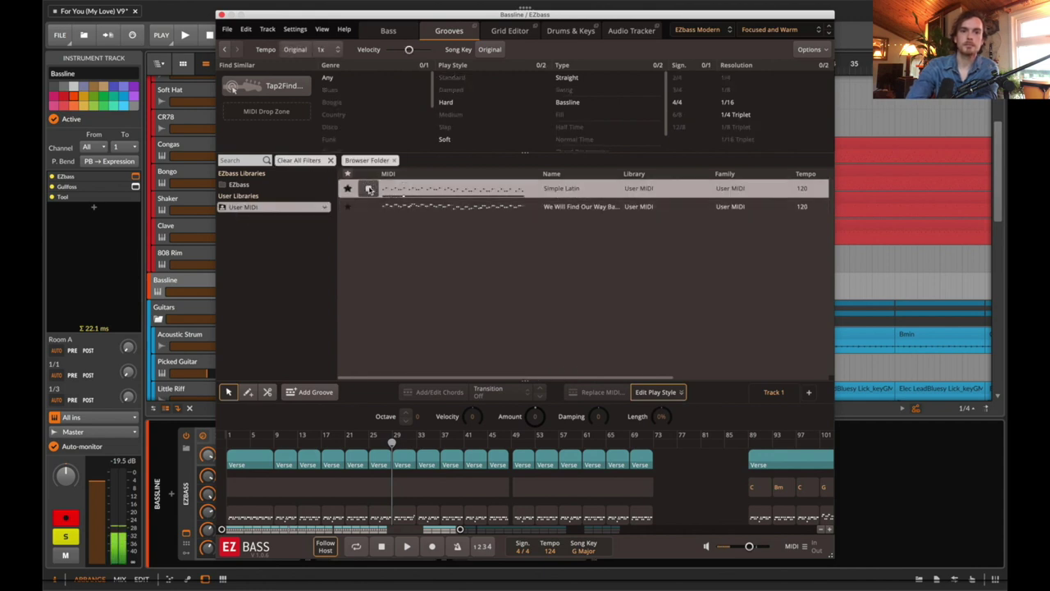
{"action": "left_click", "coordinate": [369, 190]}
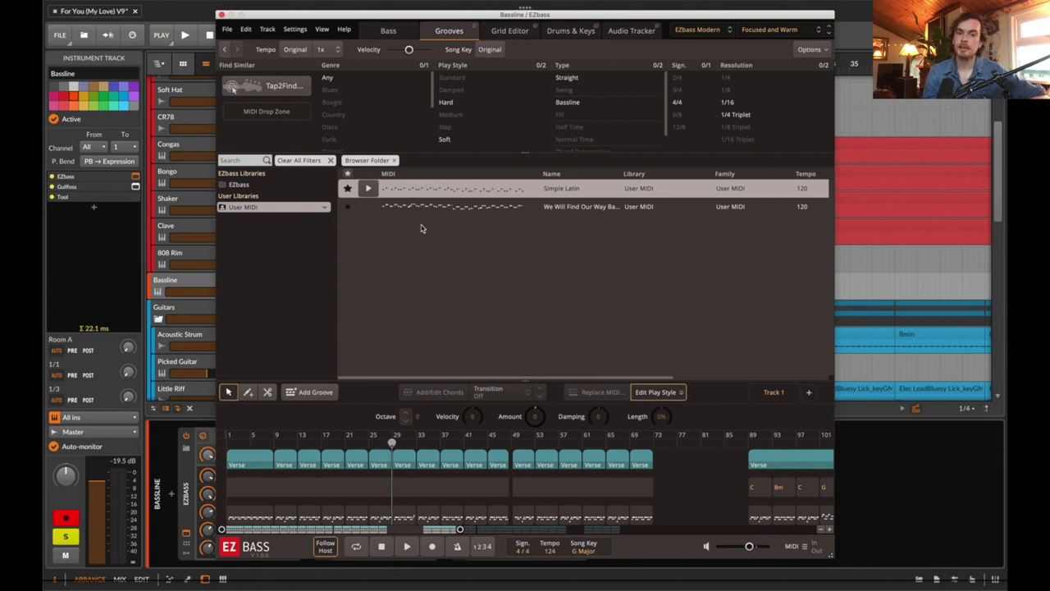
Step: View the Audio Tracker's audio-to-MIDI options, return to the grooves and examine the chords of the first Verse blocks in the song track
{"action": "left_click", "coordinate": [631, 30]}
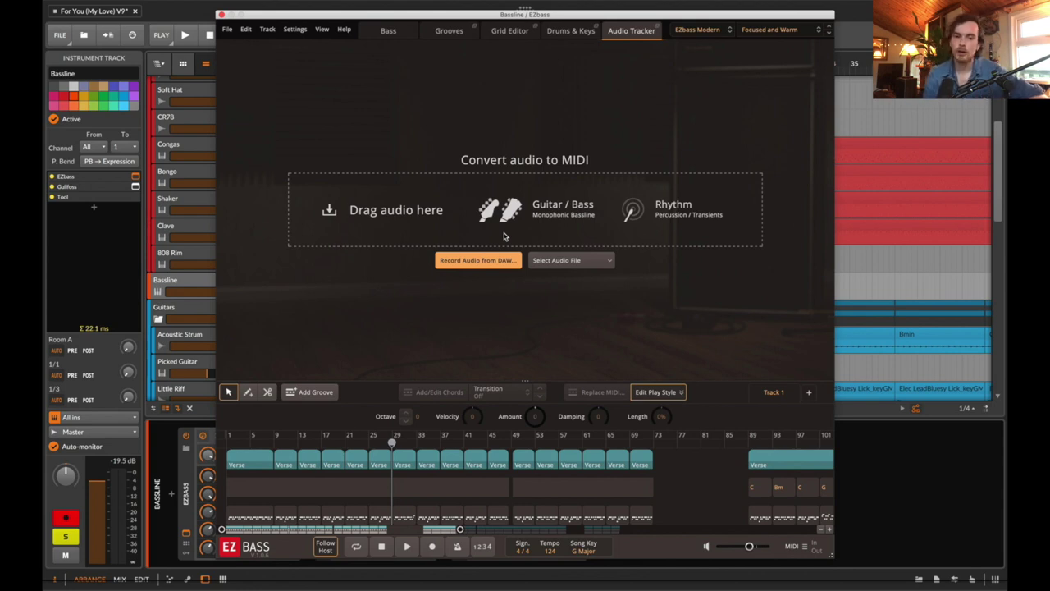
{"action": "left_click", "coordinate": [448, 31]}
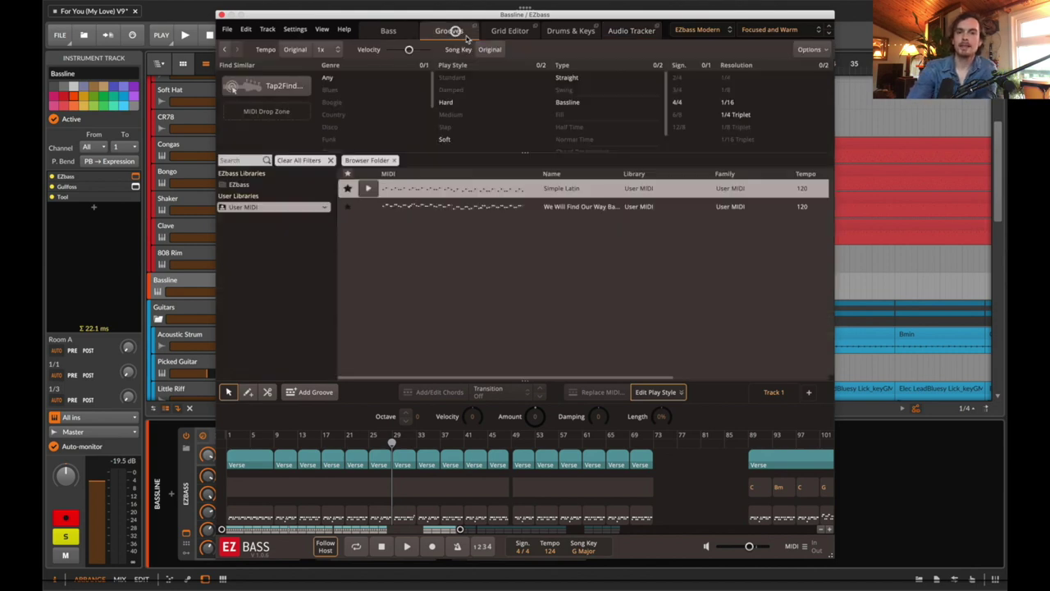
{"action": "scroll", "coordinate": [259, 489], "scroll_direction": "up", "scroll_amount": 5}
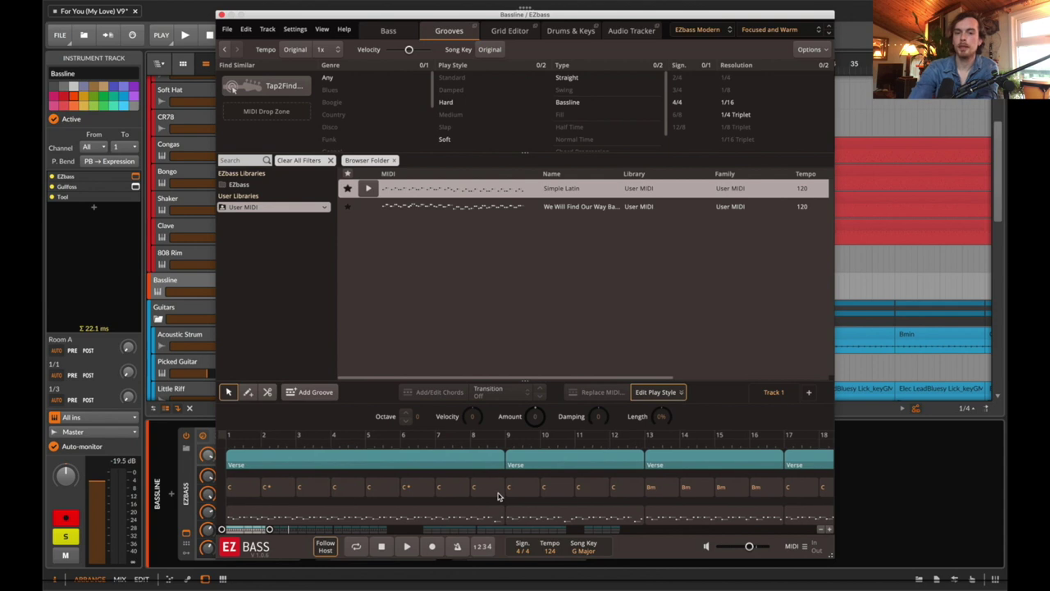
{"action": "scroll", "coordinate": [392, 496], "scroll_direction": "right", "scroll_amount": 4}
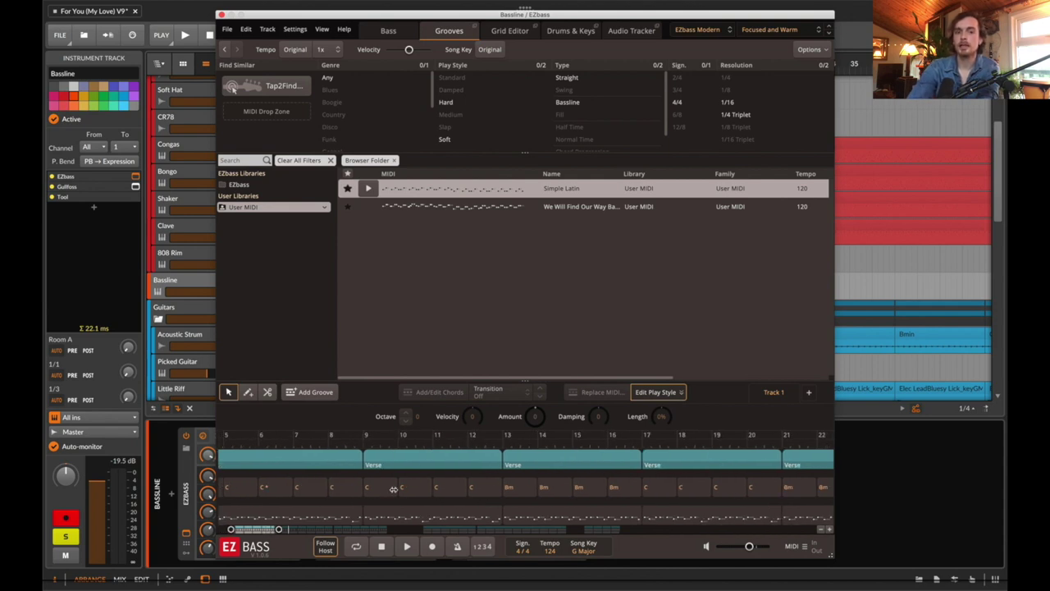
Step: Move the EZbass window aside to uncover the arrangement and set the play start position to 8.4.1.00 on the Bassline track
{"action": "left_click_drag", "start_coordinate": [288, 17], "coordinate": [617, 16]}
{"action": "left_click", "coordinate": [368, 220]}
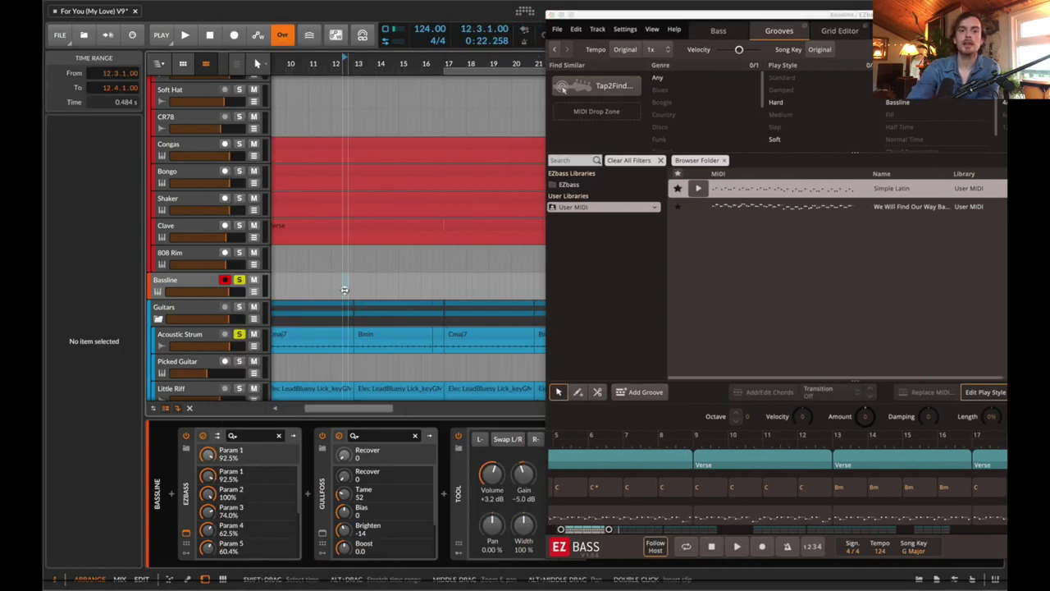
{"action": "left_click", "coordinate": [455, 283]}
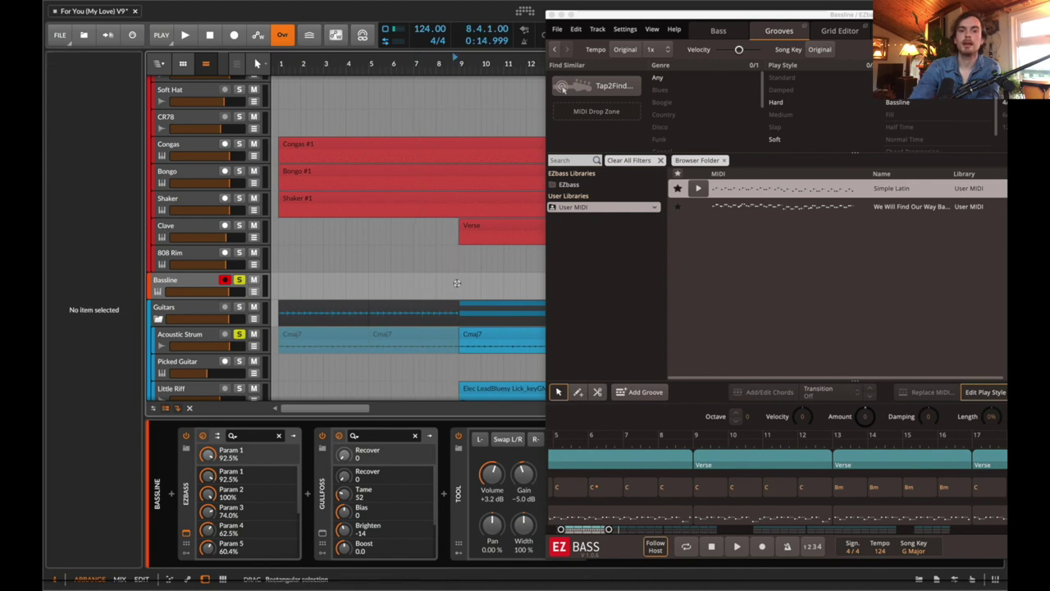
Step: Play the song from bar 9 and examine the C and Bm chord blocks of the Verse sections in EZbass
{"action": "key", "text": "space"}
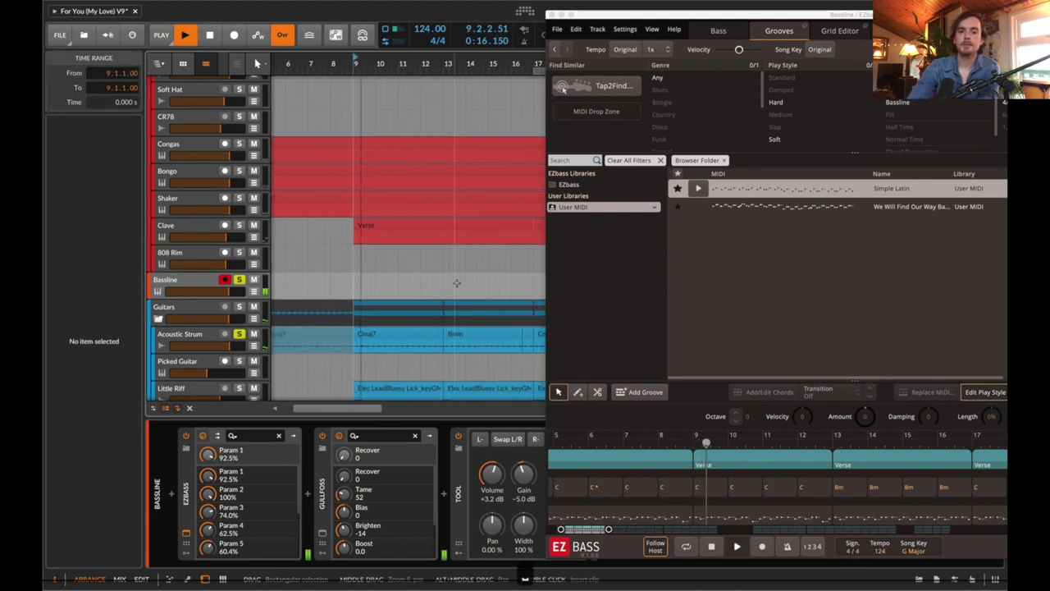
{"action": "left_click", "coordinate": [704, 515]}
{"action": "left_click", "coordinate": [704, 487]}
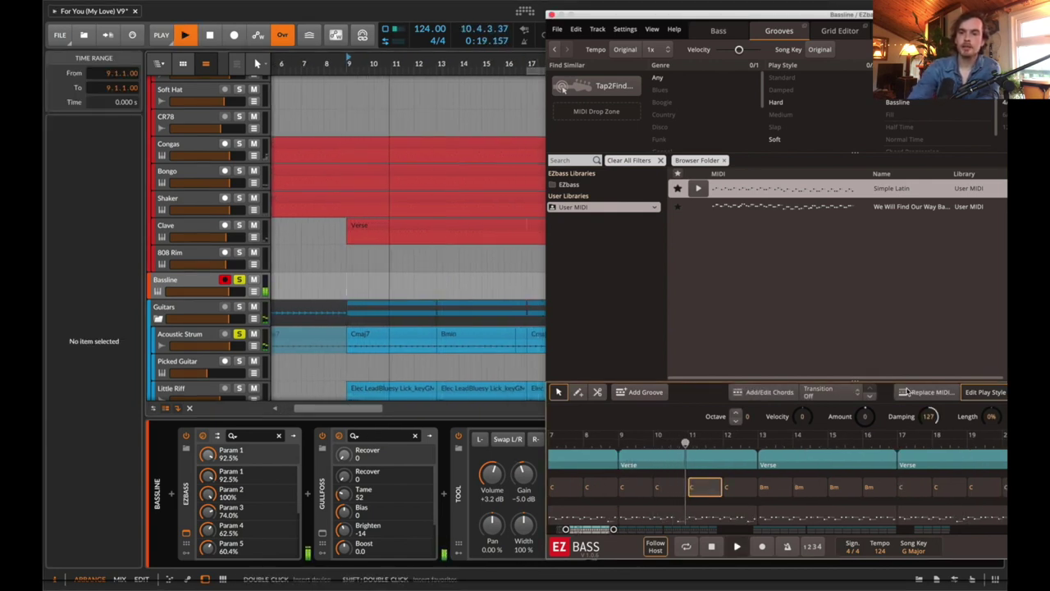
{"action": "left_click", "coordinate": [704, 488]}
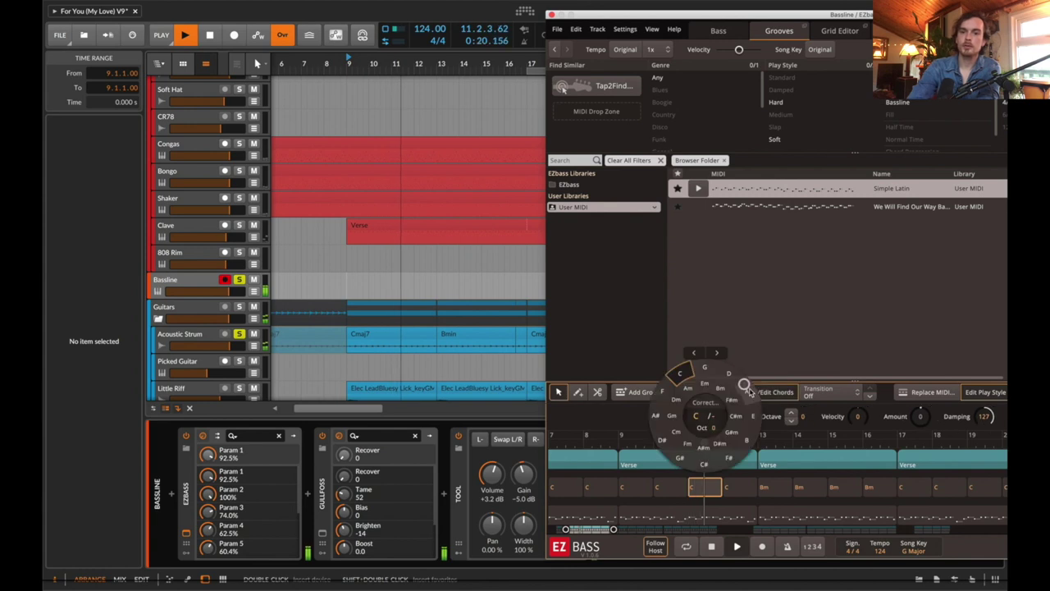
{"action": "left_click", "coordinate": [775, 489]}
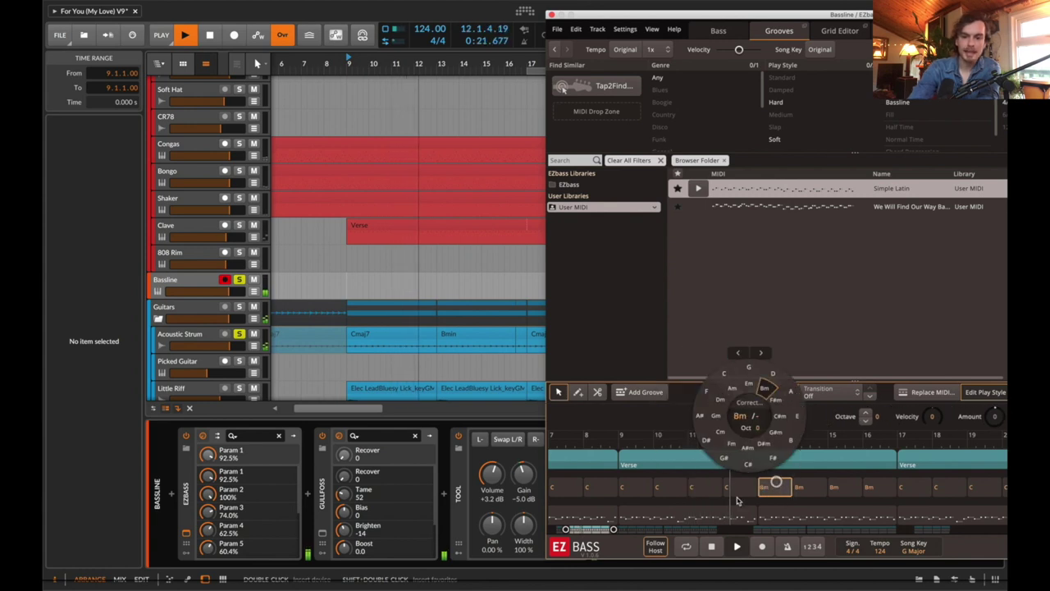
{"action": "left_click", "coordinate": [781, 516]}
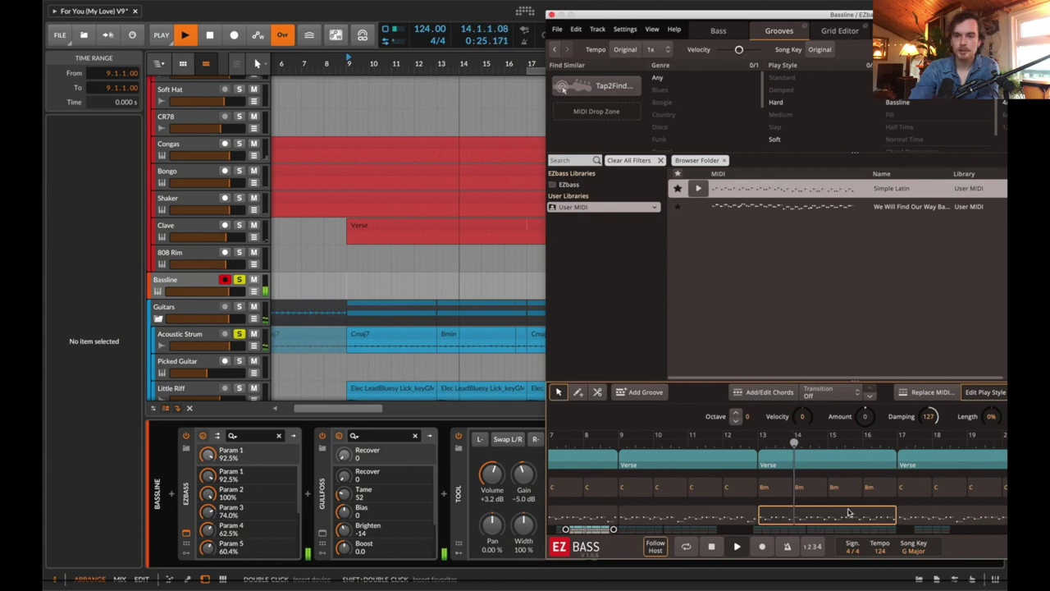
{"action": "left_click", "coordinate": [775, 487]}
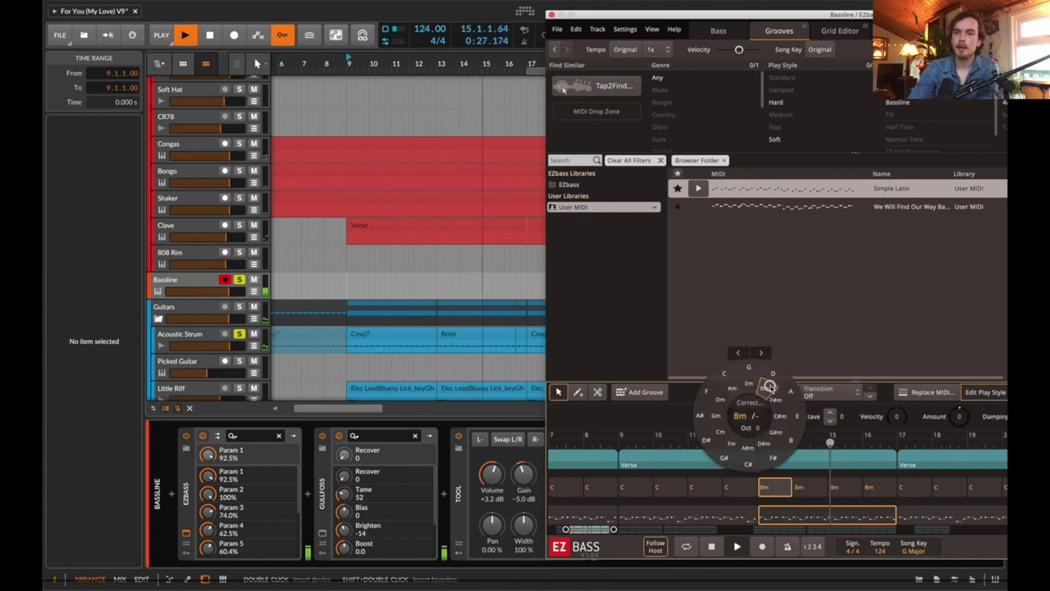
{"action": "left_click", "coordinate": [902, 488]}
{"action": "left_click", "coordinate": [911, 487]}
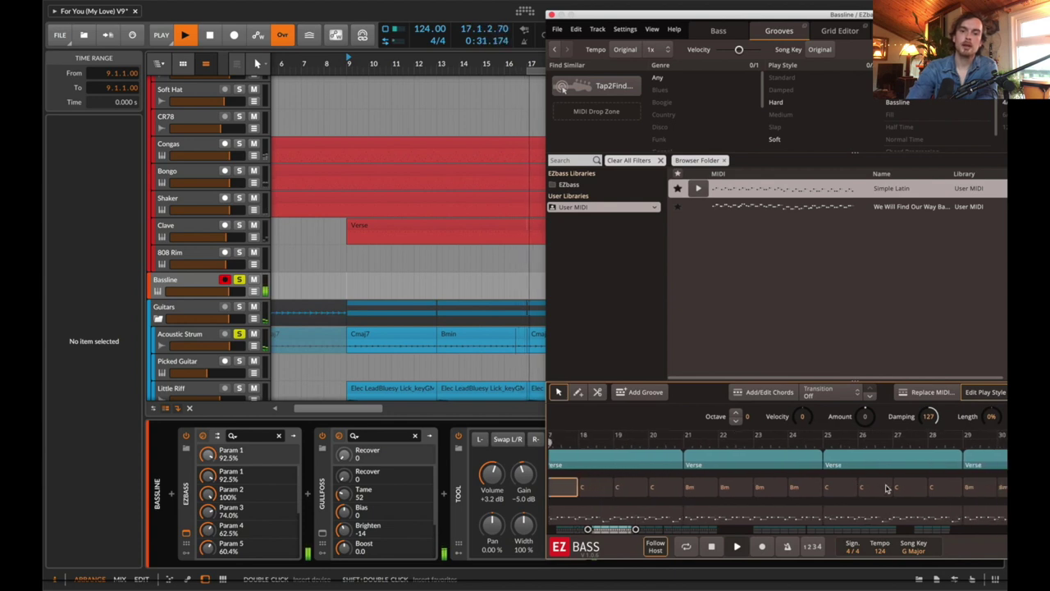
{"action": "key", "text": "space"}
{"action": "left_click", "coordinate": [550, 15]}
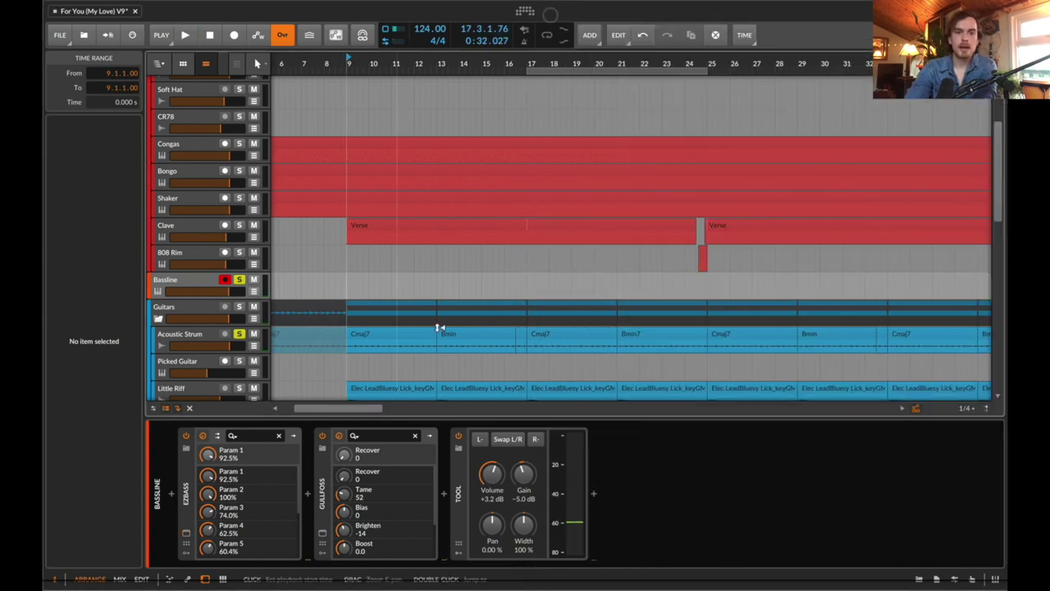
Step: Set the play start position to bar 89 on the Bassline track and play the arrangement from there
{"action": "key", "text": "z"}
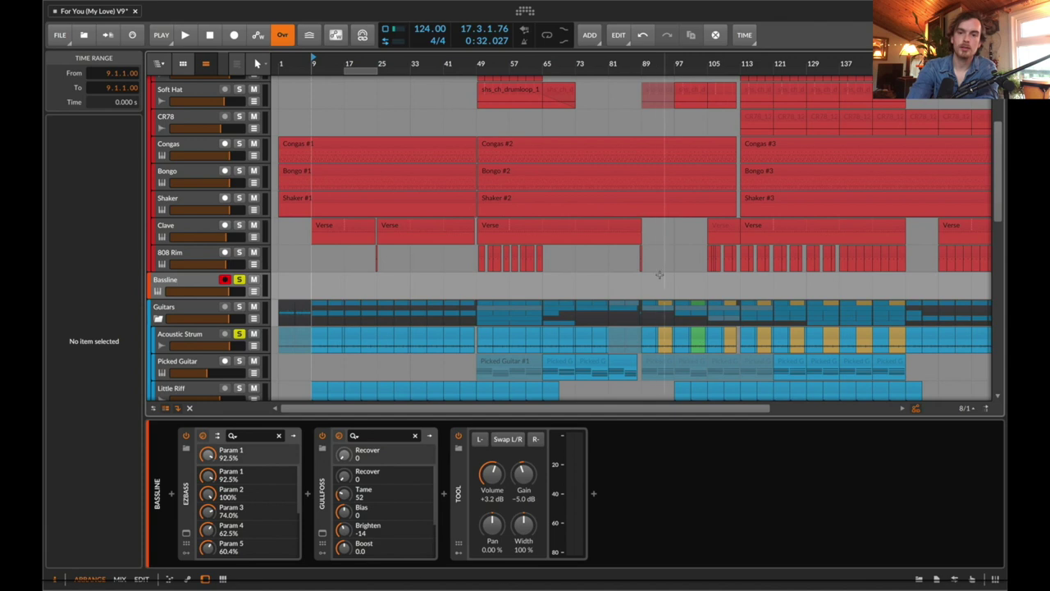
{"action": "left_click", "coordinate": [659, 275]}
{"action": "left_click_drag", "start_coordinate": [679, 59], "coordinate": [678, 99]}
{"action": "scroll", "coordinate": [370, 209], "scroll_direction": "up", "scroll_amount": 3}
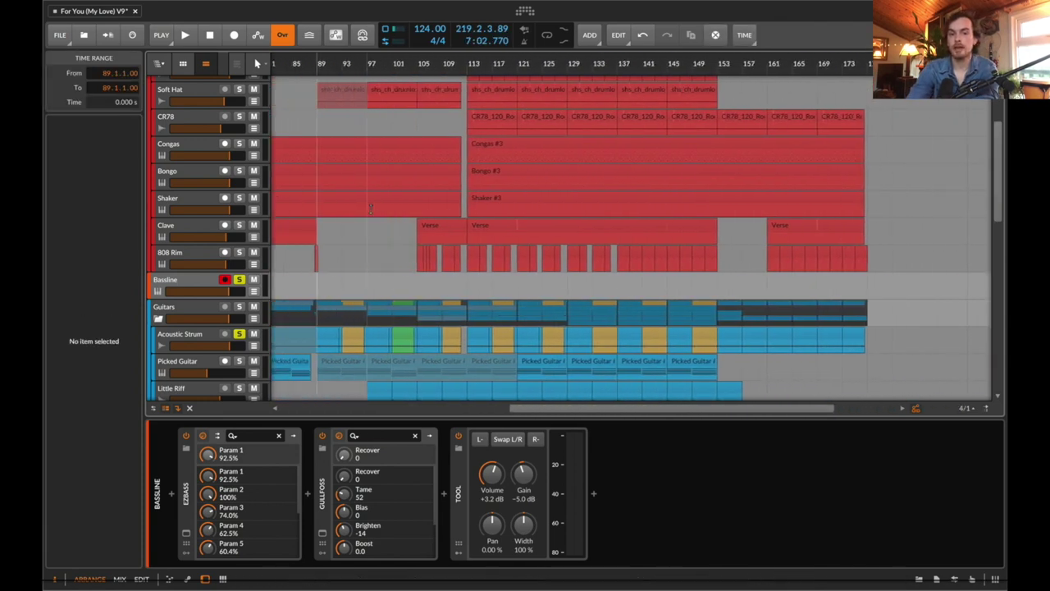
{"action": "scroll", "coordinate": [371, 209], "scroll_direction": "left", "scroll_amount": 5}
{"action": "key", "text": "space"}
{"action": "key", "text": "space"}
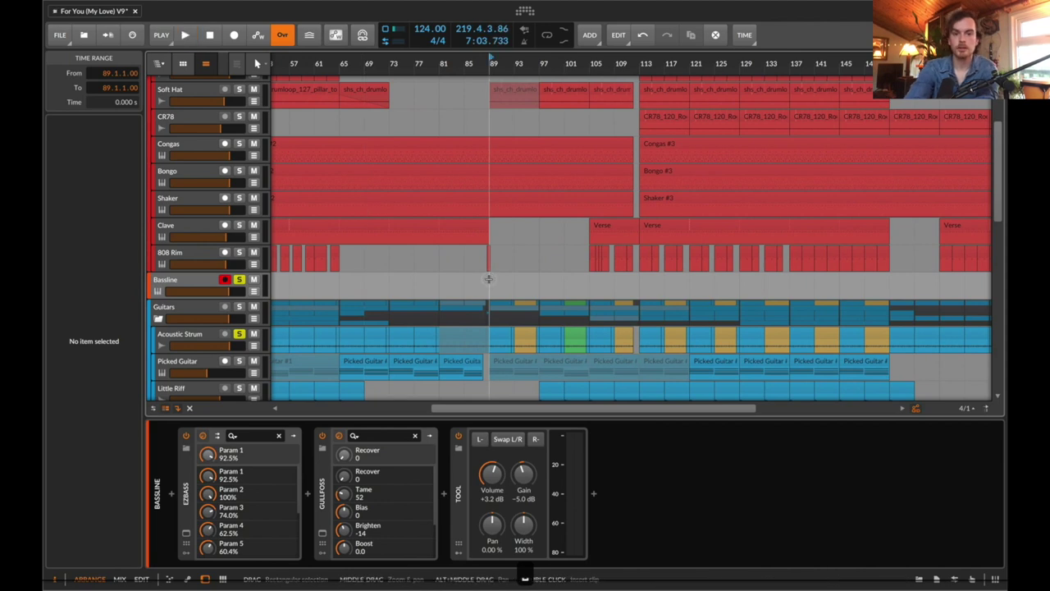
{"action": "key", "text": "space"}
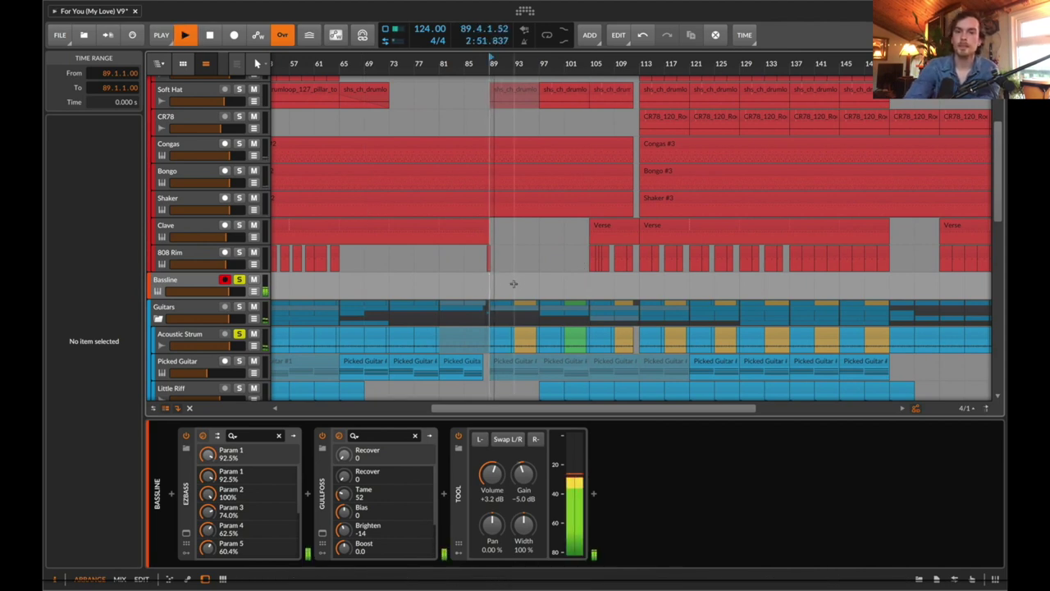
Step: Move the play start position through bar 93 to bar 97 and listen to the bassline with the Acoustic Strum from there
{"action": "left_click", "coordinate": [515, 280]}
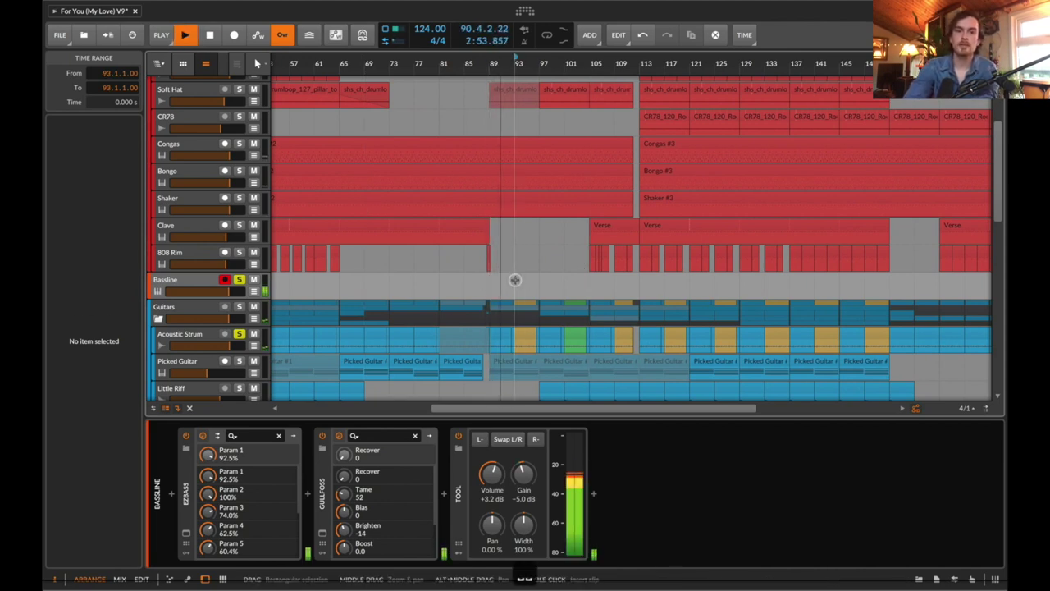
{"action": "left_click", "coordinate": [540, 280]}
{"action": "key", "text": "space"}
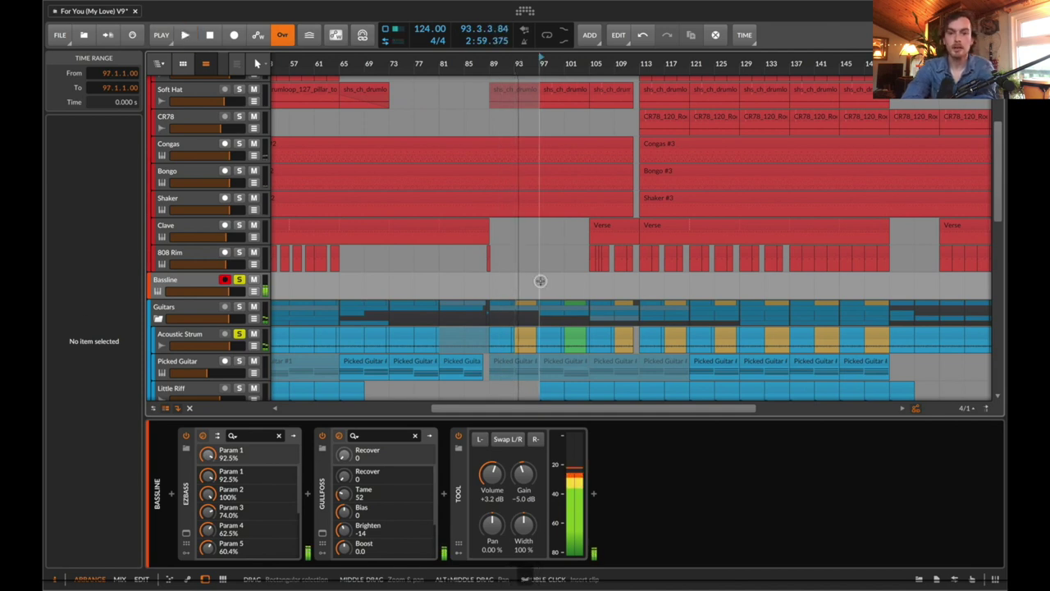
{"action": "key", "text": "space"}
{"action": "key", "text": "space"}
{"action": "key", "text": "space"}
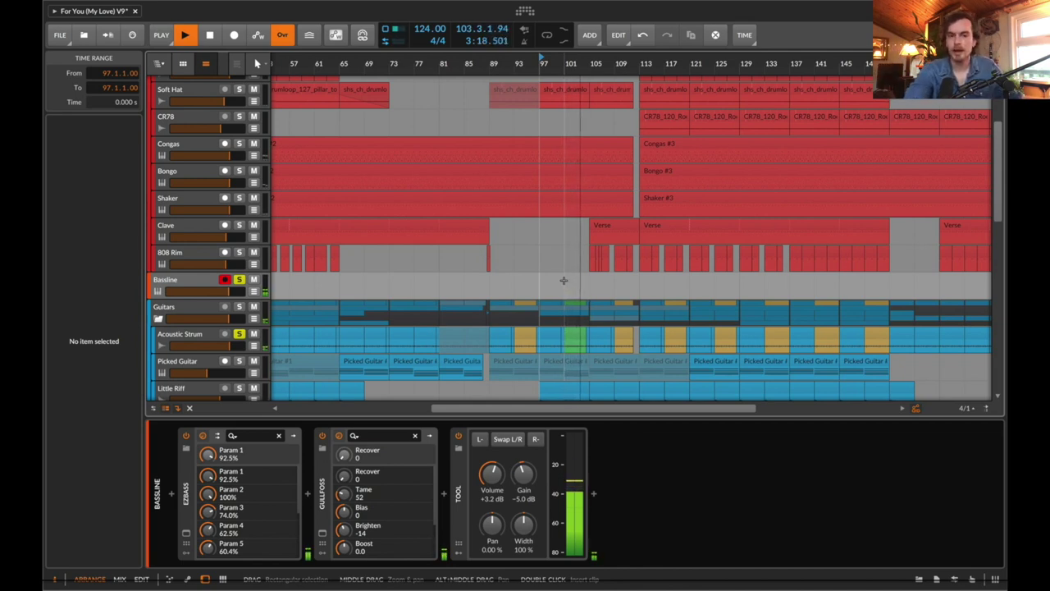
{"action": "key", "text": "space"}
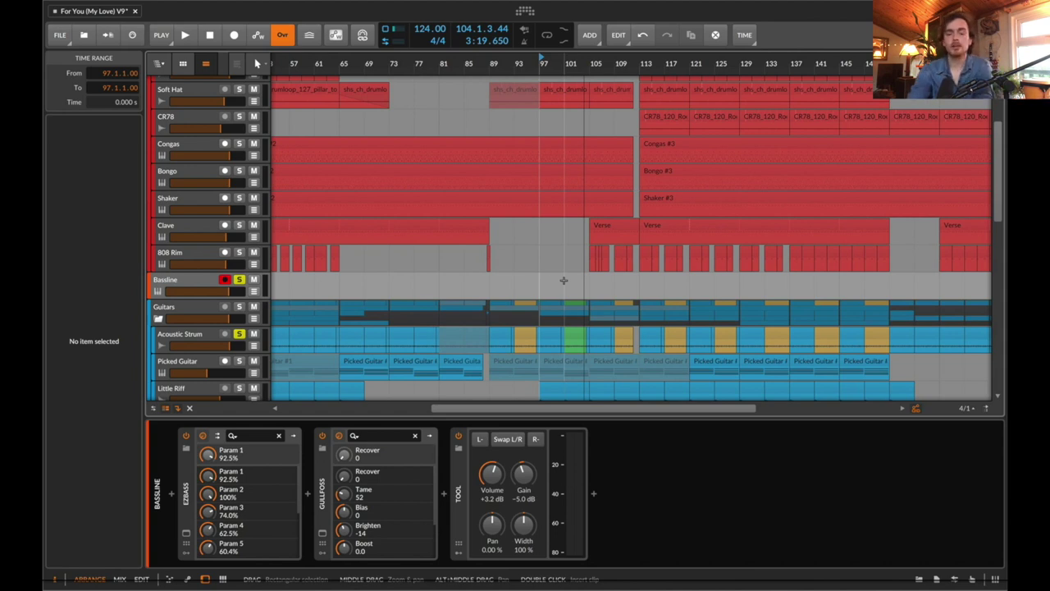
Step: Solo the Congas and Bongo tracks while playing from bar 97 and open Superior Drummer 3 on the Congas track
{"action": "key", "text": "space"}
{"action": "scroll", "coordinate": [699, 277], "scroll_direction": "up", "scroll_amount": 5}
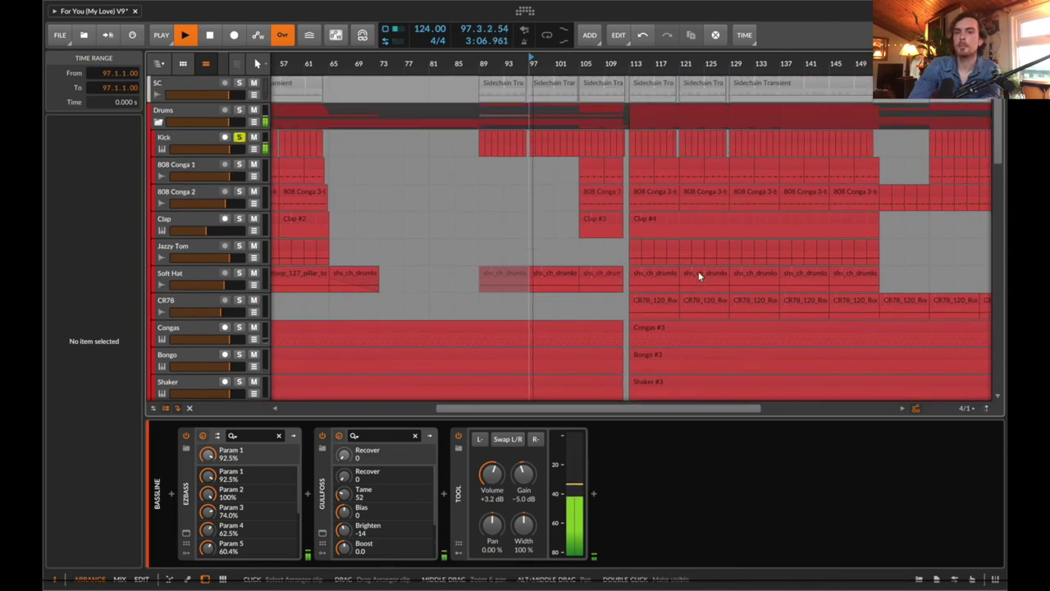
{"action": "scroll", "coordinate": [699, 276], "scroll_direction": "left", "scroll_amount": 5}
{"action": "scroll", "coordinate": [217, 260], "scroll_direction": "down", "scroll_amount": 2}
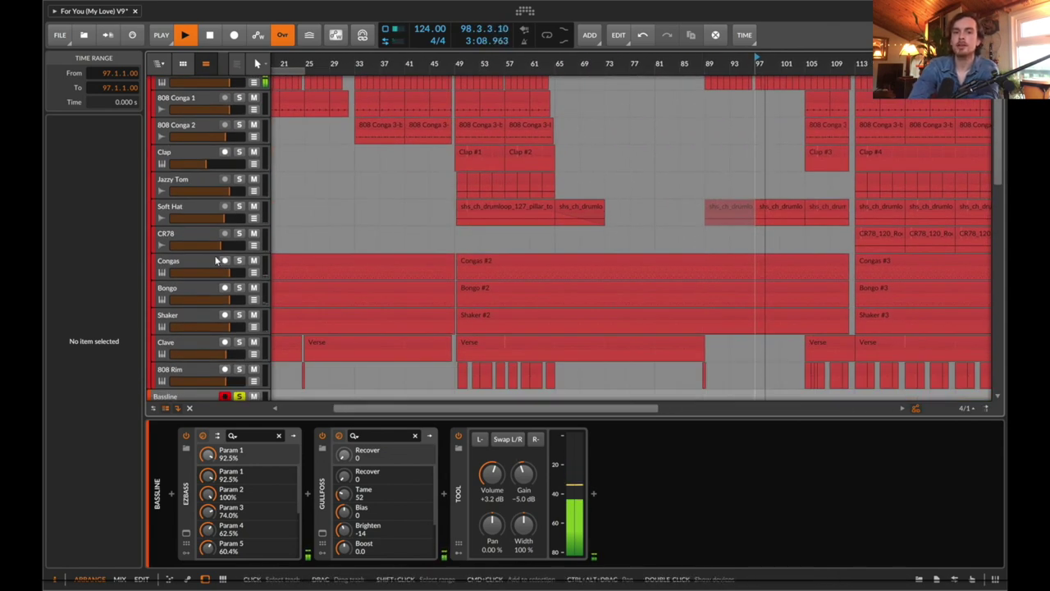
{"action": "left_click", "coordinate": [179, 261]}
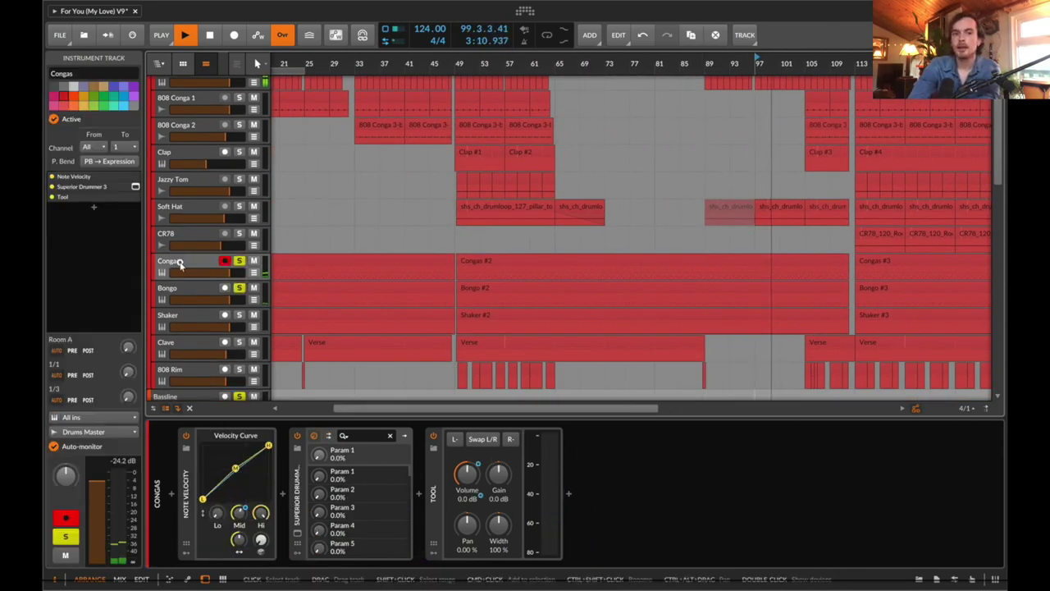
{"action": "left_click", "coordinate": [187, 484]}
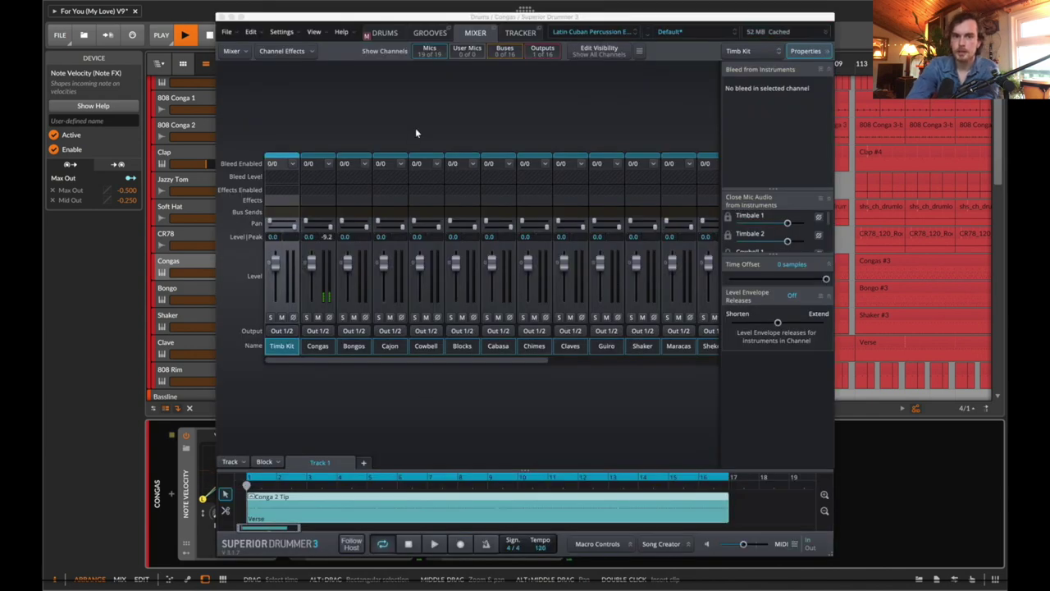
Step: View the Latin Cuban Percussion kit and examine the Conga 2 Tip block in the Grid Editor and Edit Play Style views
{"action": "left_click", "coordinate": [394, 34]}
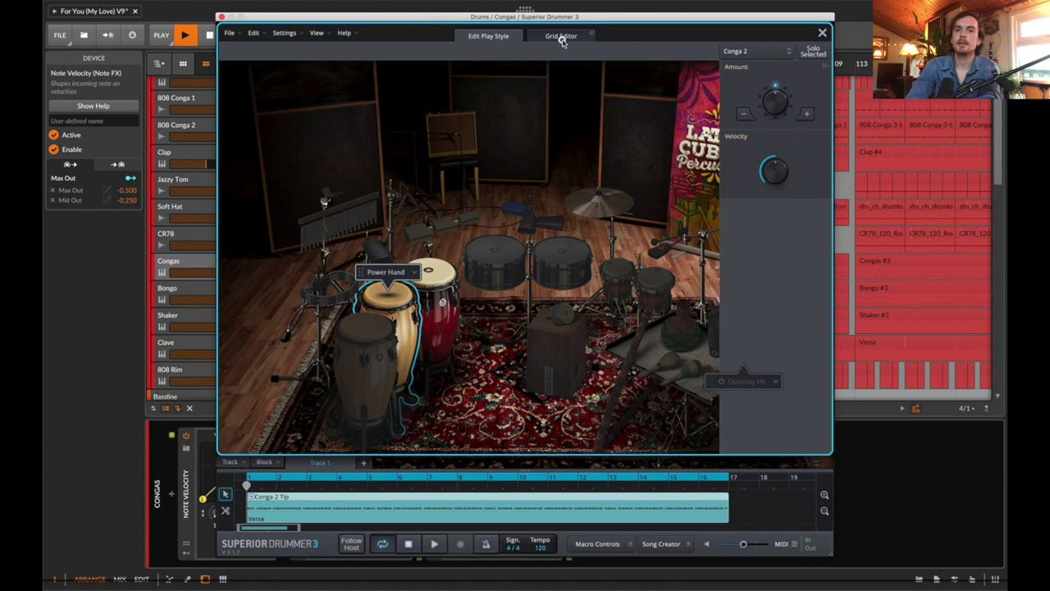
{"action": "left_click", "coordinate": [562, 37]}
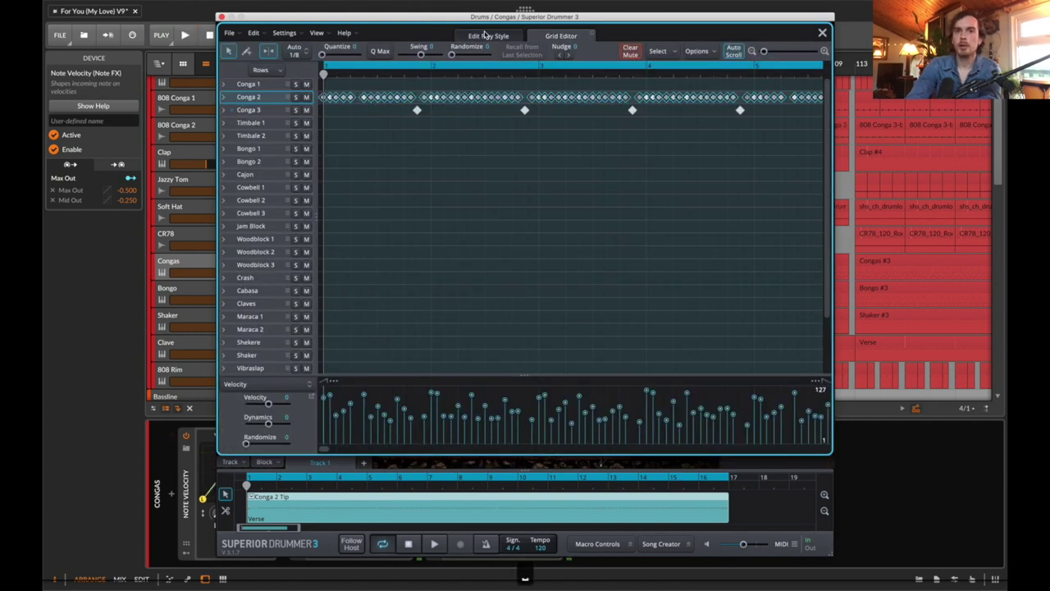
{"action": "left_click", "coordinate": [490, 36]}
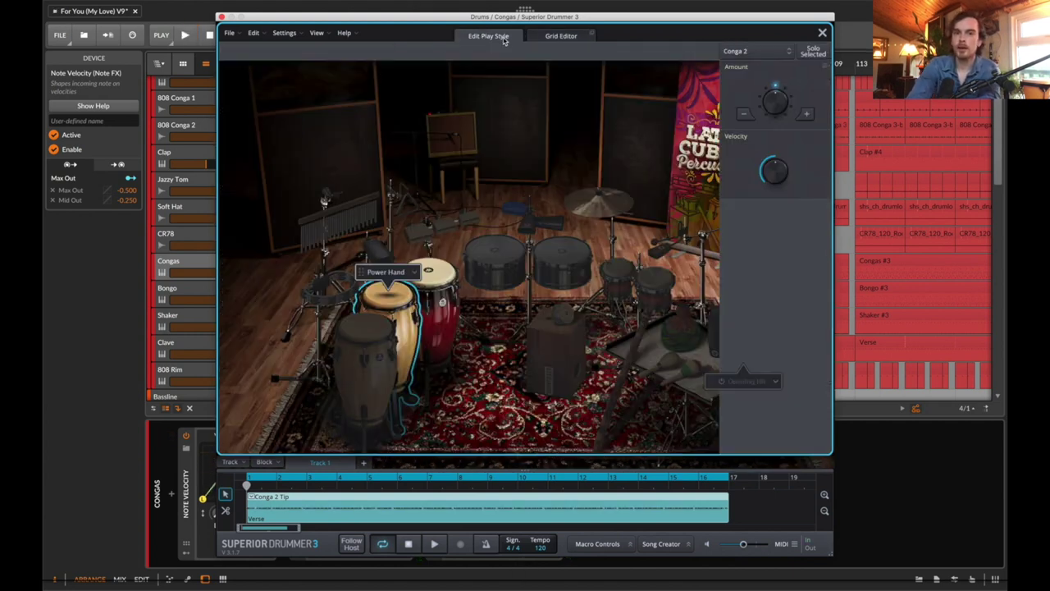
Step: Add Conga 1 hits to the Conga 2 Tip groove by raising its Amount, and try to undo the change
{"action": "left_click", "coordinate": [371, 328]}
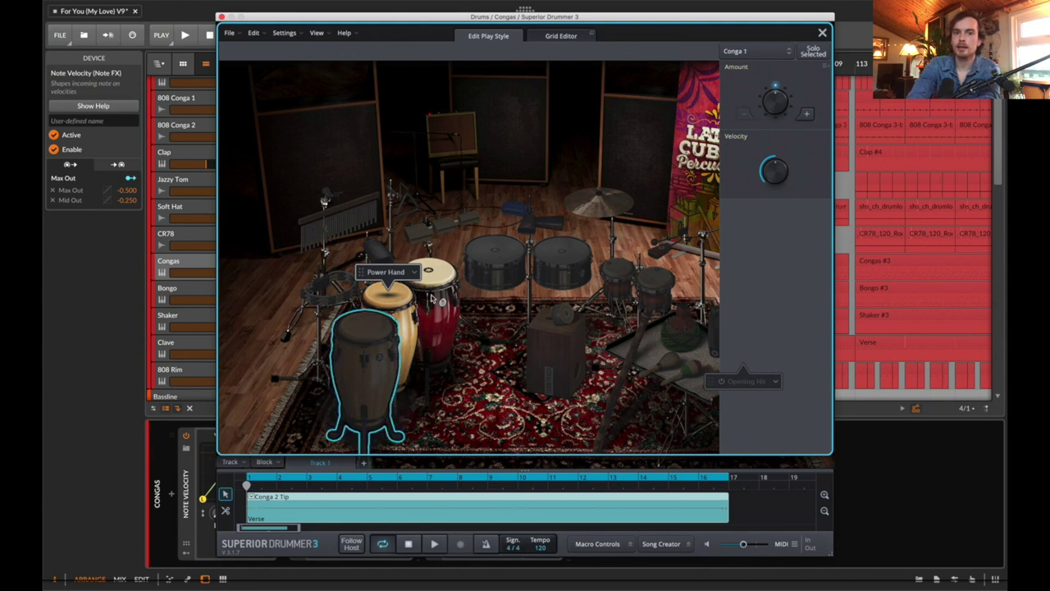
{"action": "left_click_drag", "start_coordinate": [776, 104], "coordinate": [772, 87]}
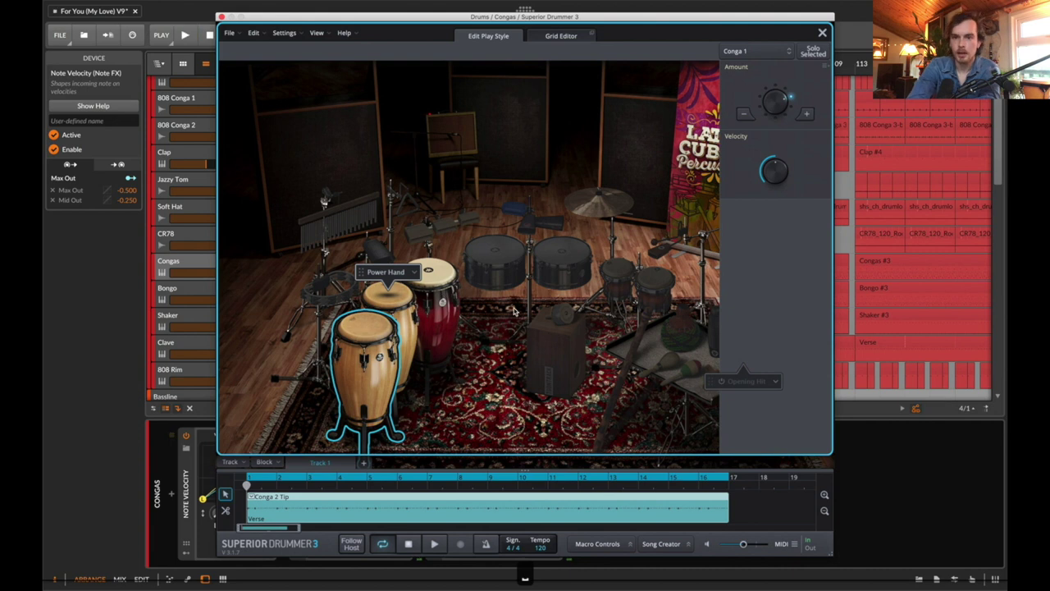
{"action": "key", "text": "super+z"}
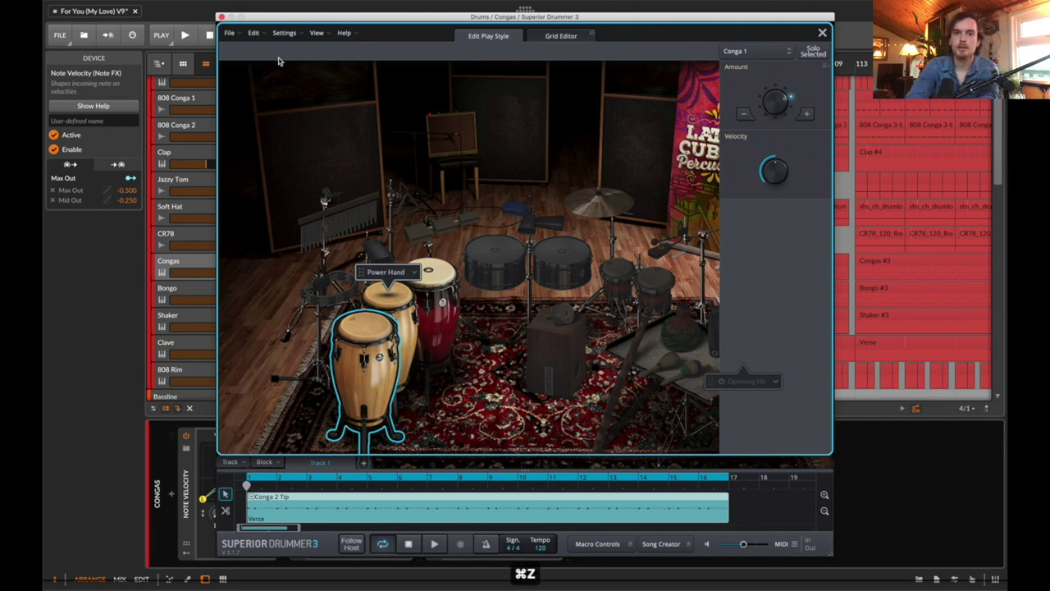
Step: Raise Timbale 1's Amount to 48 hits in the groove, select the crash, and leave the play style editor
{"action": "left_click", "coordinate": [496, 258]}
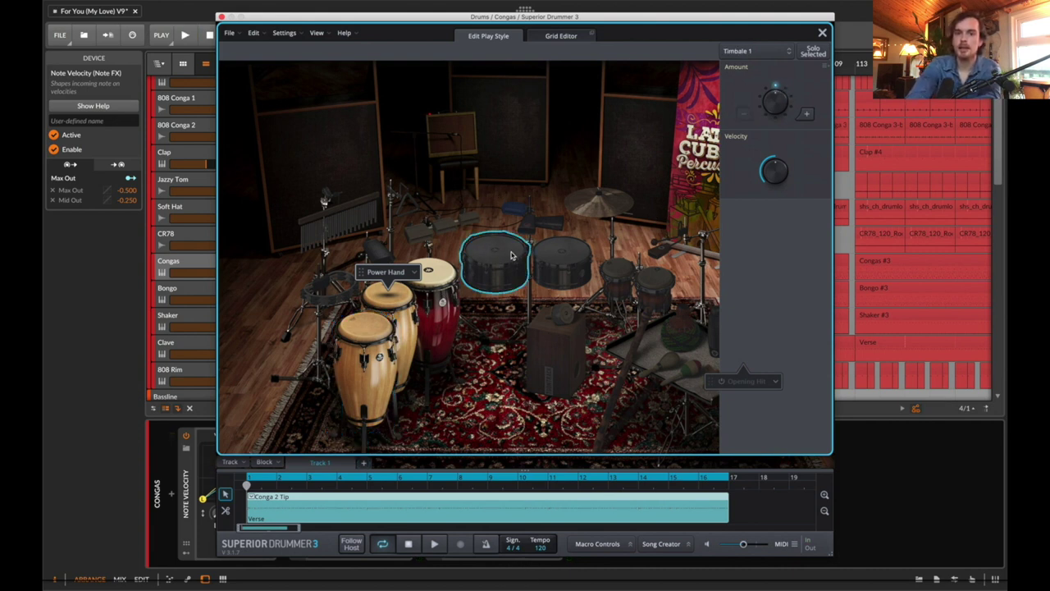
{"action": "left_click_drag", "start_coordinate": [779, 111], "coordinate": [779, 68]}
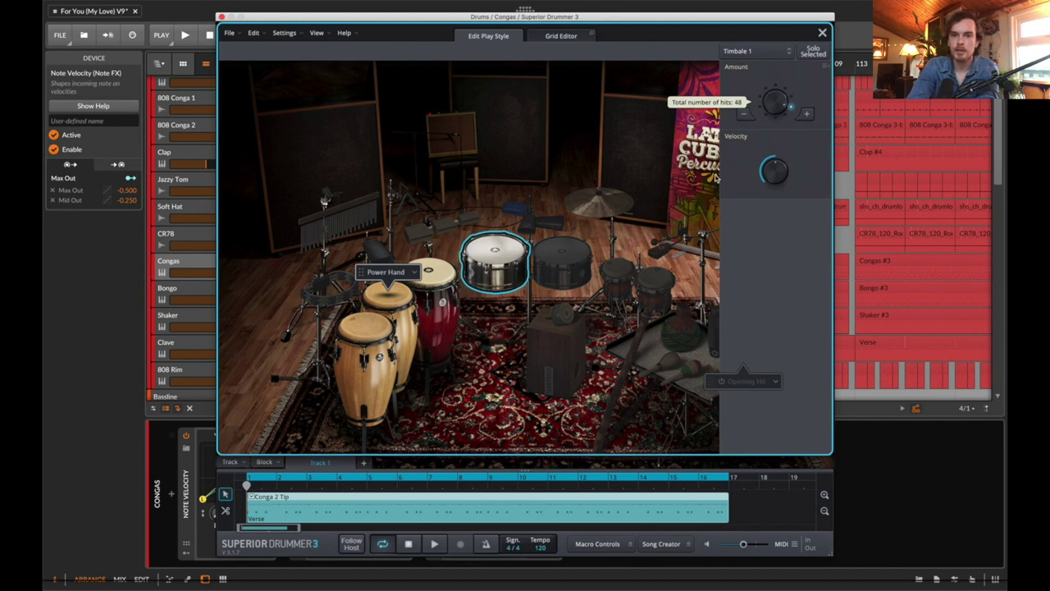
{"action": "left_click", "coordinate": [592, 204]}
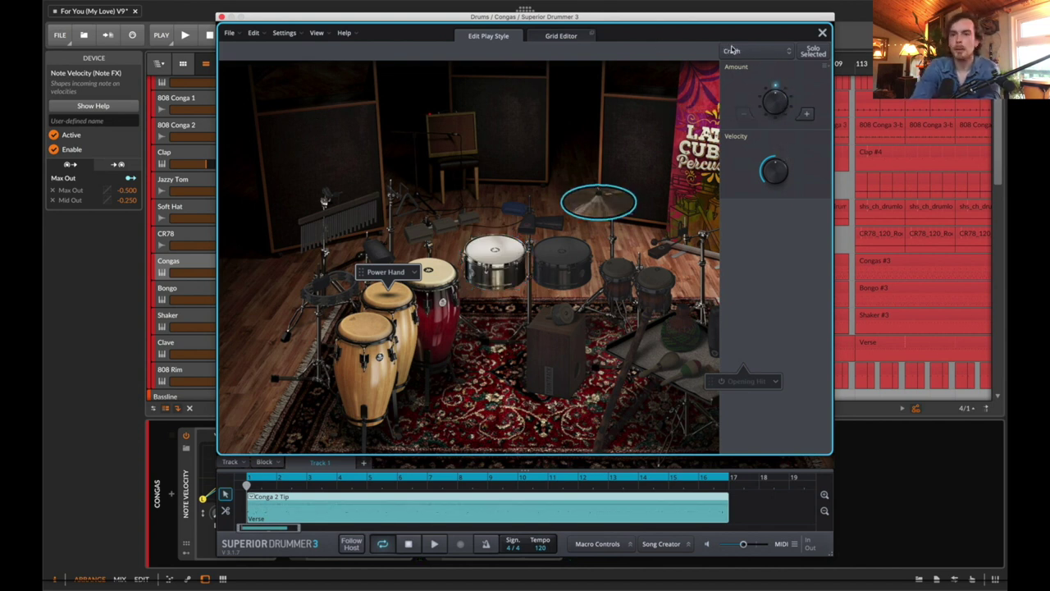
{"action": "left_click", "coordinate": [821, 34]}
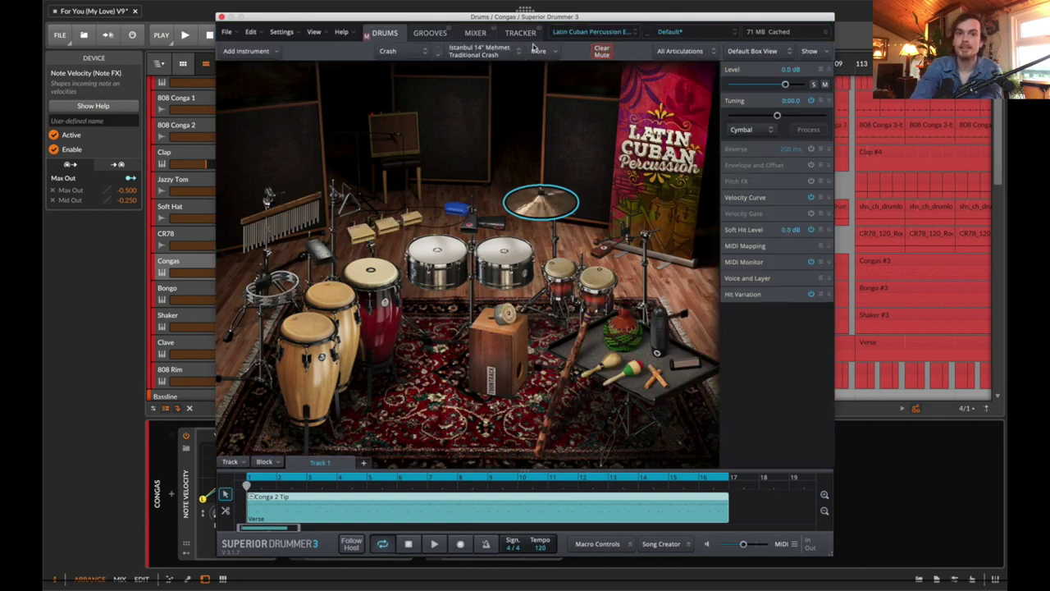
Step: Look through the Superior Drummer 3 mixer channels up to the Ambience and Amb Mono mics, and close the plug-in window
{"action": "left_click", "coordinate": [505, 37]}
{"action": "left_click", "coordinate": [460, 36]}
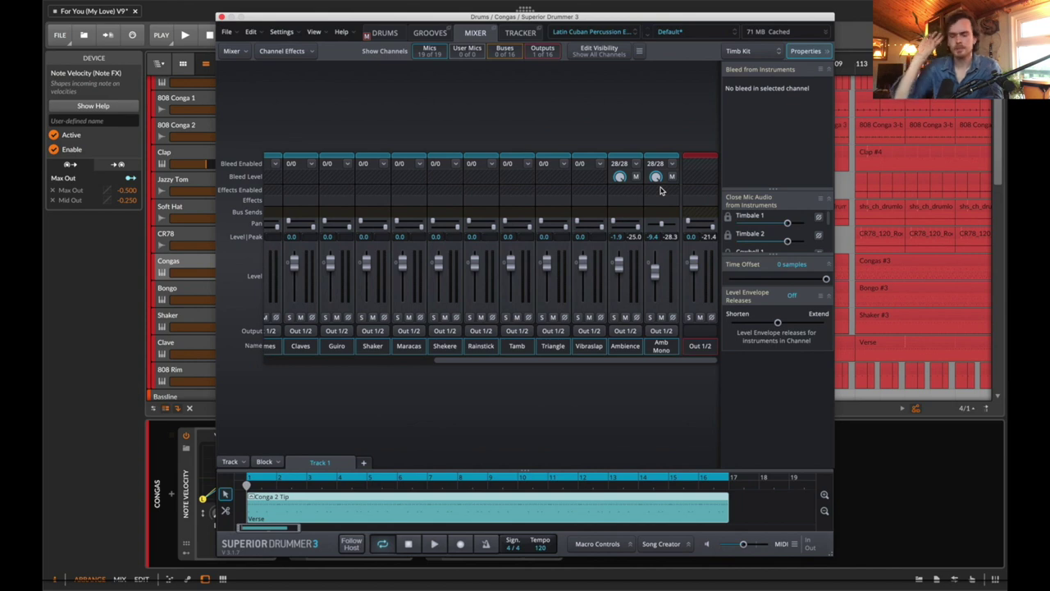
{"action": "left_click", "coordinate": [221, 17]}
Step: View the Soft Hat and Shaker device chains, and select the Note Velocity device on the Congas track
{"action": "left_click", "coordinate": [202, 213]}
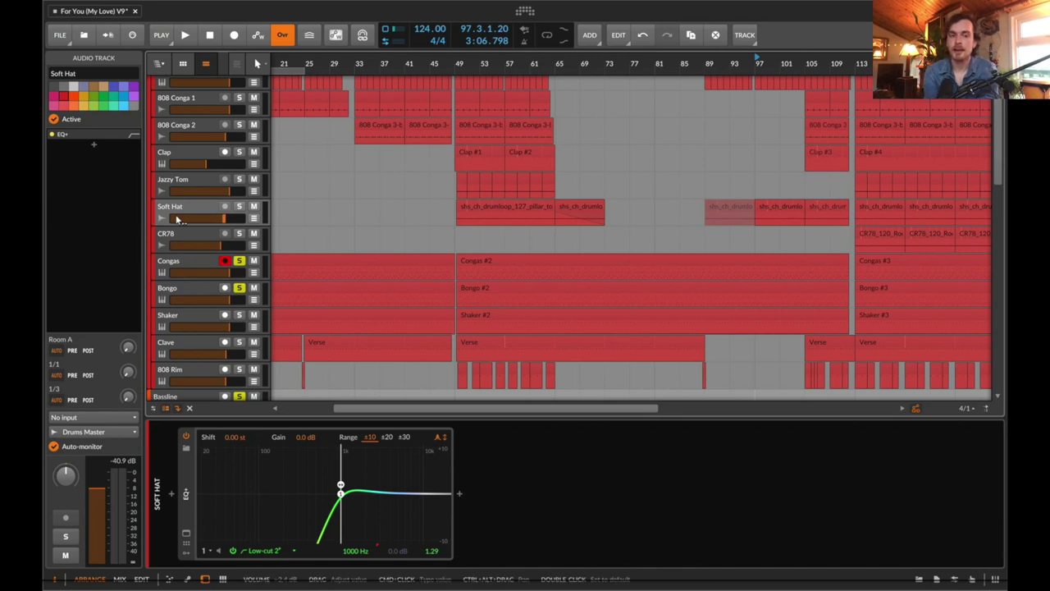
{"action": "left_click", "coordinate": [184, 318]}
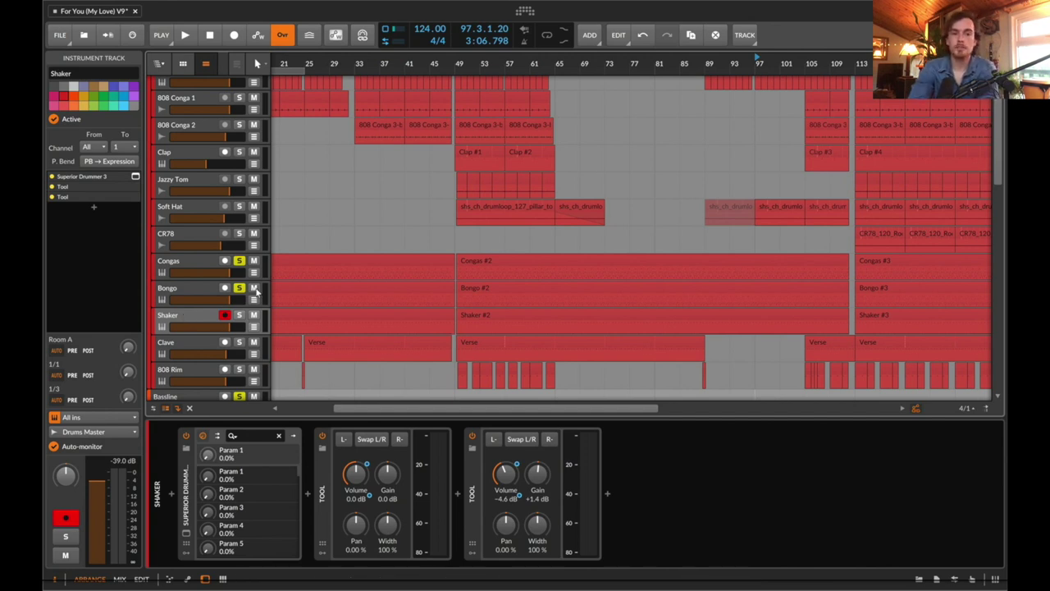
{"action": "left_click", "coordinate": [187, 266]}
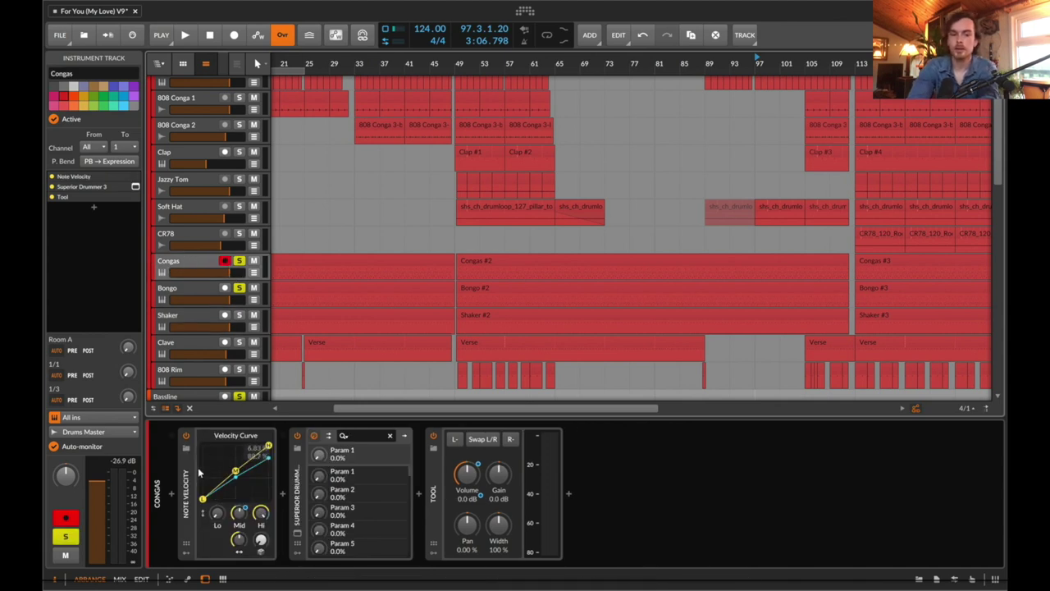
{"action": "left_click", "coordinate": [192, 501]}
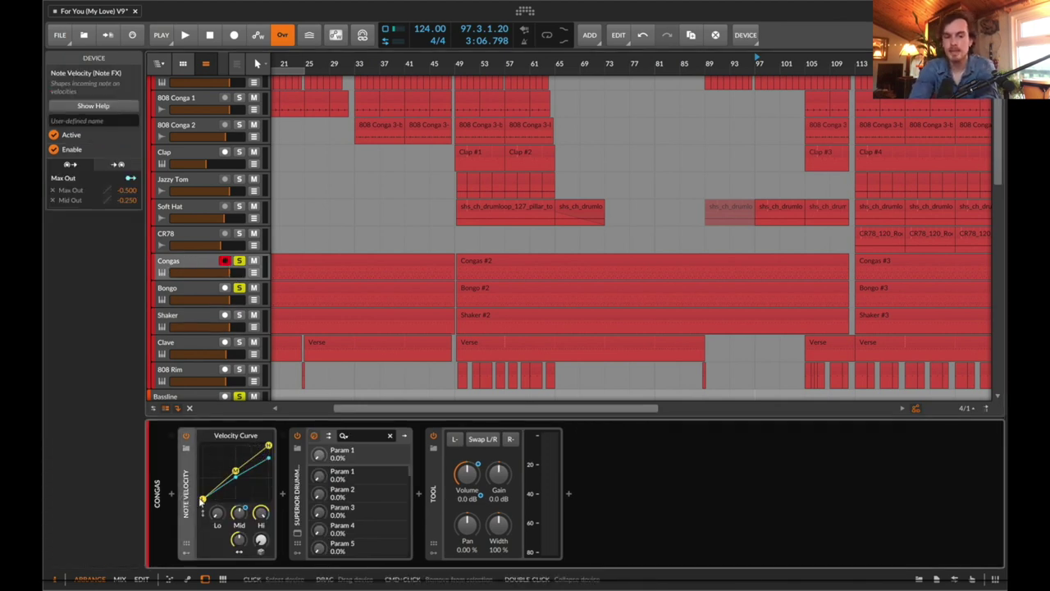
Step: View the notes of the Congas #1 clip and show the Note Velocity Mid Out automation lane on the Congas track
{"action": "scroll", "coordinate": [367, 264], "scroll_direction": "left", "scroll_amount": 5}
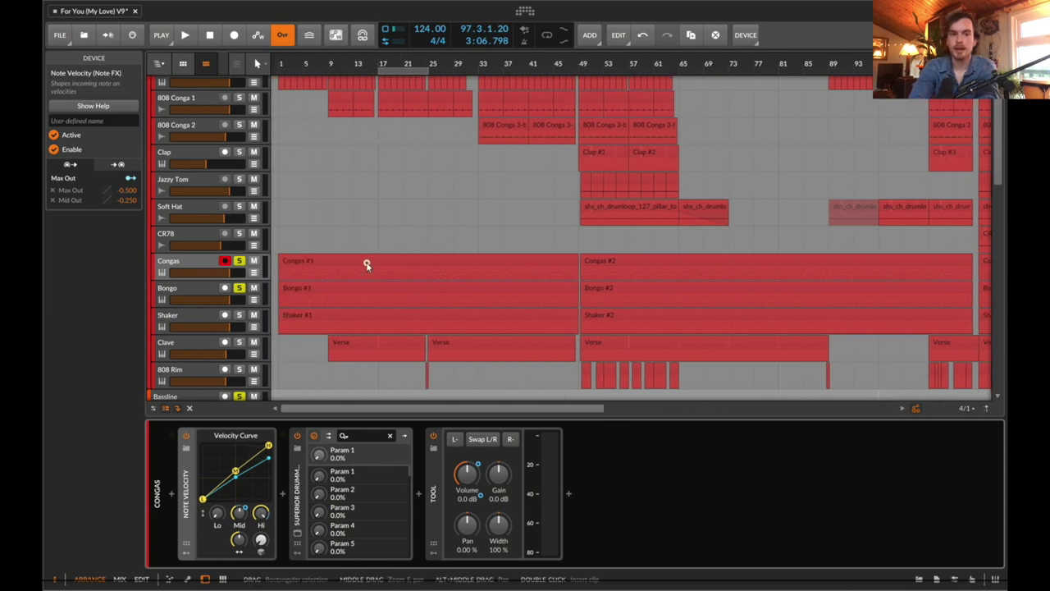
{"action": "double_click", "coordinate": [367, 264]}
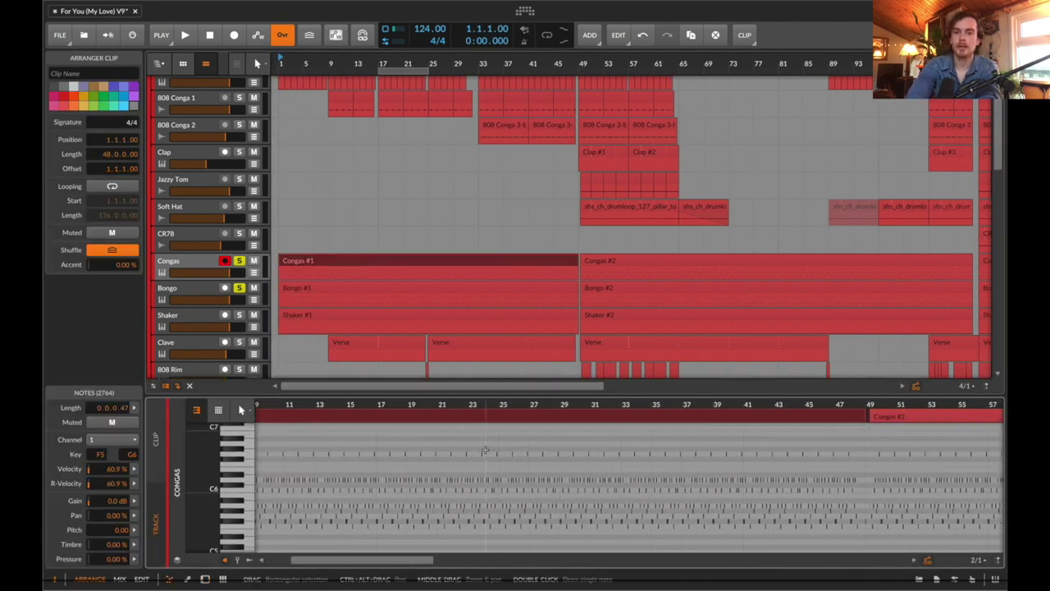
{"action": "left_click", "coordinate": [255, 274]}
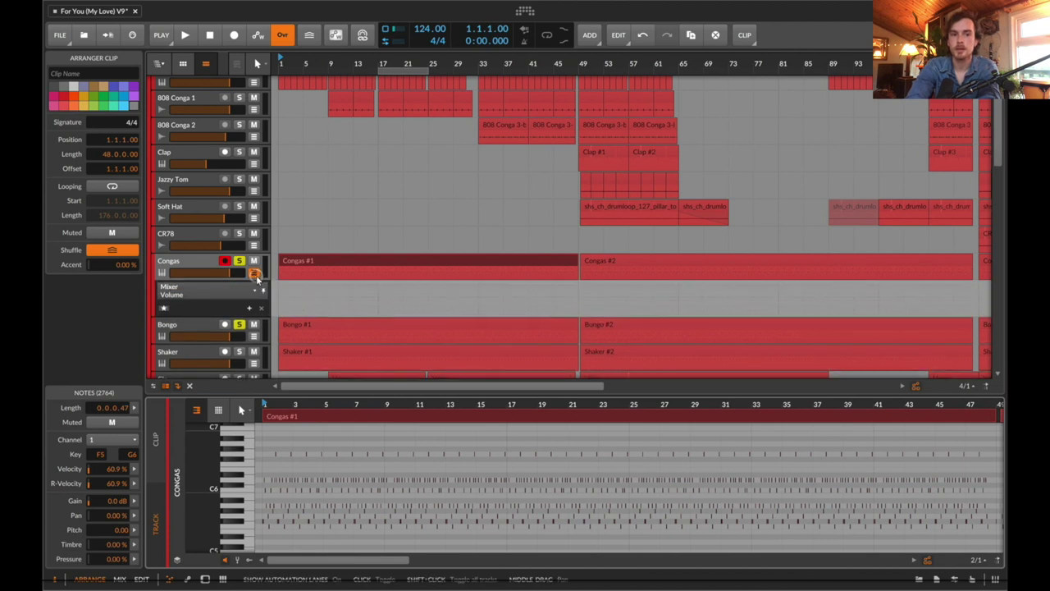
{"action": "left_click", "coordinate": [199, 289]}
{"action": "left_click", "coordinate": [210, 321]}
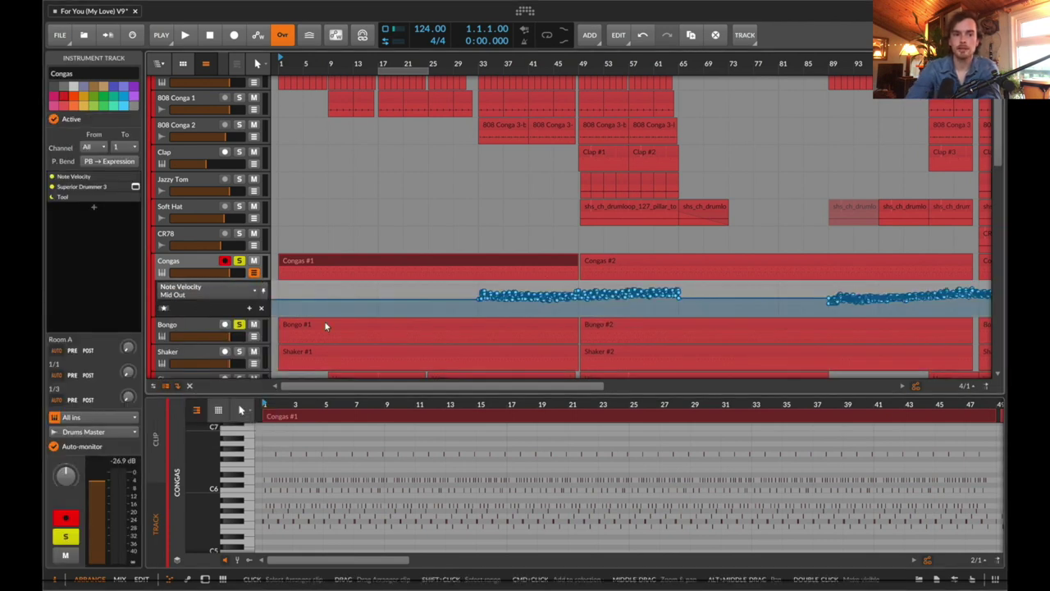
{"action": "left_click", "coordinate": [181, 287]}
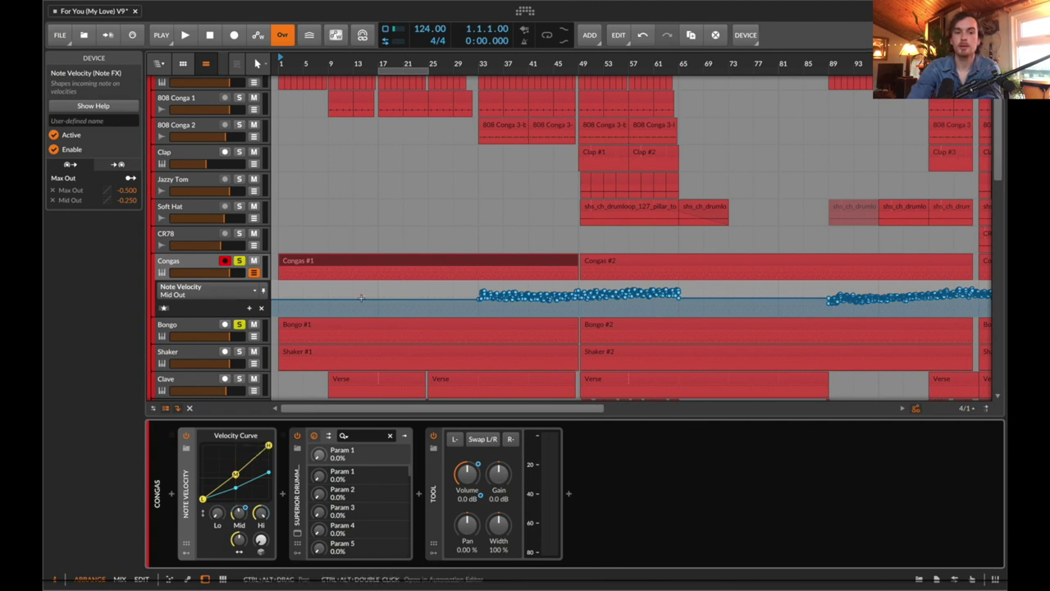
Step: Switch the Congas automation lane to Max Out and audition the song at bars 1, 9, 21 and 29
{"action": "left_click", "coordinate": [224, 289]}
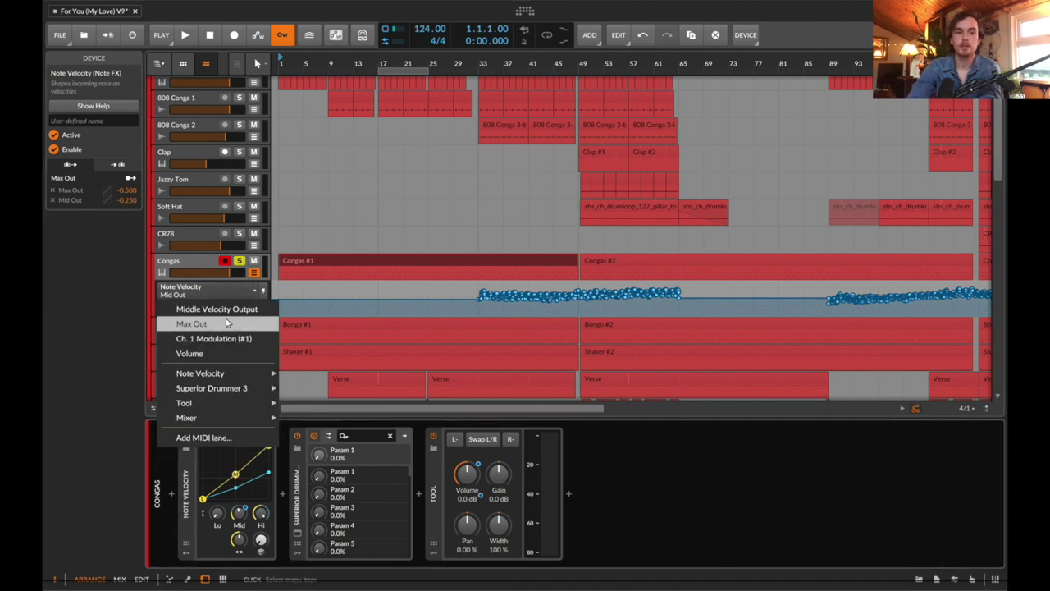
{"action": "left_click", "coordinate": [223, 322]}
{"action": "key", "text": "space"}
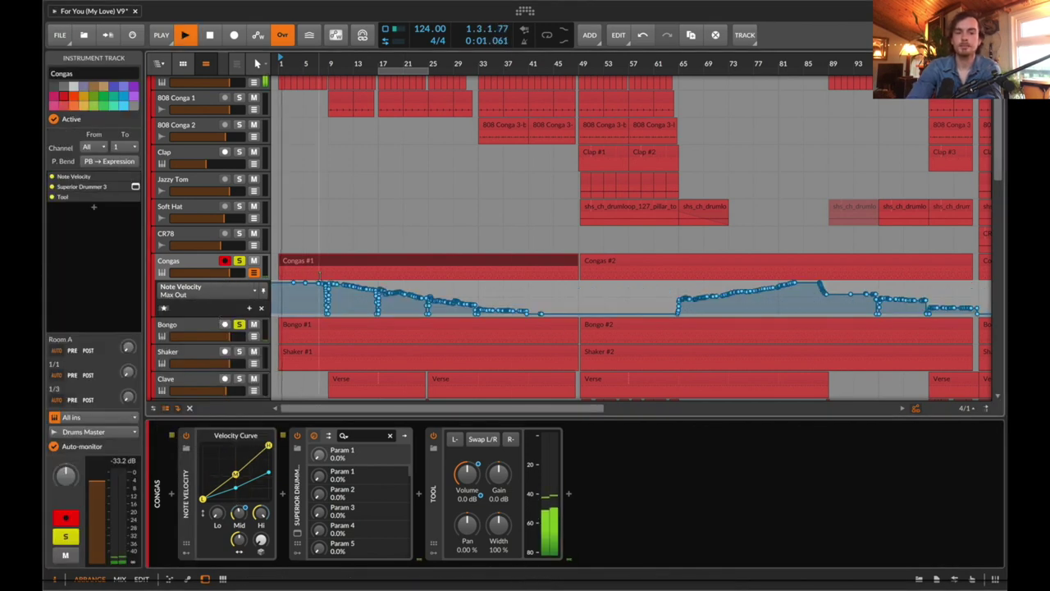
{"action": "left_click", "coordinate": [330, 270]}
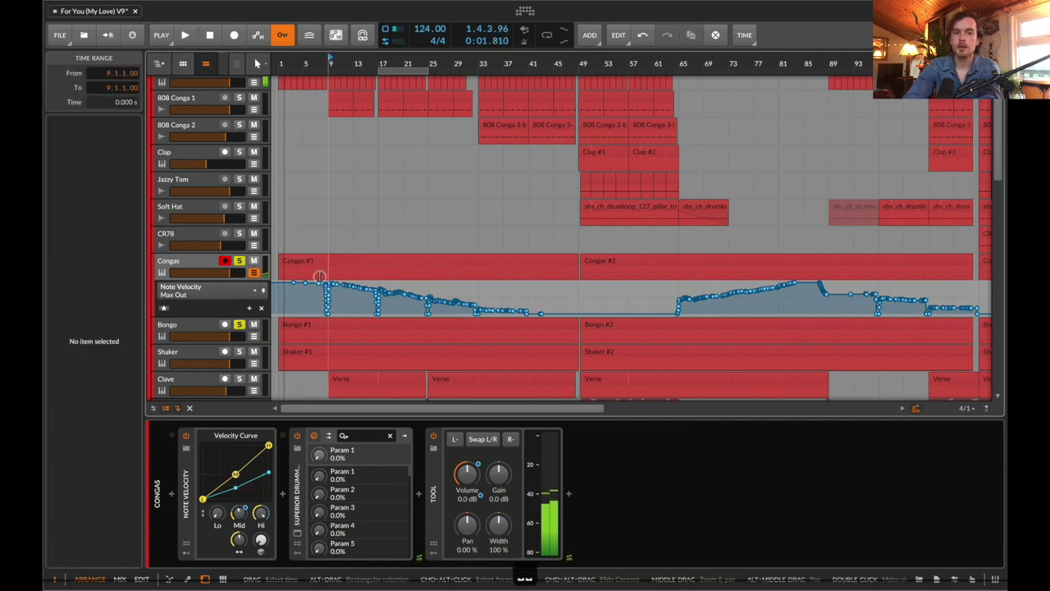
{"action": "left_click", "coordinate": [400, 277]}
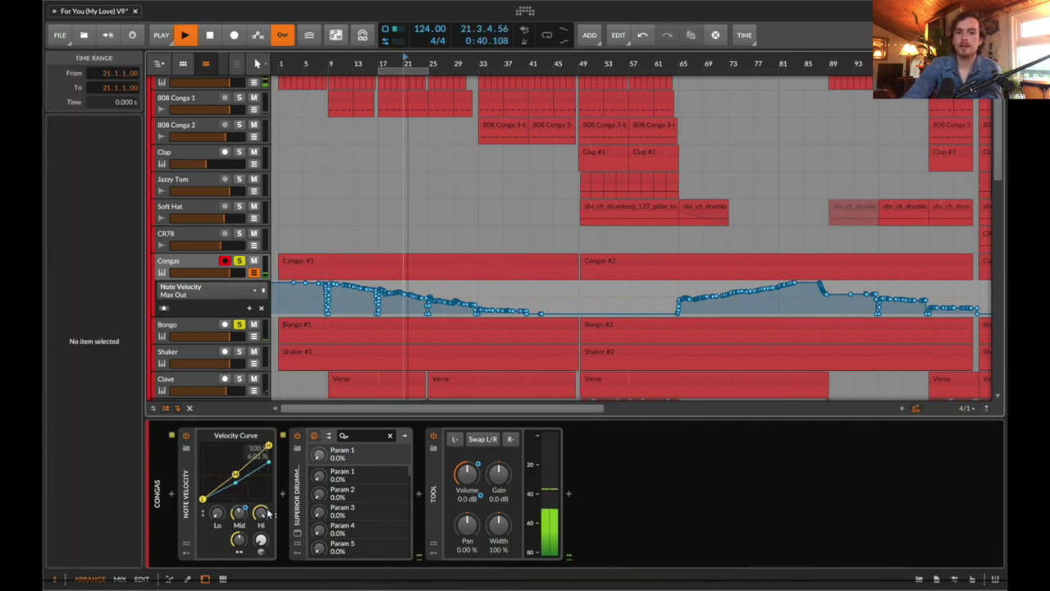
{"action": "left_click", "coordinate": [453, 274]}
{"action": "key", "text": "space"}
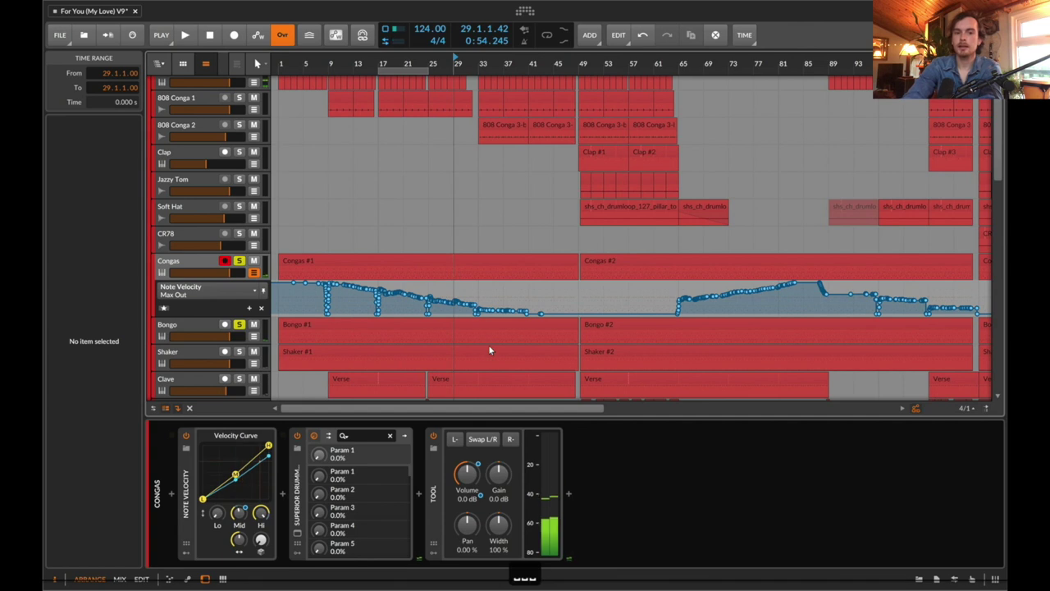
{"action": "key", "text": "space"}
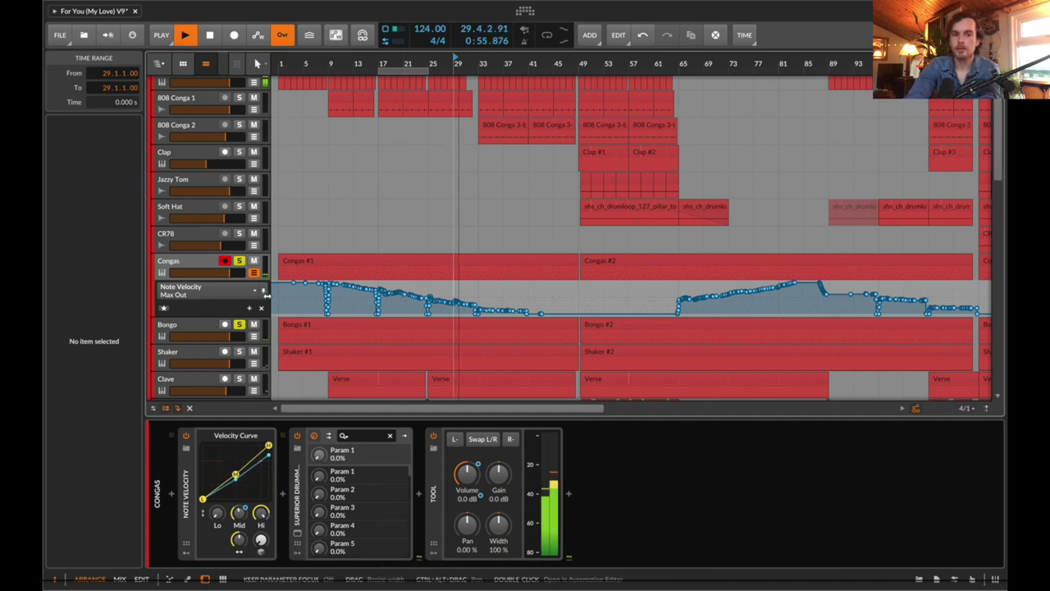
{"action": "key", "text": "space"}
Step: Switch the Congas automation lane to Middle Velocity Output and listen to the section from bar 37
{"action": "left_click", "coordinate": [201, 289]}
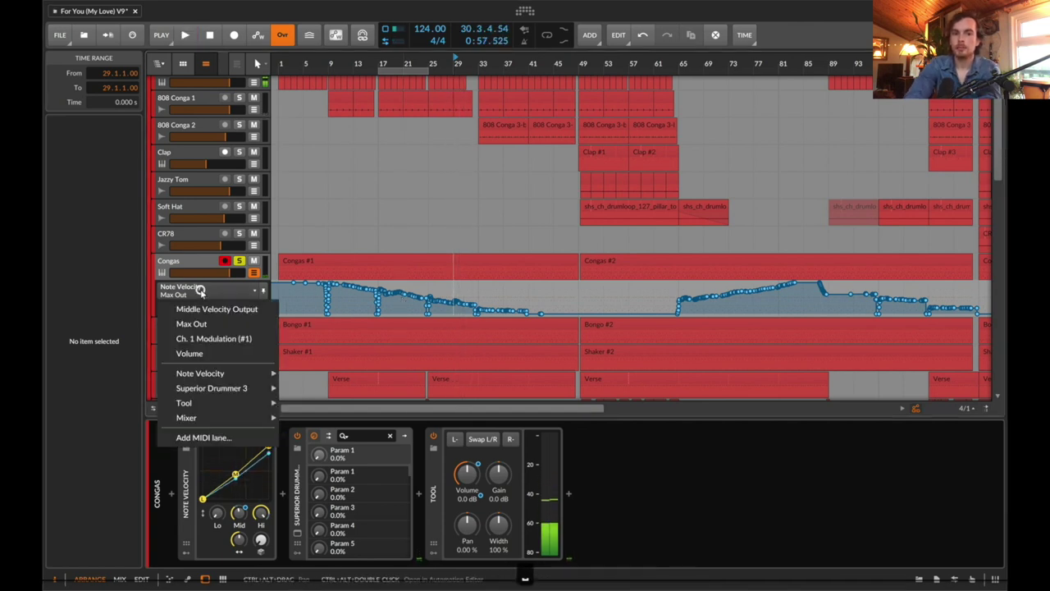
{"action": "left_click", "coordinate": [205, 309]}
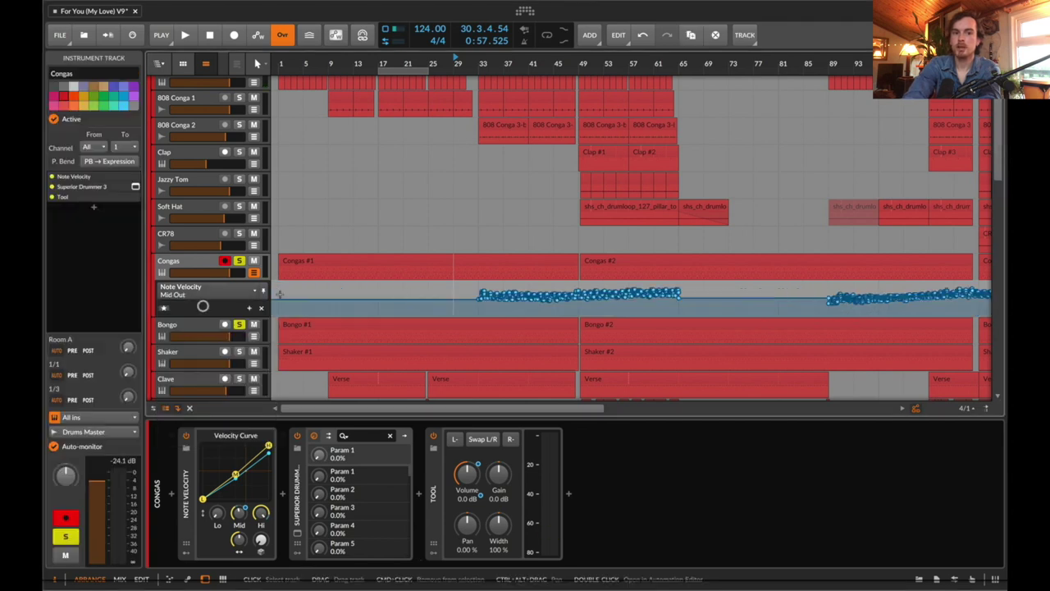
{"action": "key", "text": "space"}
{"action": "left_click", "coordinate": [506, 293]}
{"action": "left_click", "coordinate": [502, 286]}
{"action": "key", "text": "space"}
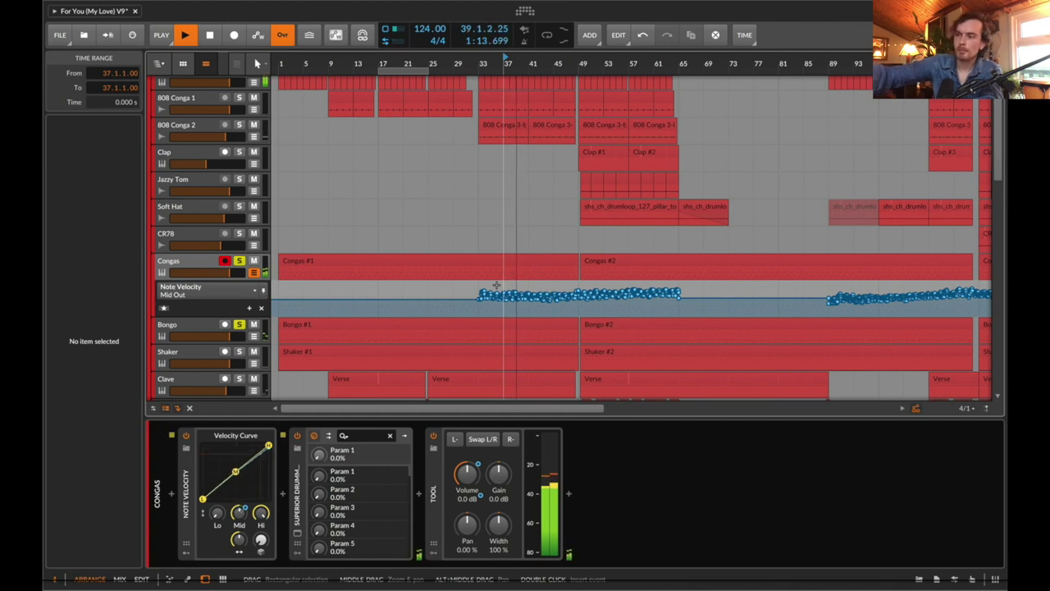
{"action": "key", "text": "space"}
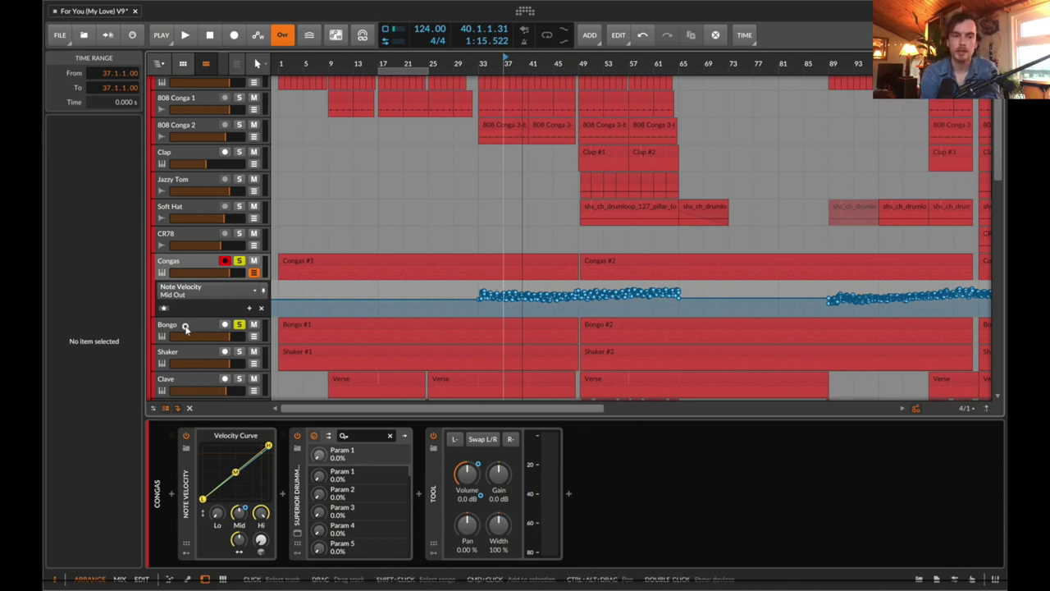
Step: Show the automation lane for the Tool device's Volume on the Congas track
{"action": "left_click", "coordinate": [183, 263]}
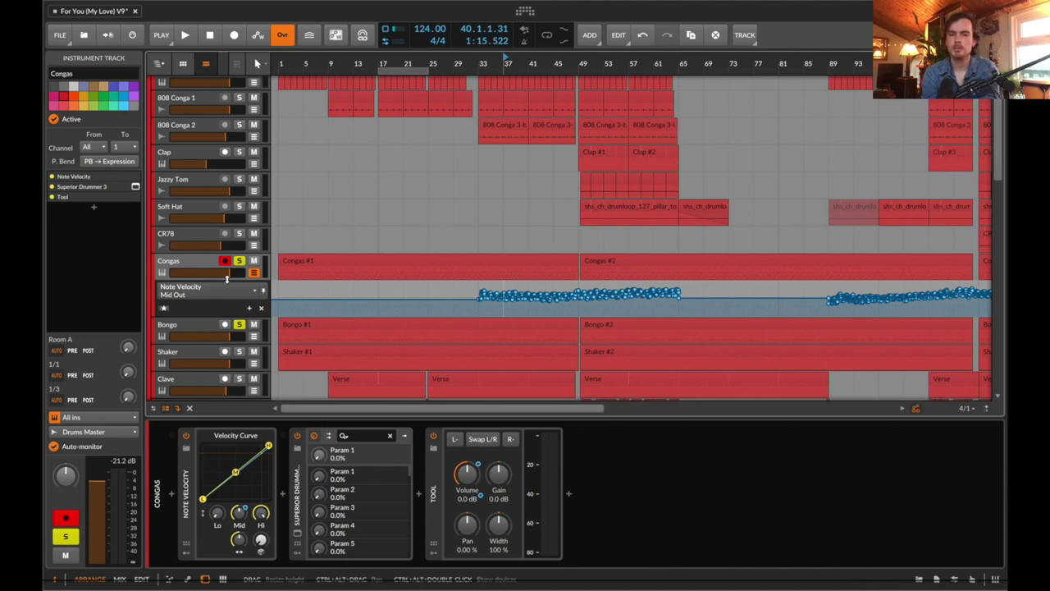
{"action": "right_click", "coordinate": [461, 469]}
{"action": "left_click", "coordinate": [459, 467]}
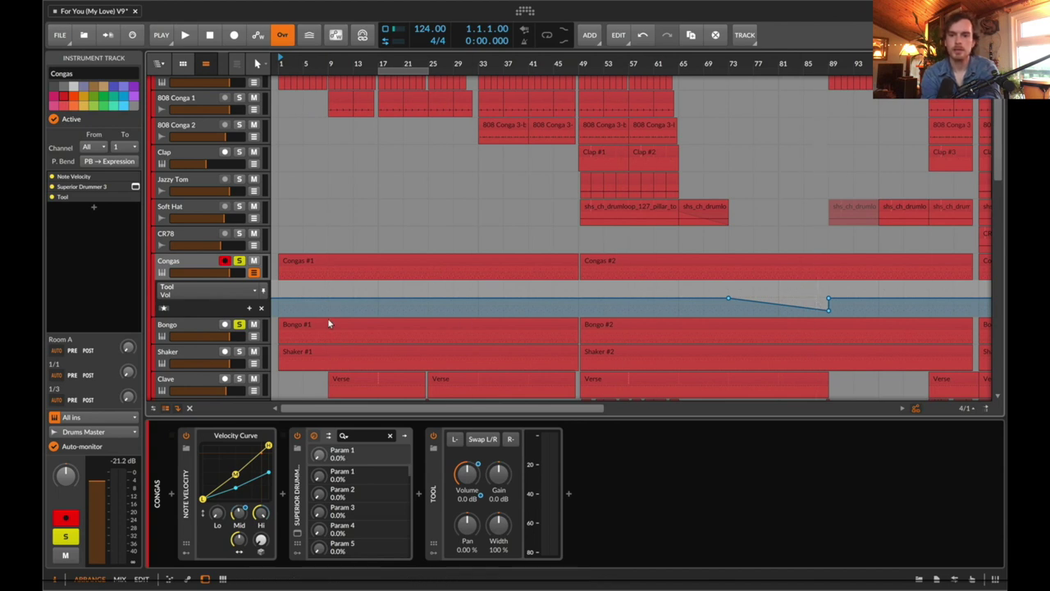
Step: Solo the Shaker and Clave tracks and start playback from the Shaker #2 clip near bar 49
{"action": "scroll", "coordinate": [328, 318], "scroll_direction": "up", "scroll_amount": 3}
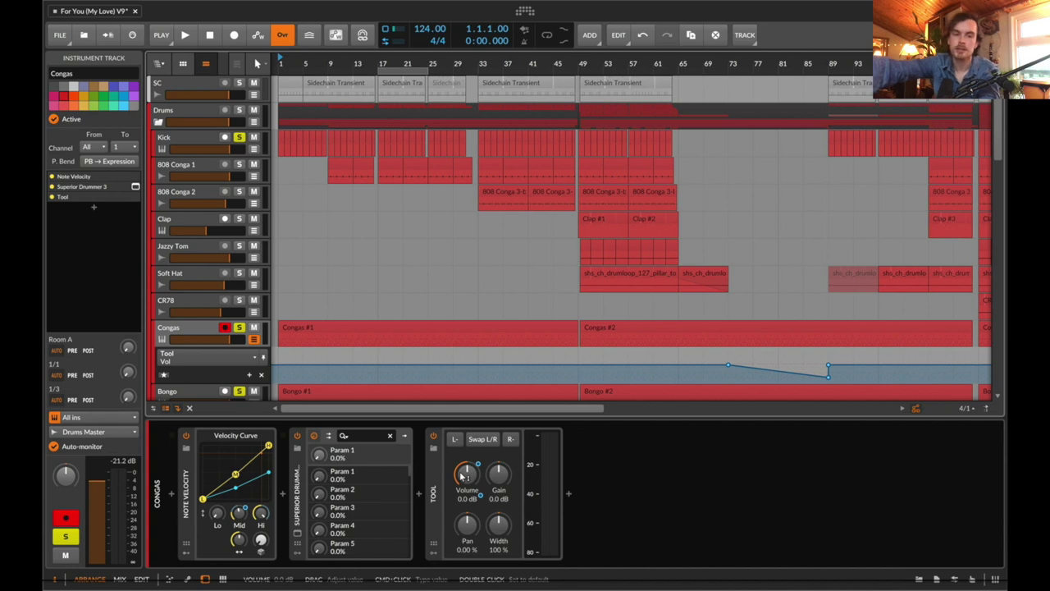
{"action": "scroll", "coordinate": [354, 364], "scroll_direction": "down", "scroll_amount": 4}
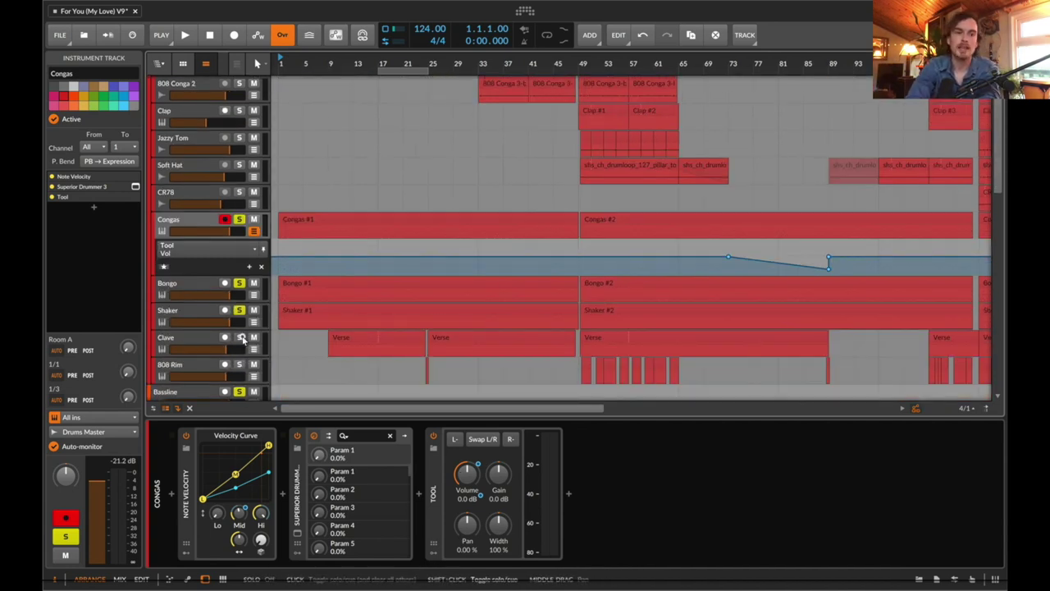
{"action": "left_click", "coordinate": [240, 338]}
{"action": "left_click", "coordinate": [602, 315]}
{"action": "key", "text": "space"}
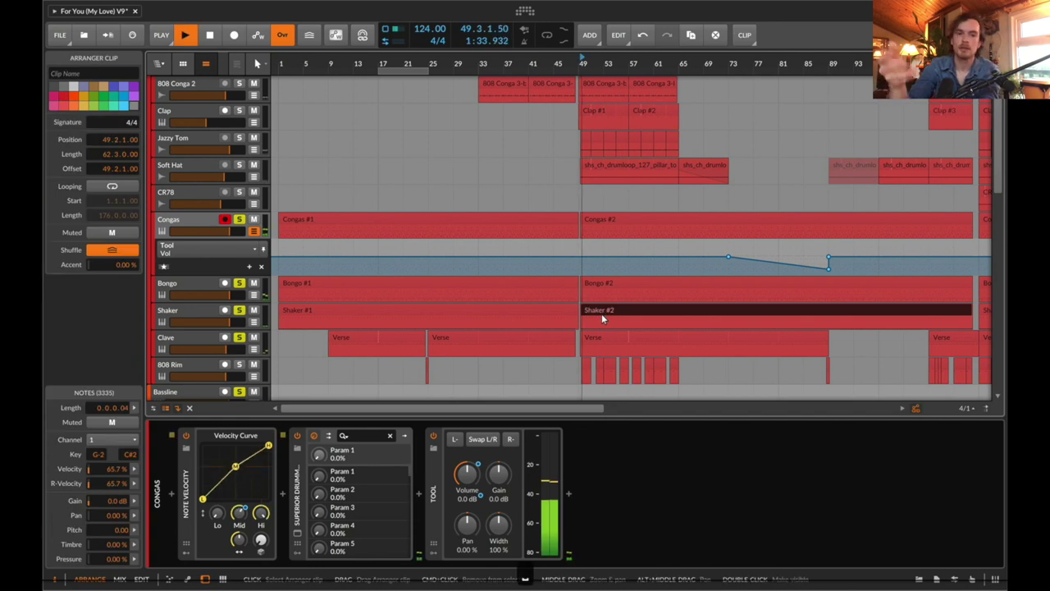
Step: Add the Soft Hat, Jazzy Tom, Clap, 808 Conga 2 and 808 Conga 1 tracks to the solo during playback
{"action": "scroll", "coordinate": [549, 261], "scroll_direction": "up", "scroll_amount": 4}
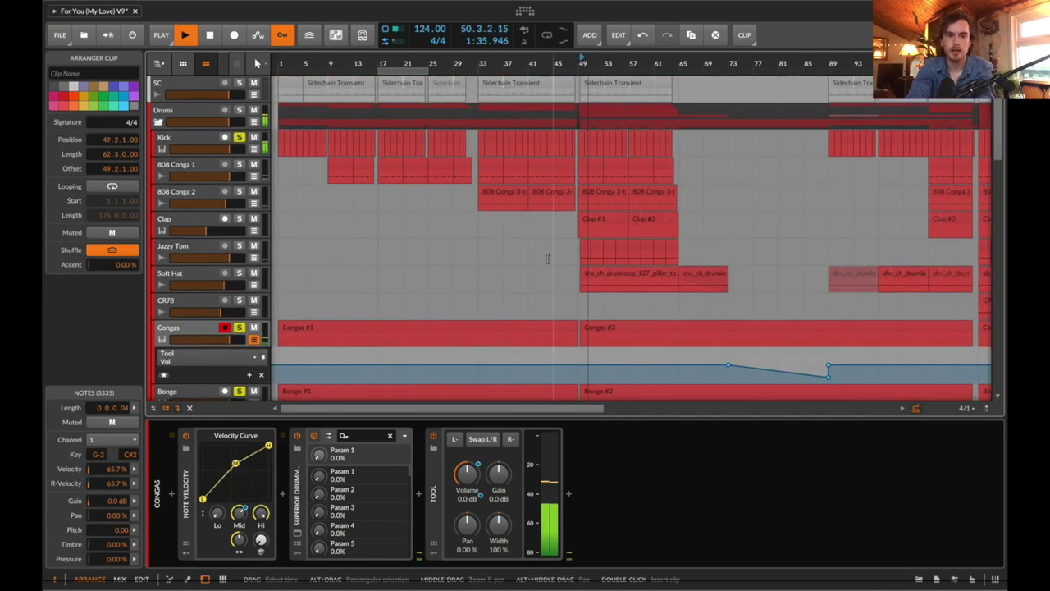
{"action": "left_click", "coordinate": [238, 273]}
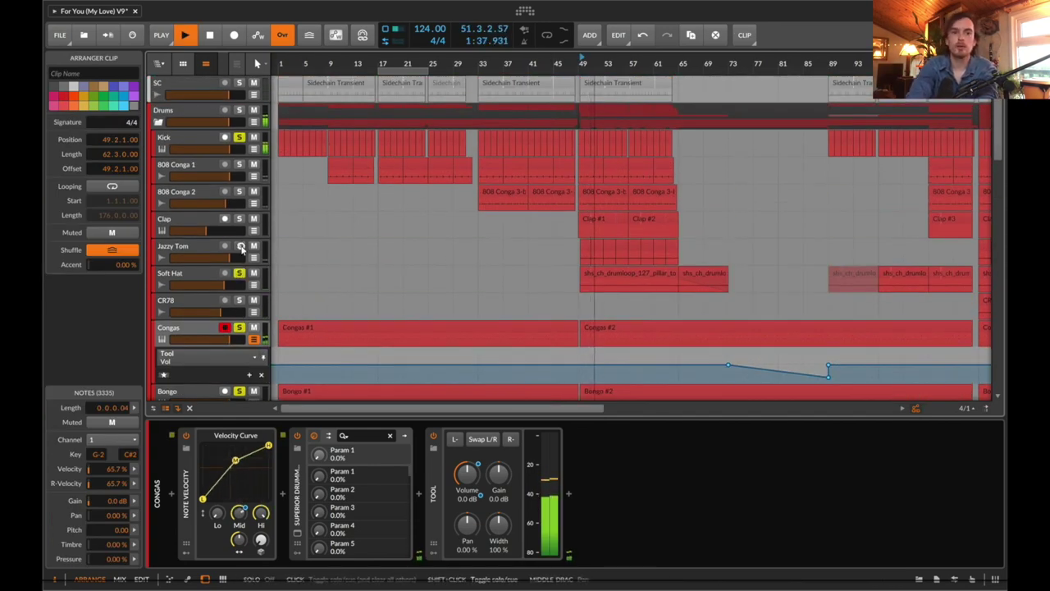
{"action": "left_click", "coordinate": [240, 246]}
{"action": "left_click", "coordinate": [239, 219]}
{"action": "left_click", "coordinate": [238, 192]}
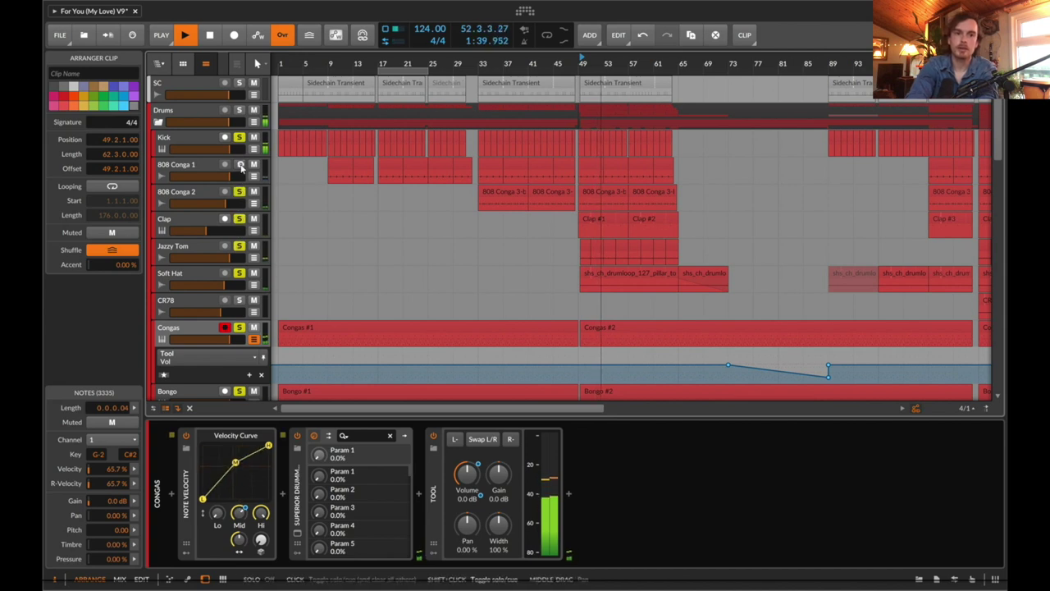
{"action": "left_click", "coordinate": [239, 165]}
Step: View the 808 Conga 1 device chain and briefly play its clip from bar 33
{"action": "left_click", "coordinate": [182, 172]}
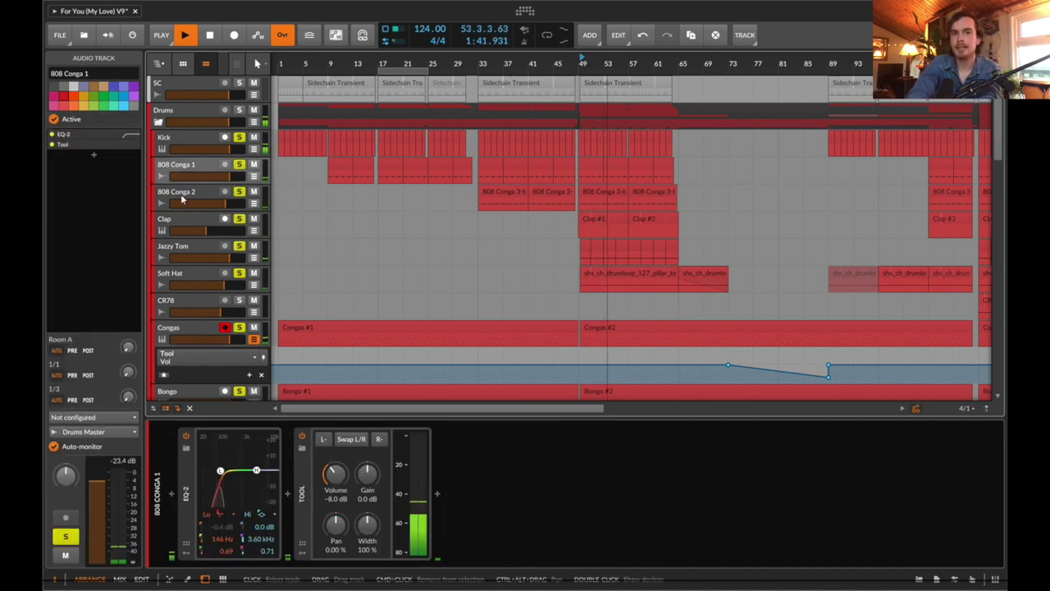
{"action": "key", "text": "space"}
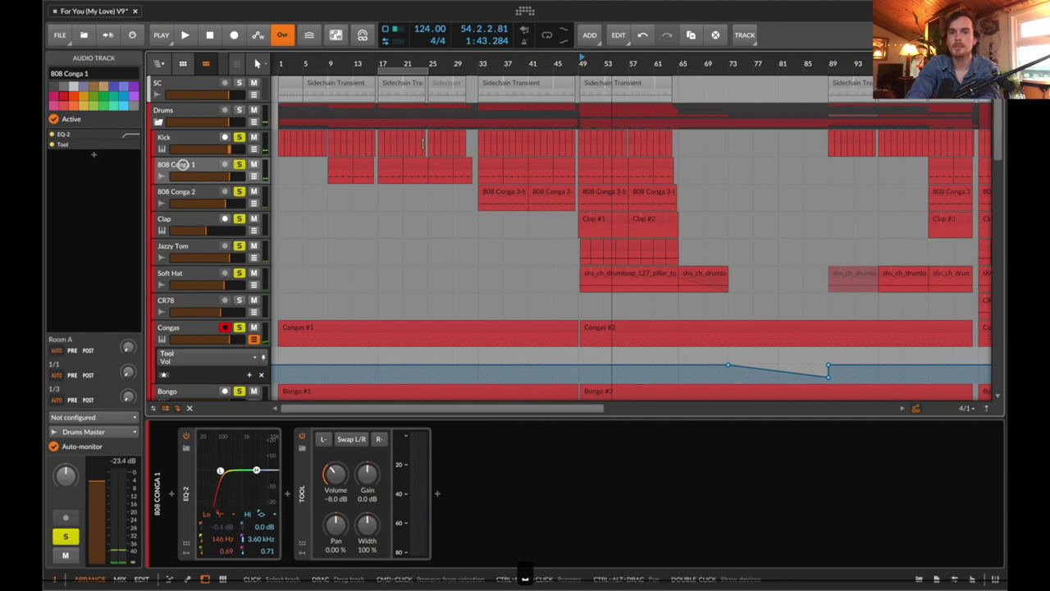
{"action": "left_click", "coordinate": [476, 159]}
{"action": "left_click", "coordinate": [487, 162]}
{"action": "key", "text": "space"}
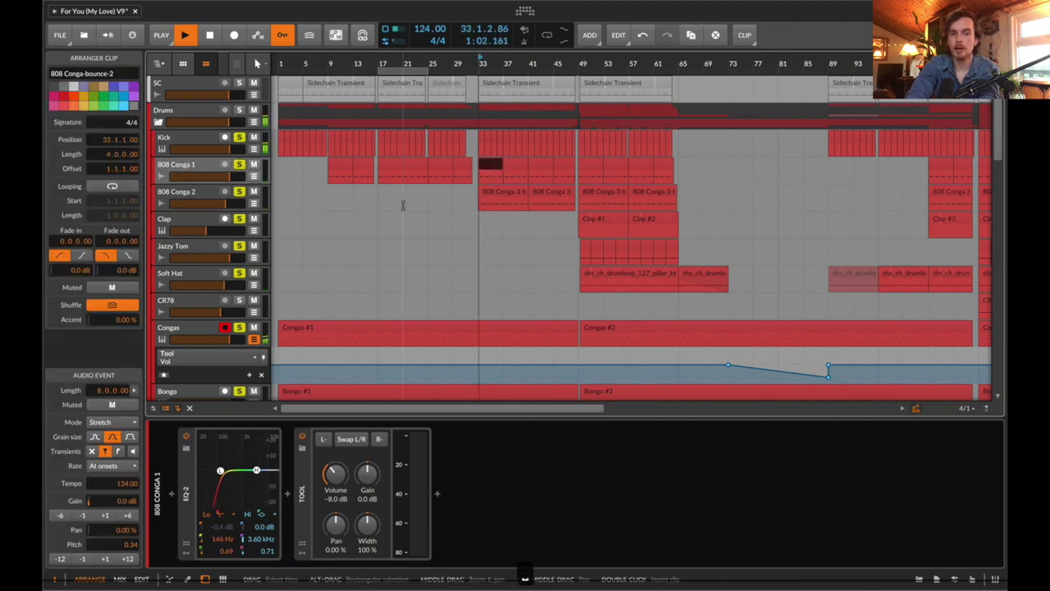
{"action": "key", "text": "space"}
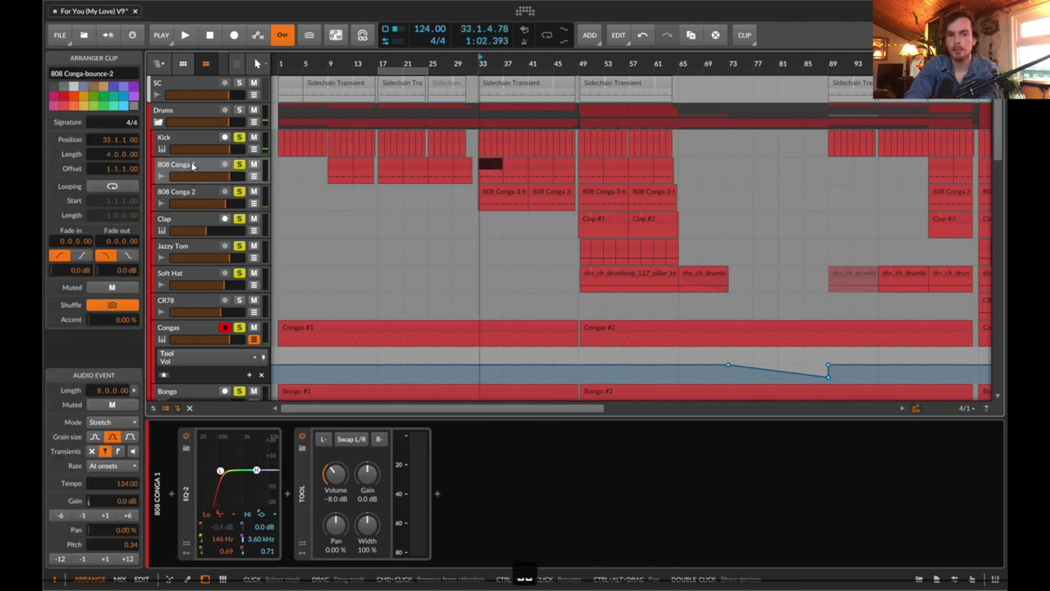
Step: Inspect the 808 Conga 1 clip and devices, select the 808 Conga 2 clip at bar 33, and play from there
{"action": "double_click", "coordinate": [486, 163]}
{"action": "key", "text": "d"}
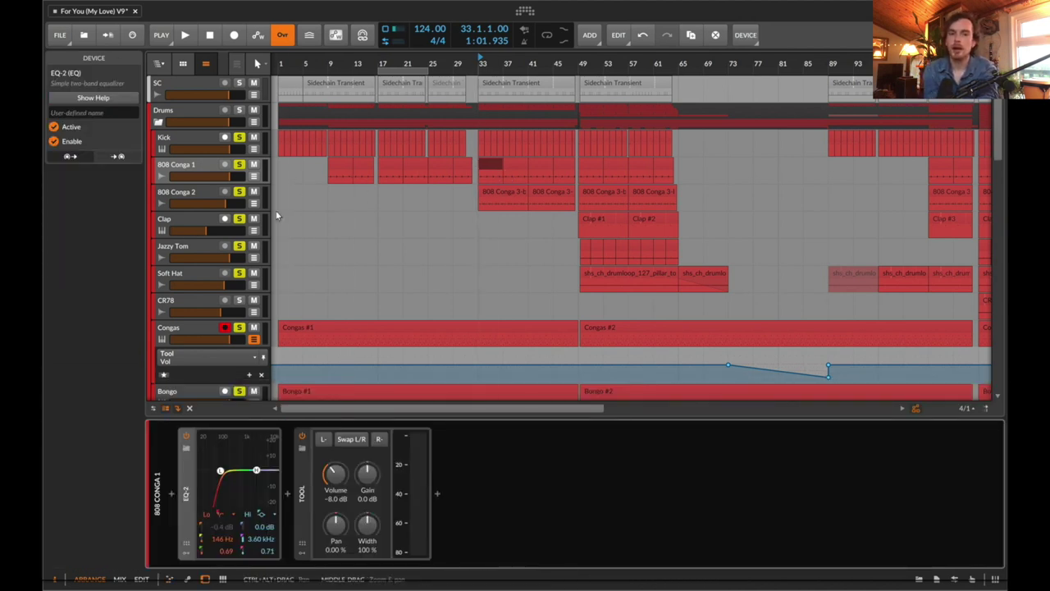
{"action": "left_click", "coordinate": [492, 197]}
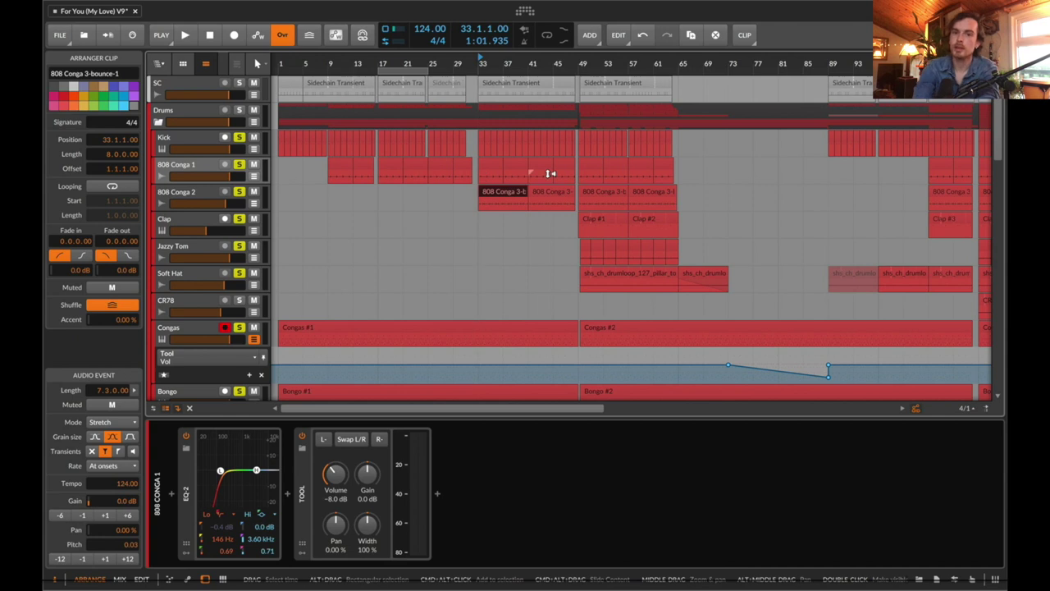
{"action": "key", "text": "space"}
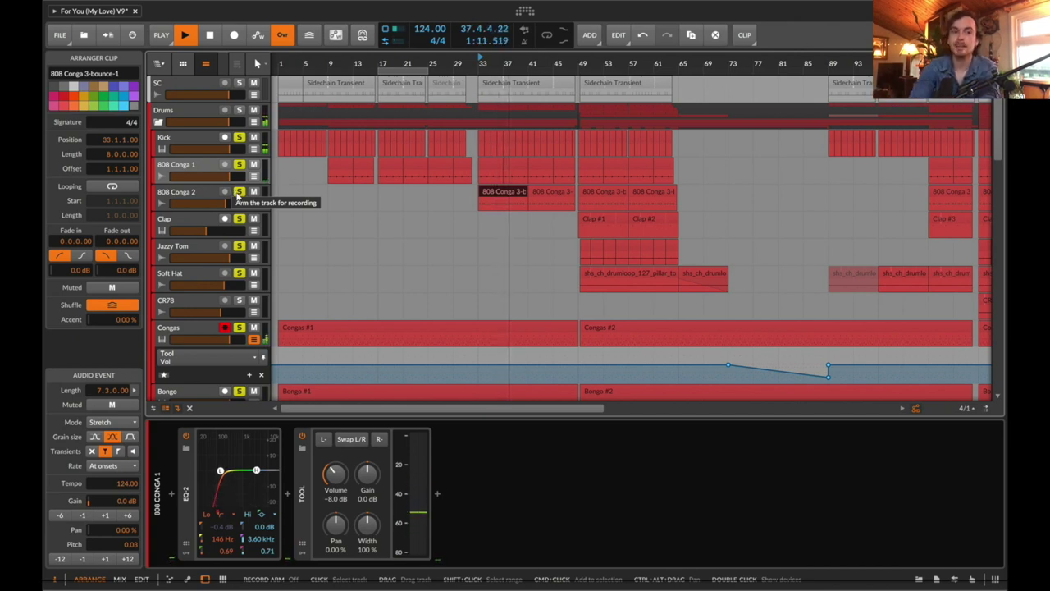
Step: Expand the Synths group to show the Weird Pad and 808 Pluck tracks, and stop playback
{"action": "scroll", "coordinate": [452, 216], "scroll_direction": "down", "scroll_amount": 2}
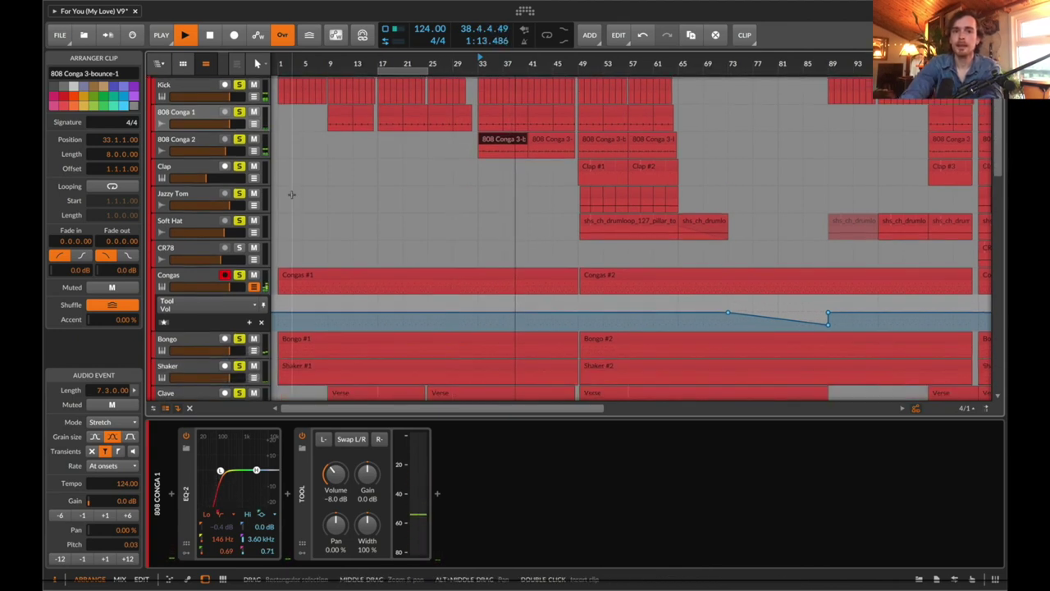
{"action": "scroll", "coordinate": [191, 273], "scroll_direction": "down", "scroll_amount": 15}
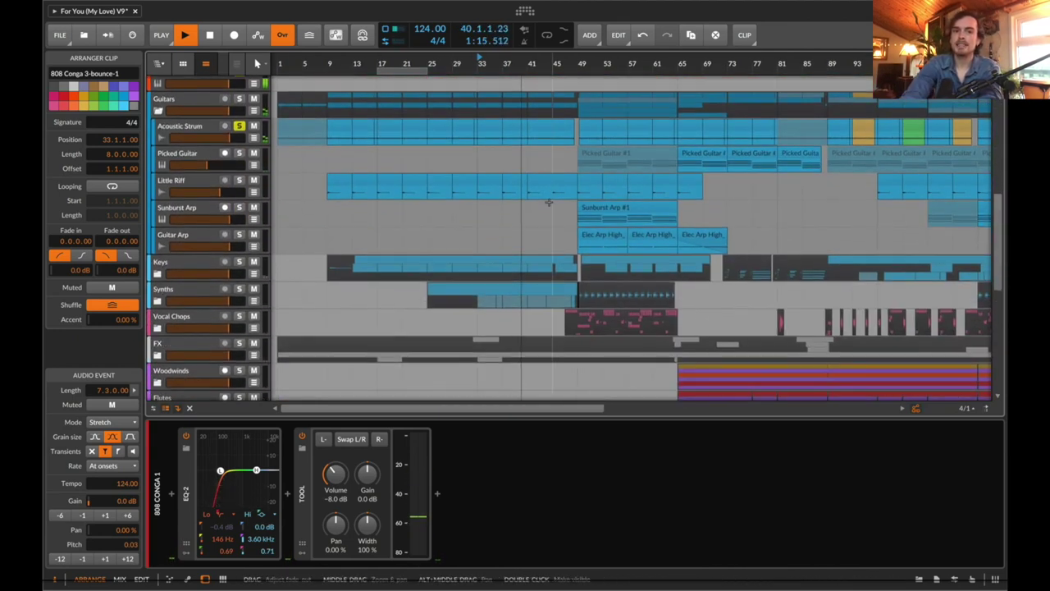
{"action": "scroll", "coordinate": [191, 273], "scroll_direction": "down", "scroll_amount": 1}
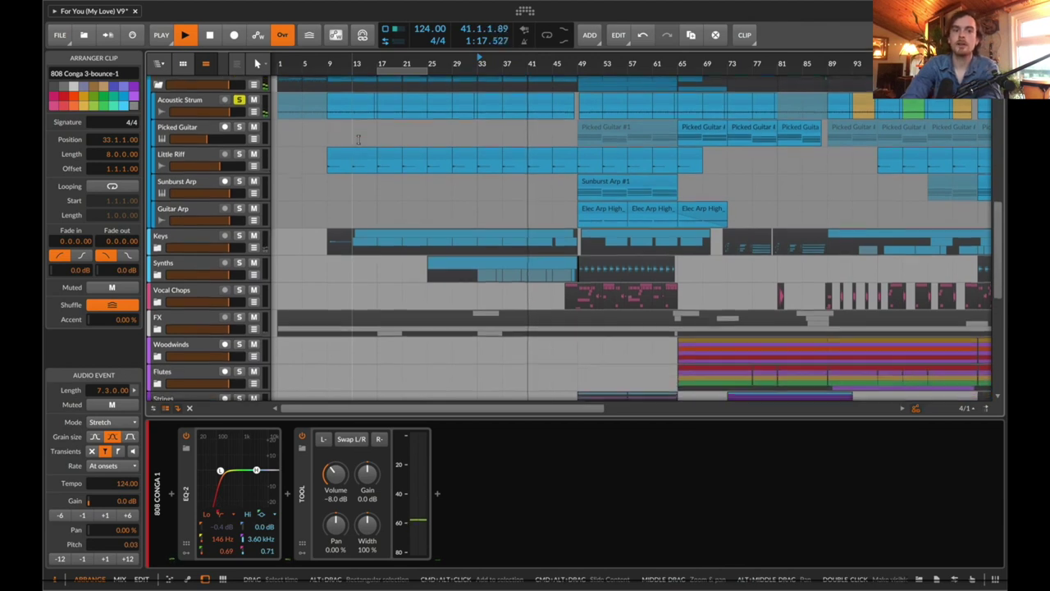
{"action": "left_click", "coordinate": [157, 273]}
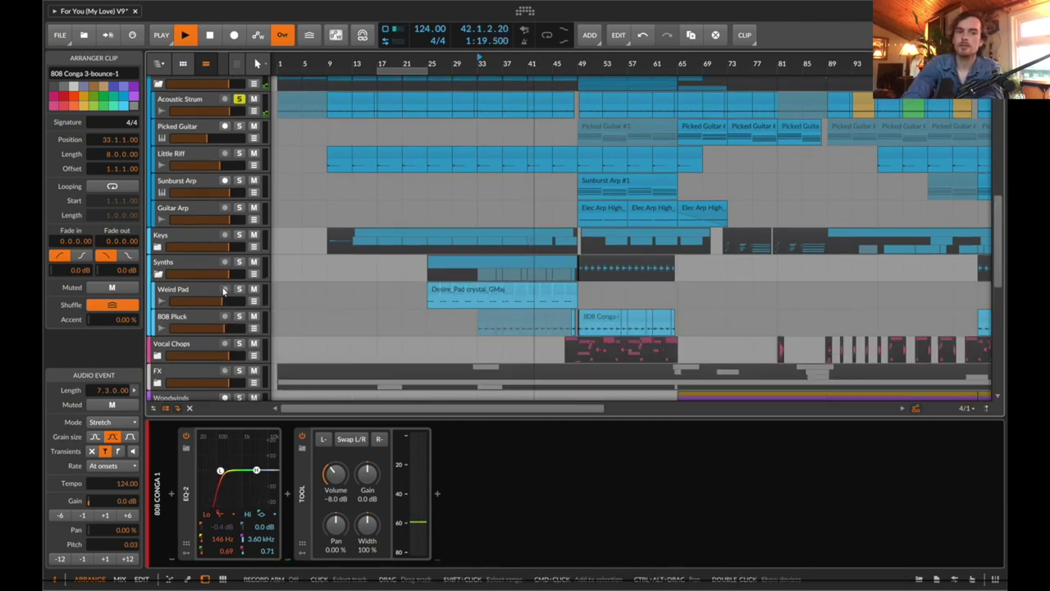
{"action": "key", "text": "space"}
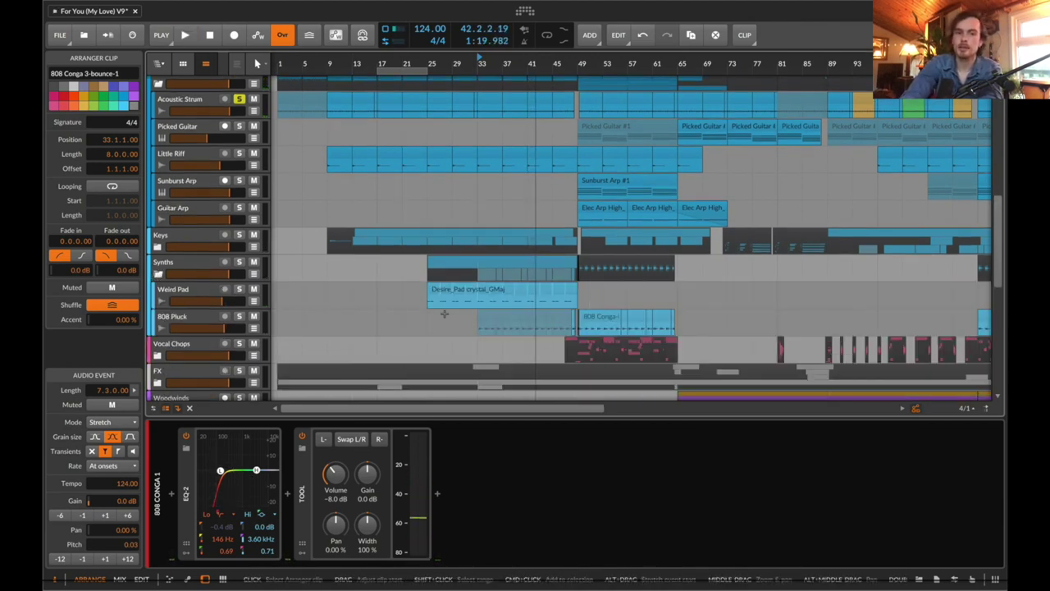
Step: Solo the 808 Pluck track, unmute its clips between bars 33 and 49, and play from bar 33
{"action": "left_click", "coordinate": [238, 318]}
{"action": "left_click", "coordinate": [187, 320]}
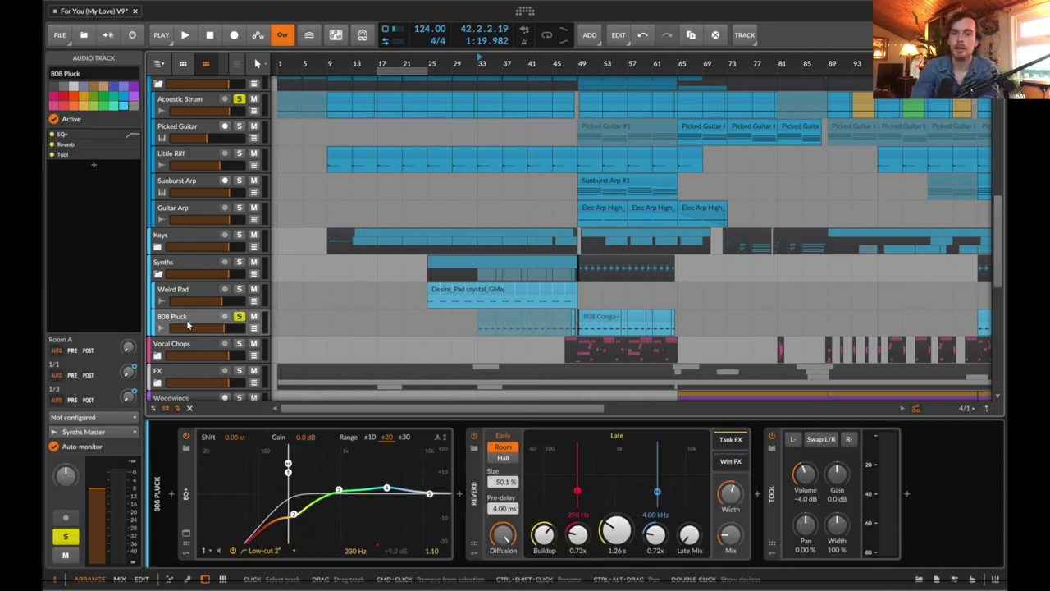
{"action": "left_click", "coordinate": [615, 317]}
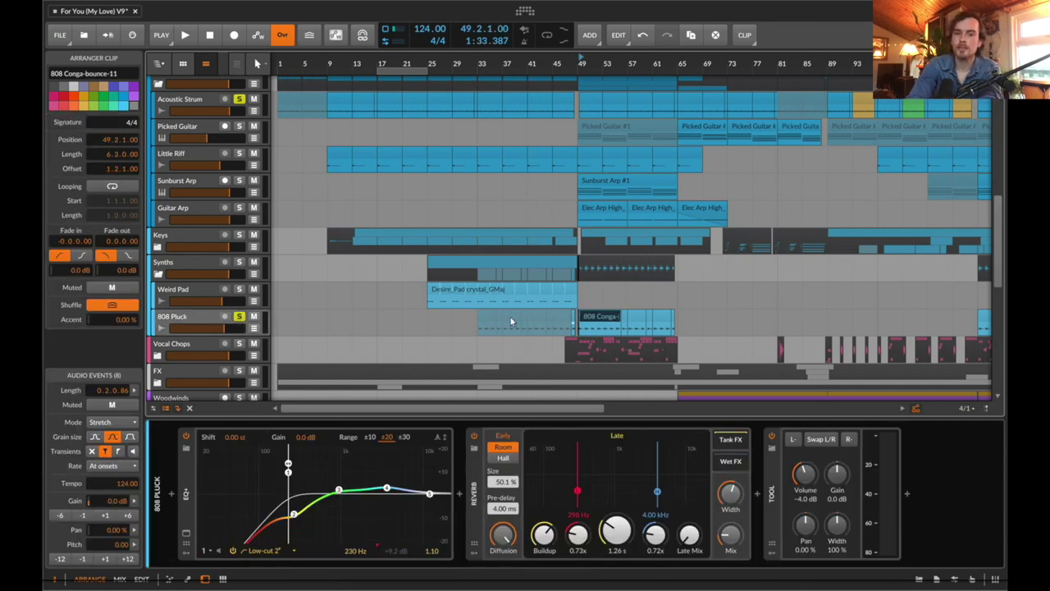
{"action": "left_click", "coordinate": [555, 317]}
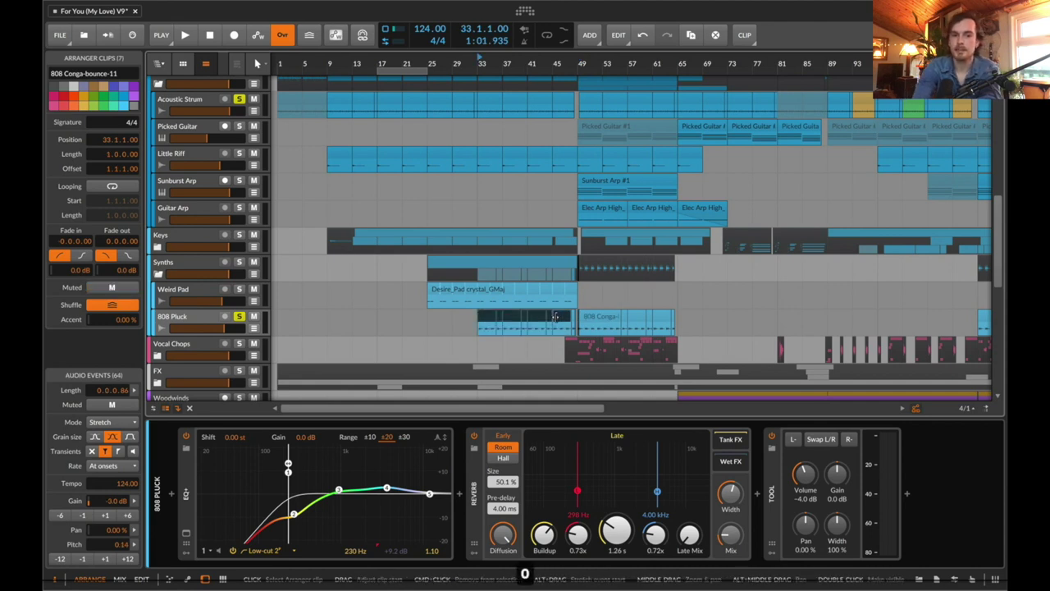
{"action": "key", "text": "space"}
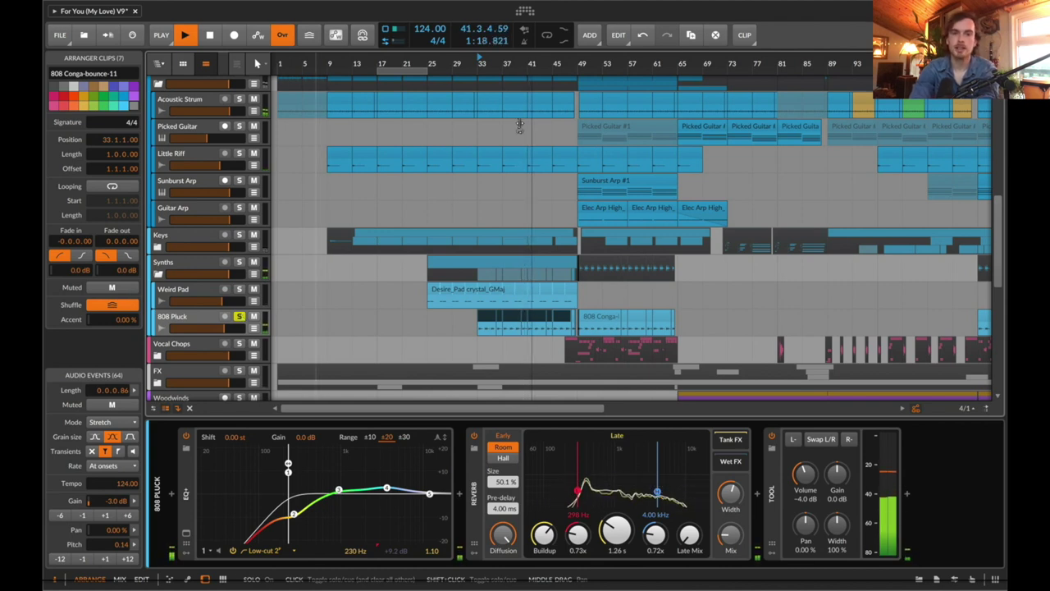
Step: Add the Bassline track and the Guitars group to the solo while the 808 Pluck part plays
{"action": "left_click_drag", "start_coordinate": [545, 63], "coordinate": [648, 370]}
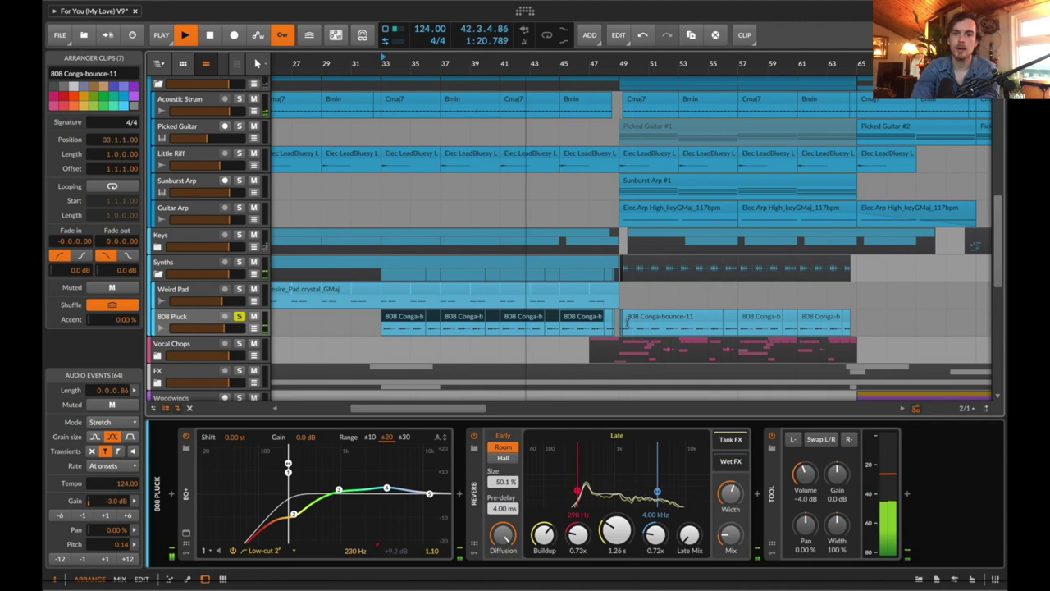
{"action": "scroll", "coordinate": [296, 309], "scroll_direction": "down", "scroll_amount": 8}
{"action": "left_click", "coordinate": [239, 300]}
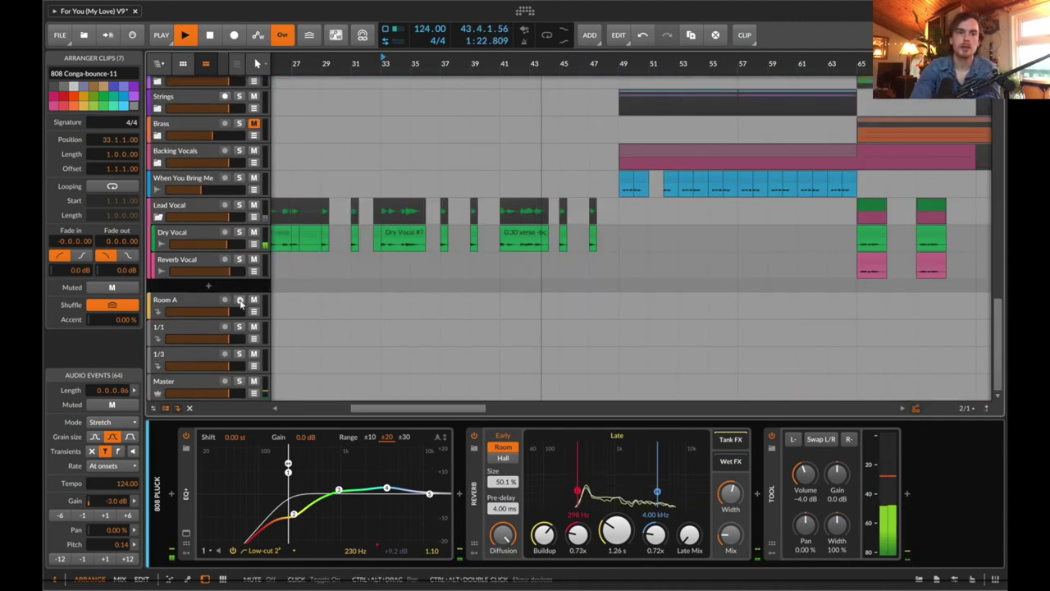
{"action": "left_click", "coordinate": [238, 326]}
{"action": "scroll", "coordinate": [240, 355], "scroll_direction": "up", "scroll_amount": 8}
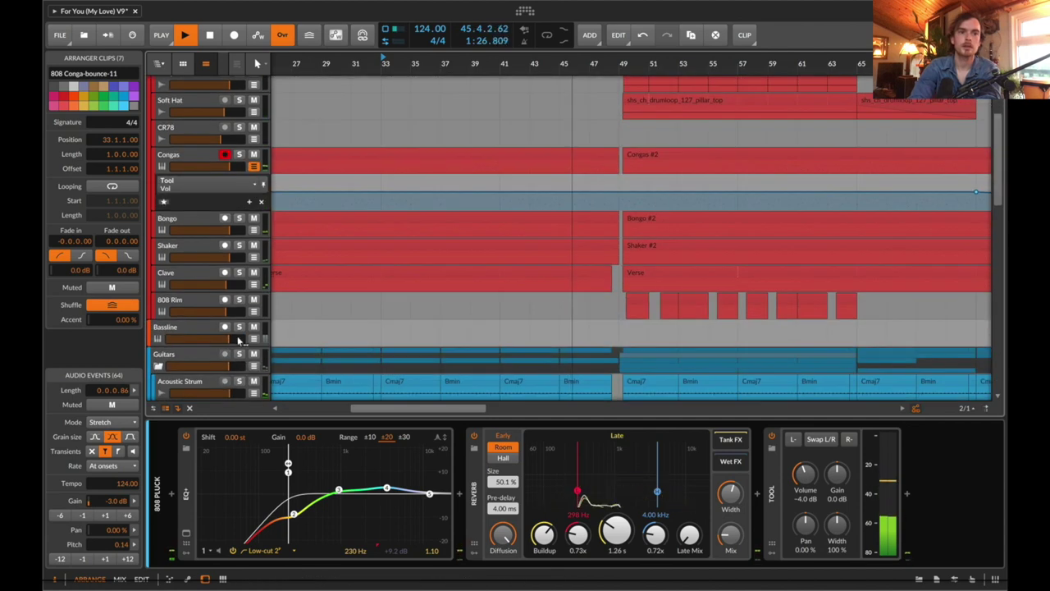
{"action": "scroll", "coordinate": [243, 246], "scroll_direction": "down", "scroll_amount": 3}
{"action": "left_click", "coordinate": [239, 230]}
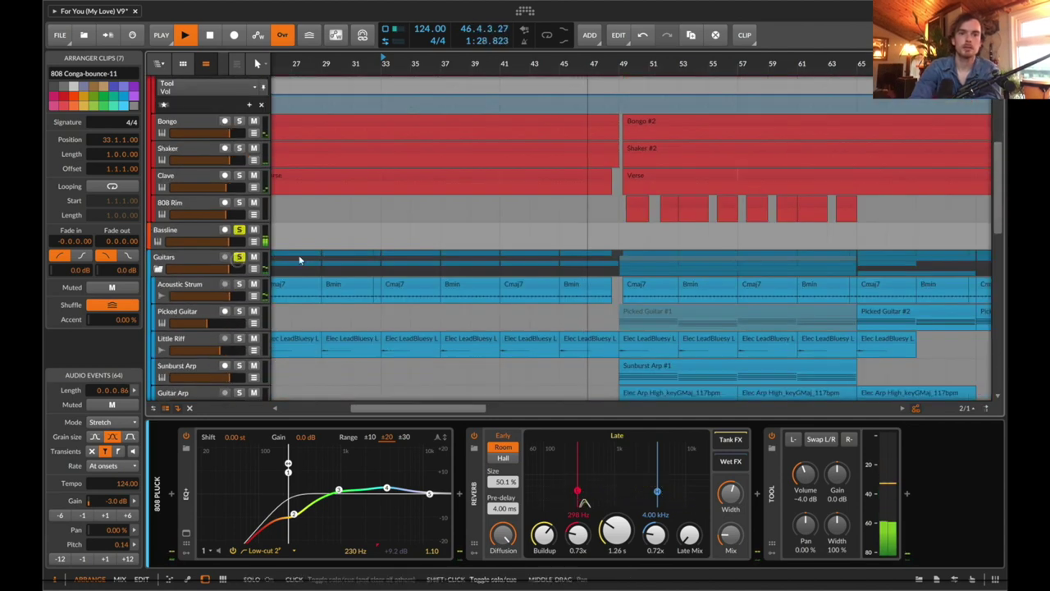
{"action": "scroll", "coordinate": [509, 287], "scroll_direction": "down", "scroll_amount": 6}
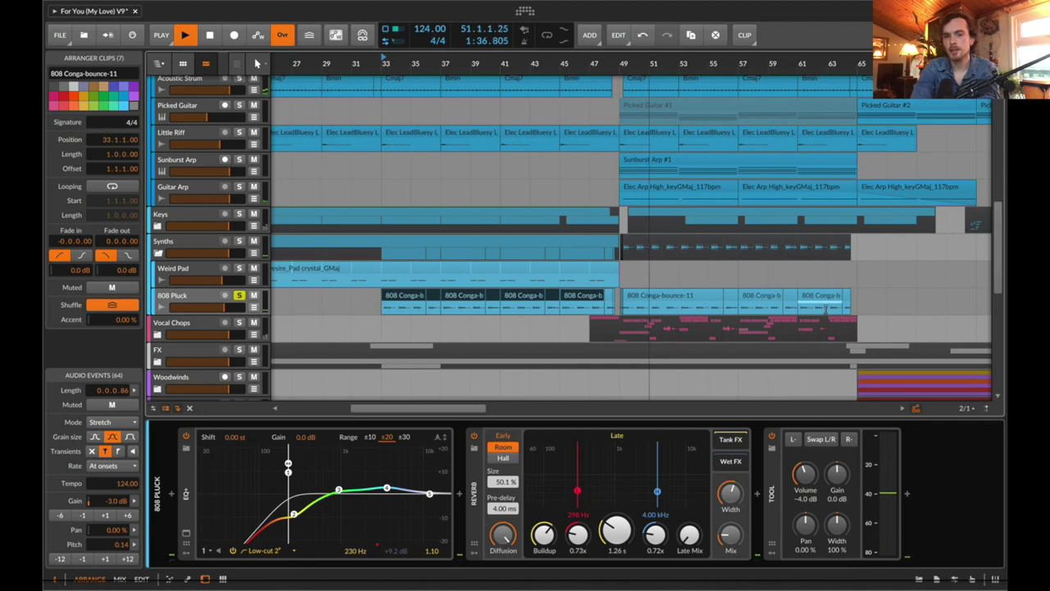
Step: Mute the 808 Pluck clips between bars 33 and 49 again and play the unsoloed mix from the end of bar 48
{"action": "key", "text": "space"}
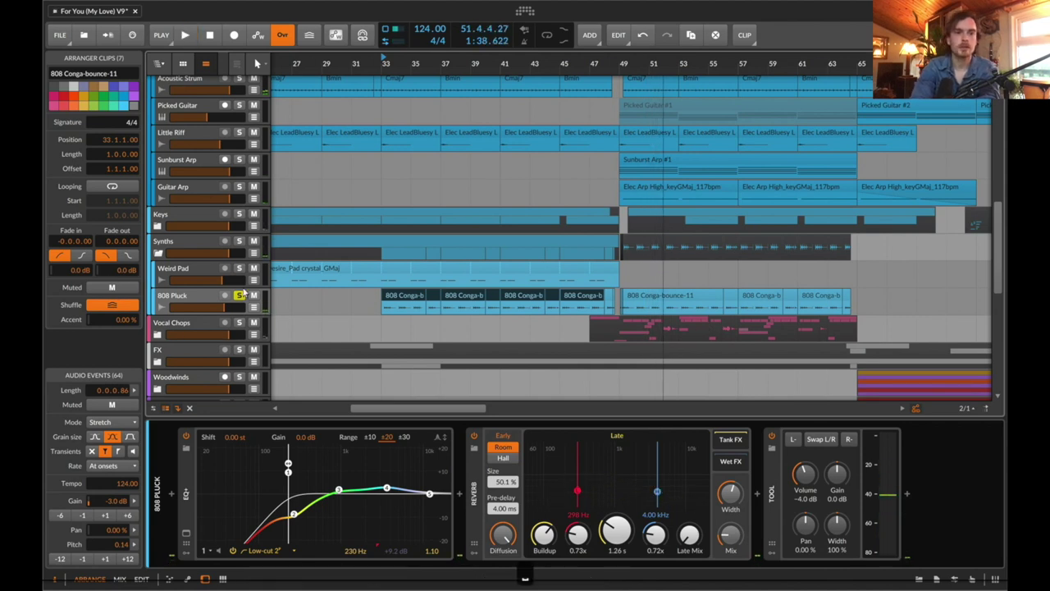
{"action": "left_click", "coordinate": [399, 286]}
{"action": "left_click", "coordinate": [417, 297]}
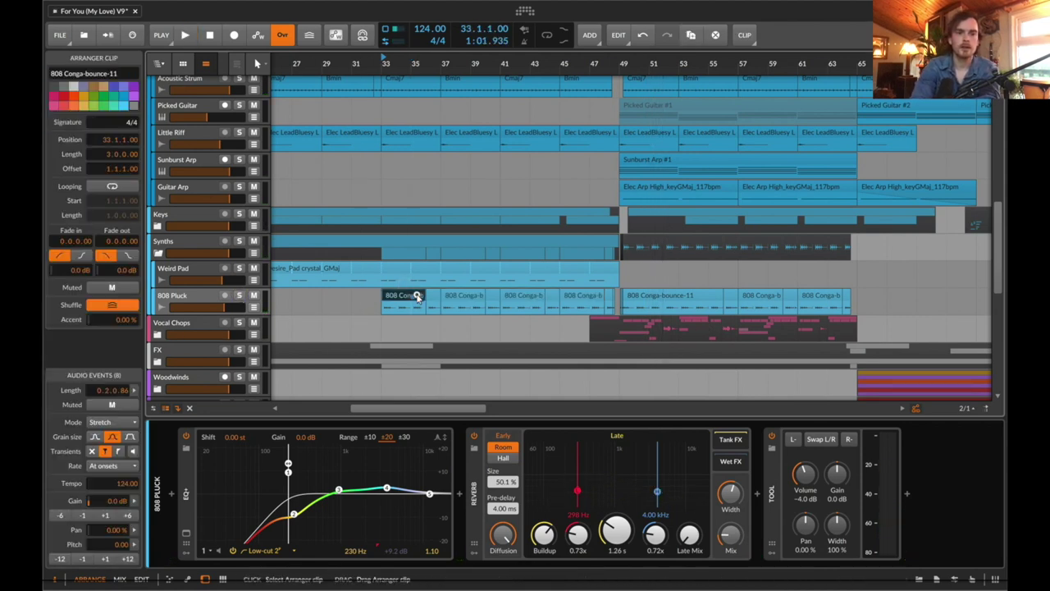
{"action": "left_click", "coordinate": [607, 299], "text": "shift"}
{"action": "key", "text": "0"}
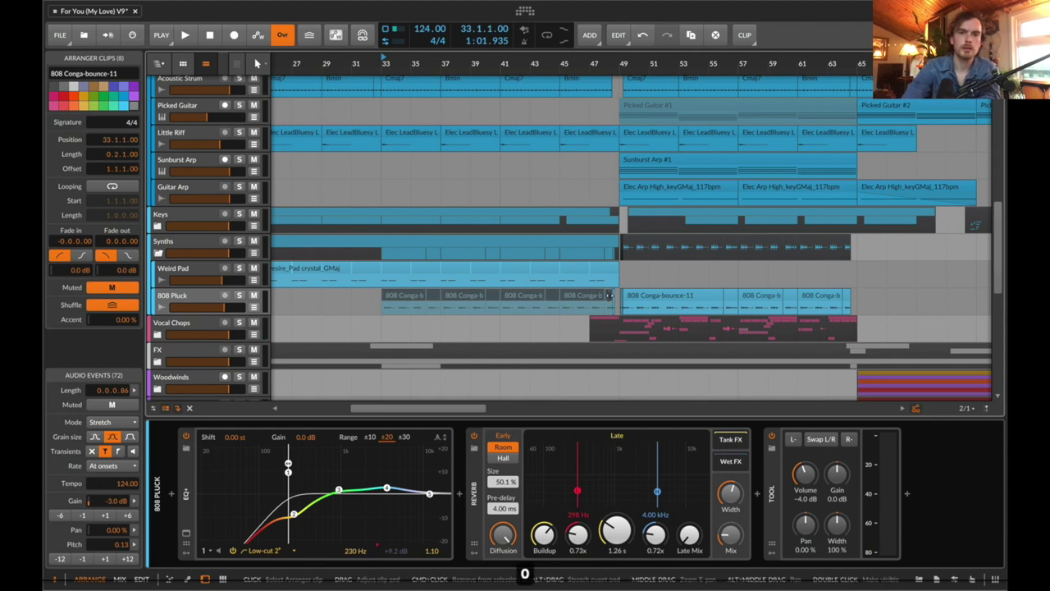
{"action": "left_click", "coordinate": [610, 296]}
{"action": "left_click_drag", "start_coordinate": [605, 299], "coordinate": [616, 300]}
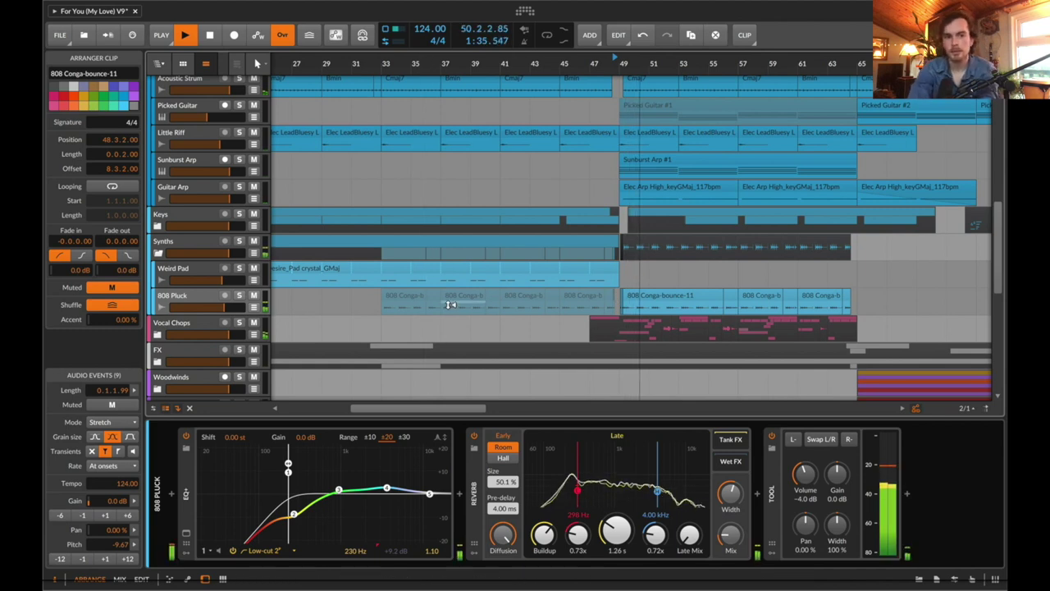
Step: Collapse the Drums group and show the Bassline track's device chain during playback
{"action": "scroll", "coordinate": [445, 305], "scroll_direction": "down", "scroll_amount": 3}
{"action": "scroll", "coordinate": [444, 305], "scroll_direction": "down", "scroll_amount": 2}
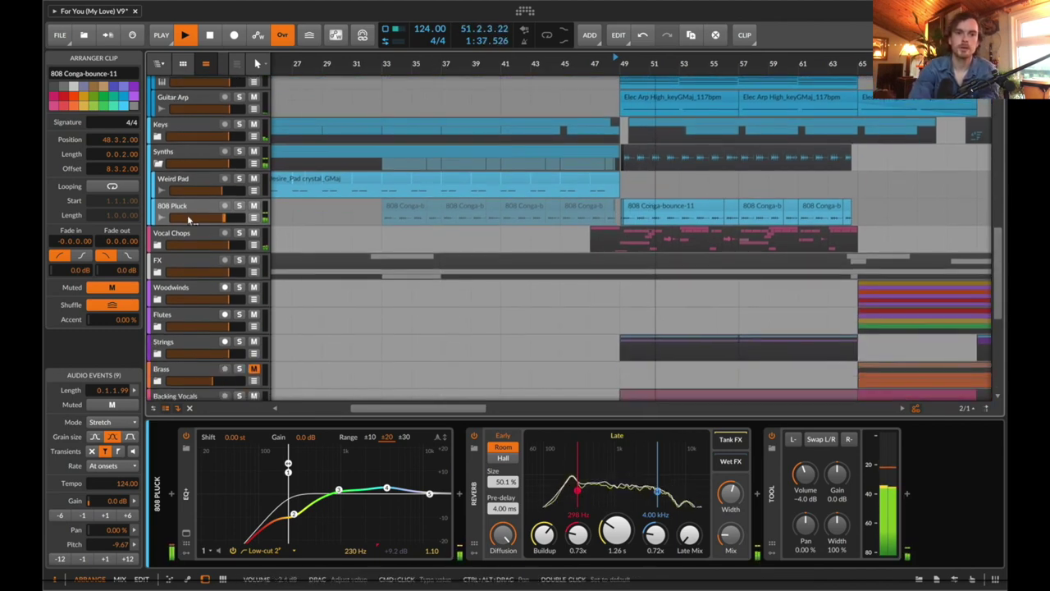
{"action": "scroll", "coordinate": [178, 229], "scroll_direction": "up", "scroll_amount": 15}
{"action": "scroll", "coordinate": [176, 222], "scroll_direction": "down", "scroll_amount": 3}
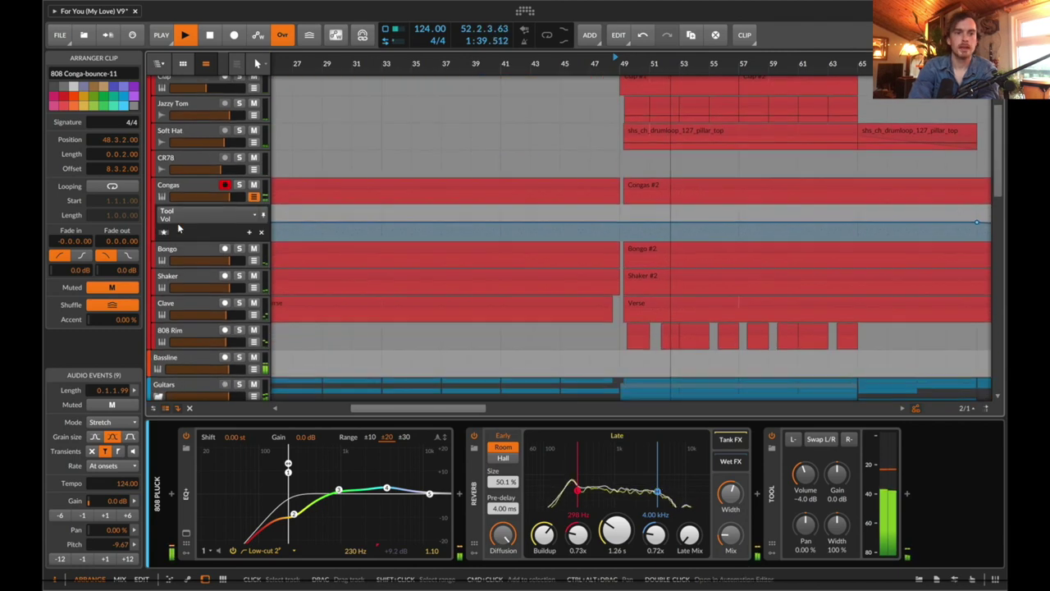
{"action": "scroll", "coordinate": [164, 156], "scroll_direction": "up", "scroll_amount": 3}
{"action": "left_click", "coordinate": [159, 126]}
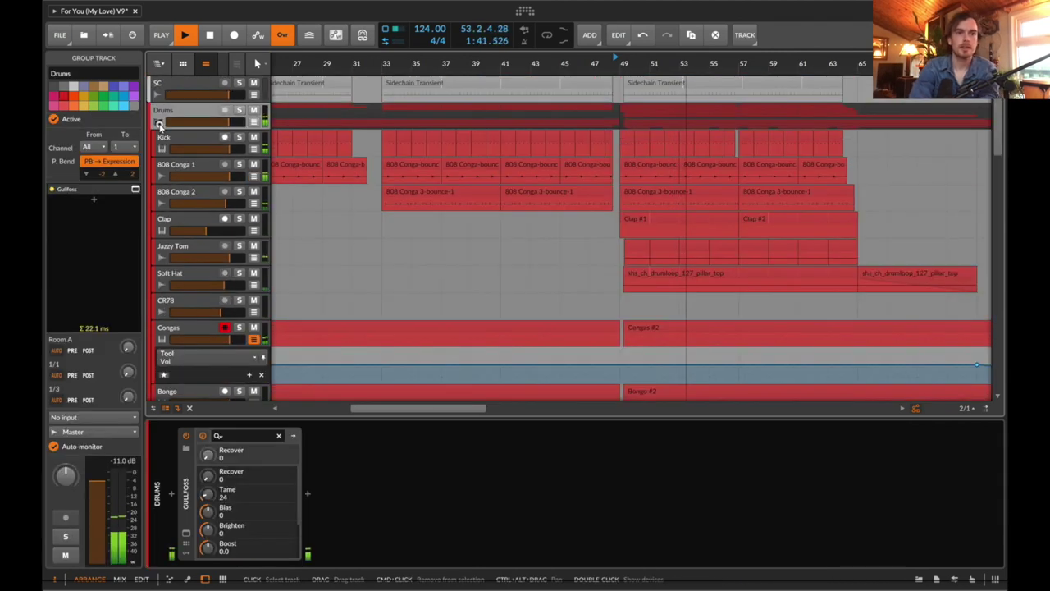
{"action": "left_click", "coordinate": [159, 123]}
{"action": "left_click", "coordinate": [189, 143]}
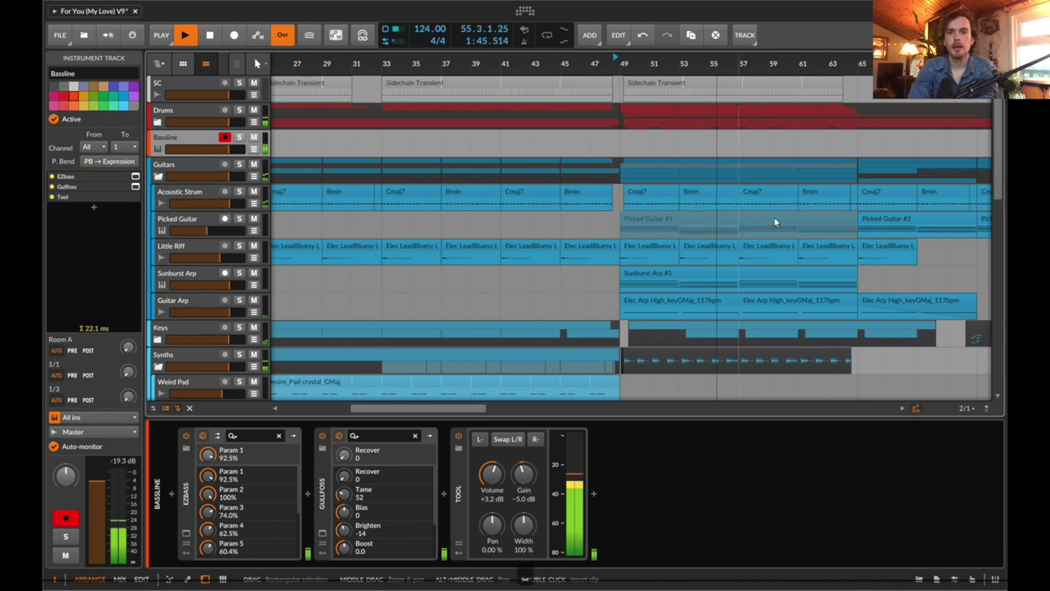
Step: Solo the Sunburst Arp track and play its clip from bar 49 and from bar 57
{"action": "key", "text": "space"}
{"action": "left_click", "coordinate": [640, 274]}
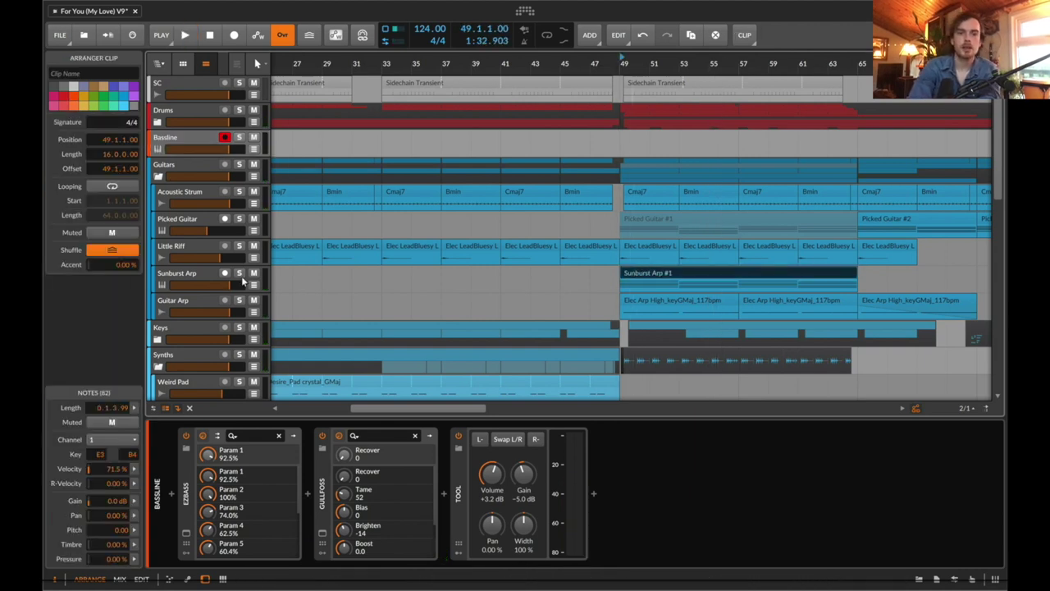
{"action": "left_click", "coordinate": [239, 274]}
{"action": "key", "text": "space"}
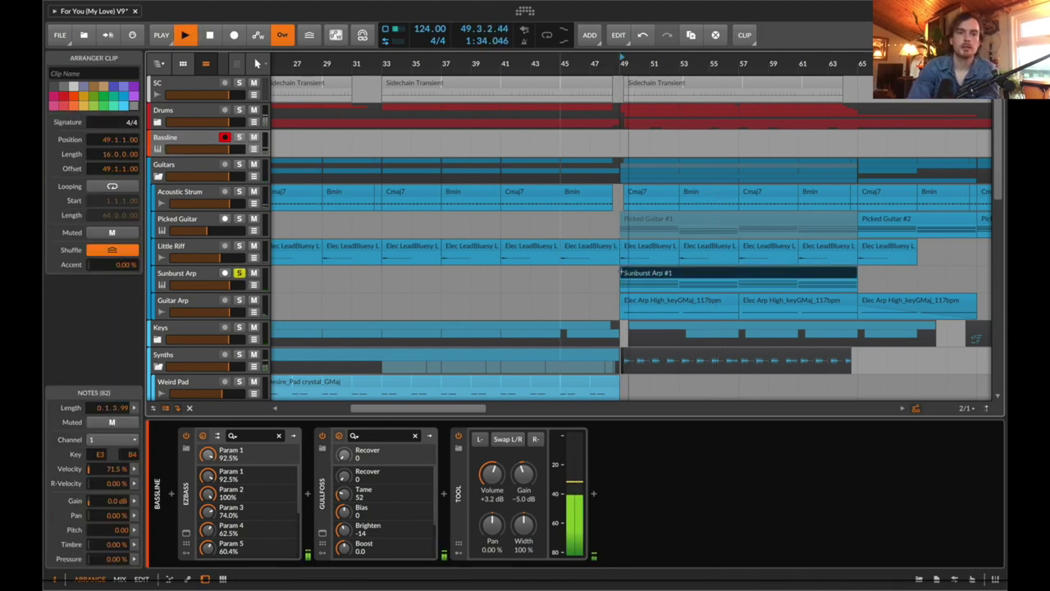
{"action": "left_click", "coordinate": [324, 281]}
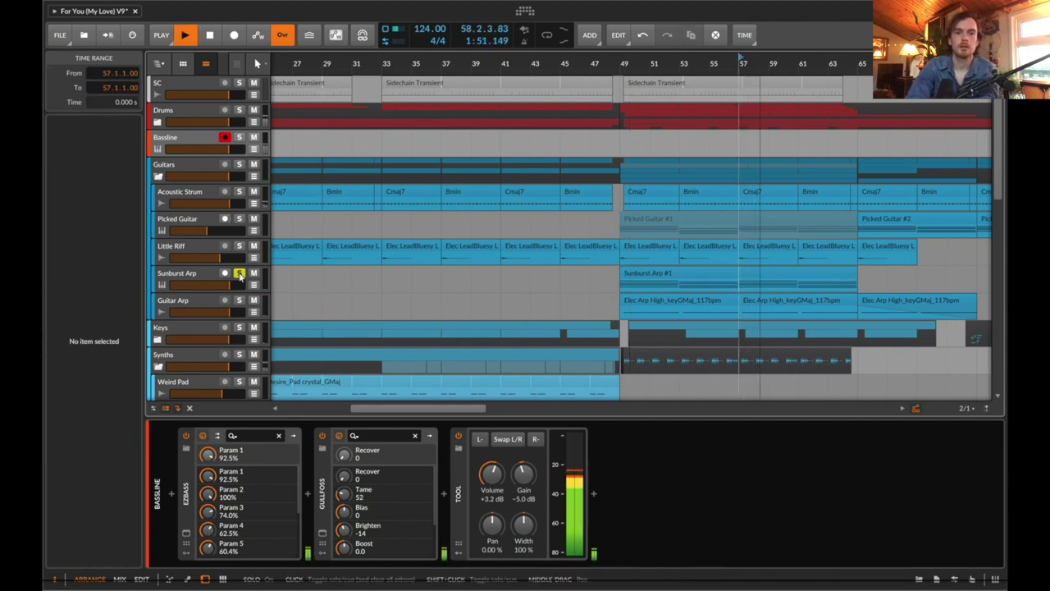
Step: Inspect the Sunburst Arp's Electric Sunburst Deluxe patterns in Kontakt and close the plug-in window
{"action": "left_click", "coordinate": [189, 279]}
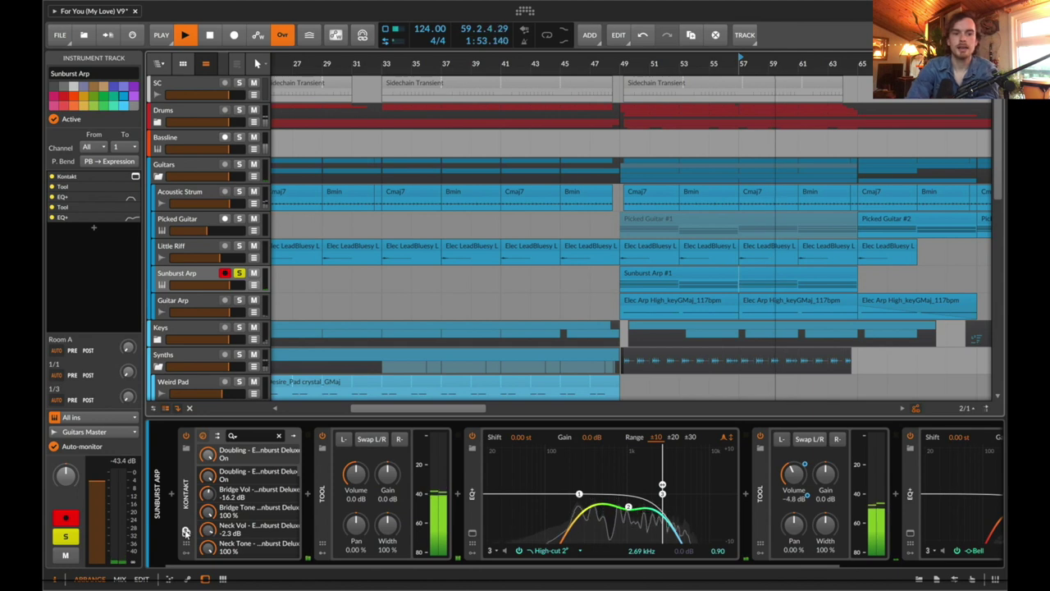
{"action": "left_click", "coordinate": [202, 436]}
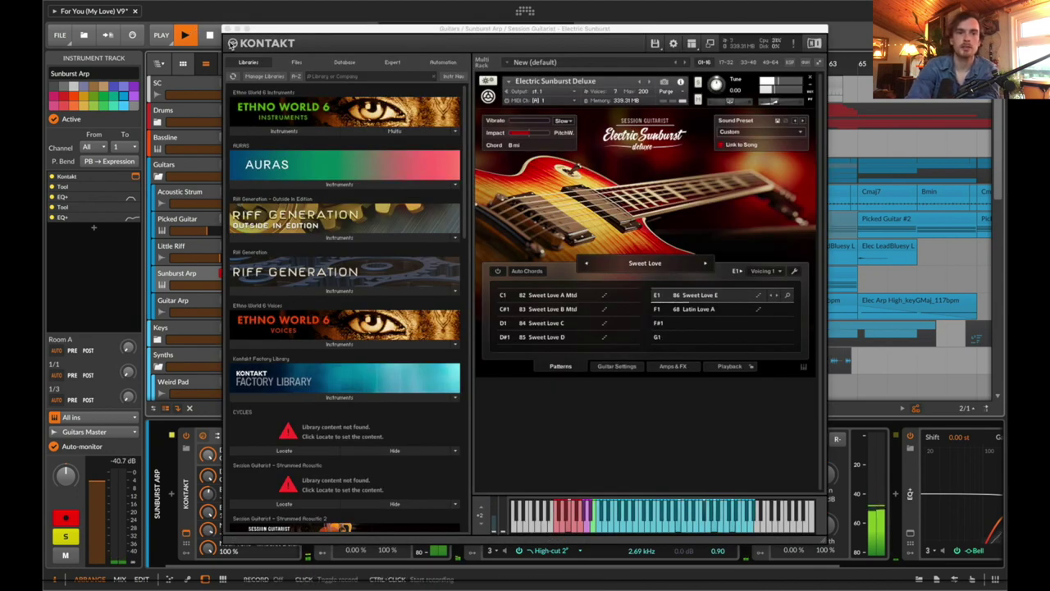
{"action": "left_click", "coordinate": [229, 29]}
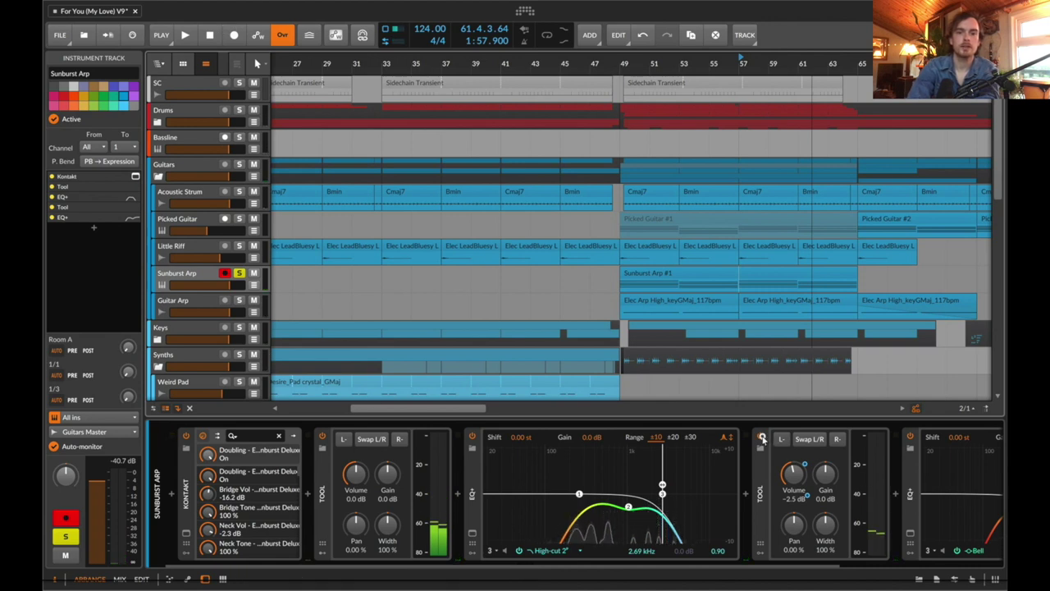
Step: Bypass the Sunburst Arp's second Tool device during playback from bar 57 and adjust the bell band of its last EQ+
{"action": "key", "text": "space"}
{"action": "scroll", "coordinate": [821, 493], "scroll_direction": "down", "scroll_amount": 3}
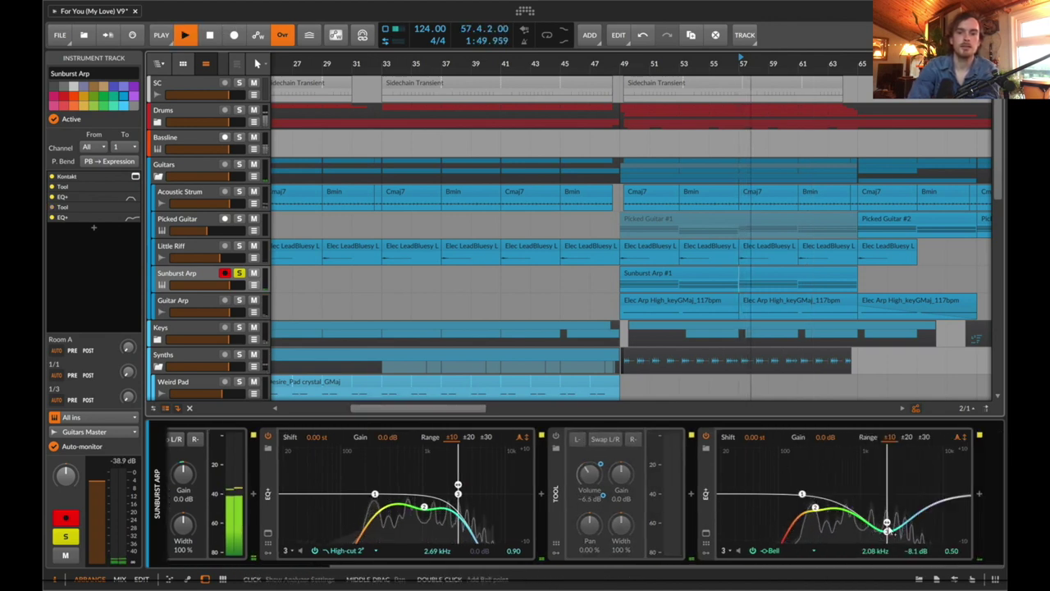
{"action": "mouse_move", "coordinate": [887, 529]}
{"action": "left_mouse_down"}
{"action": "mouse_move", "coordinate": [890, 452]}
{"action": "mouse_move", "coordinate": [879, 513]}
{"action": "left_mouse_up"}
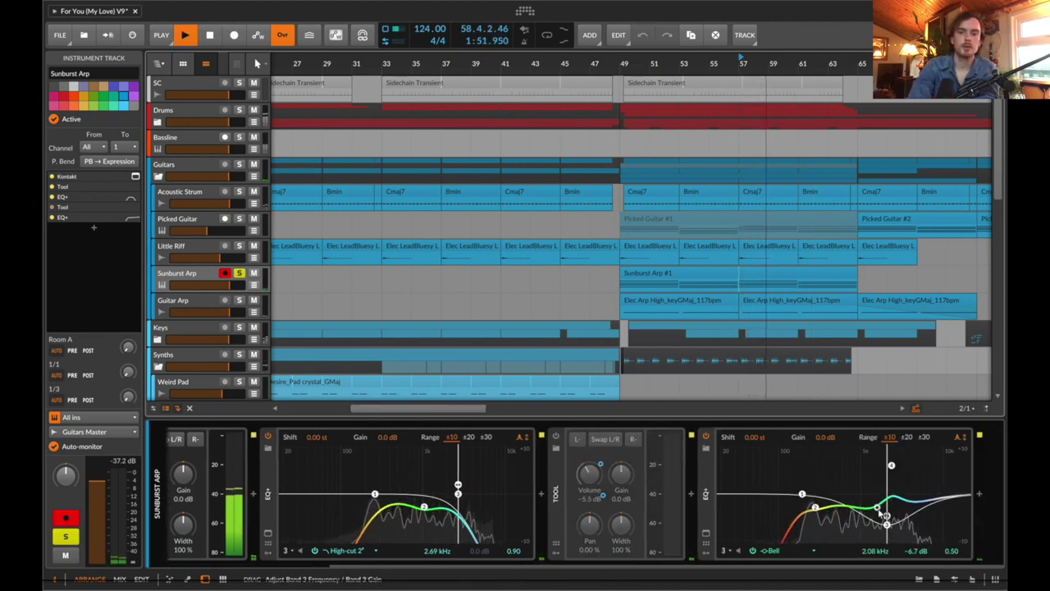
Step: Loop bars 57 to 61 while viewing the Sunburst Arp clip's notes, and bring back the track's device chain
{"action": "double_click", "coordinate": [767, 279]}
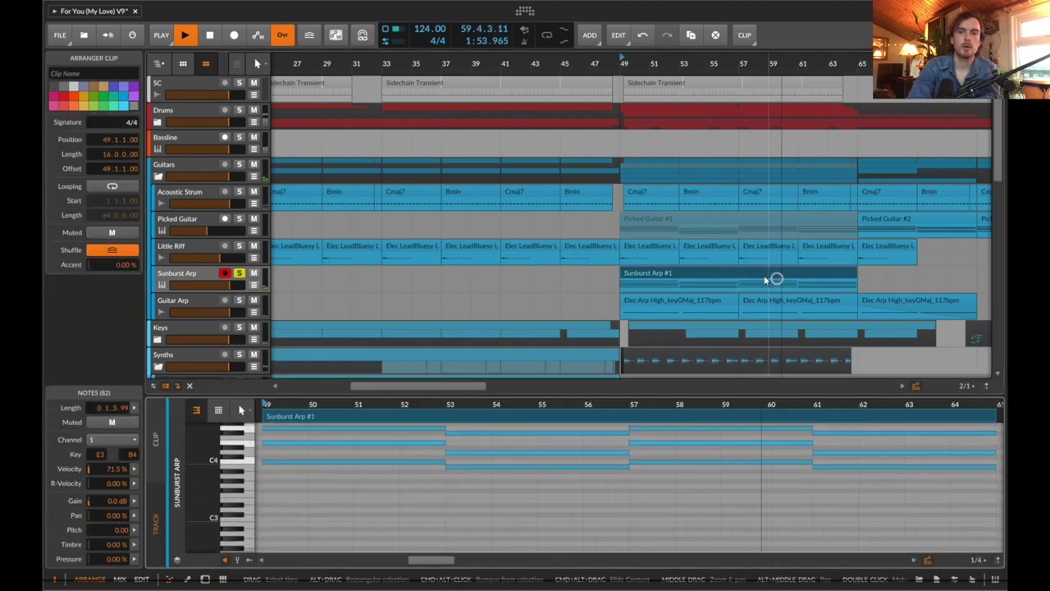
{"action": "left_click_drag", "start_coordinate": [741, 280], "coordinate": [796, 282]}
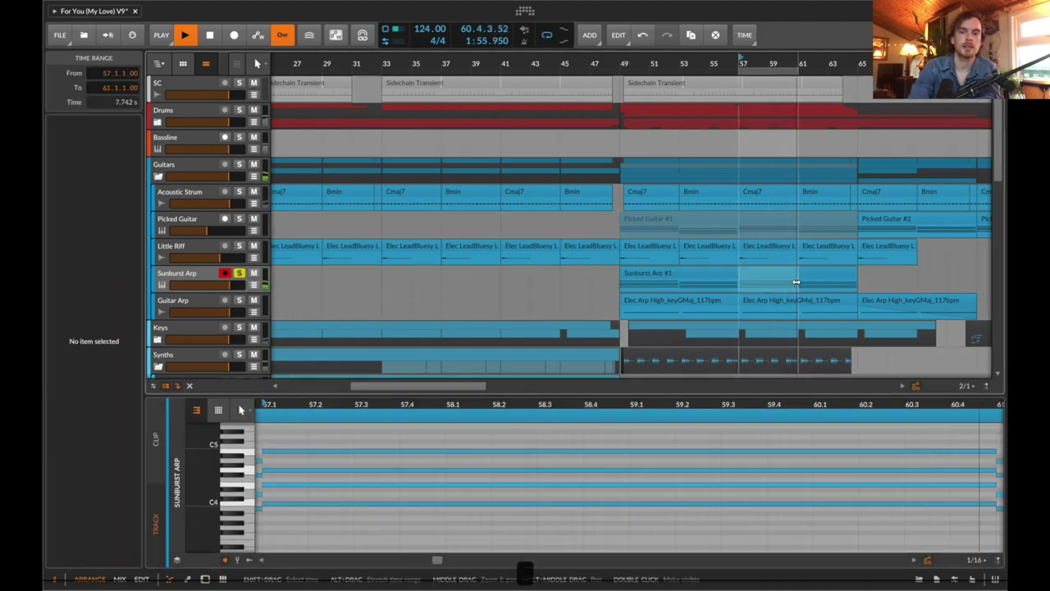
{"action": "left_click", "coordinate": [182, 272]}
{"action": "key", "text": "d"}
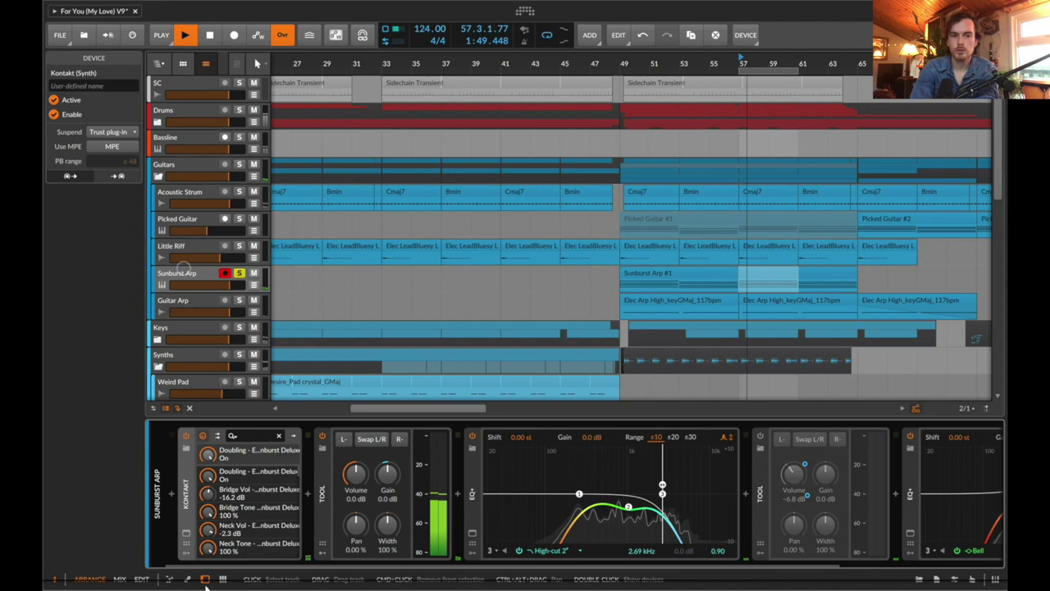
Step: Open the Sunburst Arp's Kontakt instrument and audition Voicing 4 and Voicing 2 for the Sweet Love E pattern
{"action": "left_click", "coordinate": [186, 534]}
{"action": "left_click", "coordinate": [768, 271]}
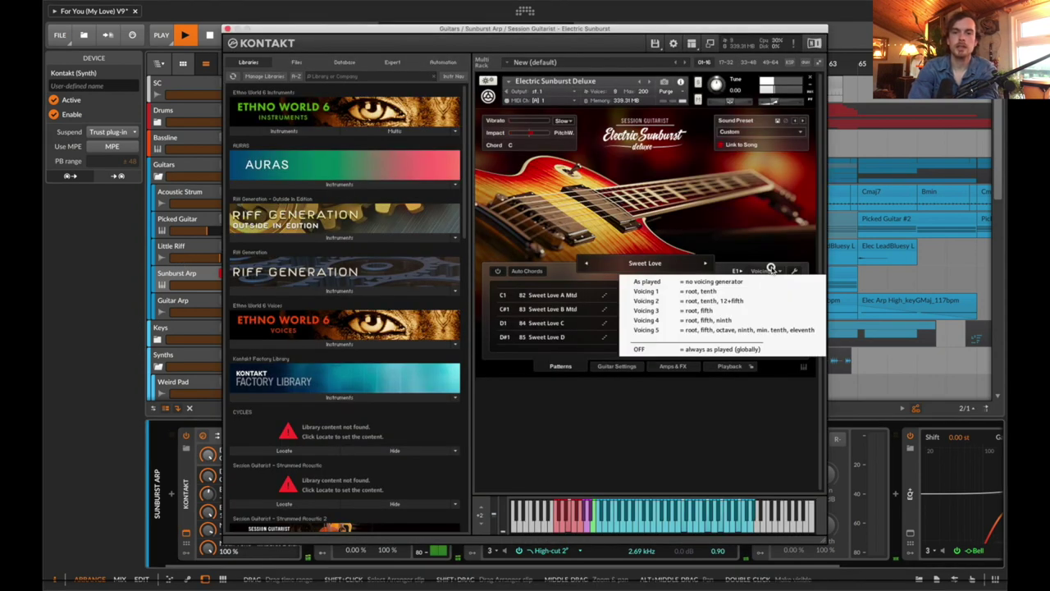
{"action": "left_click", "coordinate": [745, 321]}
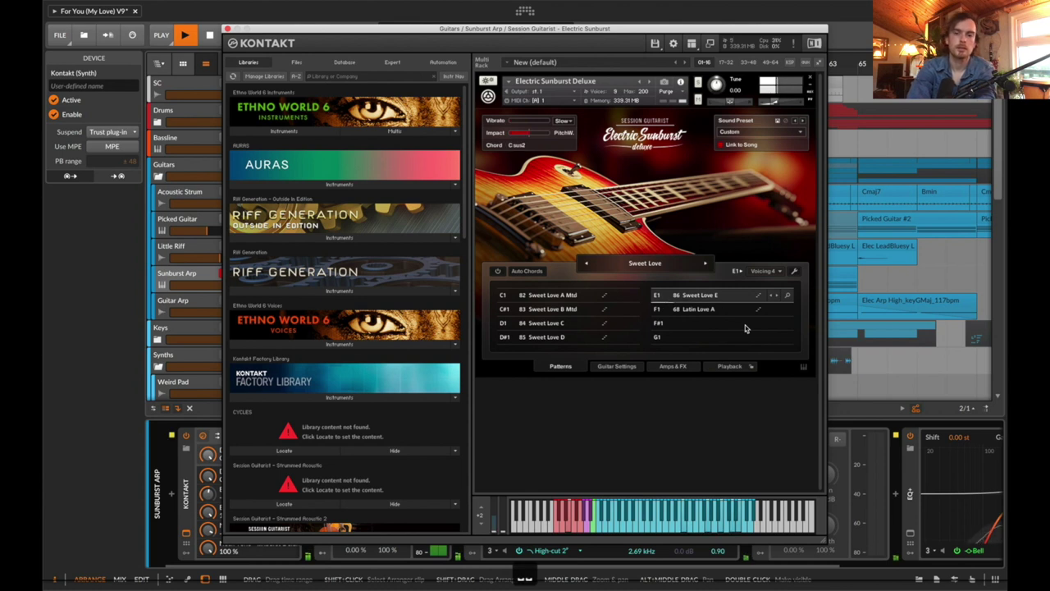
{"action": "left_click", "coordinate": [763, 271]}
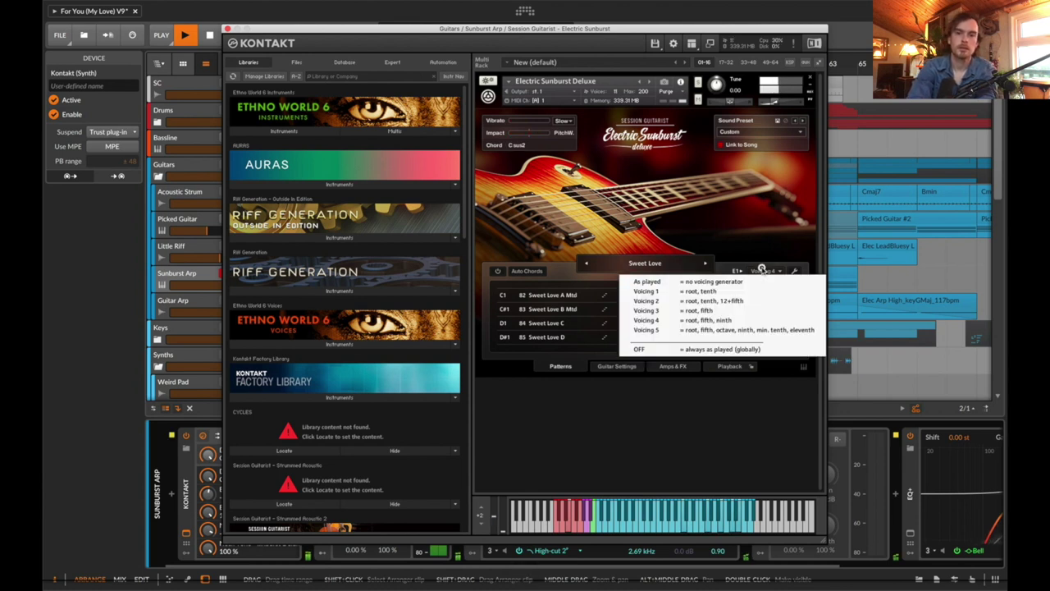
{"action": "left_click", "coordinate": [777, 307]}
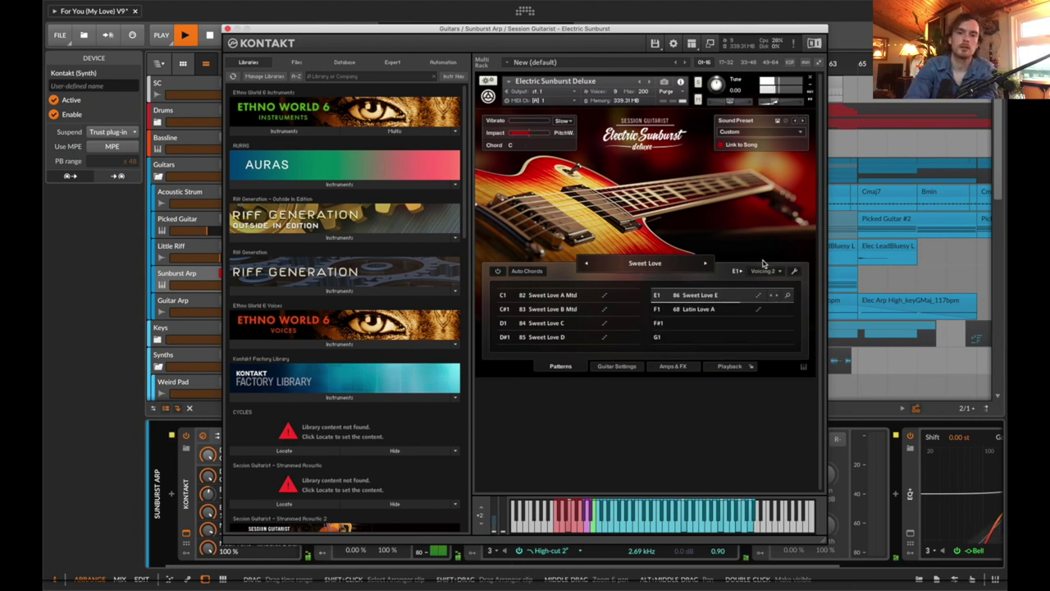
Step: Set the Sweet Love E pattern's voicing back to Voicing 1 and close the Kontakt window
{"action": "left_click", "coordinate": [763, 270]}
{"action": "left_click", "coordinate": [759, 294]}
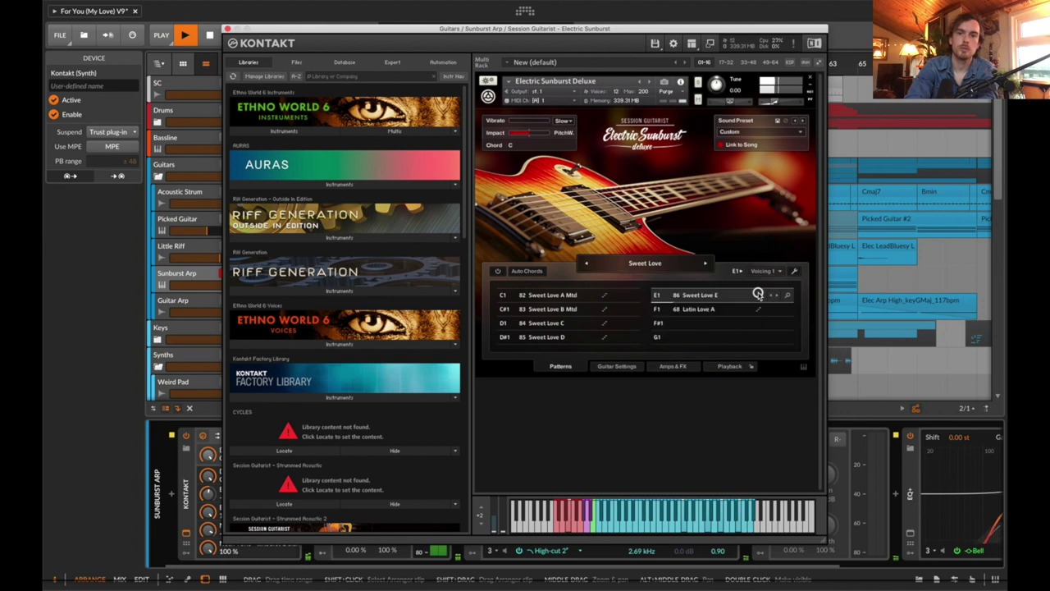
{"action": "left_click", "coordinate": [229, 29]}
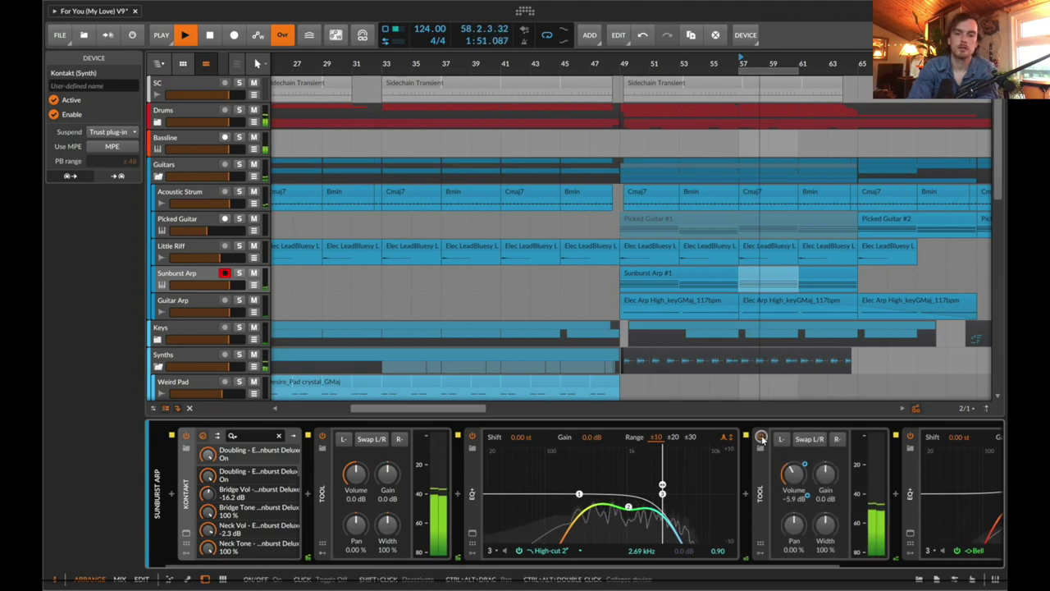
Step: Unfold the Keys group and show the Main Keys track's device chain
{"action": "scroll", "coordinate": [544, 326], "scroll_direction": "down", "scroll_amount": 1}
{"action": "scroll", "coordinate": [544, 329], "scroll_direction": "down", "scroll_amount": 1}
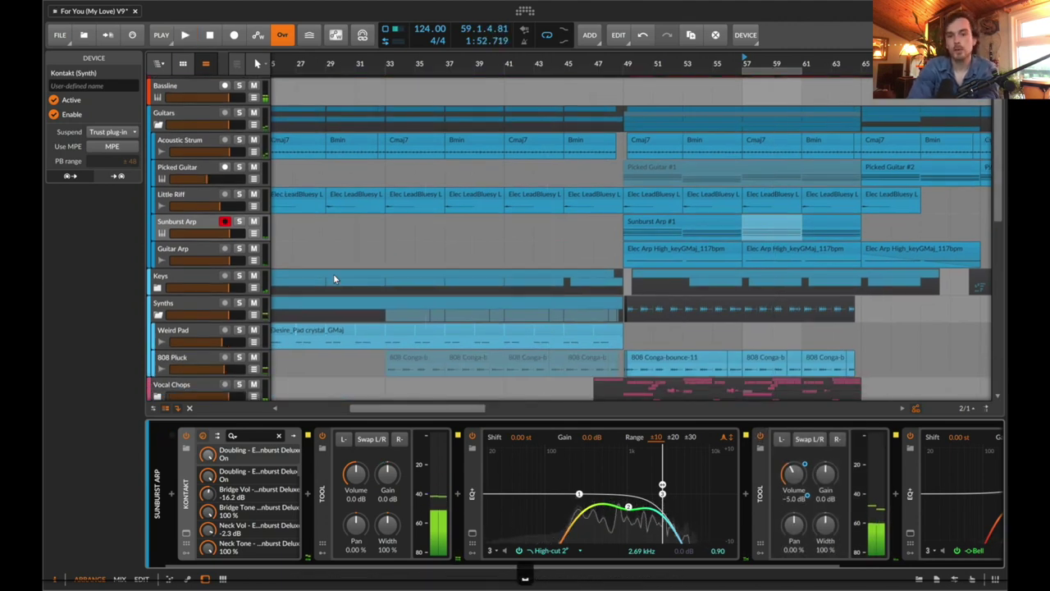
{"action": "left_click", "coordinate": [171, 288]}
{"action": "left_click", "coordinate": [160, 288]}
{"action": "left_click", "coordinate": [196, 308]}
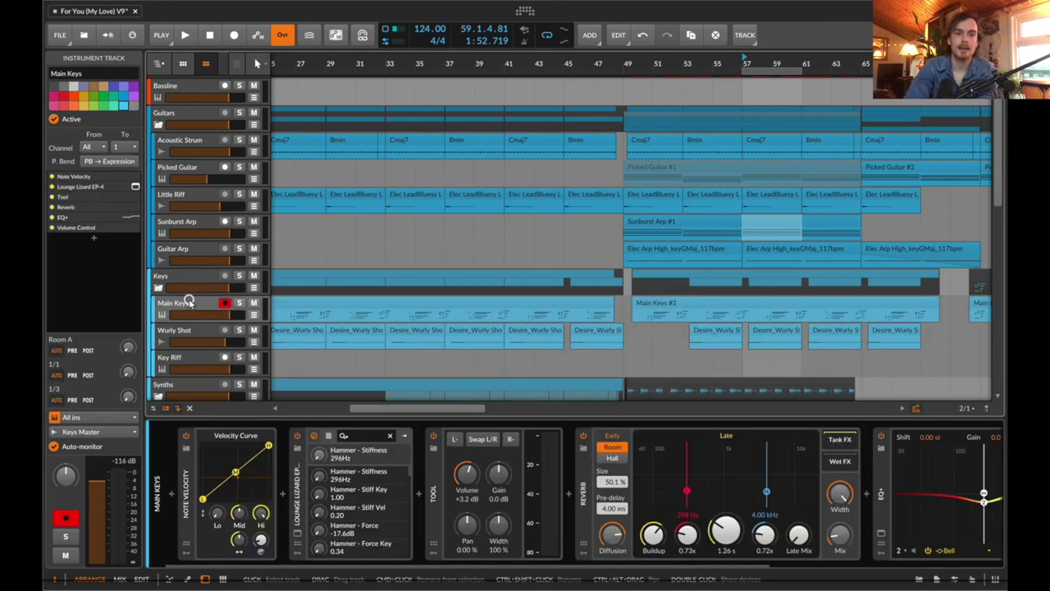
Step: Open the notes of the Main Keys clip and set the arranger loop to bars 17 to 21
{"action": "scroll", "coordinate": [576, 282], "scroll_direction": "left", "scroll_amount": 10}
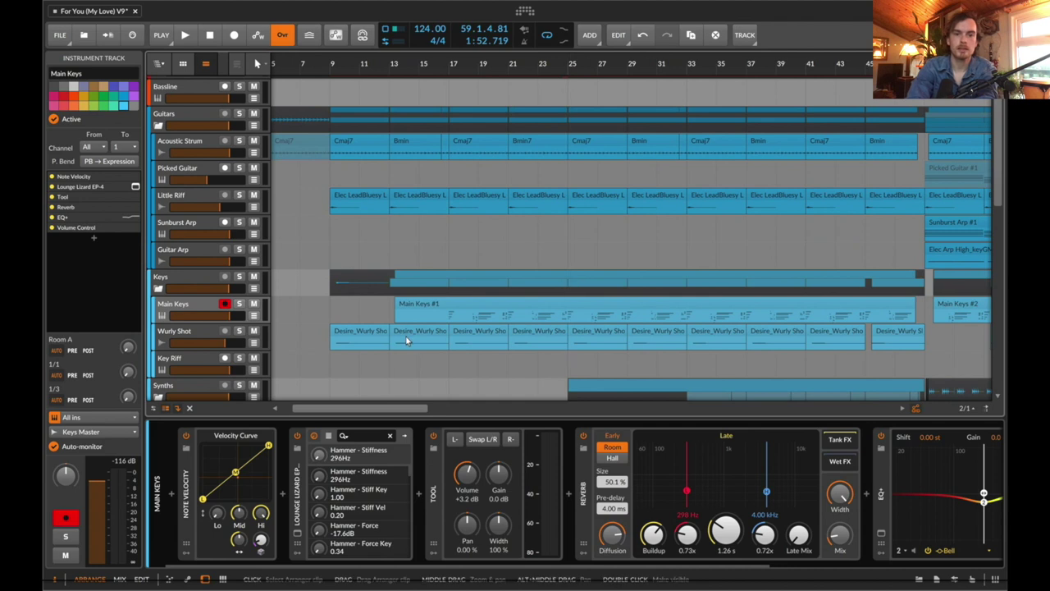
{"action": "scroll", "coordinate": [394, 333], "scroll_direction": "left", "scroll_amount": 1}
{"action": "scroll", "coordinate": [395, 333], "scroll_direction": "left", "scroll_amount": 1}
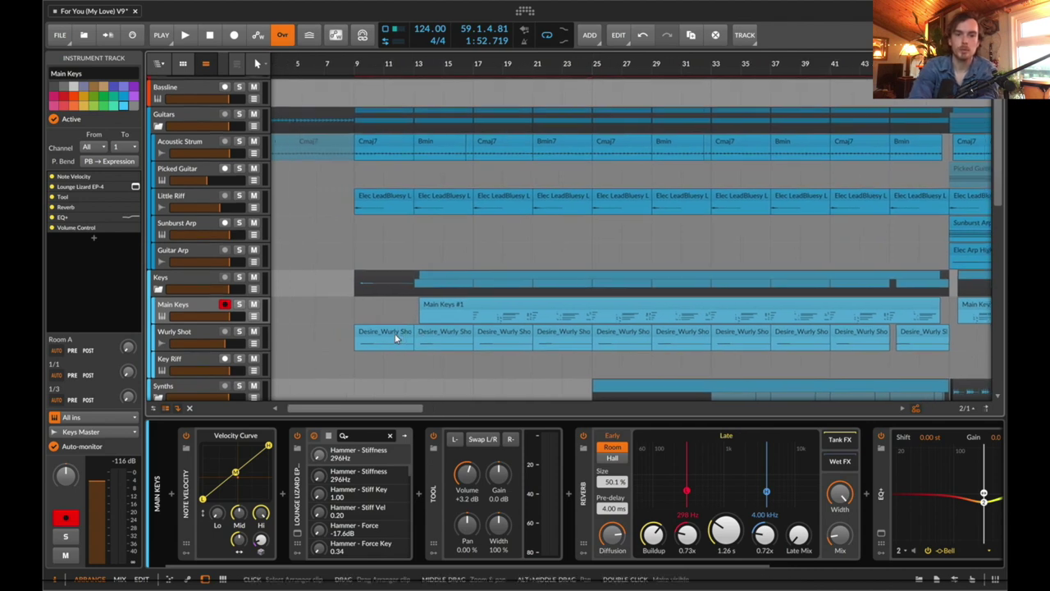
{"action": "left_click", "coordinate": [469, 317]}
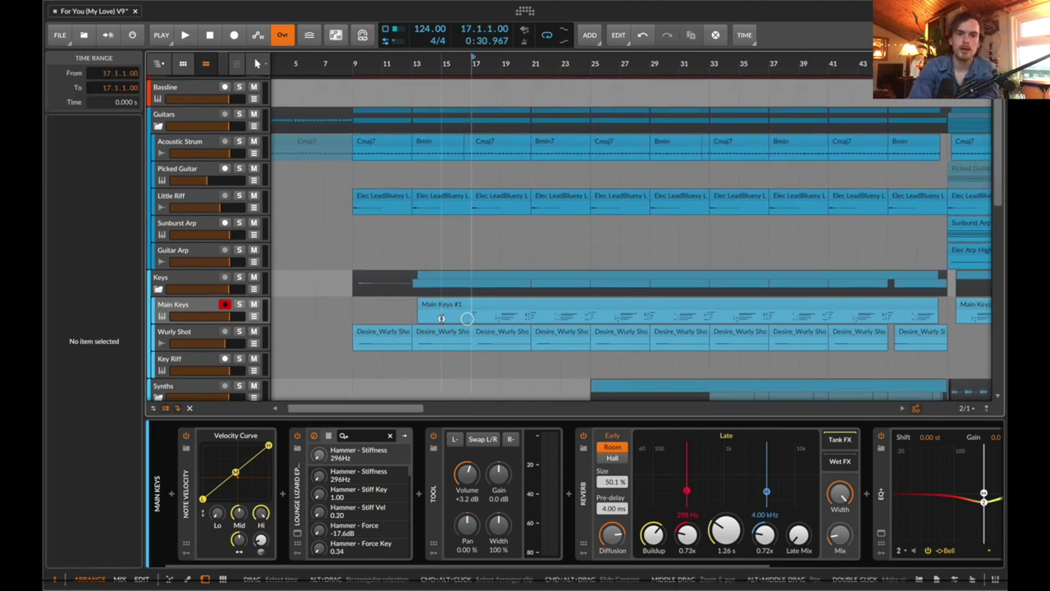
{"action": "double_click", "coordinate": [512, 306]}
{"action": "left_click_drag", "start_coordinate": [473, 322], "coordinate": [506, 321]}
{"action": "key", "text": "super+l"}
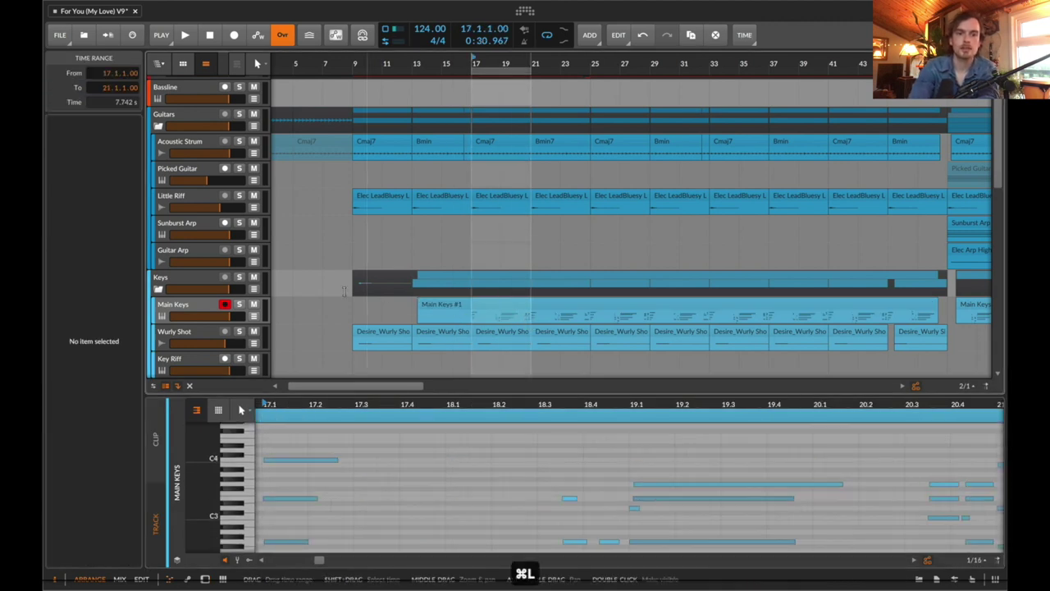
Step: Solo Main Keys and play the loop from bar 17 while examining its upper and lower notes
{"action": "left_click", "coordinate": [239, 305]}
{"action": "key", "text": "space"}
{"action": "scroll", "coordinate": [574, 263], "scroll_direction": "down", "scroll_amount": 3}
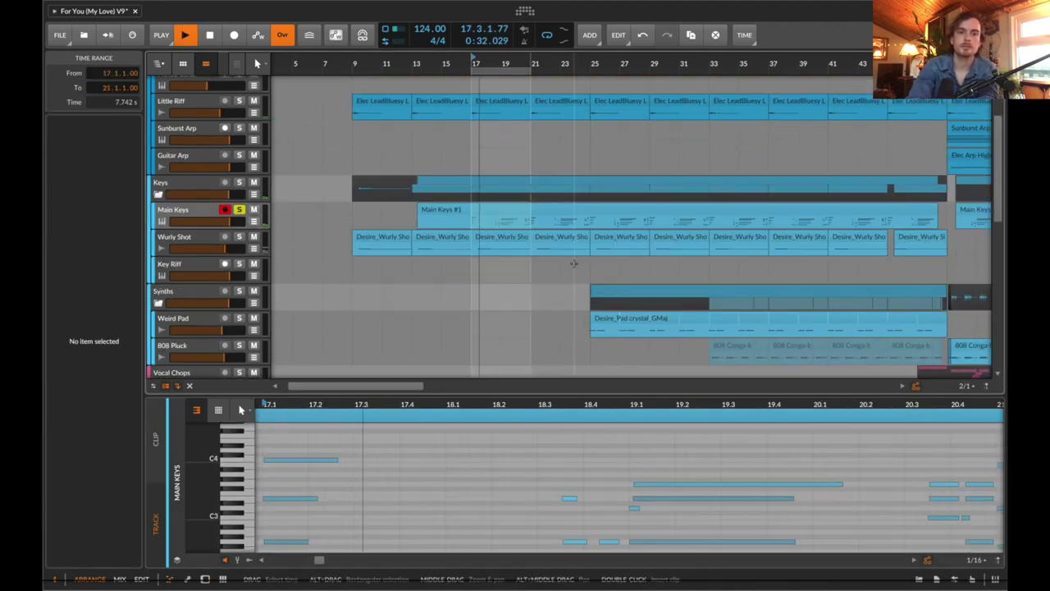
{"action": "scroll", "coordinate": [567, 485], "scroll_direction": "down", "scroll_amount": 3}
{"action": "scroll", "coordinate": [567, 485], "scroll_direction": "down", "scroll_amount": 2}
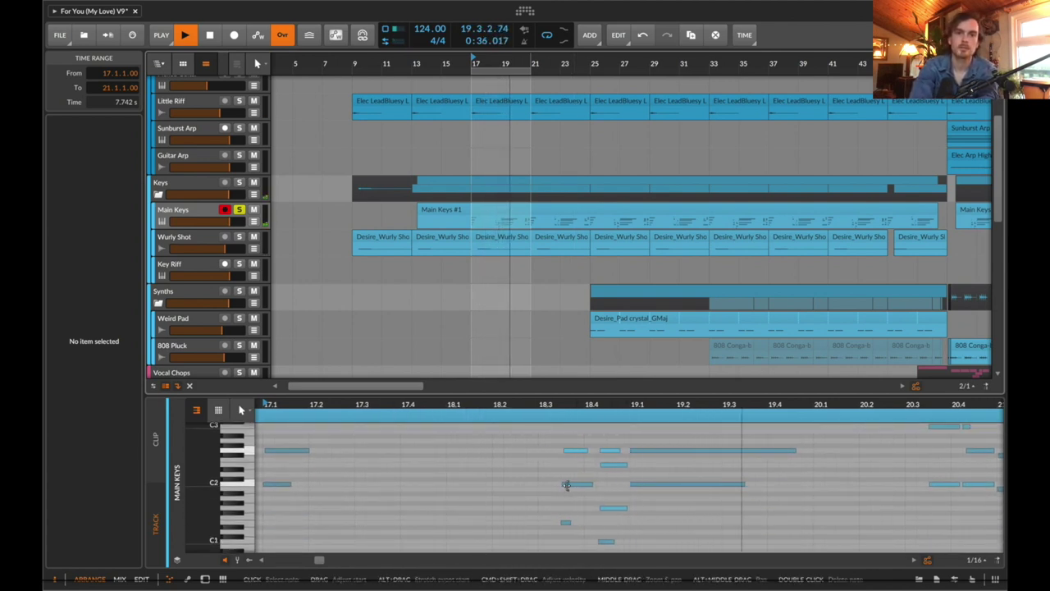
{"action": "scroll", "coordinate": [566, 485], "scroll_direction": "up", "scroll_amount": 3}
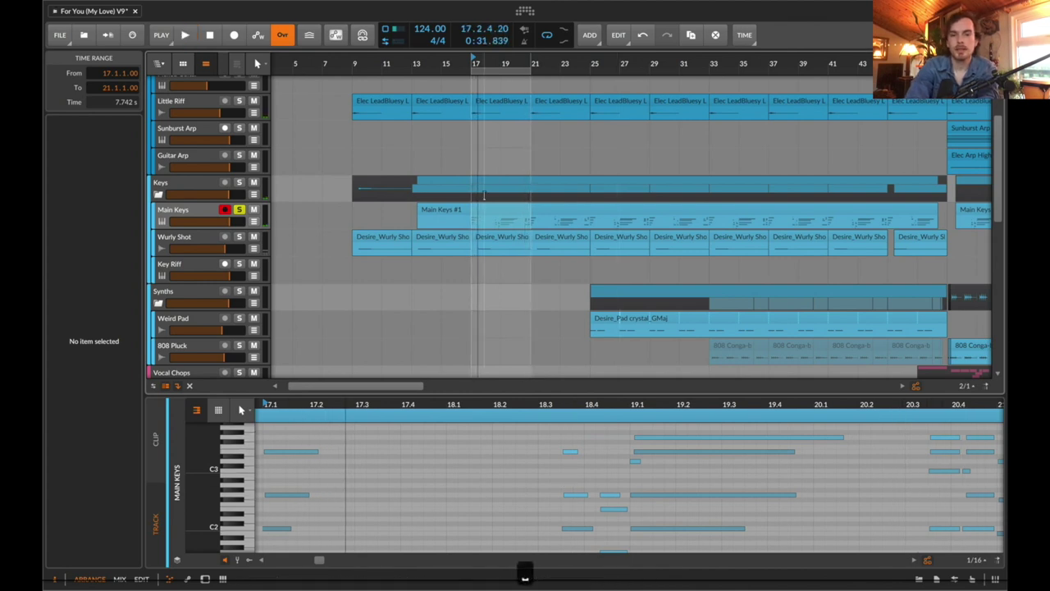
Step: Replay Main Keys from bar 17, and loop bars 21 to 25 to hear the following phrase with its notes shown
{"action": "left_click", "coordinate": [531, 225]}
{"action": "left_click", "coordinate": [584, 228]}
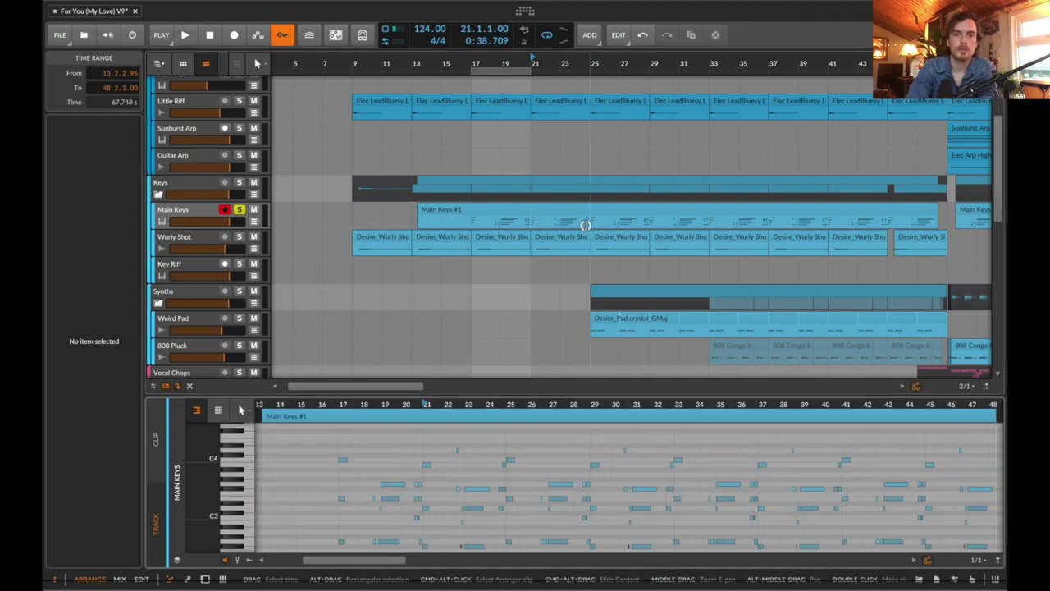
{"action": "left_click_drag", "start_coordinate": [585, 225], "coordinate": [530, 225]}
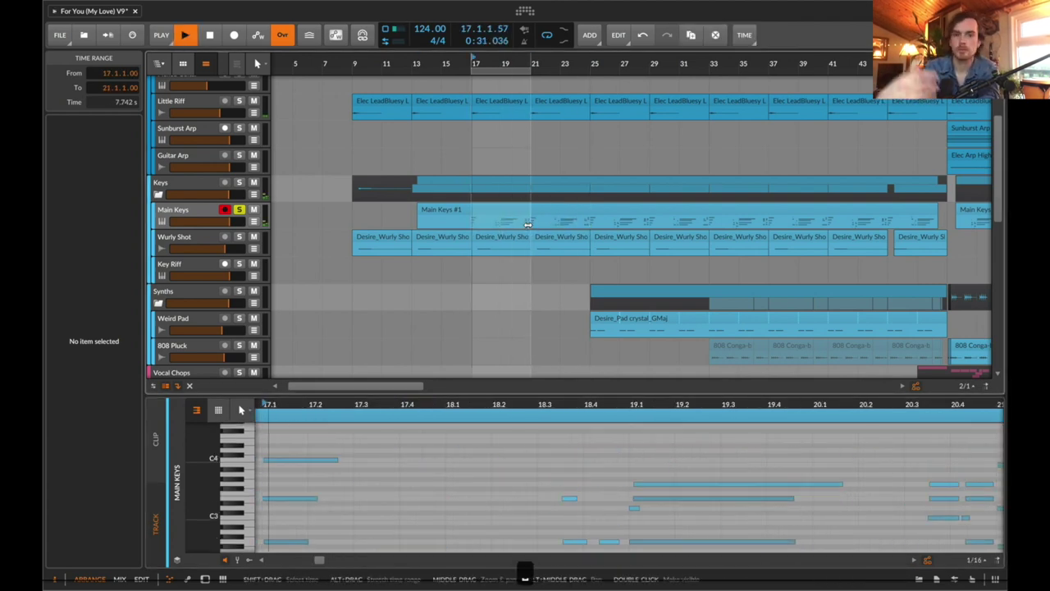
{"action": "left_click", "coordinate": [535, 224]}
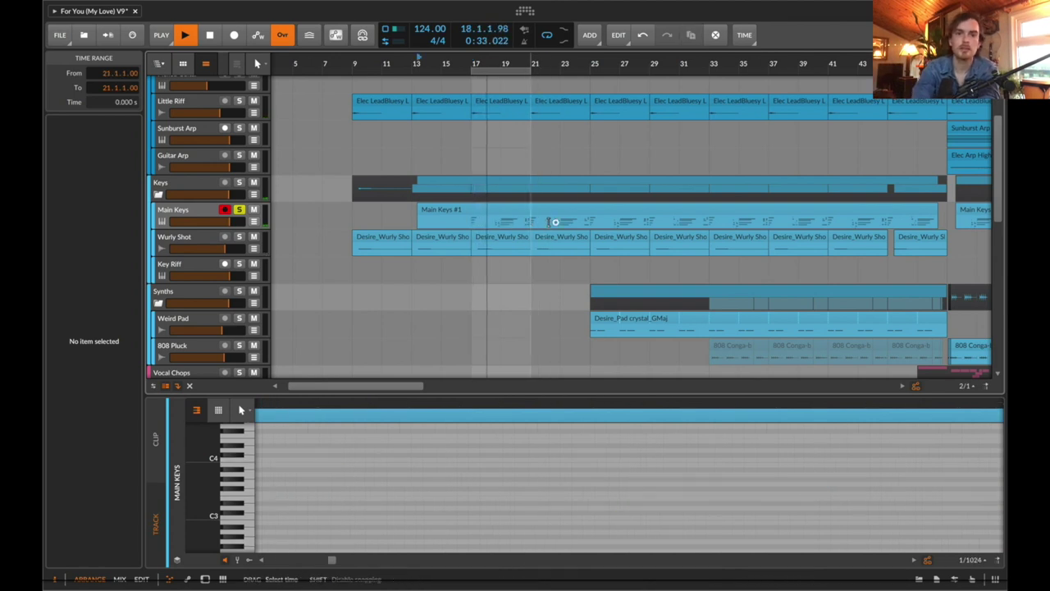
{"action": "left_click_drag", "start_coordinate": [555, 223], "coordinate": [591, 223]}
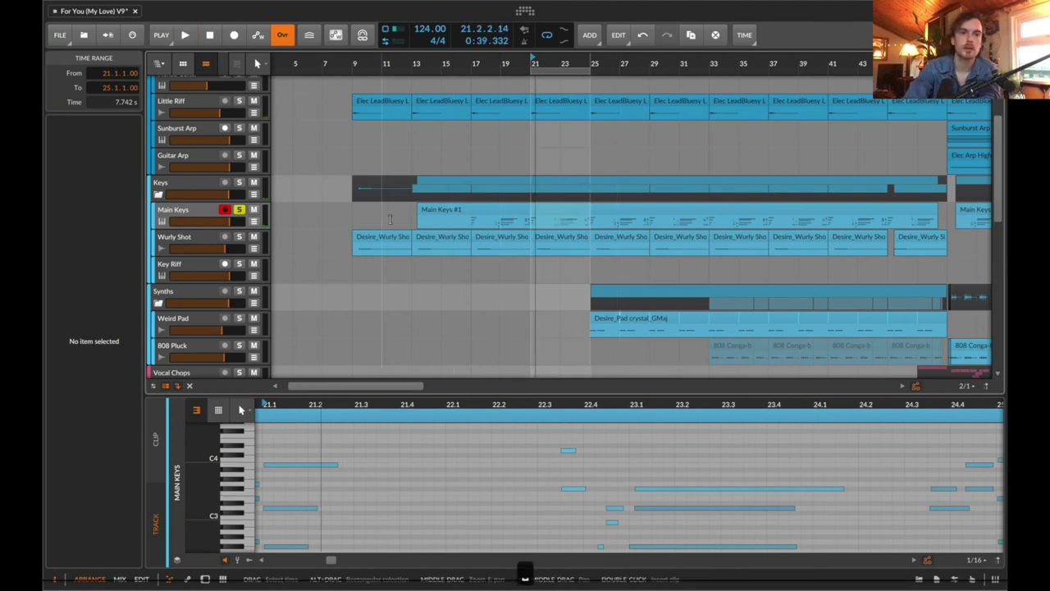
Step: Unsolo Main Keys, play the full arrangement from bar 17, and select the Wurly Shot track
{"action": "key", "text": "s"}
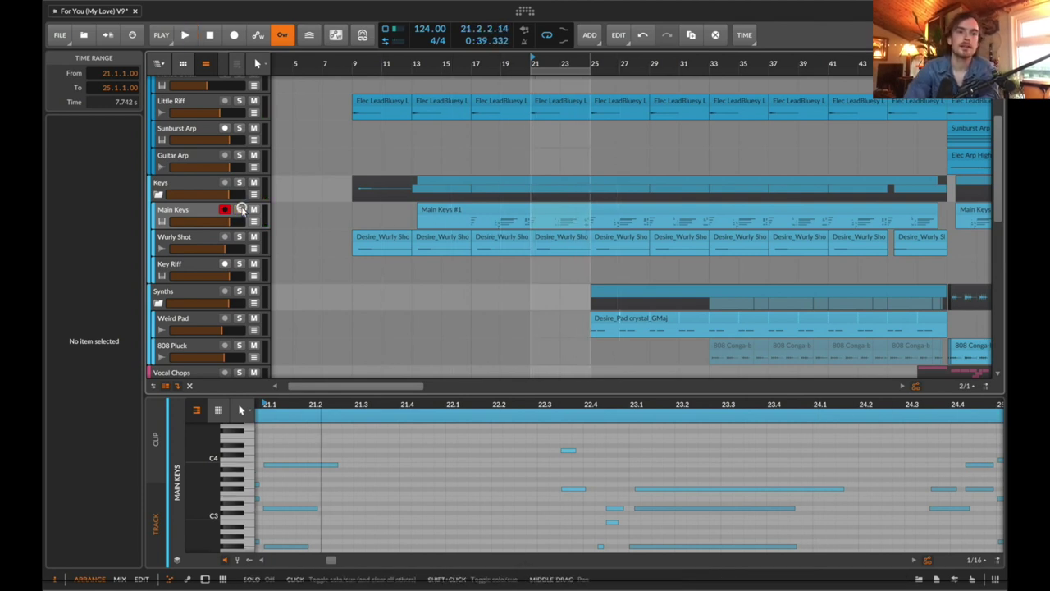
{"action": "scroll", "coordinate": [464, 220], "scroll_direction": "up", "scroll_amount": 2}
{"action": "left_click", "coordinate": [469, 222]}
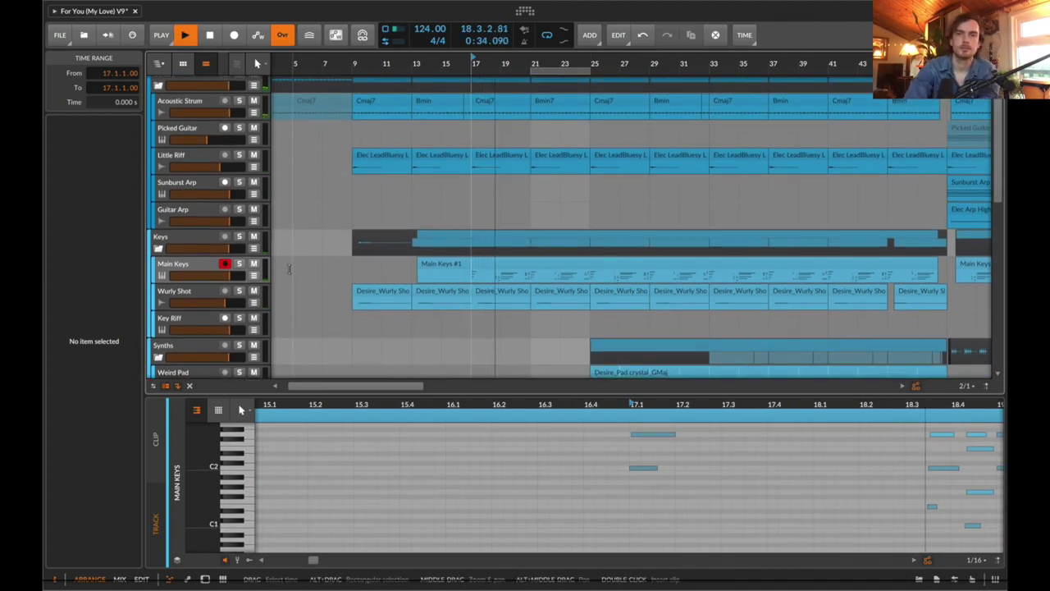
{"action": "left_click", "coordinate": [208, 293]}
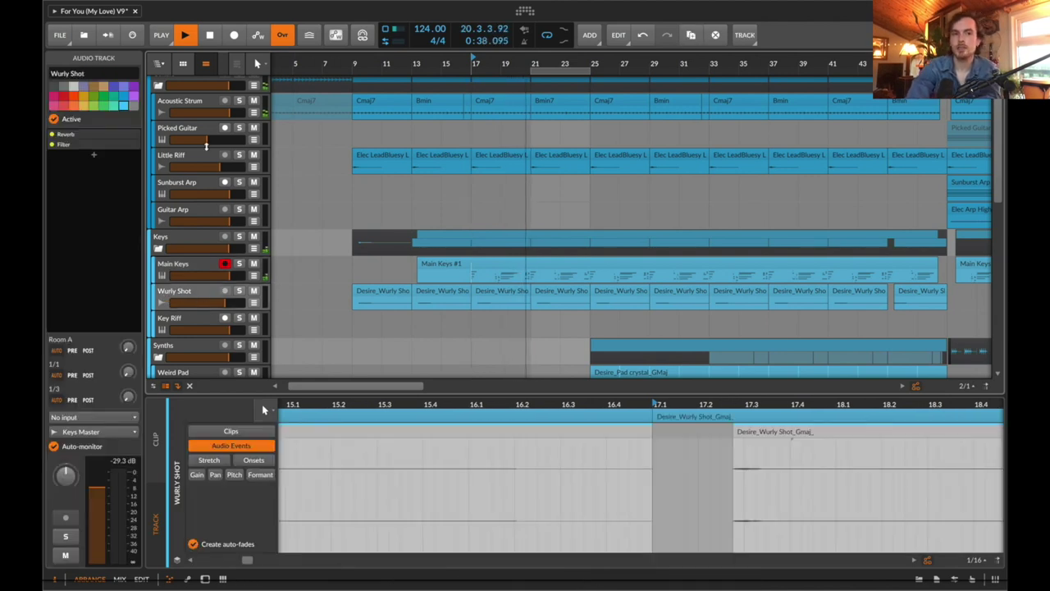
Step: Solo Little Riff and play its first clip from bar 9, then together with a soloed Wurly Shot
{"action": "left_click", "coordinate": [180, 160]}
{"action": "key", "text": "space"}
{"action": "left_click", "coordinate": [382, 158]}
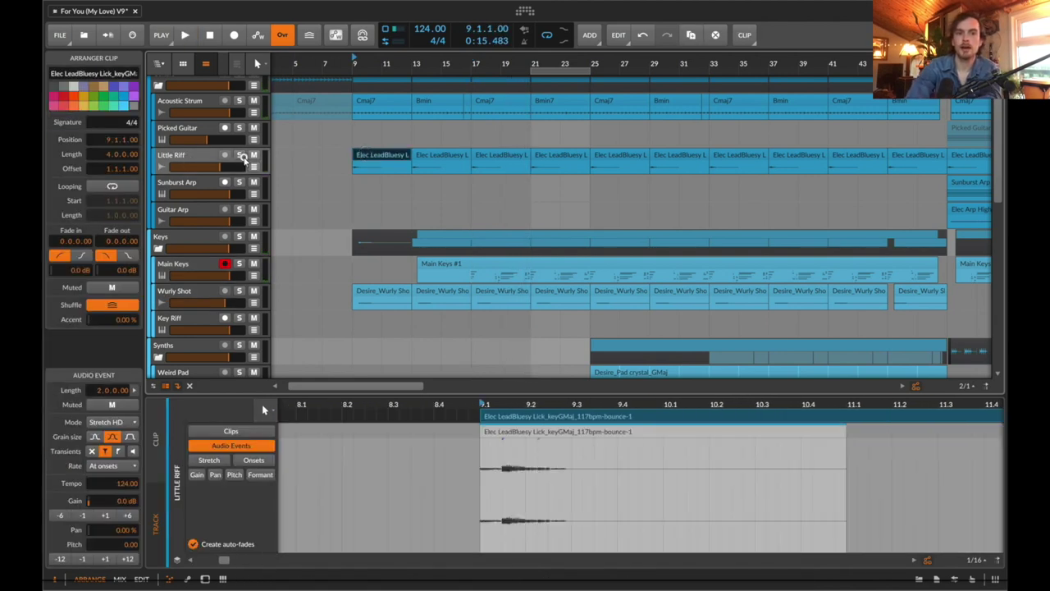
{"action": "left_click", "coordinate": [239, 156]}
{"action": "key", "text": "space"}
{"action": "key", "text": "space"}
{"action": "left_click", "coordinate": [239, 292], "text": "shift"}
{"action": "key", "text": "space"}
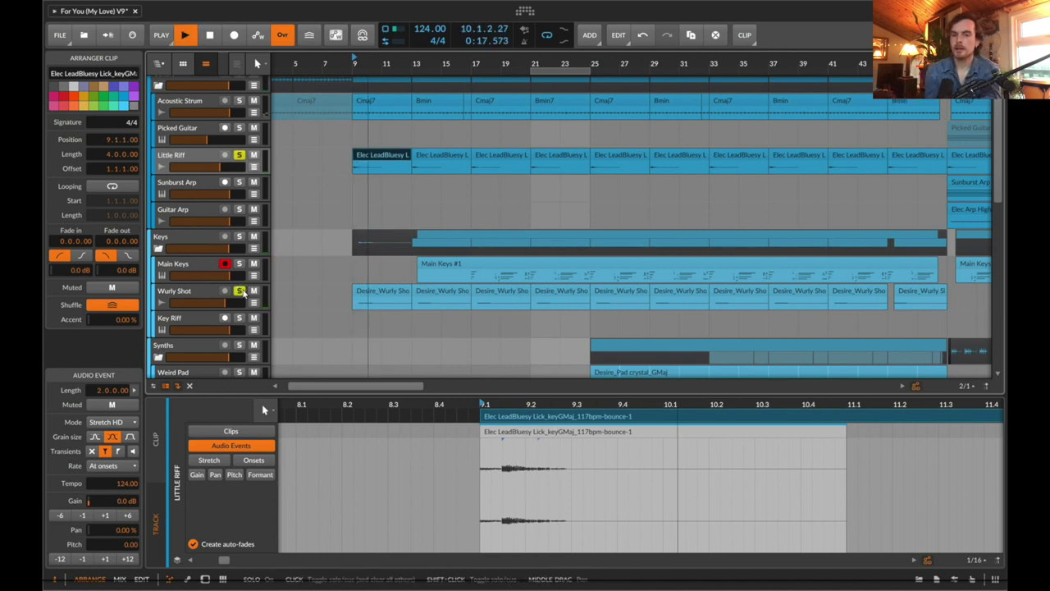
{"action": "key", "text": "space"}
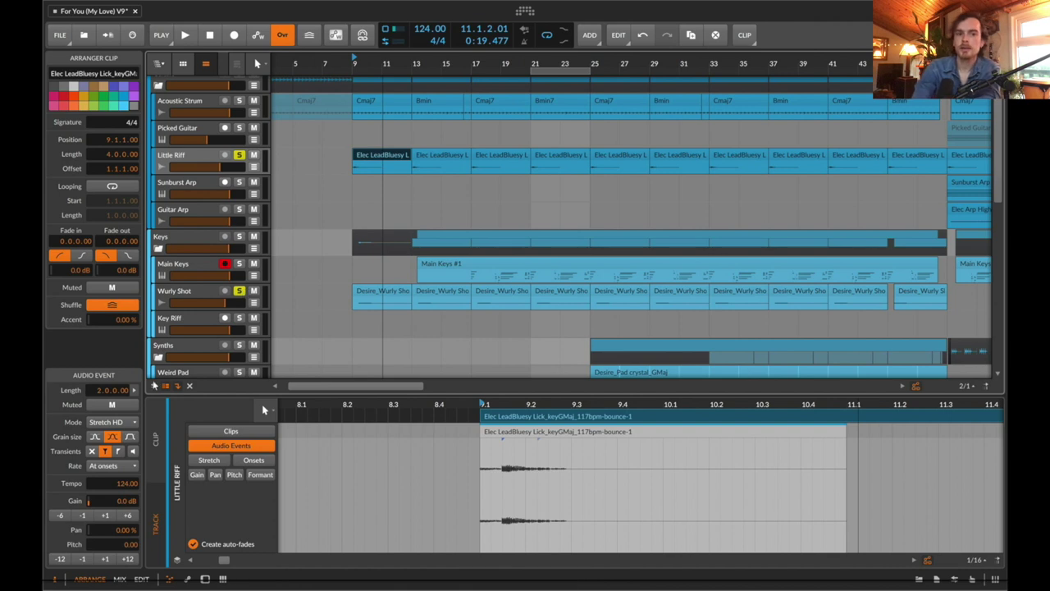
Step: Clear the Little Riff and Wurly Shot solos and play the arrangement from bar 7, with the start position moved to bar 13
{"action": "left_click", "coordinate": [238, 294]}
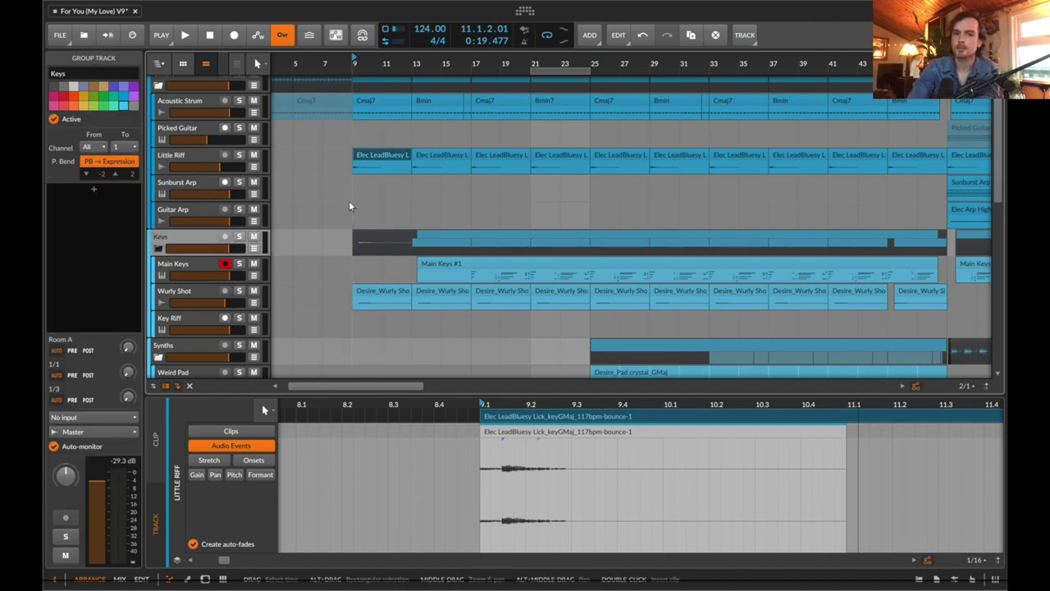
{"action": "left_click", "coordinate": [322, 190]}
{"action": "key", "text": "space"}
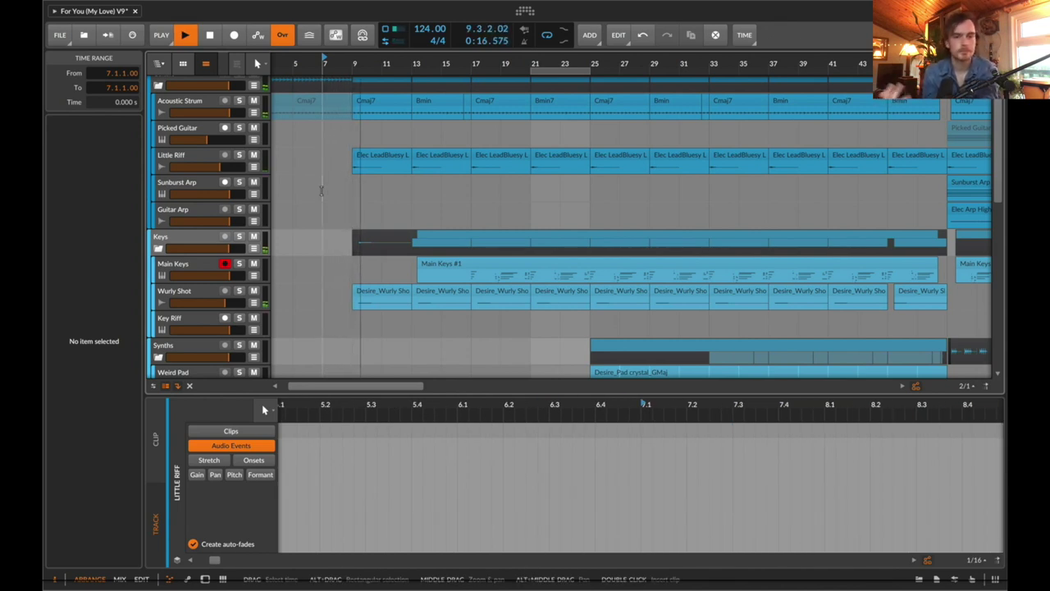
{"action": "left_click", "coordinate": [415, 191]}
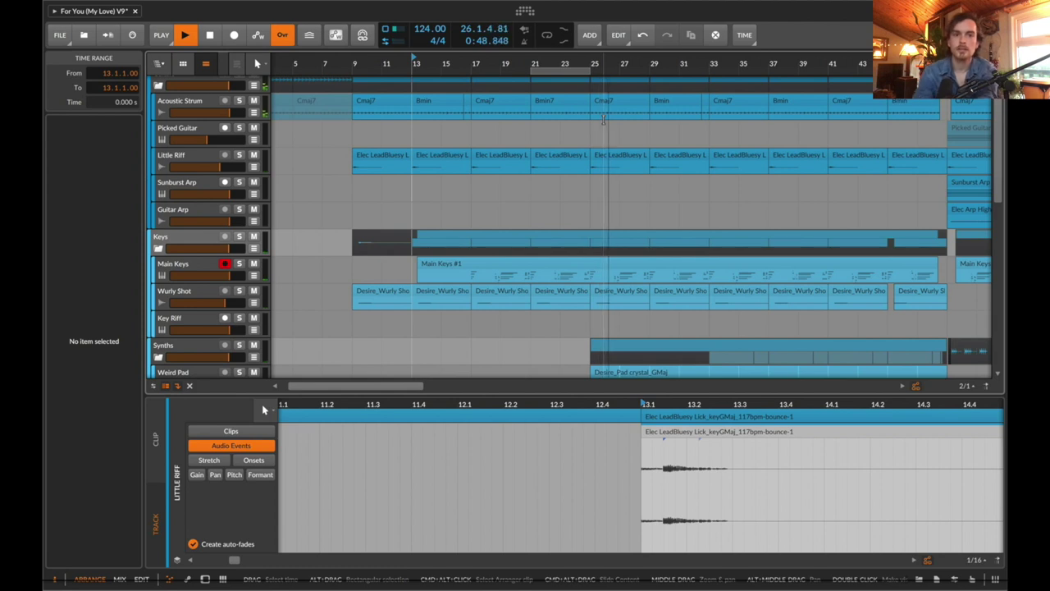
{"action": "key", "text": "space"}
{"action": "scroll", "coordinate": [663, 175], "scroll_direction": "right", "scroll_amount": 10}
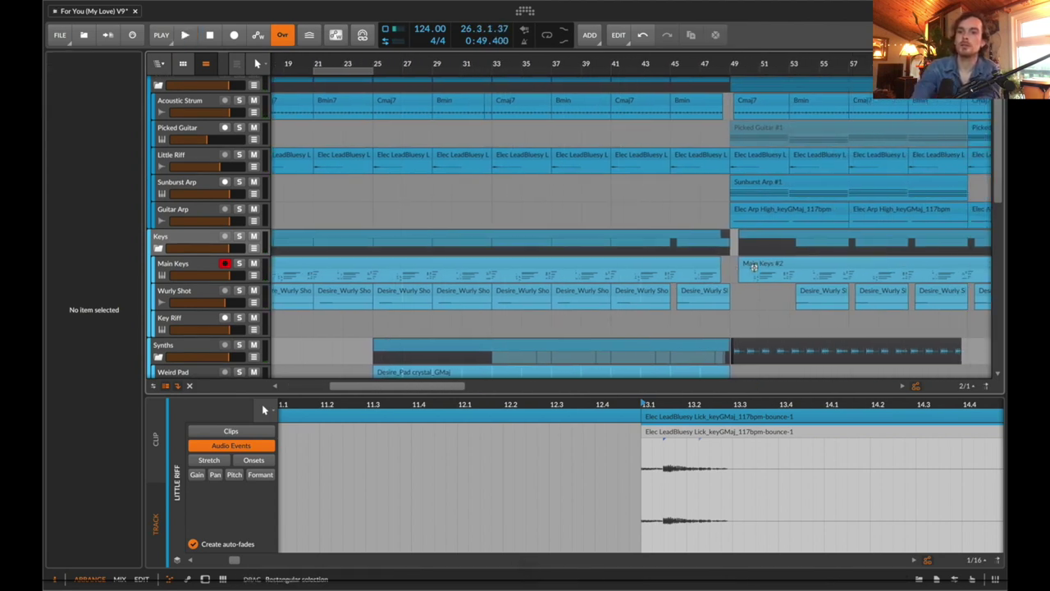
{"action": "left_click", "coordinate": [834, 265]}
{"action": "left_click_drag", "start_coordinate": [835, 265], "coordinate": [638, 265]}
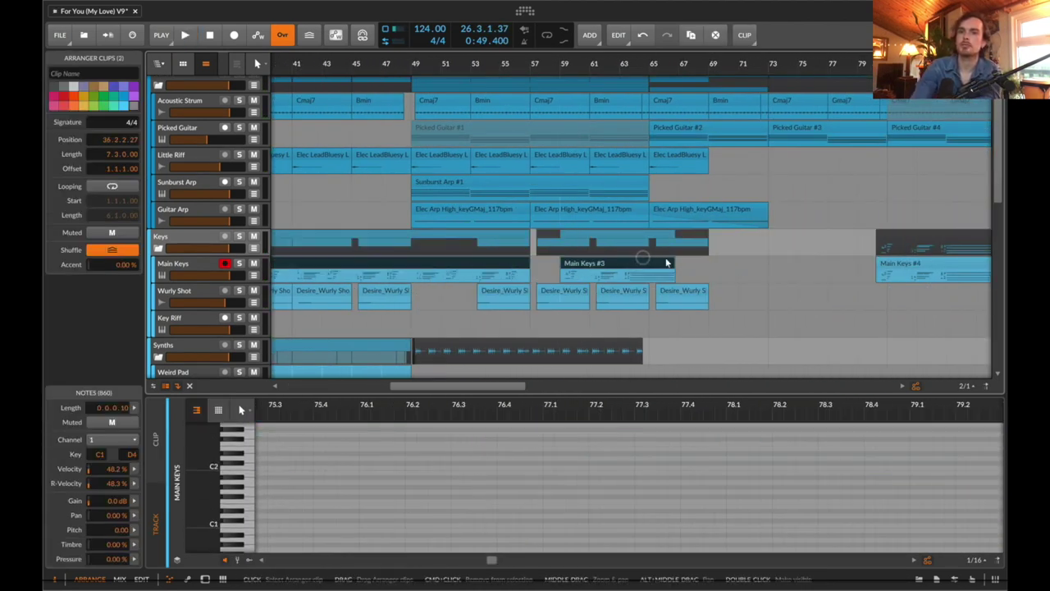
{"action": "left_click", "coordinate": [764, 280]}
{"action": "key", "text": "super+z"}
Step: Select the Main Keys clip starting at bar 72, start playback, and reactivate the audio engine
{"action": "left_click", "coordinate": [777, 334]}
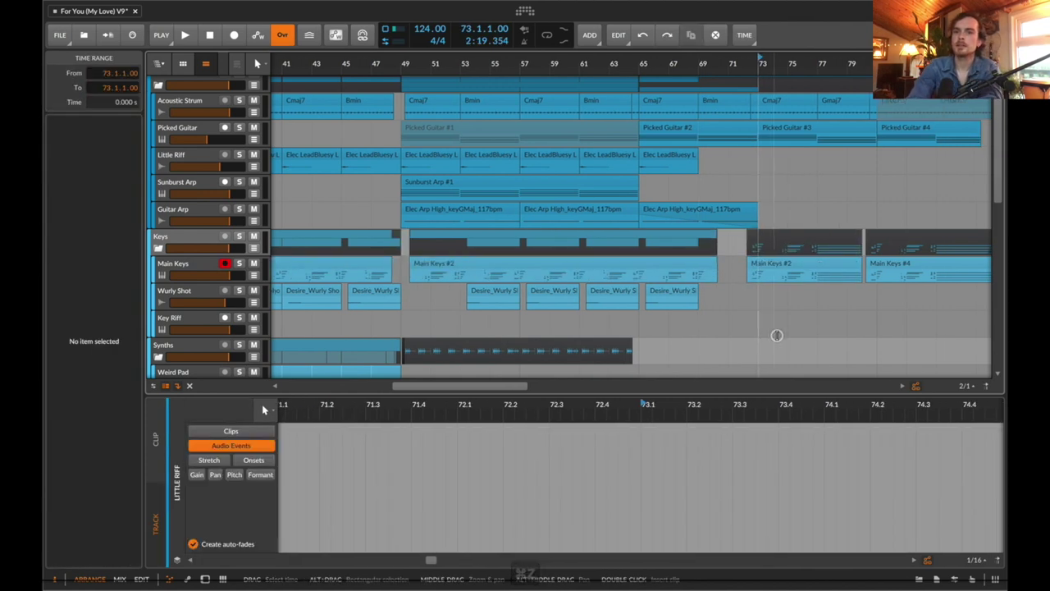
{"action": "scroll", "coordinate": [755, 271], "scroll_direction": "right", "scroll_amount": 3}
{"action": "left_click", "coordinate": [739, 261]}
{"action": "key", "text": "space"}
{"action": "scroll", "coordinate": [734, 263], "scroll_direction": "right", "scroll_amount": 3}
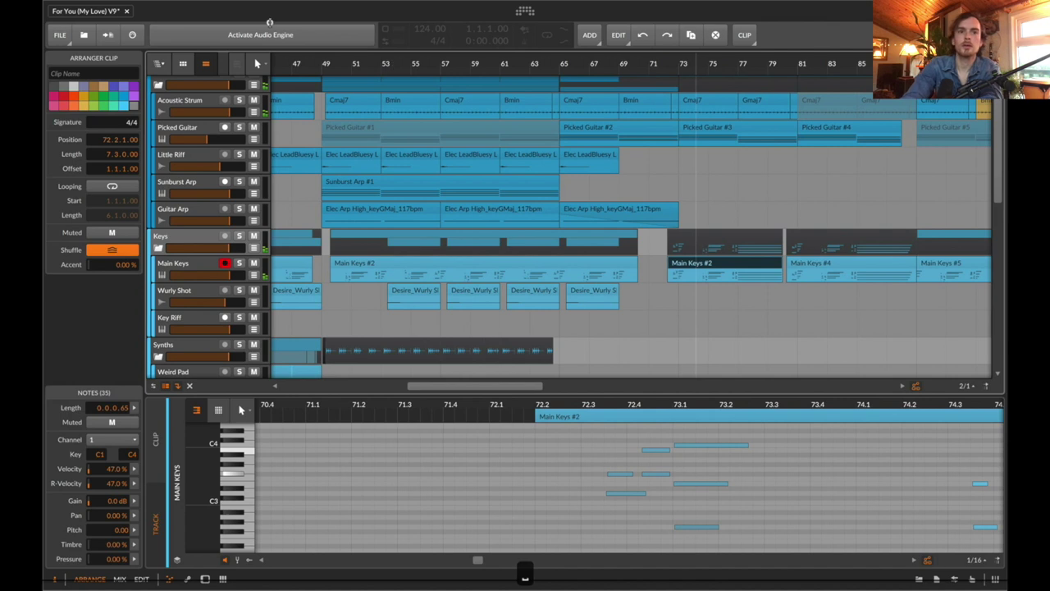
{"action": "left_click", "coordinate": [276, 36]}
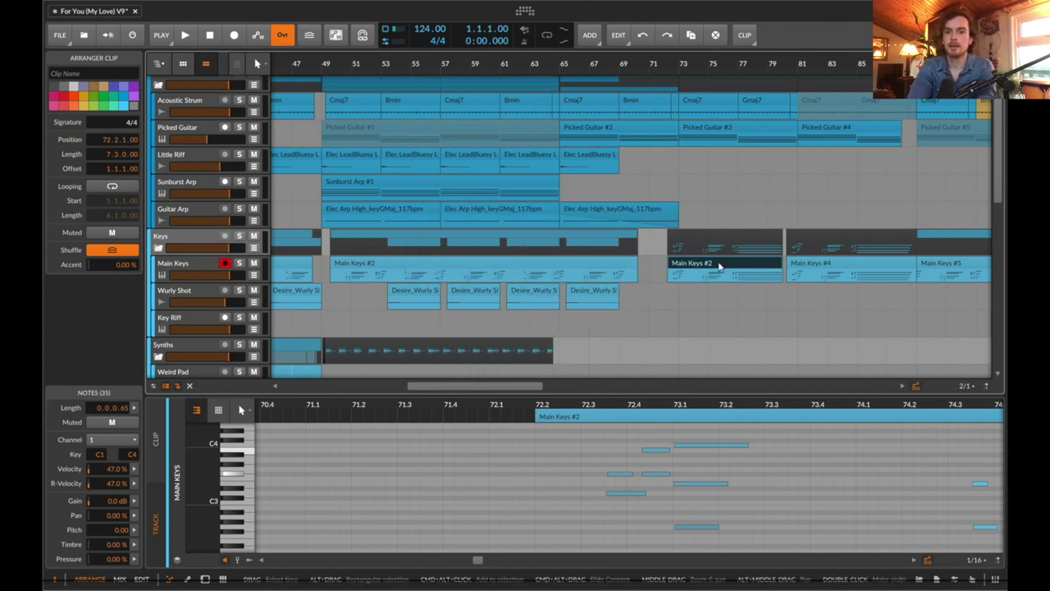
Step: Play the Main Keys clip from bar 72, and audition the part in the next clip from bar 84
{"action": "left_click", "coordinate": [721, 161]}
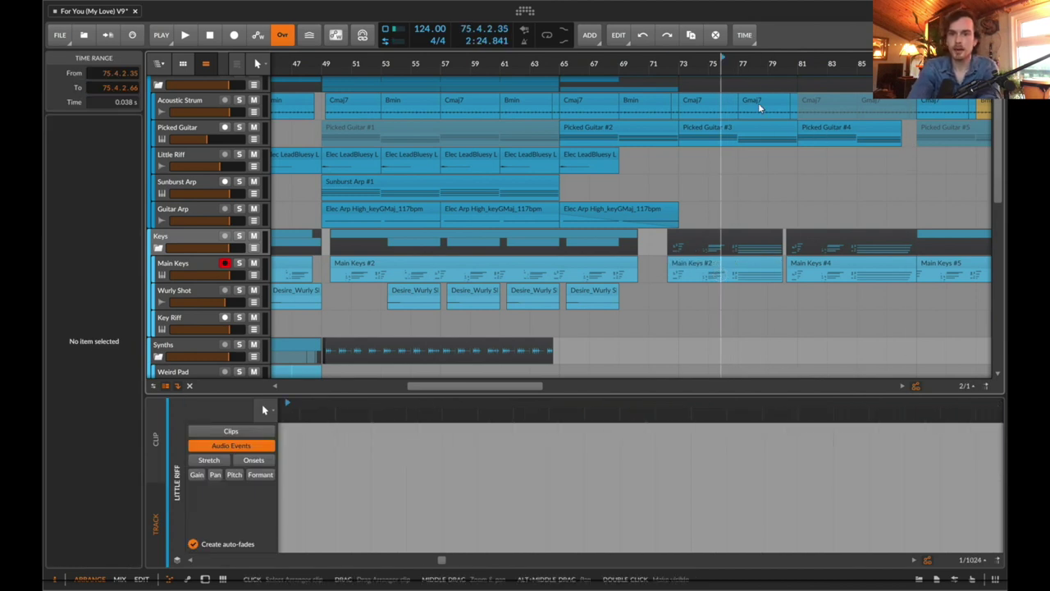
{"action": "left_click", "coordinate": [691, 264]}
{"action": "key", "text": "space"}
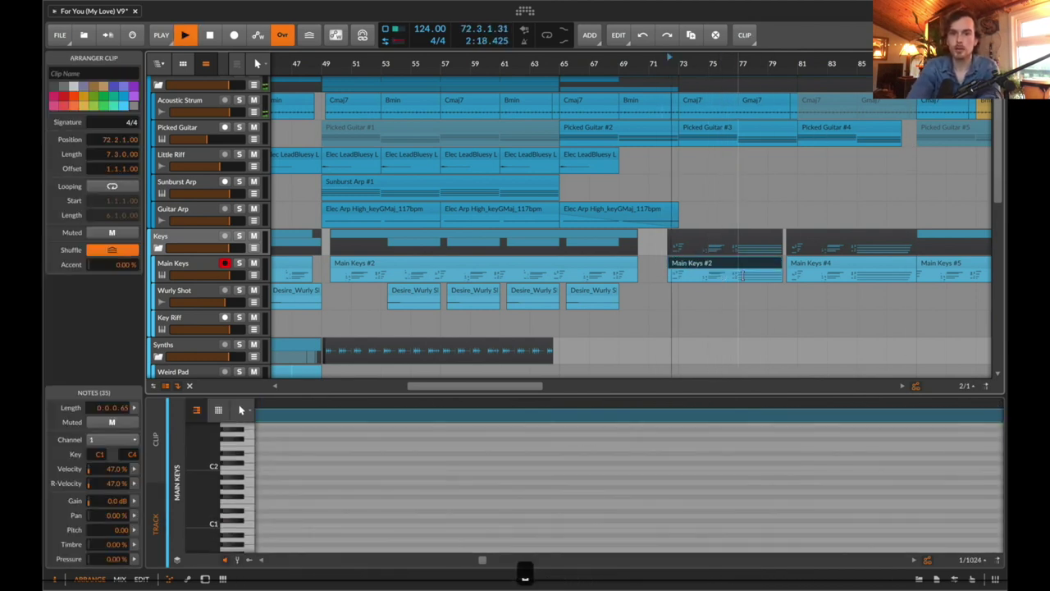
{"action": "left_click", "coordinate": [714, 164]}
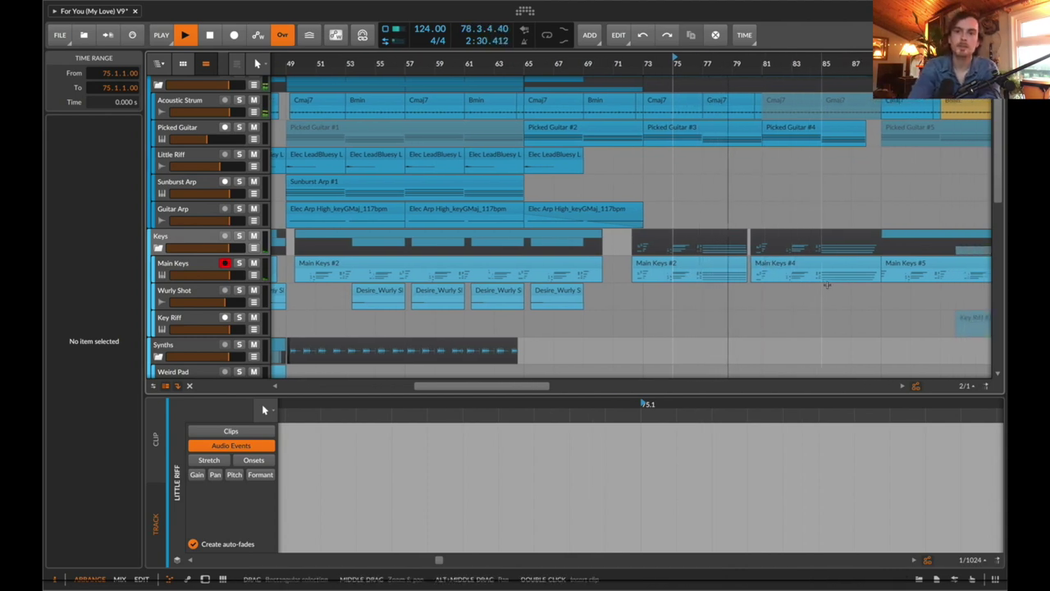
{"action": "key", "text": "space"}
{"action": "left_click", "coordinate": [808, 277]}
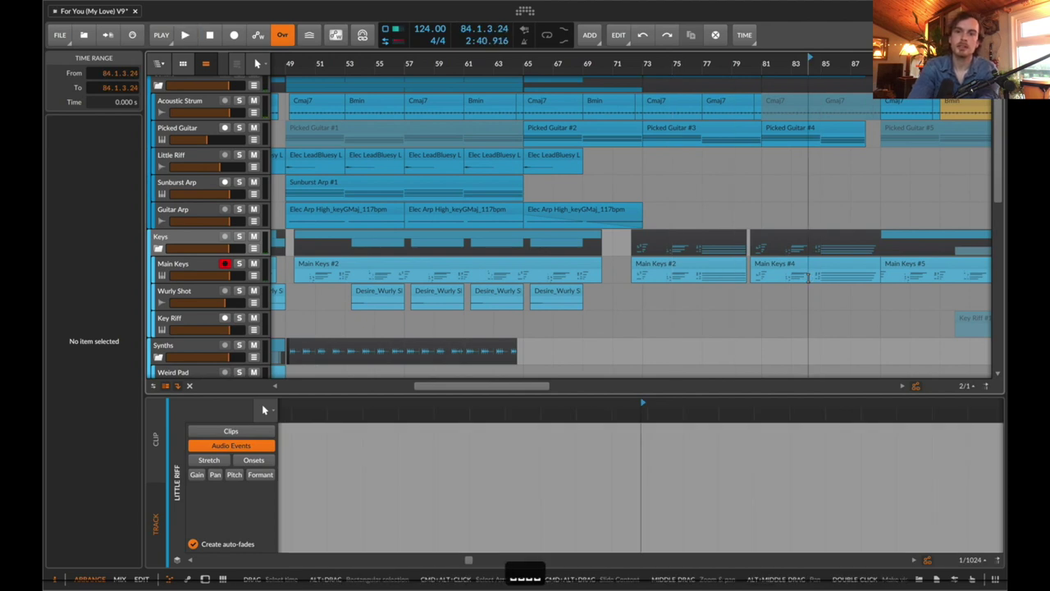
{"action": "key", "text": "space"}
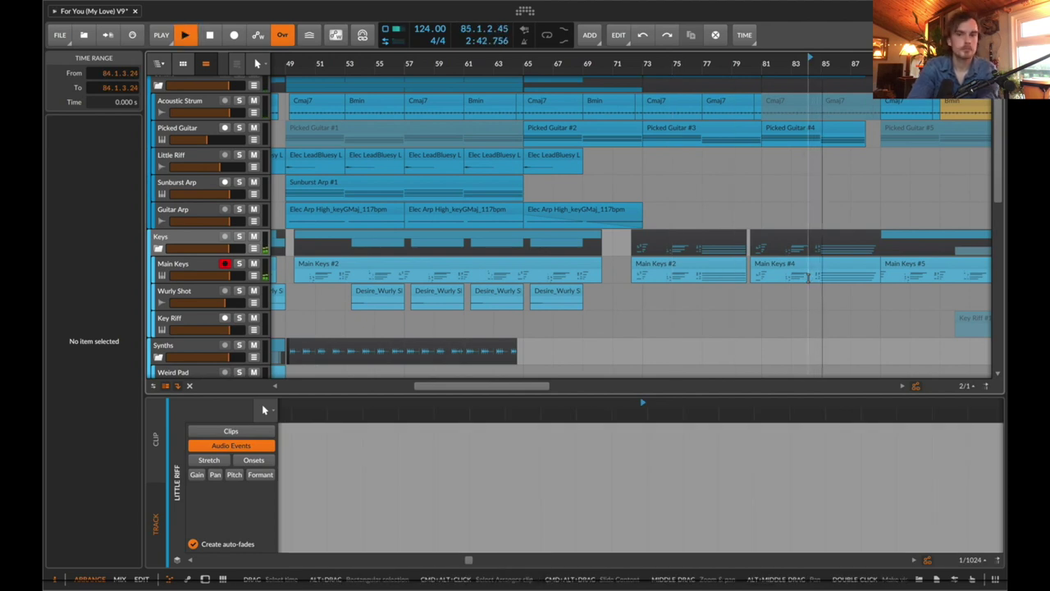
{"action": "key", "text": "space"}
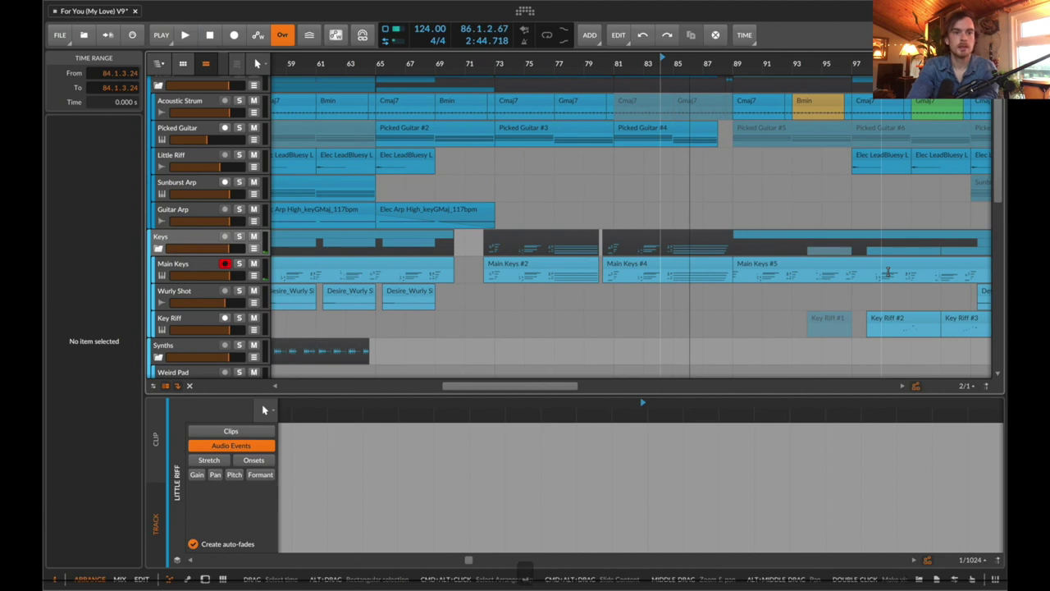
Step: Fold the Keys group back up
{"action": "scroll", "coordinate": [888, 271], "scroll_direction": "left", "scroll_amount": 6}
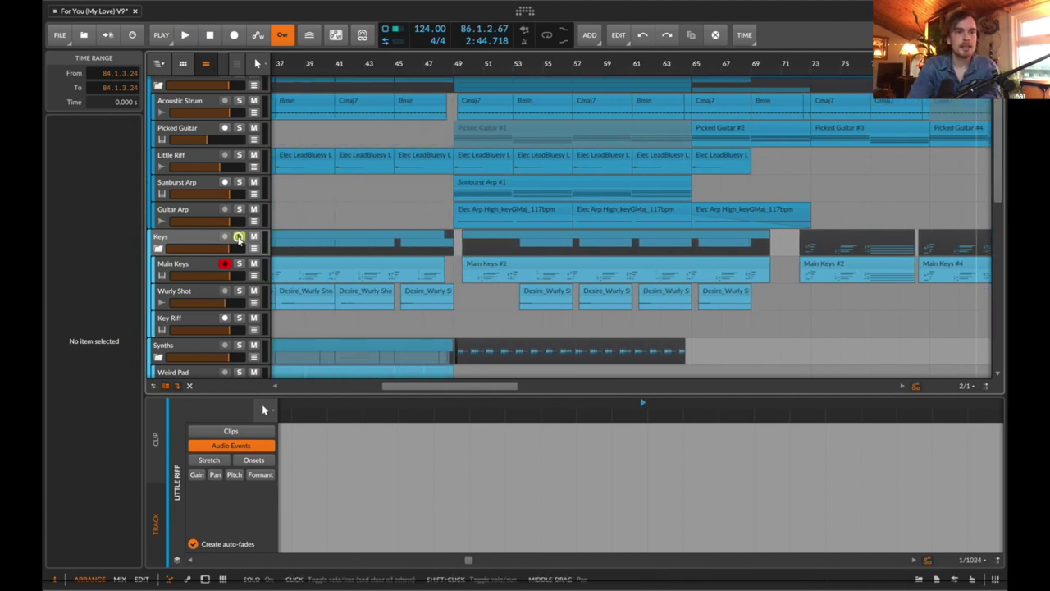
{"action": "left_click", "coordinate": [157, 248]}
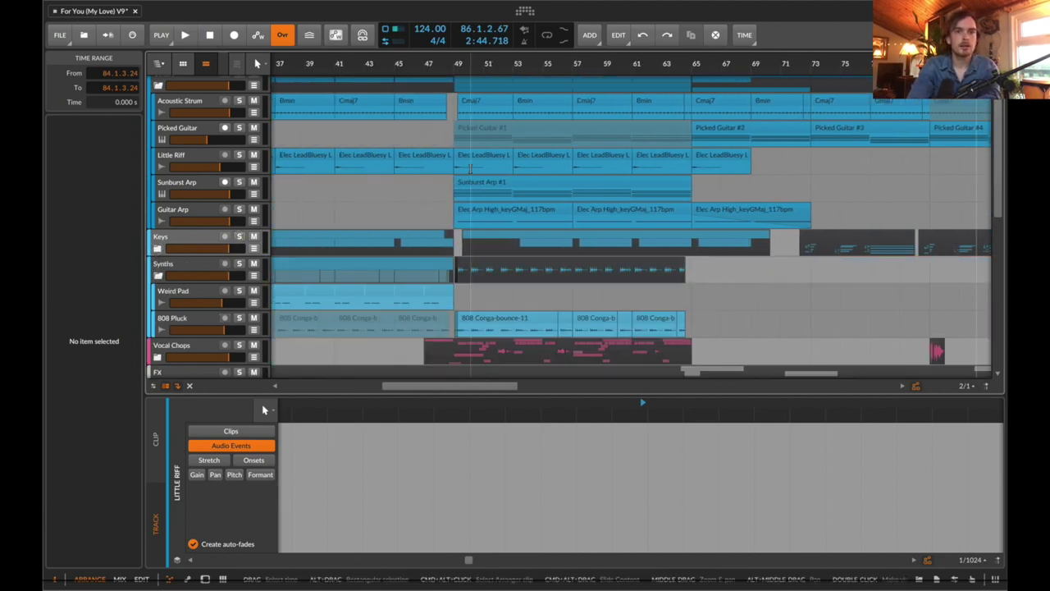
Step: Solo the Picked Guitar track, play its Picked Guitar #2 clip from bar 65, and show the track's device chain
{"action": "scroll", "coordinate": [527, 158], "scroll_direction": "right", "scroll_amount": 2}
{"action": "left_click", "coordinate": [699, 141]}
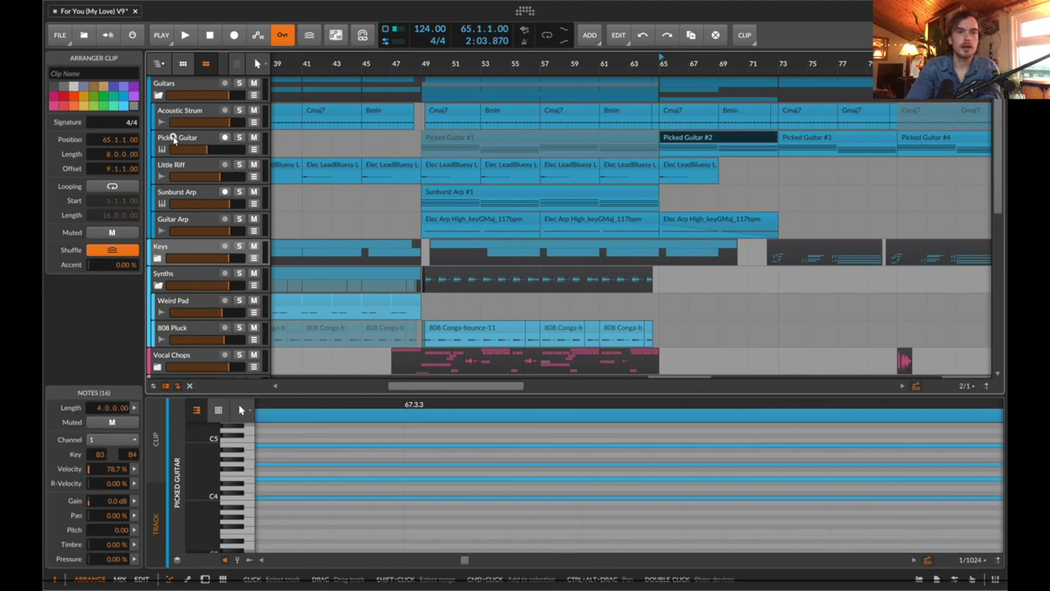
{"action": "left_click", "coordinate": [168, 142]}
{"action": "left_click", "coordinate": [189, 202]}
{"action": "left_click", "coordinate": [183, 141]}
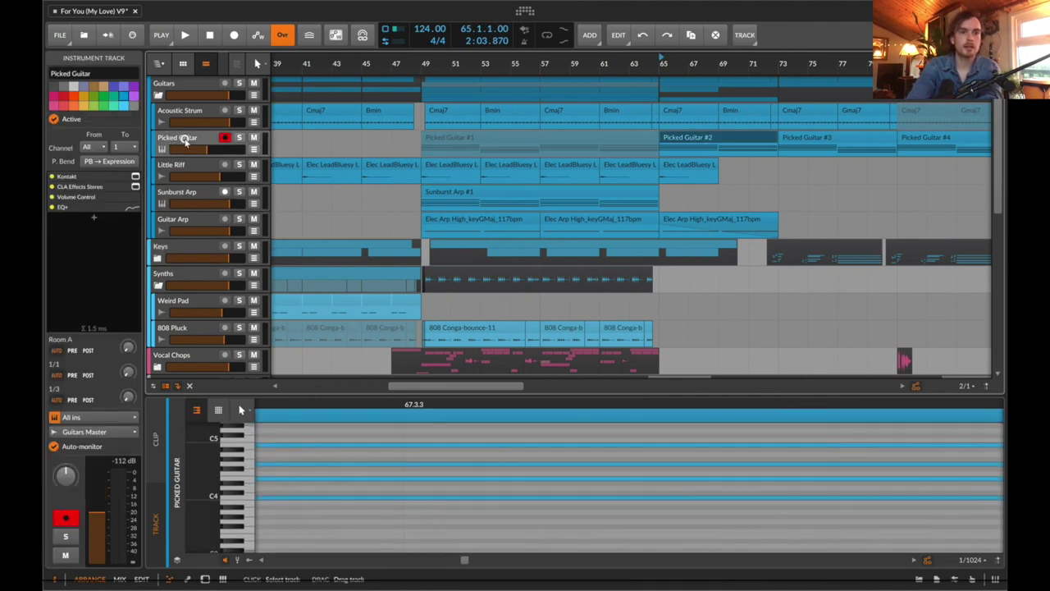
{"action": "left_click", "coordinate": [240, 138]}
{"action": "key", "text": "space"}
{"action": "key", "text": "d"}
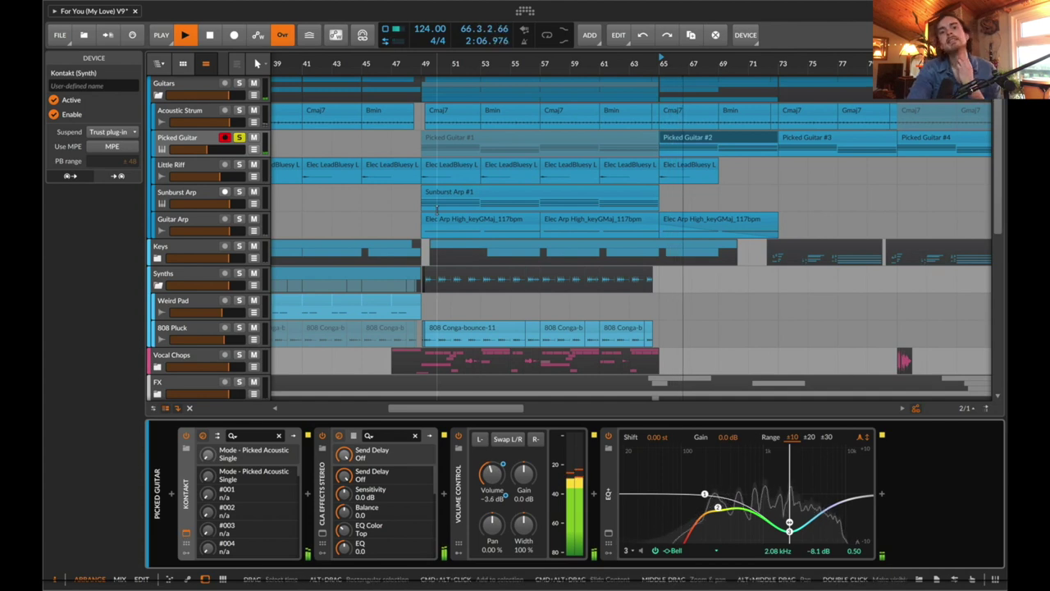
Step: Open the Picked Guitar's Kontakt instrument, audition Voicing 2 against Voicing 1, and close it with Voicing 1 selected
{"action": "left_click", "coordinate": [215, 436]}
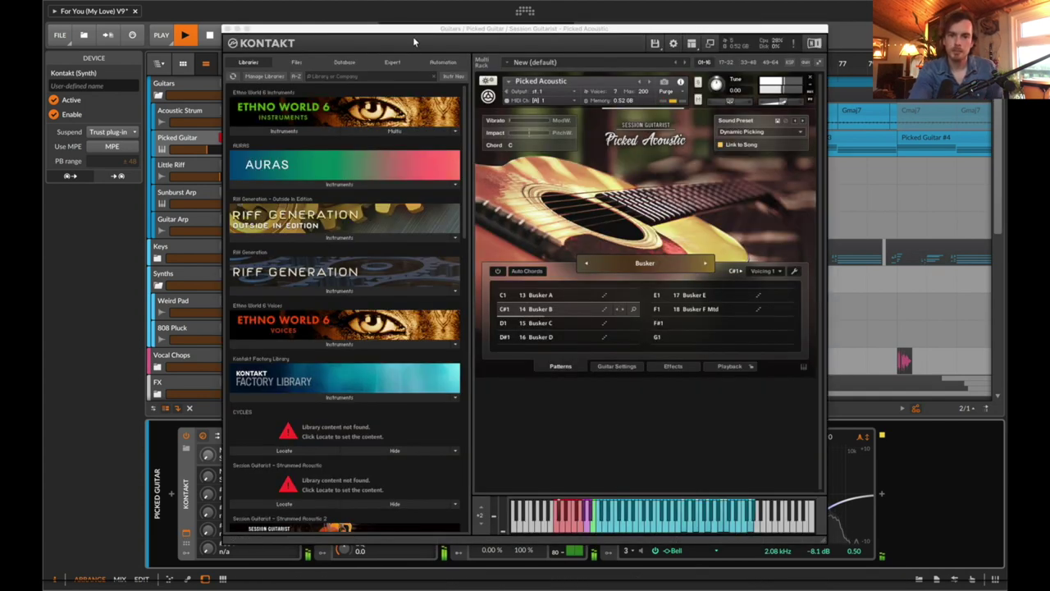
{"action": "left_click", "coordinate": [765, 271]}
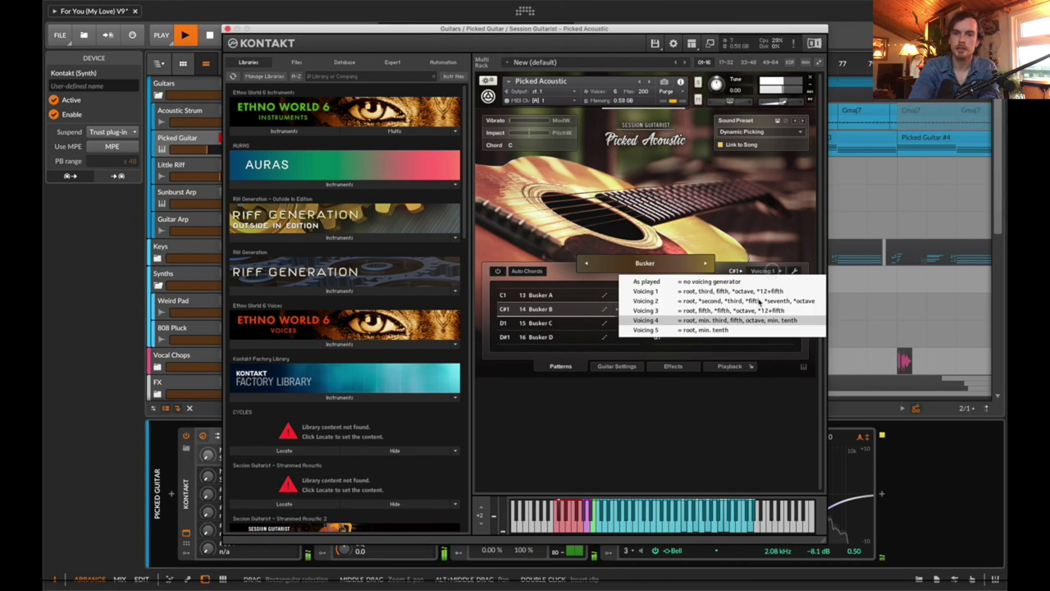
{"action": "left_click", "coordinate": [761, 301]}
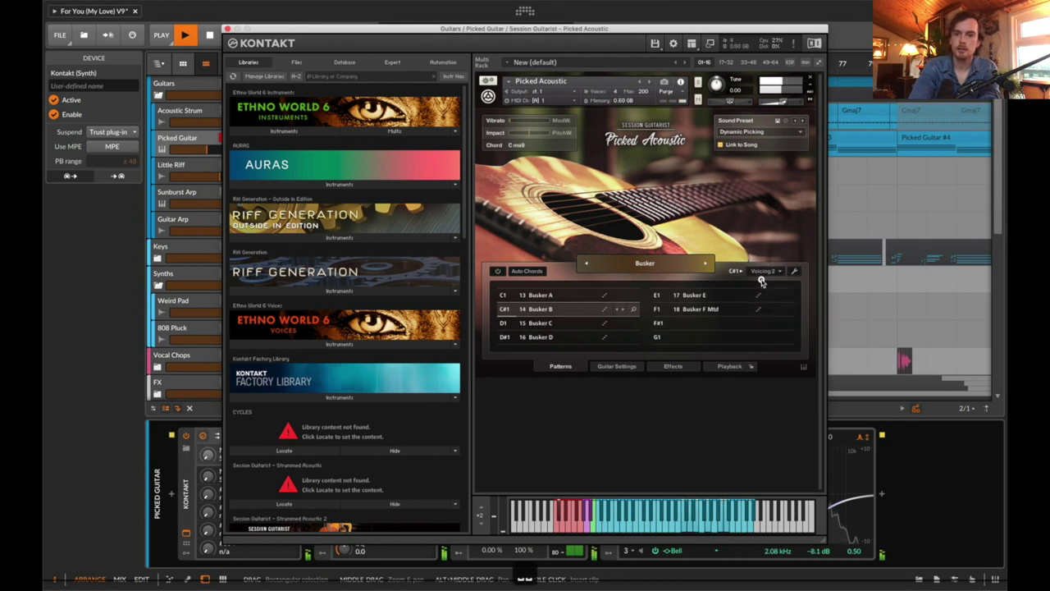
{"action": "left_click", "coordinate": [762, 273]}
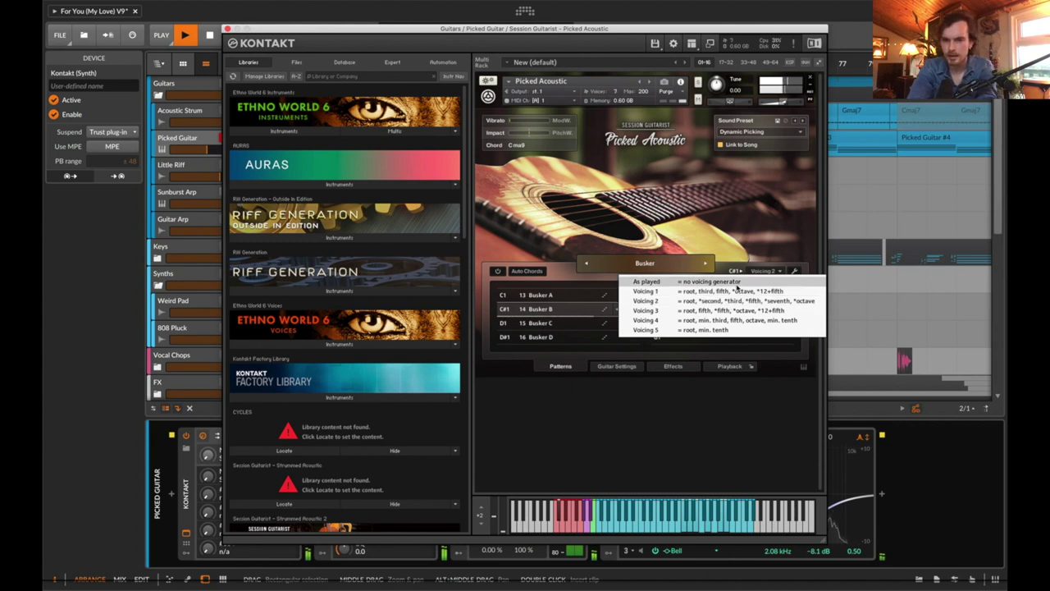
{"action": "left_click", "coordinate": [736, 291]}
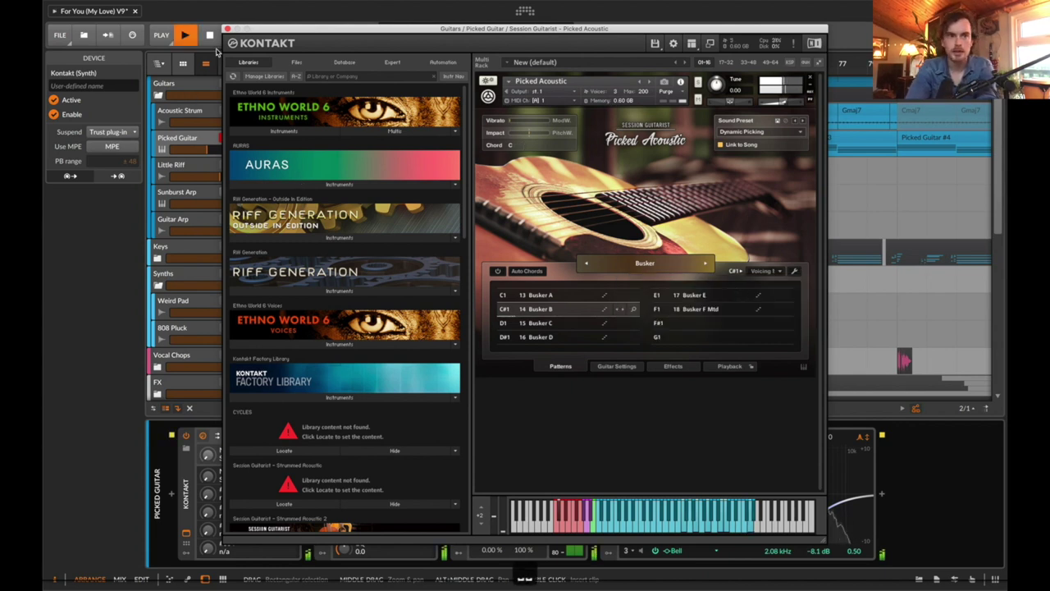
{"action": "left_click", "coordinate": [229, 29]}
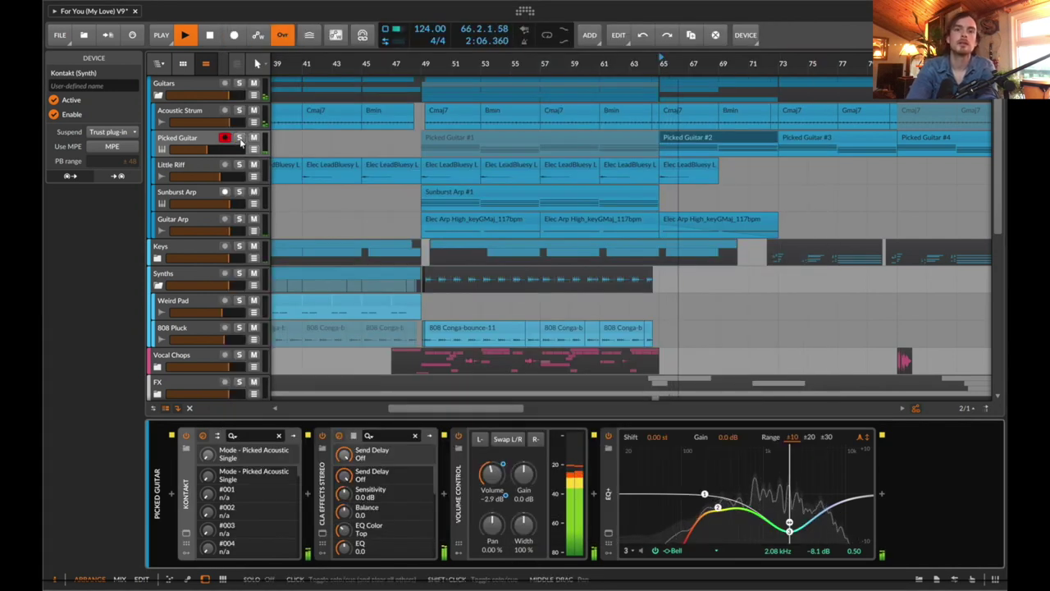
Step: Fold the Guitars, Keys and Synths groups and unfold the Vocal Chops group
{"action": "scroll", "coordinate": [577, 313], "scroll_direction": "up", "scroll_amount": 3}
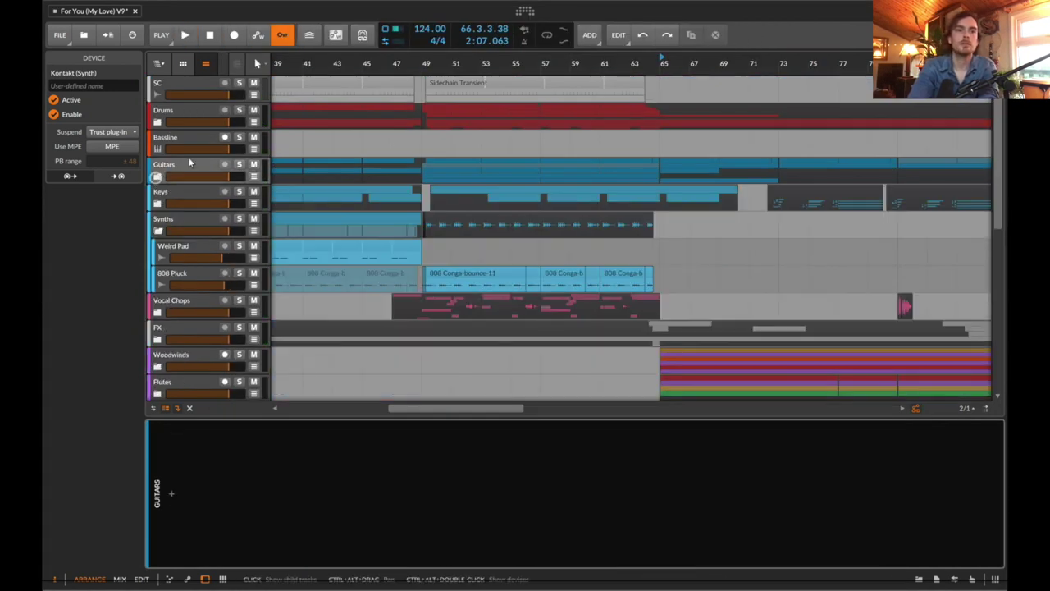
{"action": "left_click", "coordinate": [158, 177]}
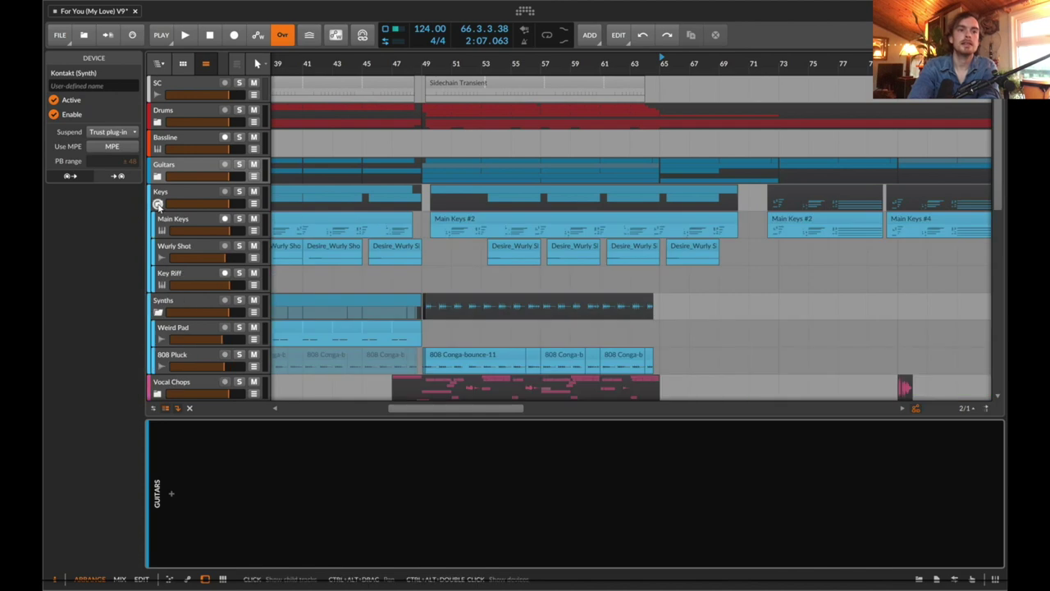
{"action": "left_click", "coordinate": [158, 204]}
{"action": "left_click", "coordinate": [158, 203]}
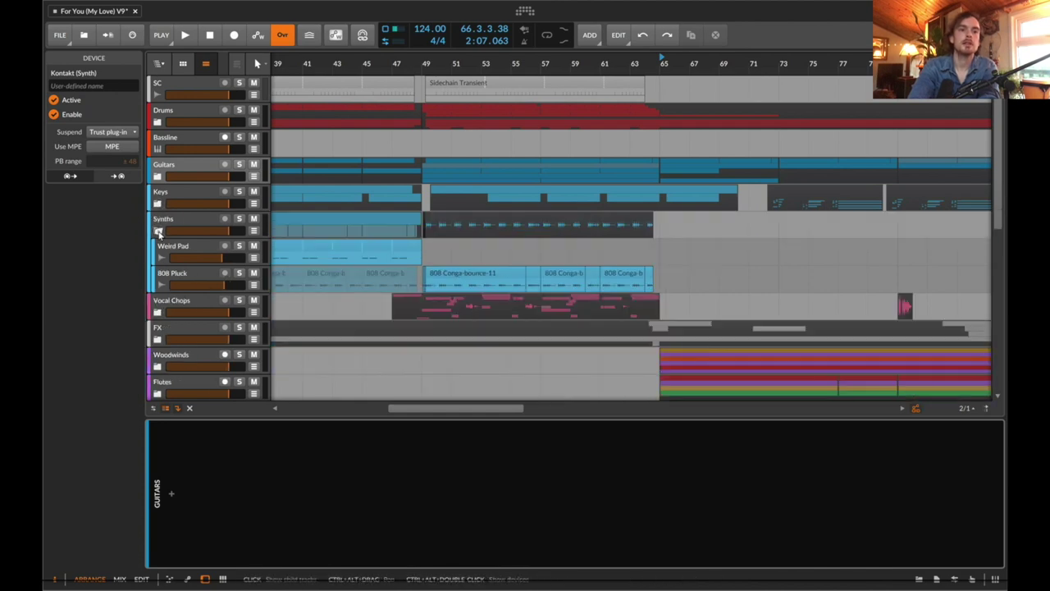
{"action": "left_click", "coordinate": [157, 231]}
{"action": "left_click", "coordinate": [158, 258]}
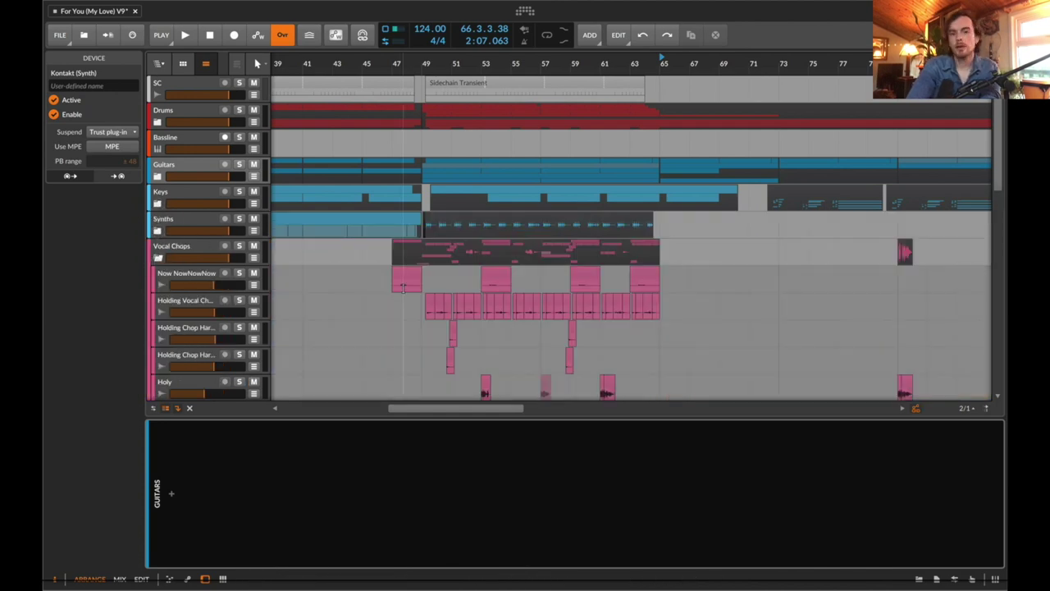
Step: Select the four vocal chop tracks from Now NowNowNow through Holding Chop Harm 2
{"action": "scroll", "coordinate": [403, 288], "scroll_direction": "down", "scroll_amount": 4}
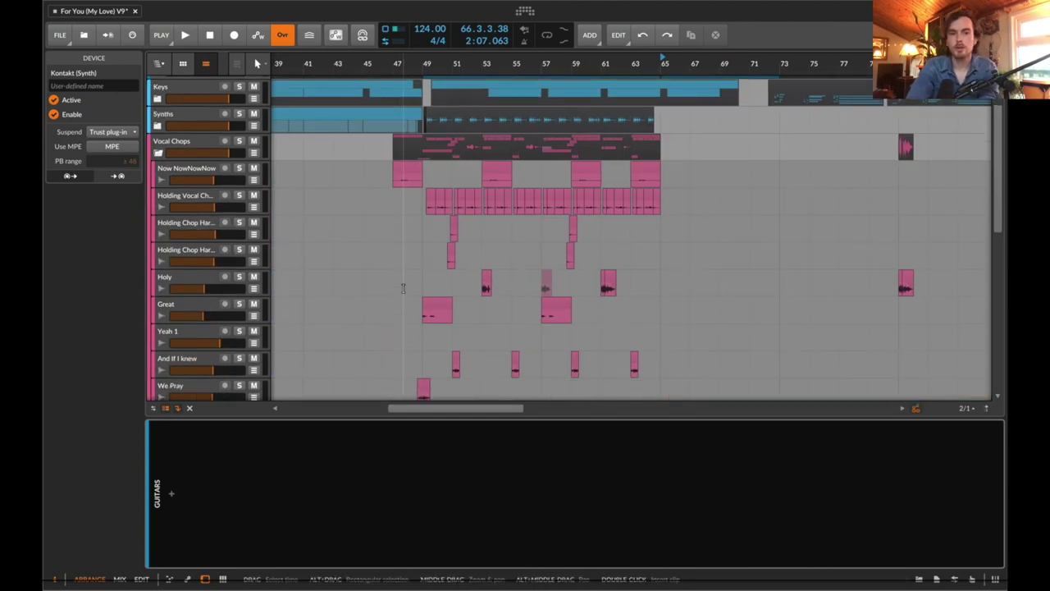
{"action": "left_click", "coordinate": [169, 168]}
{"action": "left_click", "coordinate": [182, 256], "text": "shift"}
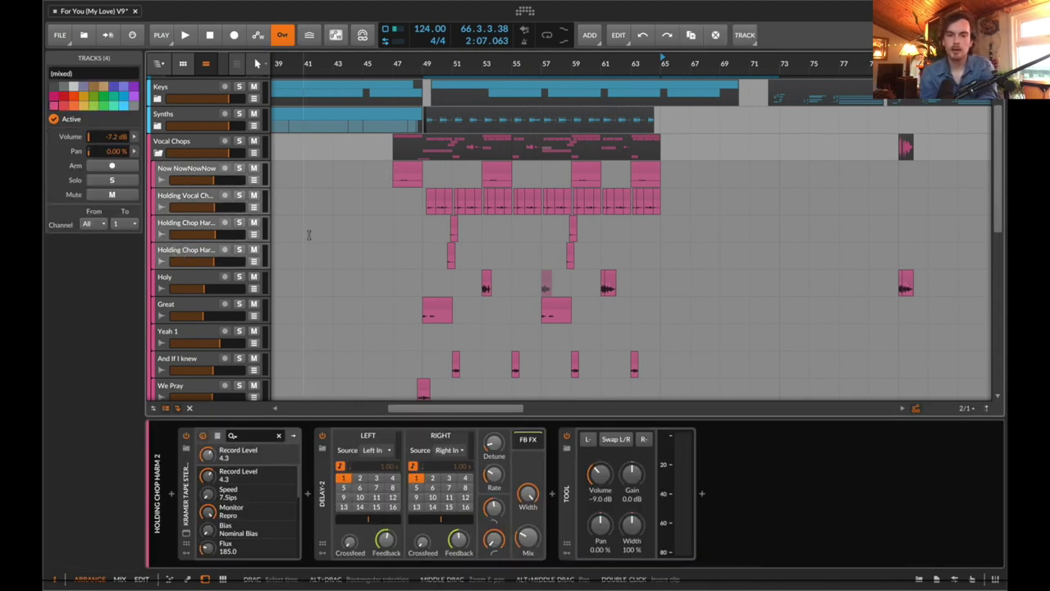
Step: Play from bar 49, auditioning Holding Vocal Chop 1 in solo and in the full mix, and stop playback
{"action": "left_click", "coordinate": [424, 193]}
{"action": "key", "text": "space"}
{"action": "left_click", "coordinate": [239, 196]}
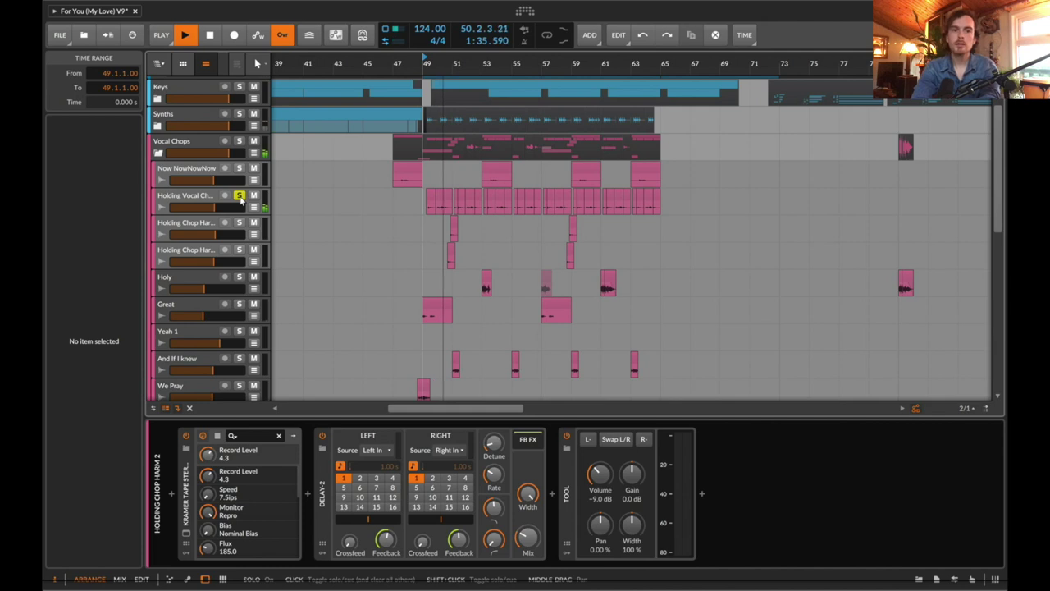
{"action": "left_click", "coordinate": [239, 196]}
{"action": "key", "text": "space"}
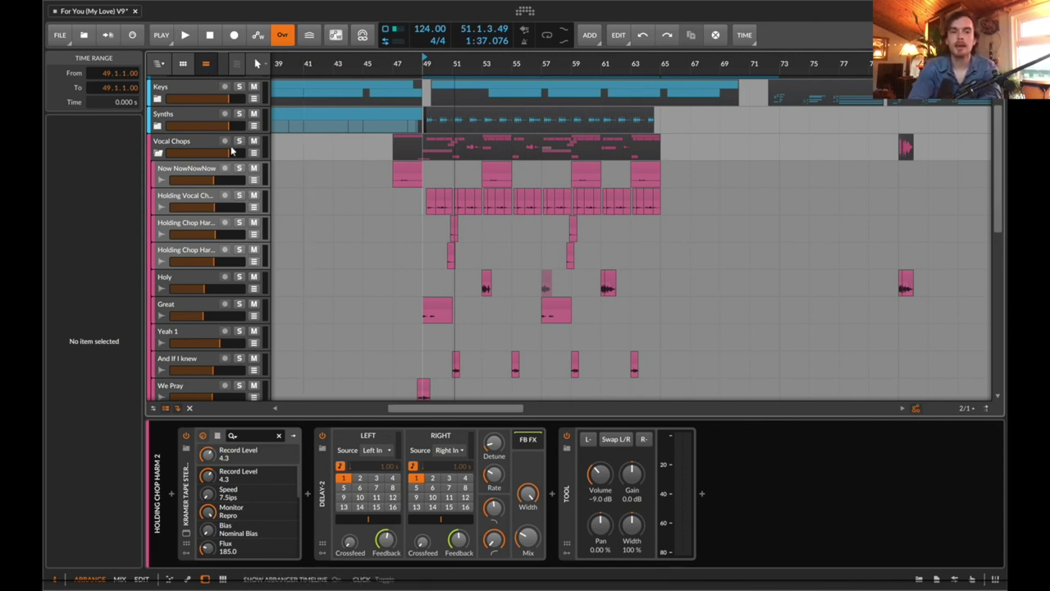
Step: Solo Holding Vocal Chop 1 again and play it from bar 49 with its device chain shown
{"action": "left_click", "coordinate": [239, 196]}
{"action": "key", "text": "space"}
{"action": "left_click", "coordinate": [198, 197]}
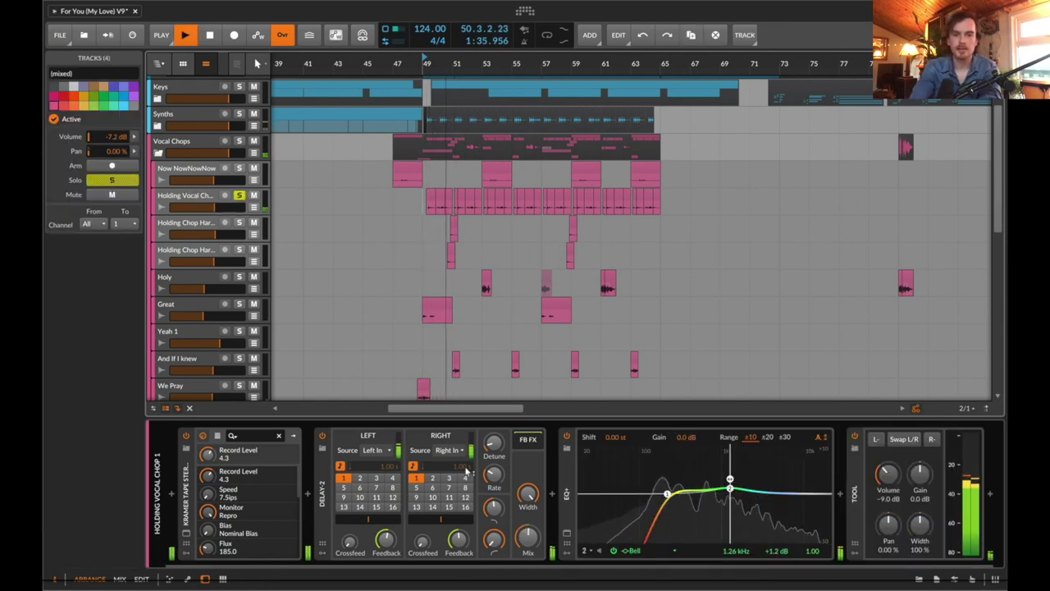
{"action": "key", "text": "space"}
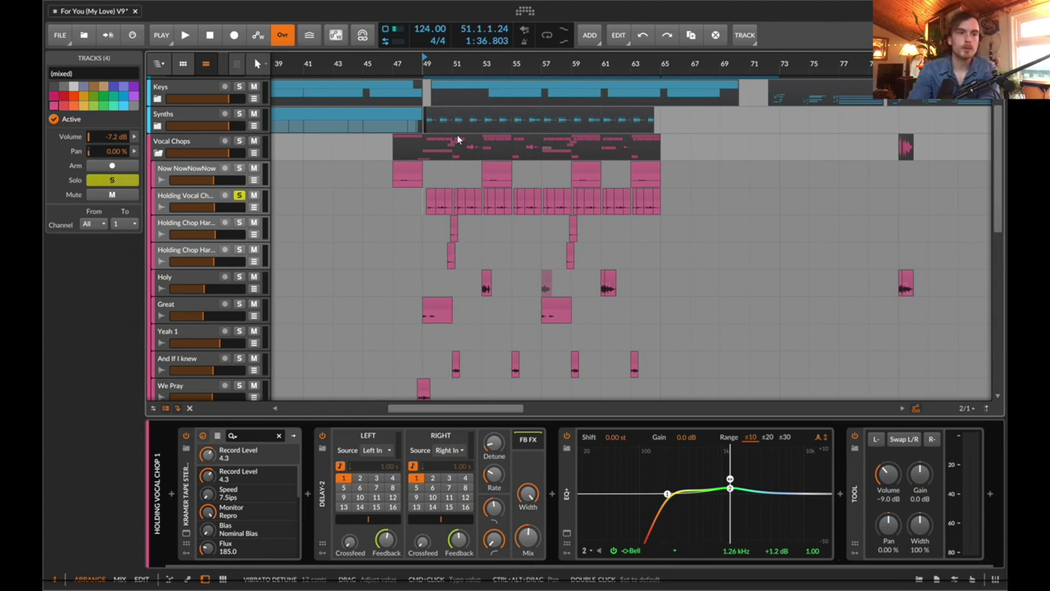
Step: Add Now NowNowNow and both Holding Chop Harm tracks to the soloed tracks
{"action": "left_click", "coordinate": [246, 167]}
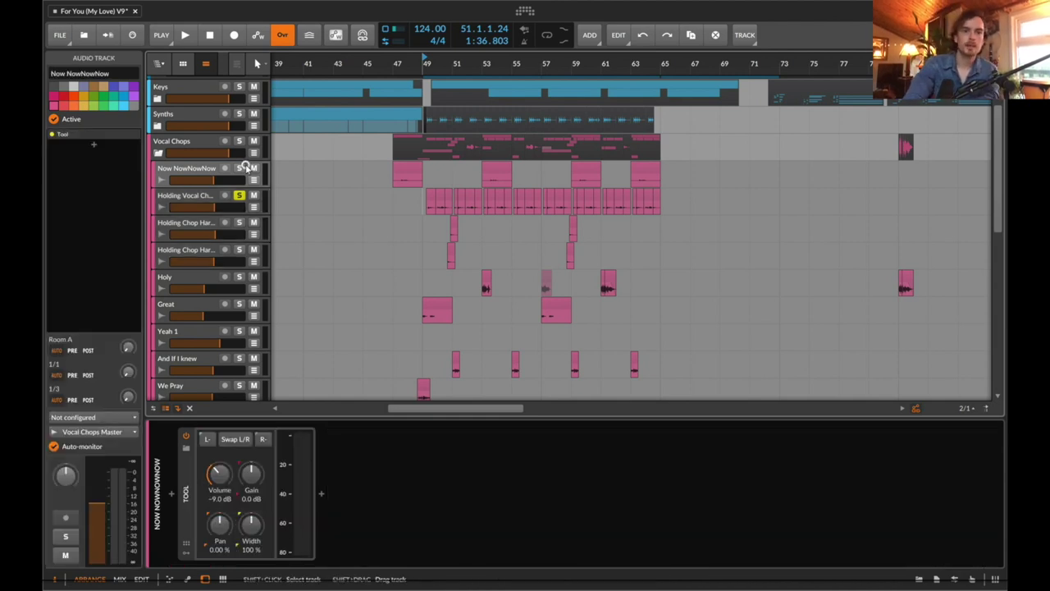
{"action": "left_click", "coordinate": [239, 168]}
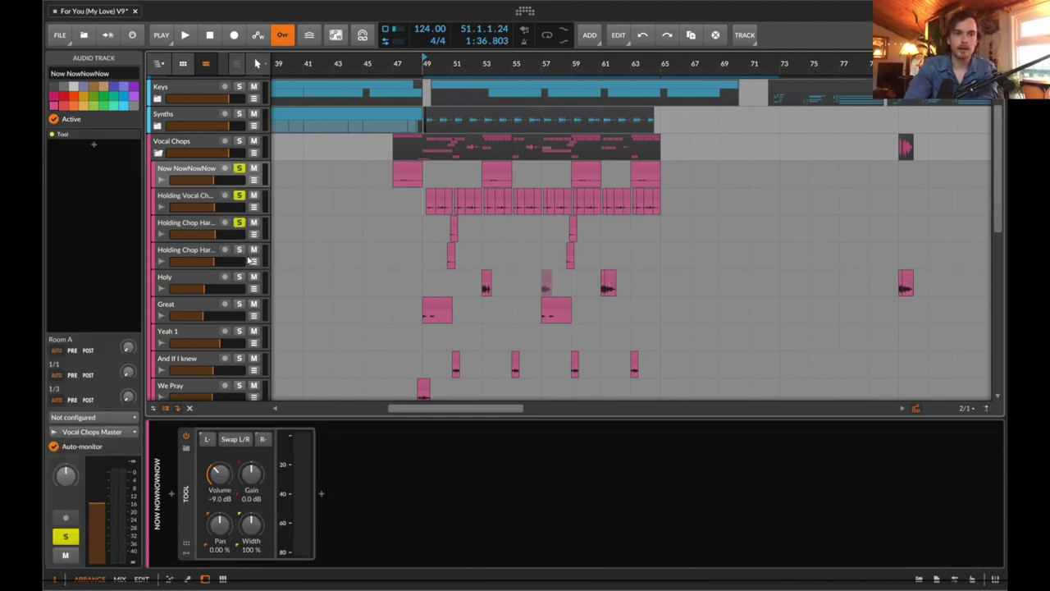
{"action": "left_click", "coordinate": [239, 248]}
Step: Solo only the Holy, Great, Yeah 1, And If I knew and We Pray tracks, and play them from bar 48
{"action": "left_click", "coordinate": [498, 282]}
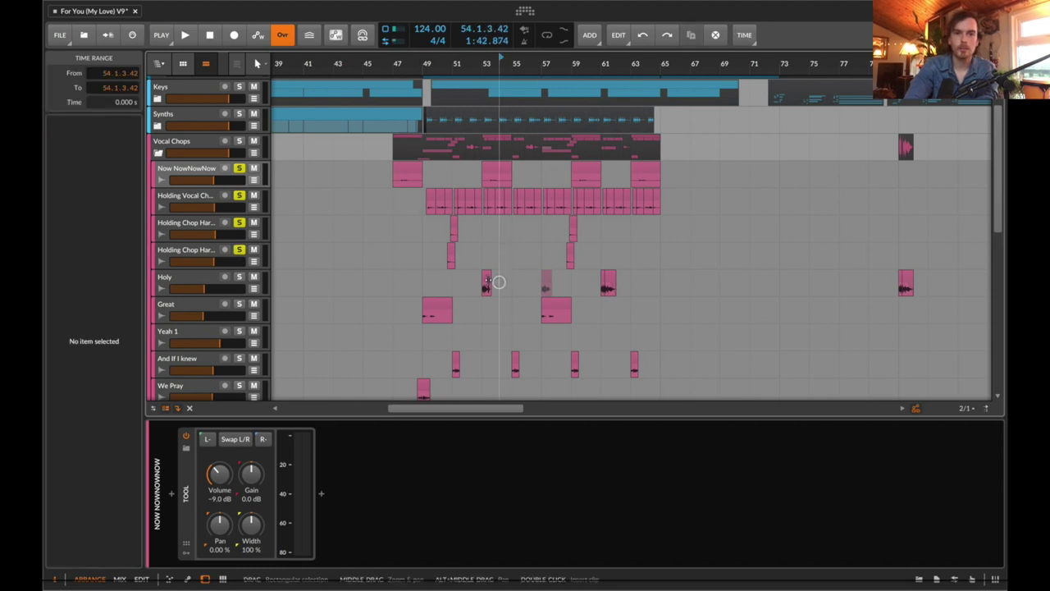
{"action": "scroll", "coordinate": [187, 279], "scroll_direction": "down", "scroll_amount": 2}
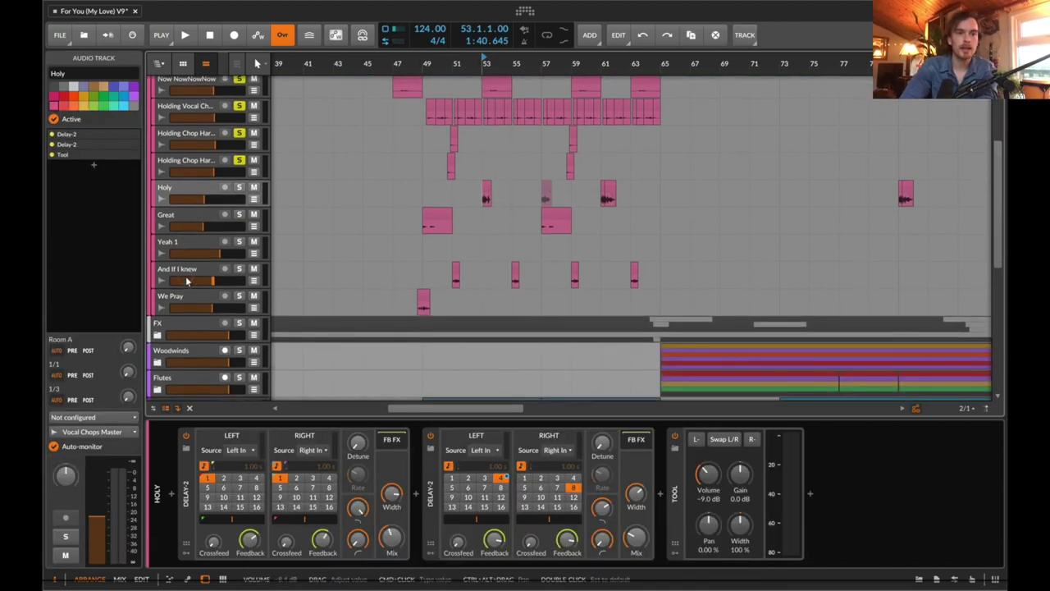
{"action": "left_click", "coordinate": [246, 179], "text": "shift"}
{"action": "left_click", "coordinate": [247, 185]}
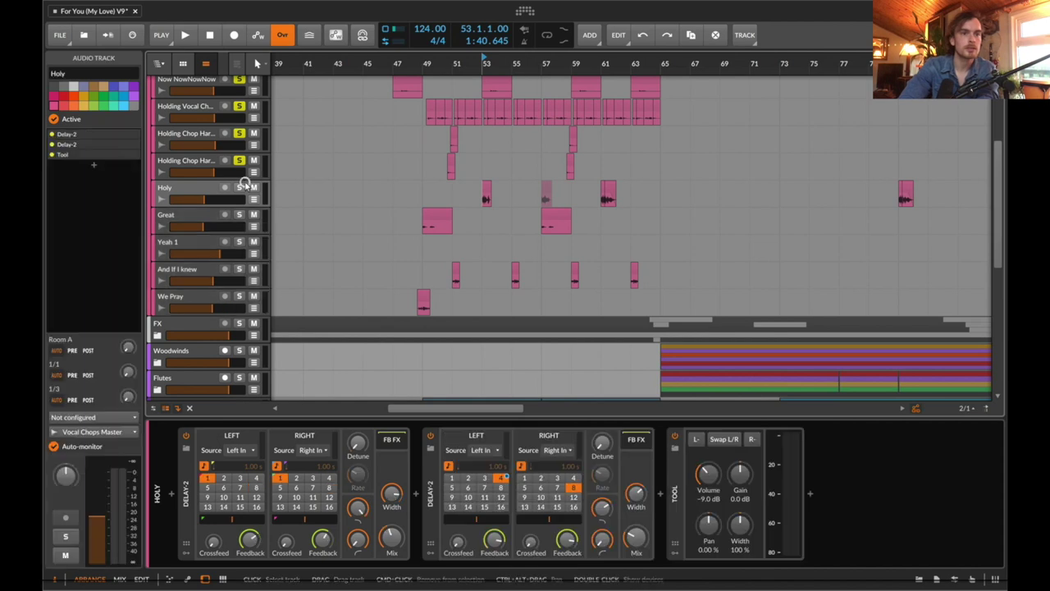
{"action": "left_click", "coordinate": [239, 188]}
{"action": "left_click", "coordinate": [239, 216], "text": "shift"}
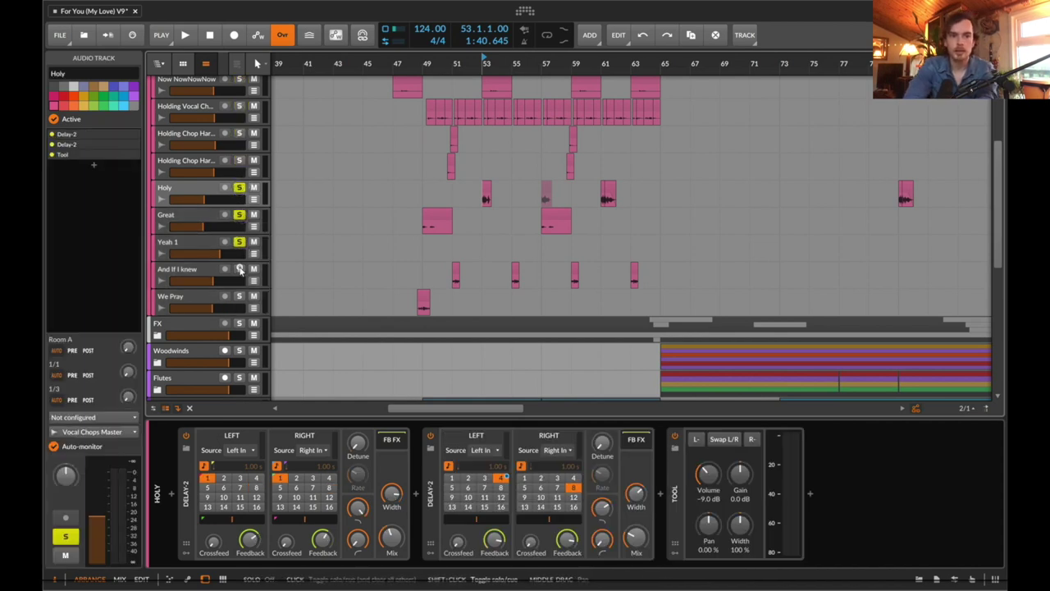
{"action": "left_click", "coordinate": [410, 185]}
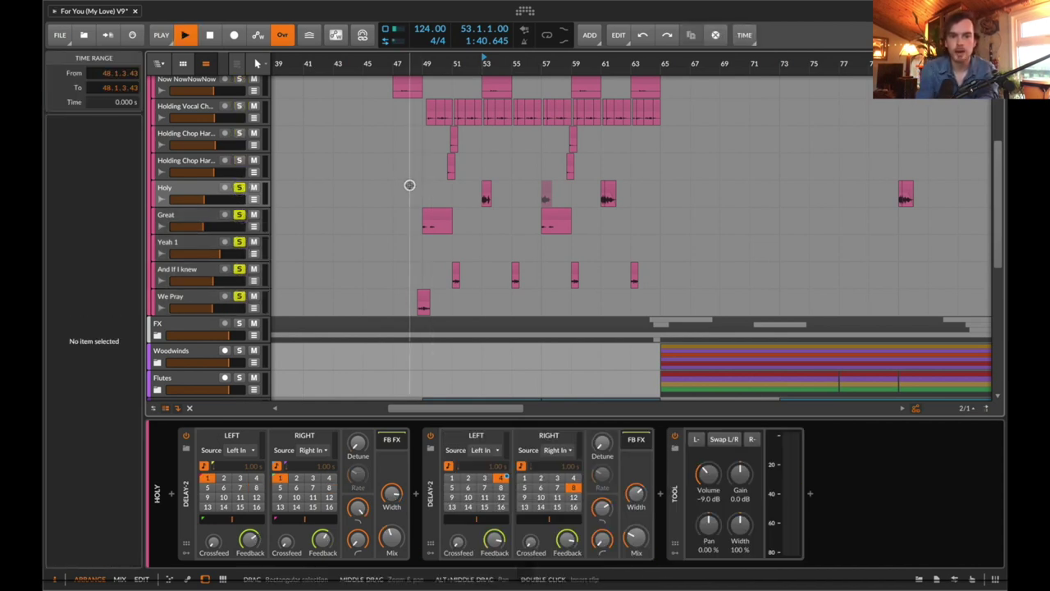
{"action": "key", "text": "space"}
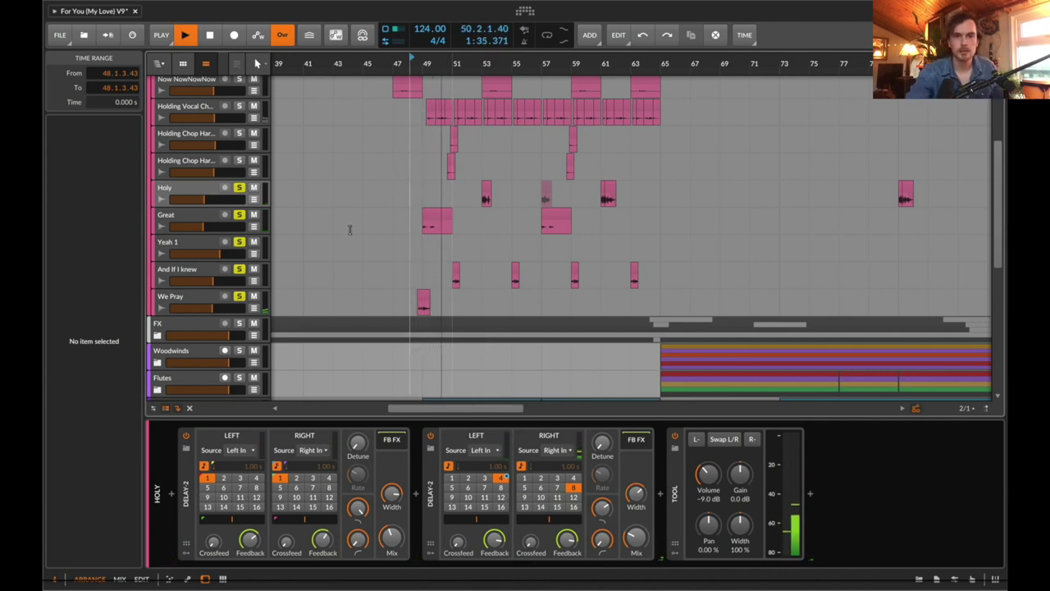
Step: Raise the Great track's volume and audition the soloed vocal chops from bar 53 and from bar 55
{"action": "mouse_move", "coordinate": [215, 225]}
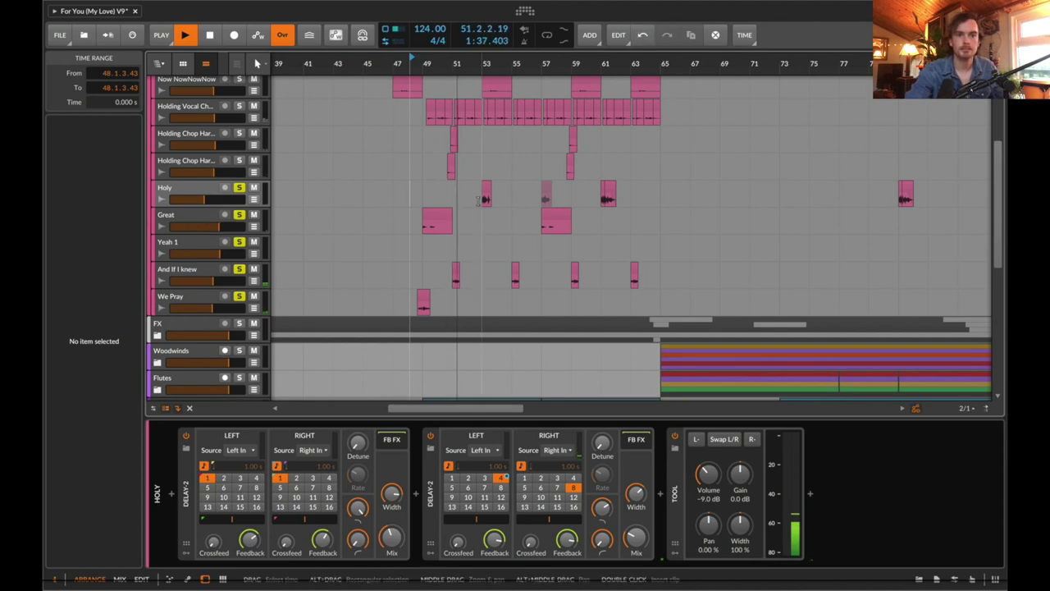
{"action": "left_click", "coordinate": [477, 198]}
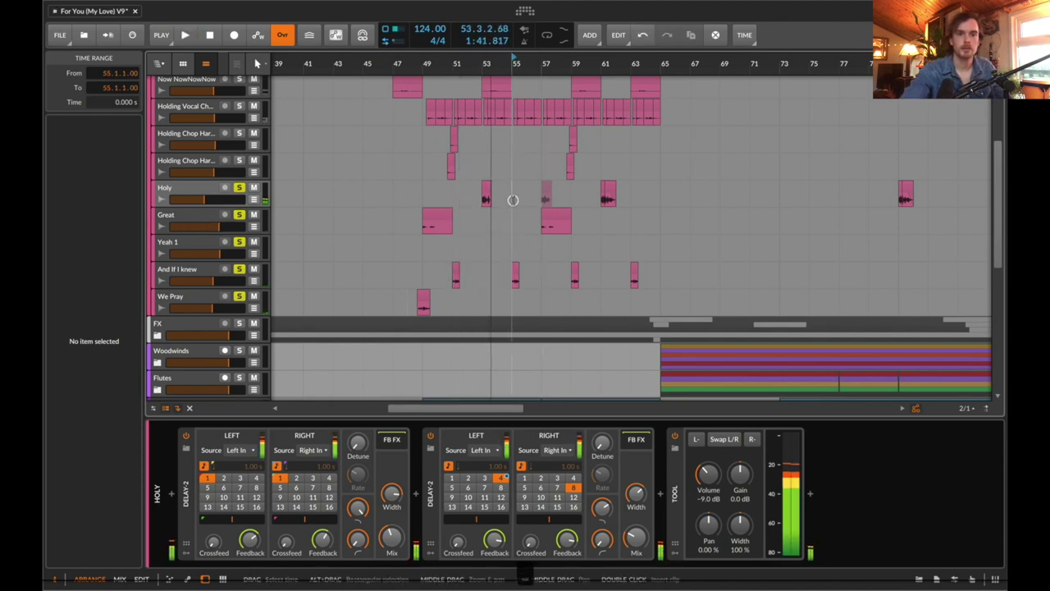
{"action": "left_click", "coordinate": [513, 201]}
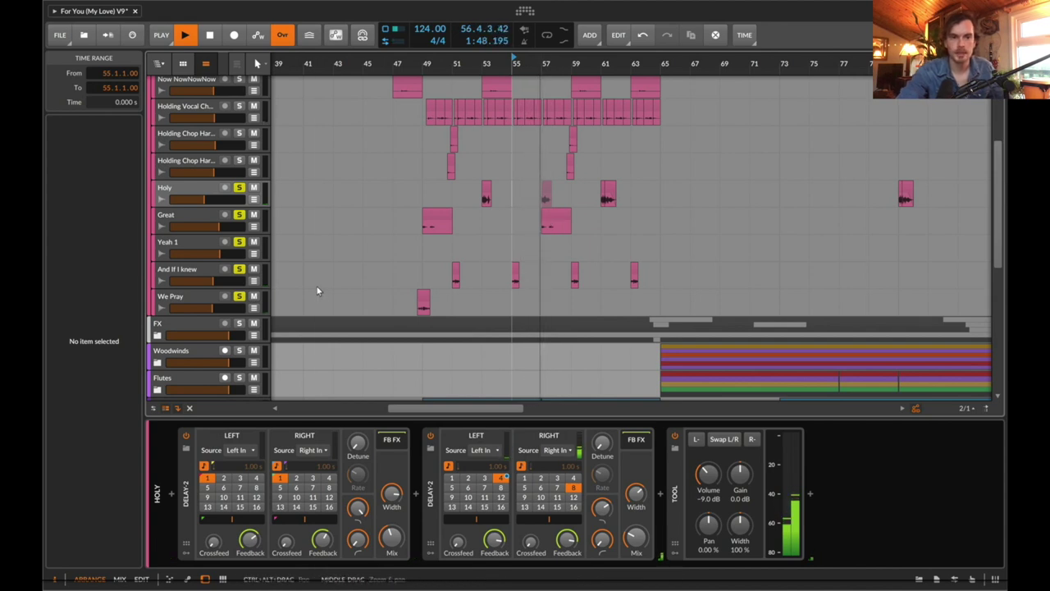
Step: Clear the vocal chop solos and turn the Great track's volume down while playing the full mix from bar 55
{"action": "left_click_drag", "start_coordinate": [224, 229], "coordinate": [229, 232]}
{"action": "left_click", "coordinate": [236, 217]}
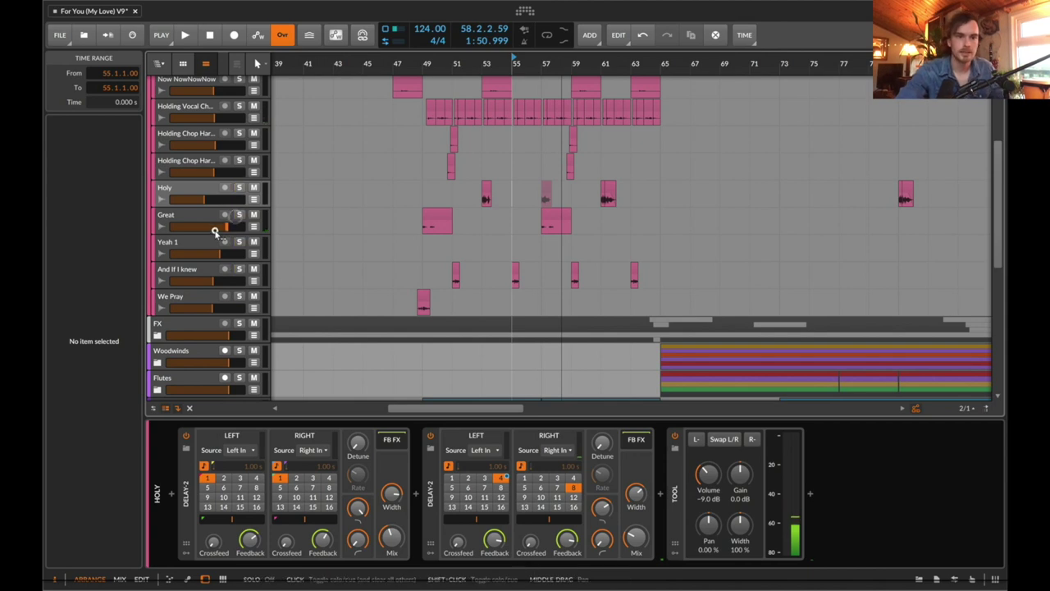
{"action": "key", "text": "space"}
{"action": "left_click_drag", "start_coordinate": [215, 228], "coordinate": [211, 230]}
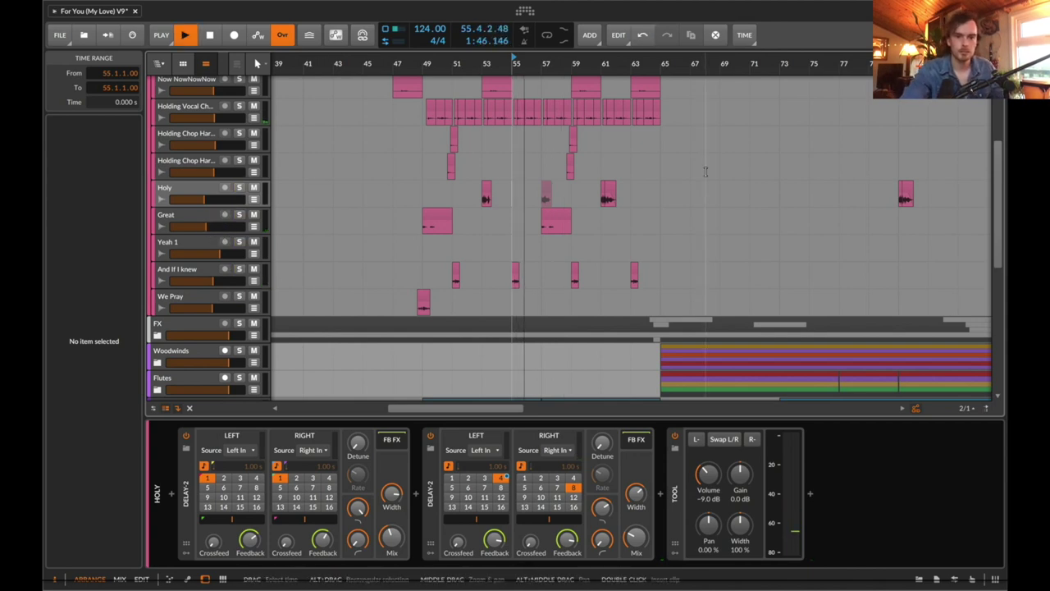
{"action": "scroll", "coordinate": [165, 226], "scroll_direction": "down", "scroll_amount": 3}
{"action": "key", "text": "space"}
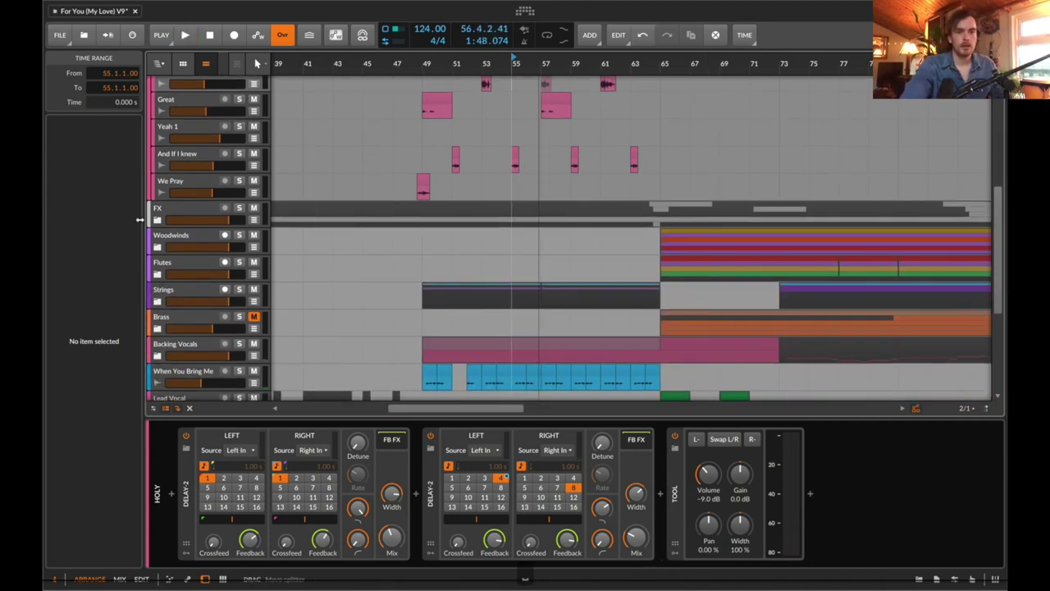
Step: Select the Woodwinds, Flutes, Strings and Brass group tracks one after another
{"action": "scroll", "coordinate": [152, 236], "scroll_direction": "down", "scroll_amount": 1}
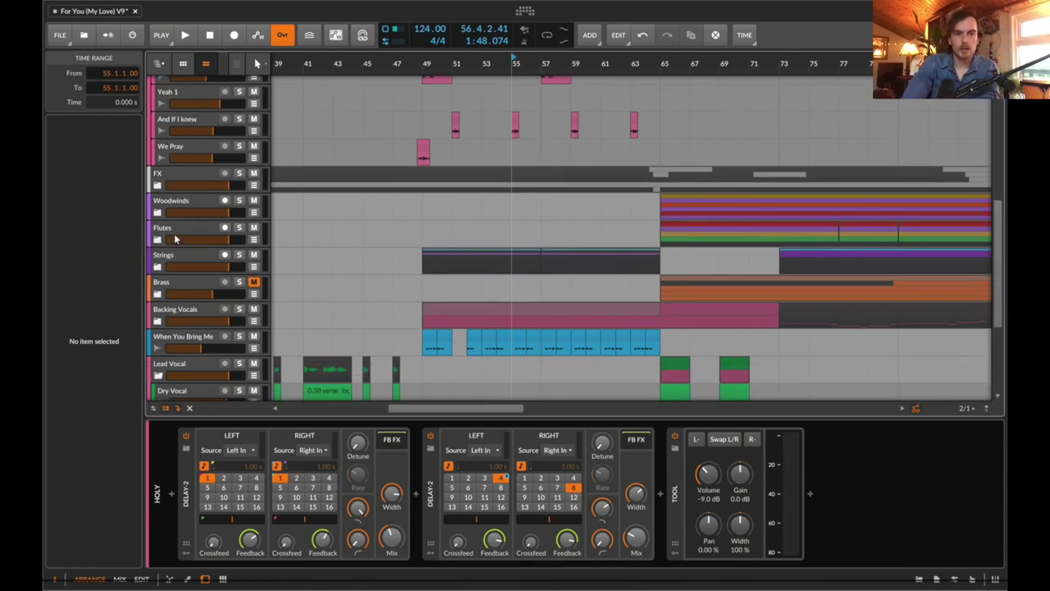
{"action": "left_click", "coordinate": [174, 203]}
{"action": "left_click", "coordinate": [176, 230]}
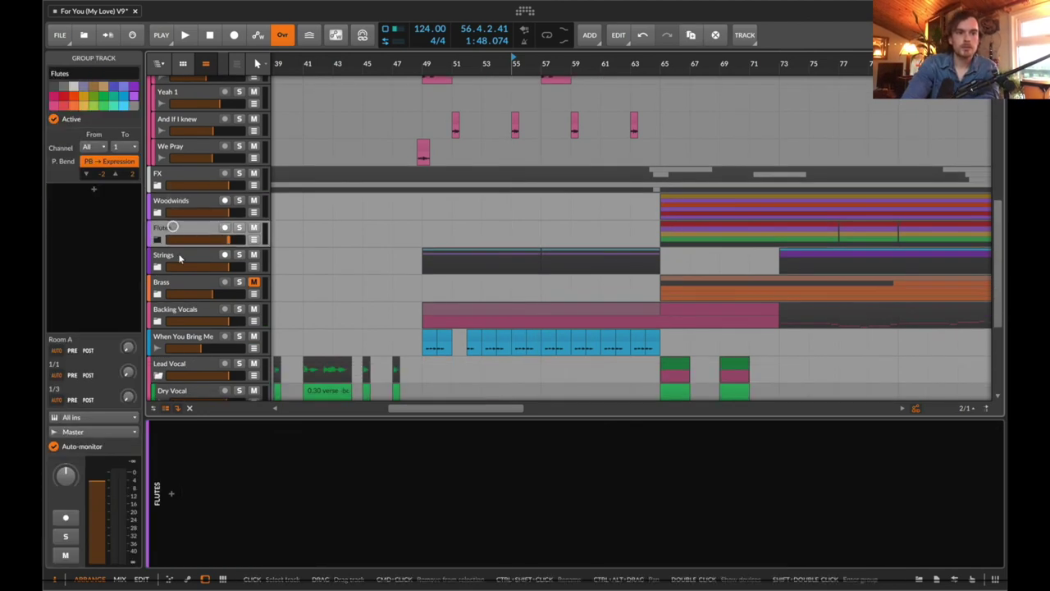
{"action": "left_click", "coordinate": [205, 257]}
{"action": "left_click", "coordinate": [234, 280]}
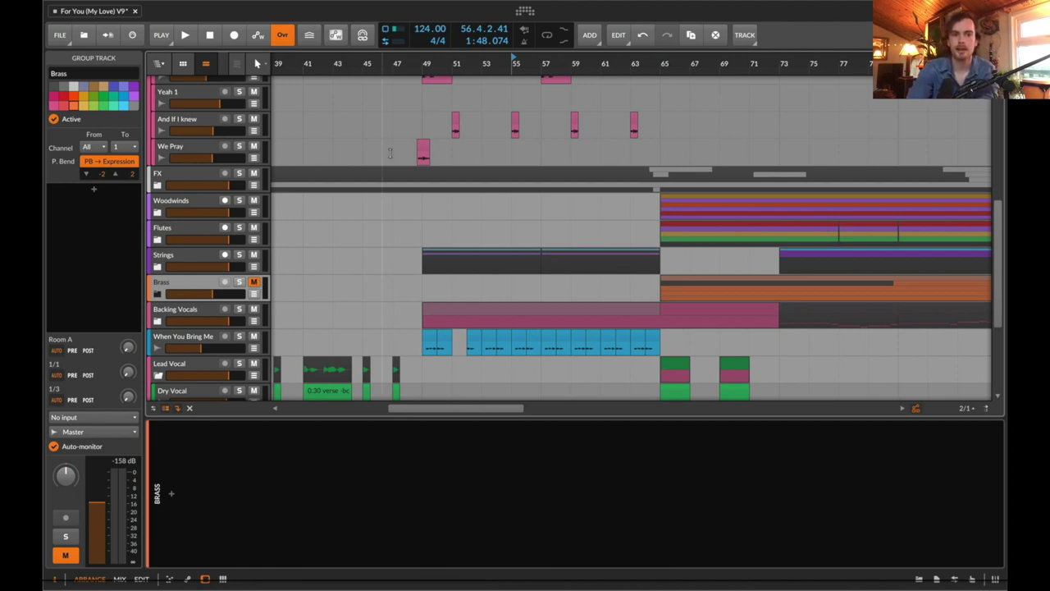
Step: Start playback from bar 61 and expand the Strings, Flutes and Woodwinds groups to view their tracks
{"action": "left_click", "coordinate": [603, 213]}
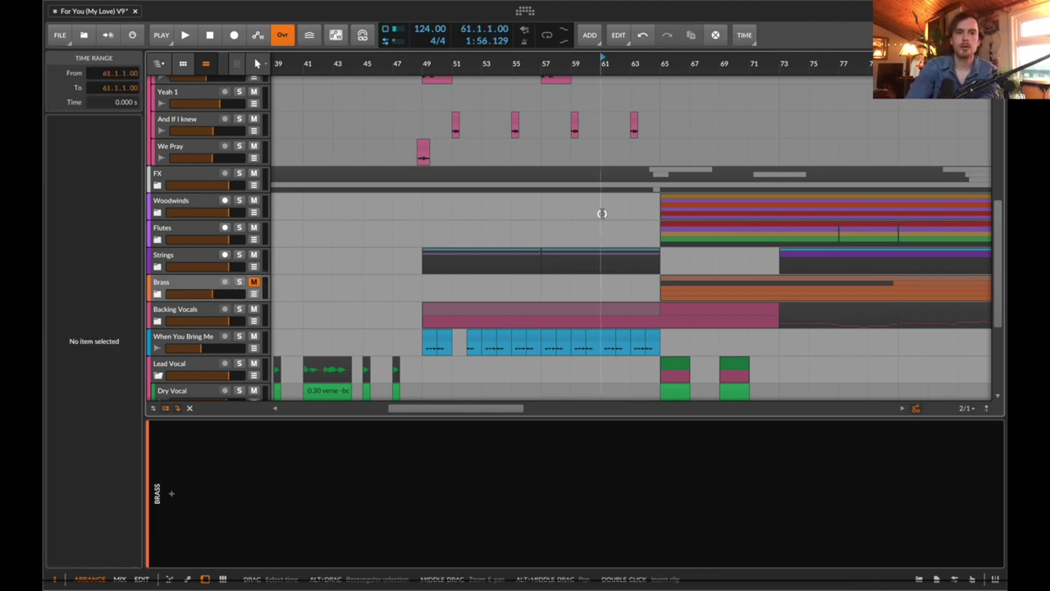
{"action": "key", "text": "space"}
{"action": "left_click", "coordinate": [157, 266]}
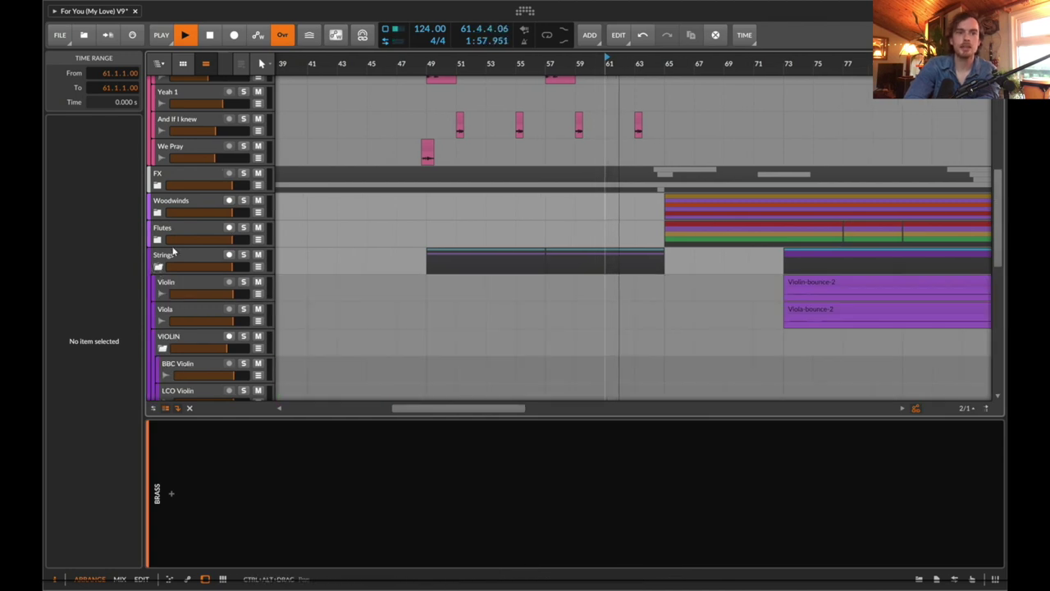
{"action": "left_click", "coordinate": [156, 238]}
{"action": "left_click", "coordinate": [158, 212]}
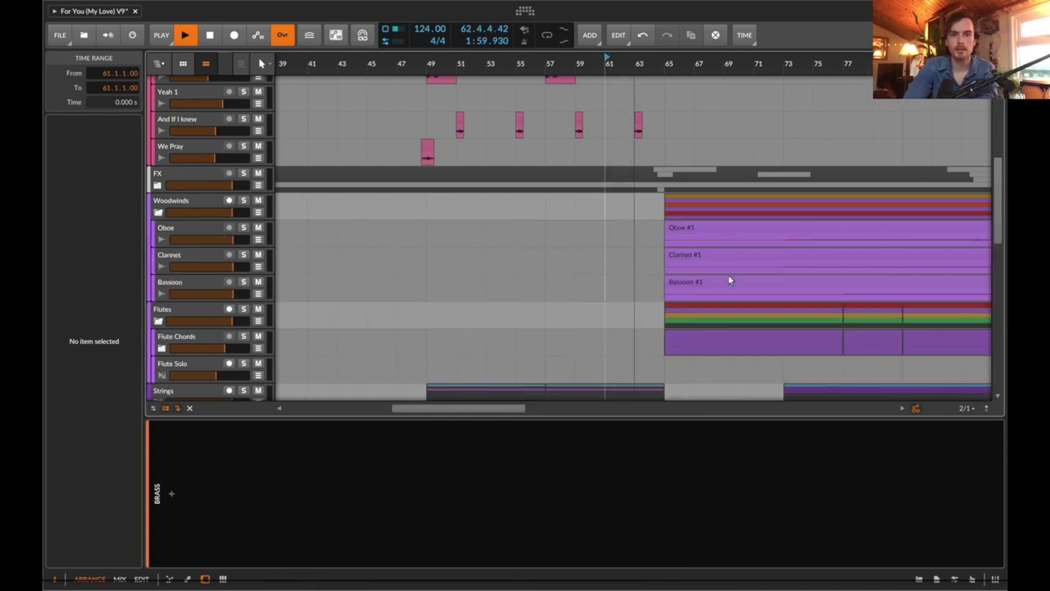
Step: Collapse the Woodwinds, Flutes and Strings groups and solo all three while playback runs
{"action": "scroll", "coordinate": [402, 208], "scroll_direction": "down", "scroll_amount": 2}
{"action": "left_click", "coordinate": [157, 139]}
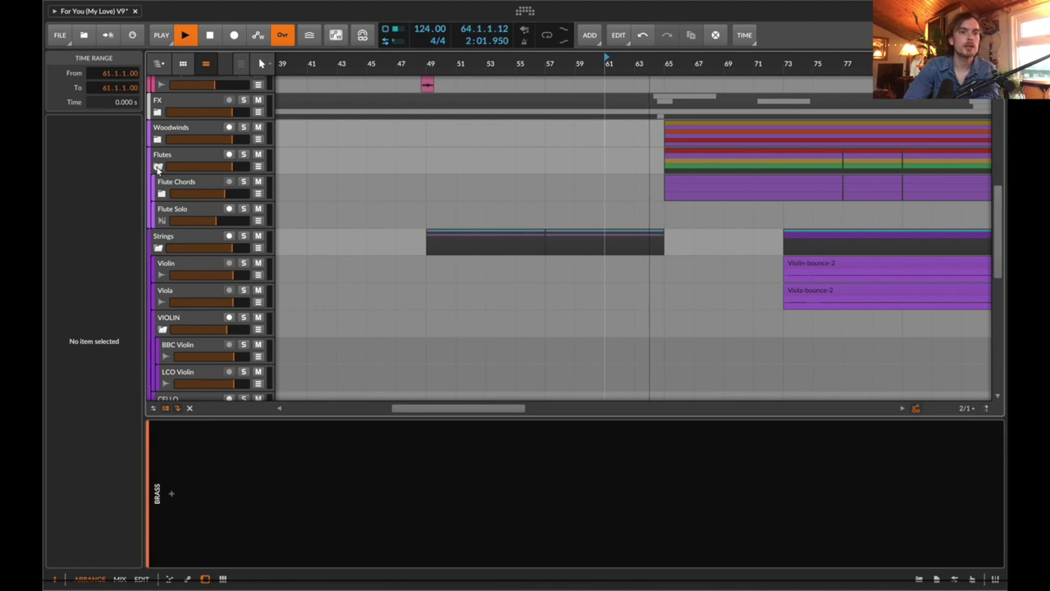
{"action": "left_click", "coordinate": [158, 166]}
{"action": "left_click", "coordinate": [158, 193]}
{"action": "left_click", "coordinate": [238, 127]}
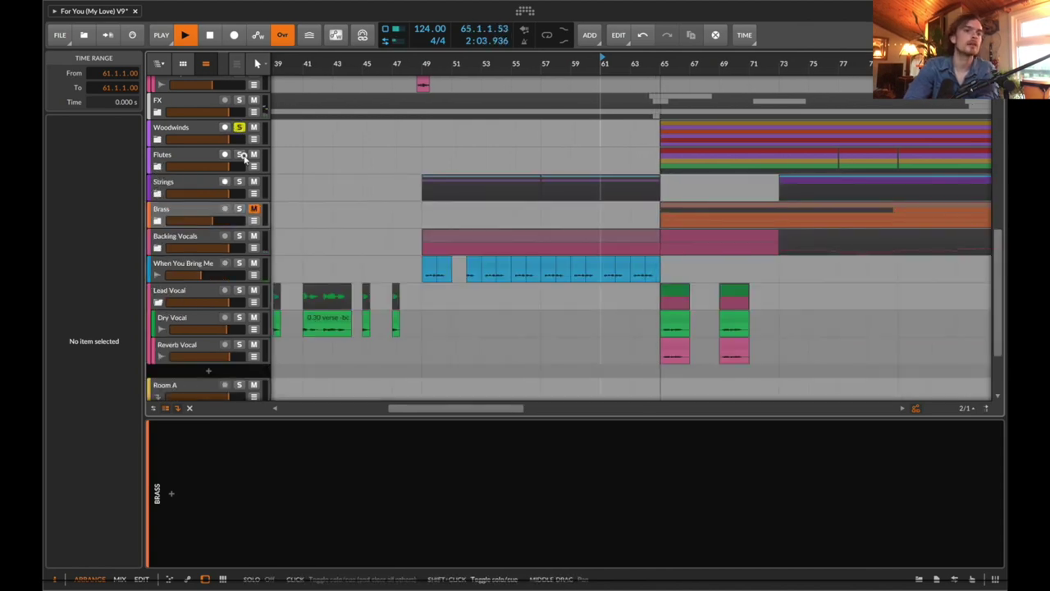
{"action": "left_click", "coordinate": [238, 154]}
{"action": "left_click", "coordinate": [239, 181]}
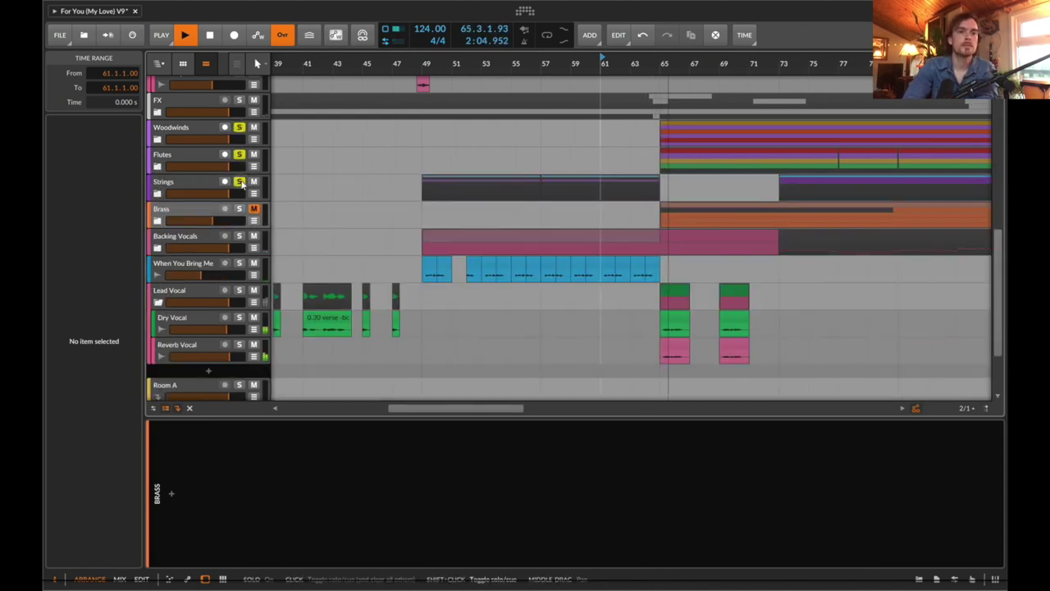
Step: Expand the Flutes group and its Flute Chords subgroup to view the individual flute tracks
{"action": "left_click", "coordinate": [158, 193]}
{"action": "left_click", "coordinate": [158, 193]}
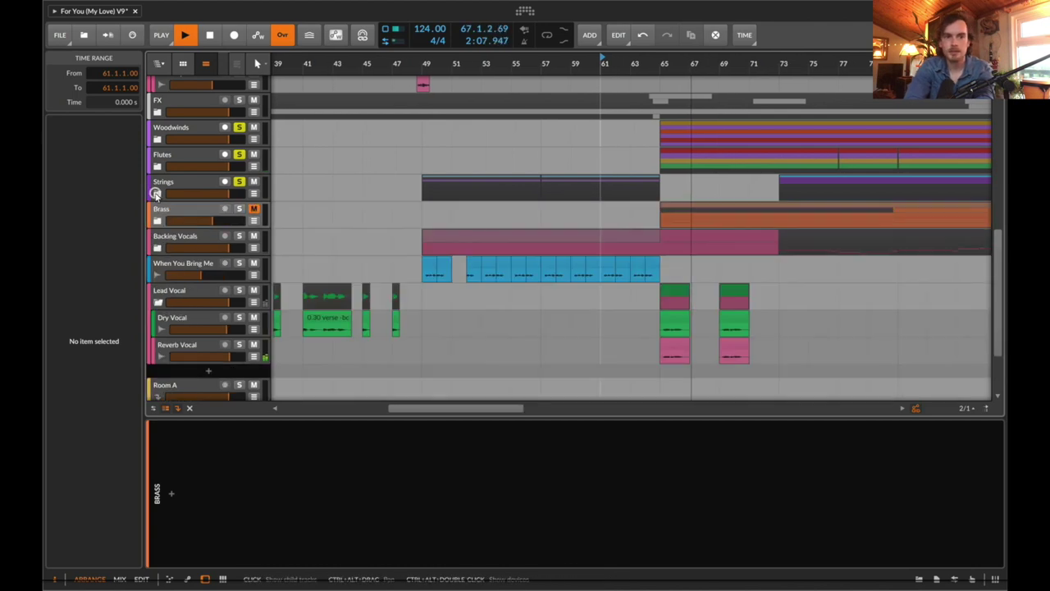
{"action": "left_click", "coordinate": [158, 166]}
{"action": "left_click", "coordinate": [161, 192]}
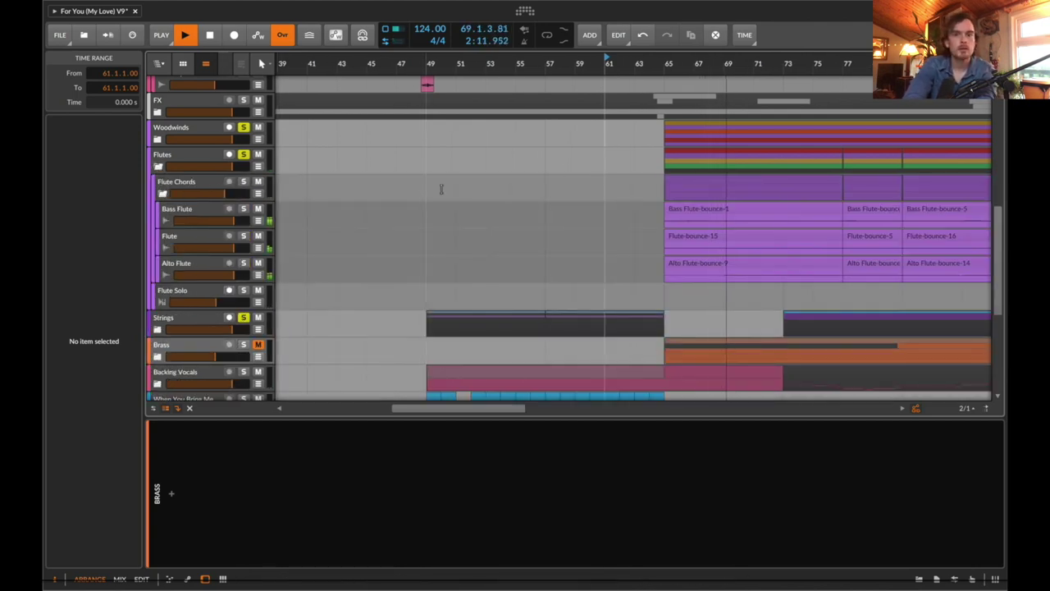
Step: Restart playback from bar 61 and examine the device chains on the Flute Chords and Woodwinds groups
{"action": "key", "text": "space"}
{"action": "key", "text": "space"}
{"action": "left_click", "coordinate": [177, 155]}
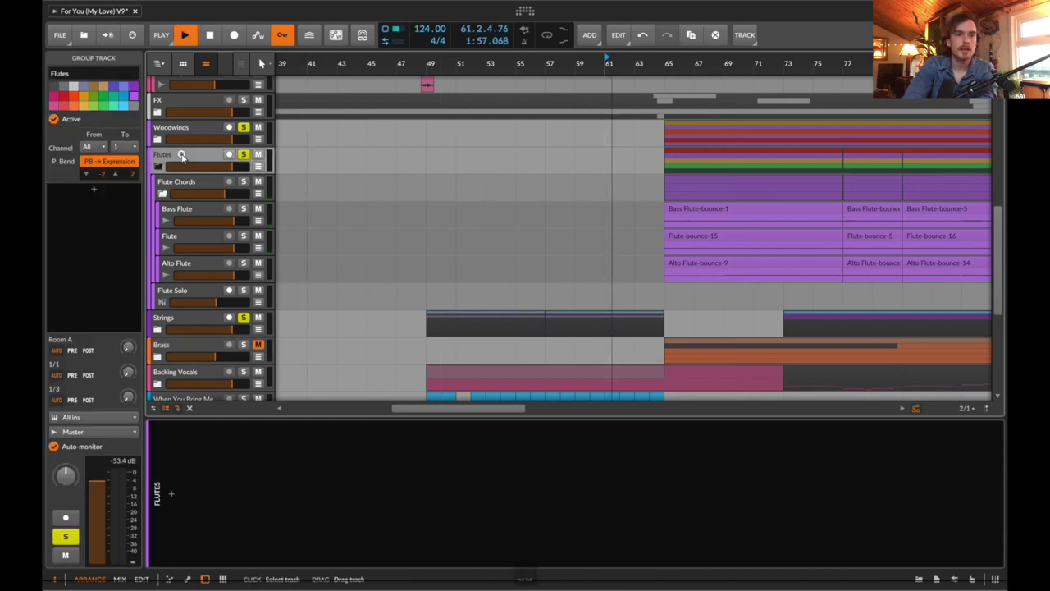
{"action": "left_click", "coordinate": [187, 181]}
{"action": "scroll", "coordinate": [503, 521], "scroll_direction": "down", "scroll_amount": 3}
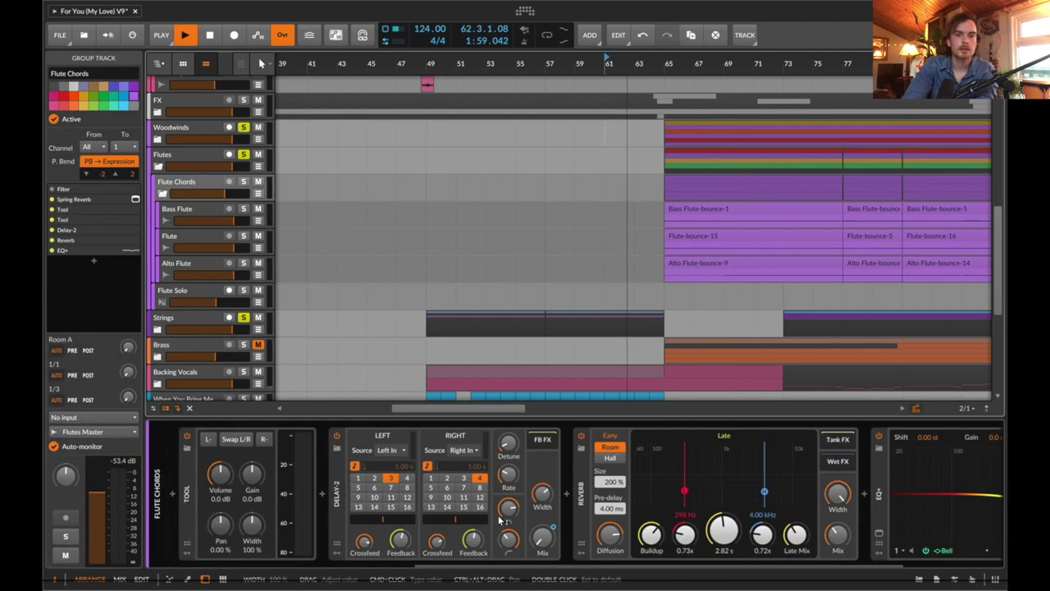
{"action": "scroll", "coordinate": [503, 521], "scroll_direction": "down", "scroll_amount": 2}
{"action": "left_click", "coordinate": [177, 155]}
{"action": "left_click", "coordinate": [192, 130]}
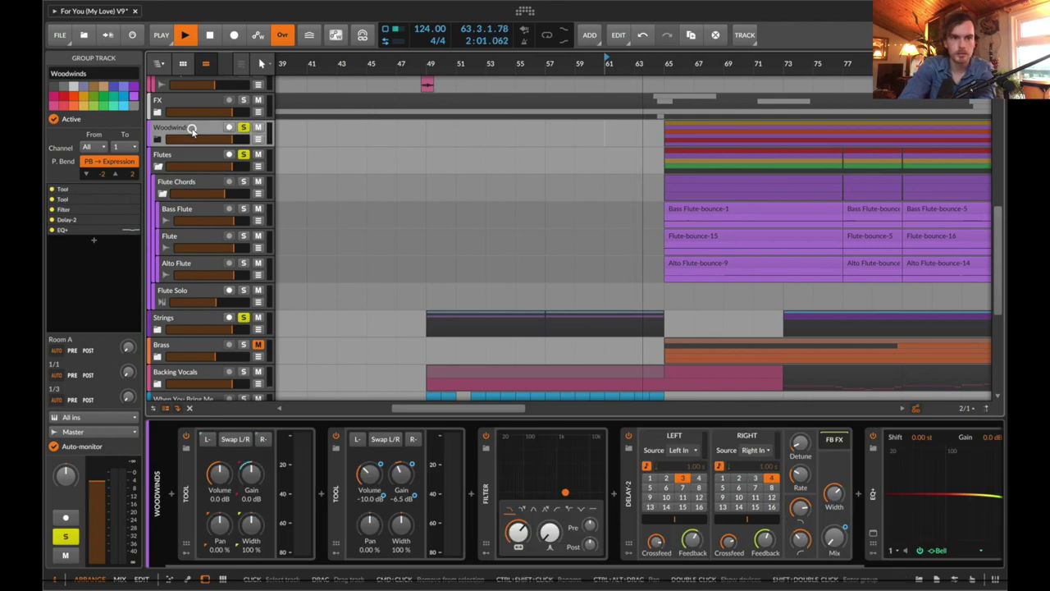
Step: Play the soloed orchestral groups from the Bass Flute clip at bar 77
{"action": "scroll", "coordinate": [779, 193], "scroll_direction": "right", "scroll_amount": 3}
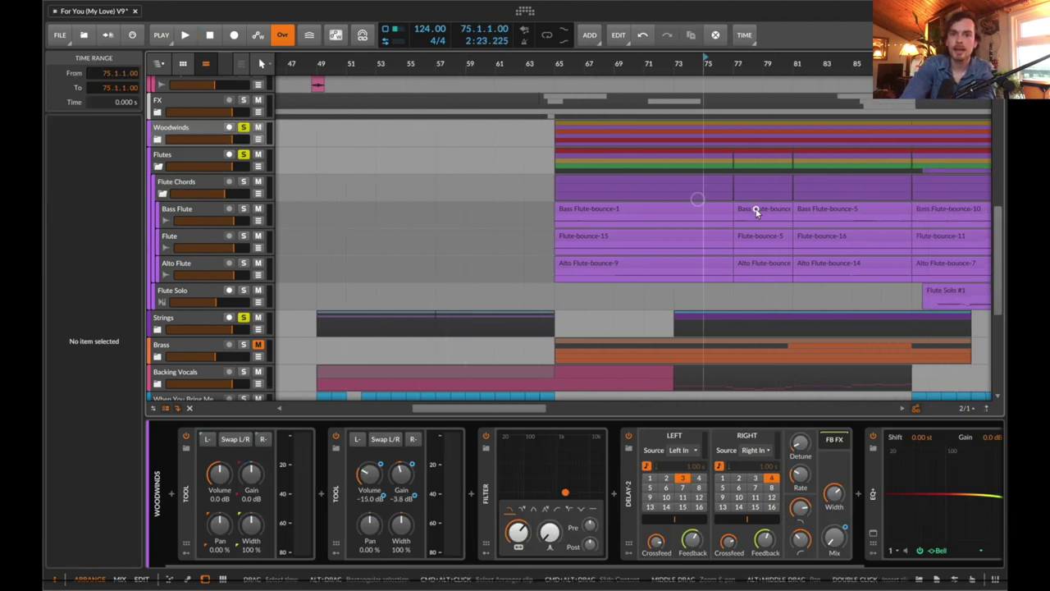
{"action": "left_click", "coordinate": [759, 209]}
{"action": "key", "text": "space"}
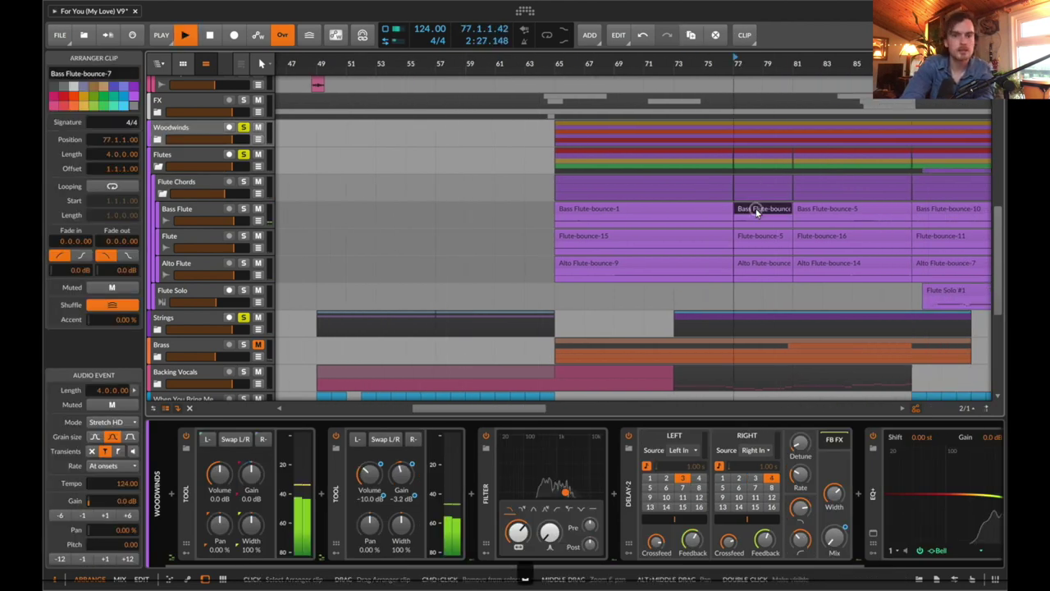
Step: Expand the Woodwinds group and audition the Oboe, Clarinet and Bassoon tracks in solo from bar 77
{"action": "left_click", "coordinate": [159, 140]}
{"action": "left_click", "coordinate": [185, 155]}
{"action": "left_click", "coordinate": [258, 155]}
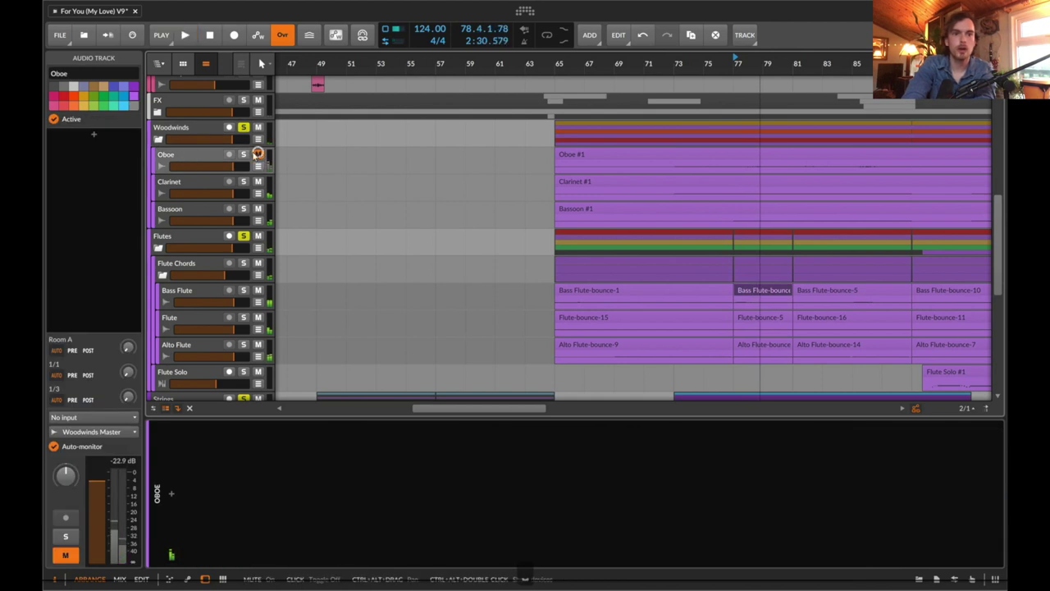
{"action": "key", "text": "space"}
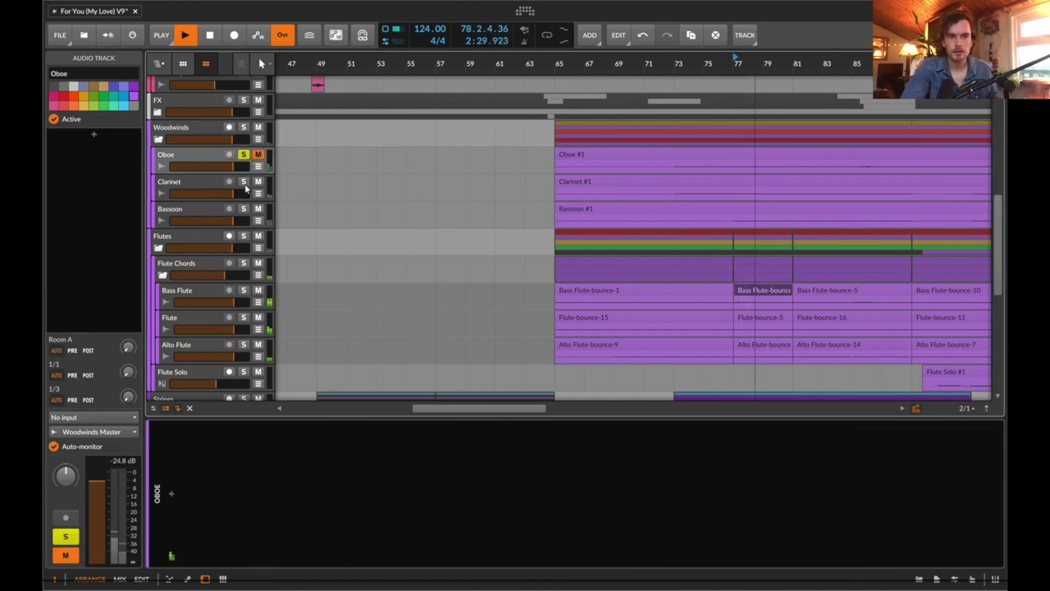
{"action": "left_click", "coordinate": [244, 182]}
{"action": "key", "text": "space"}
{"action": "left_click", "coordinate": [244, 209]}
{"action": "key", "text": "space"}
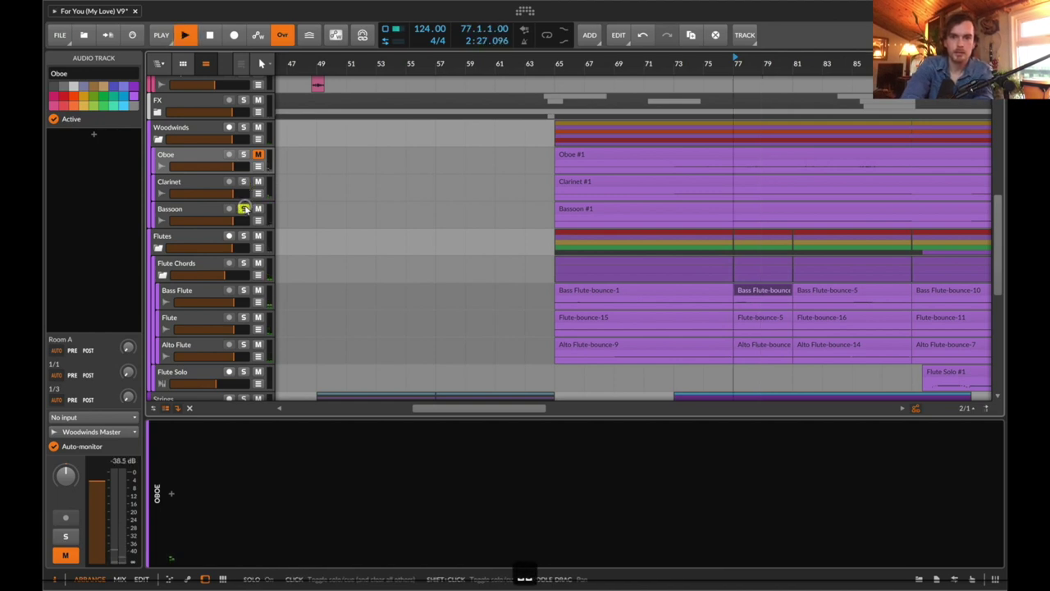
Step: Unmute the Oboe and play it soloed together with the Clarinet, Bassoon, Bass Flute, Flute and Alto Flute tracks
{"action": "left_click", "coordinate": [243, 155], "text": "ctrl"}
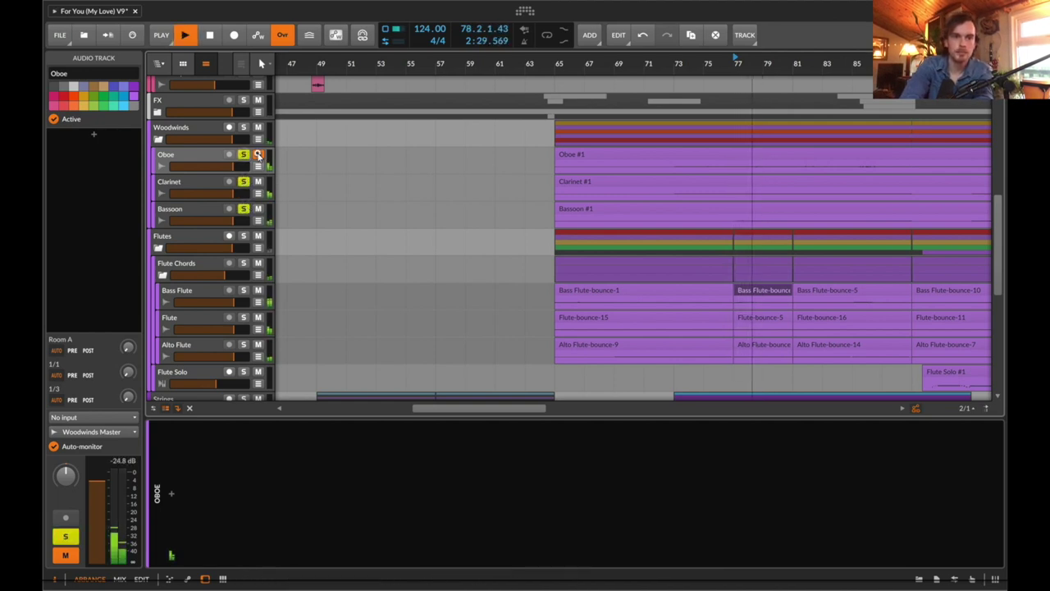
{"action": "left_click", "coordinate": [244, 291], "text": "ctrl"}
{"action": "left_click", "coordinate": [243, 318], "text": "ctrl"}
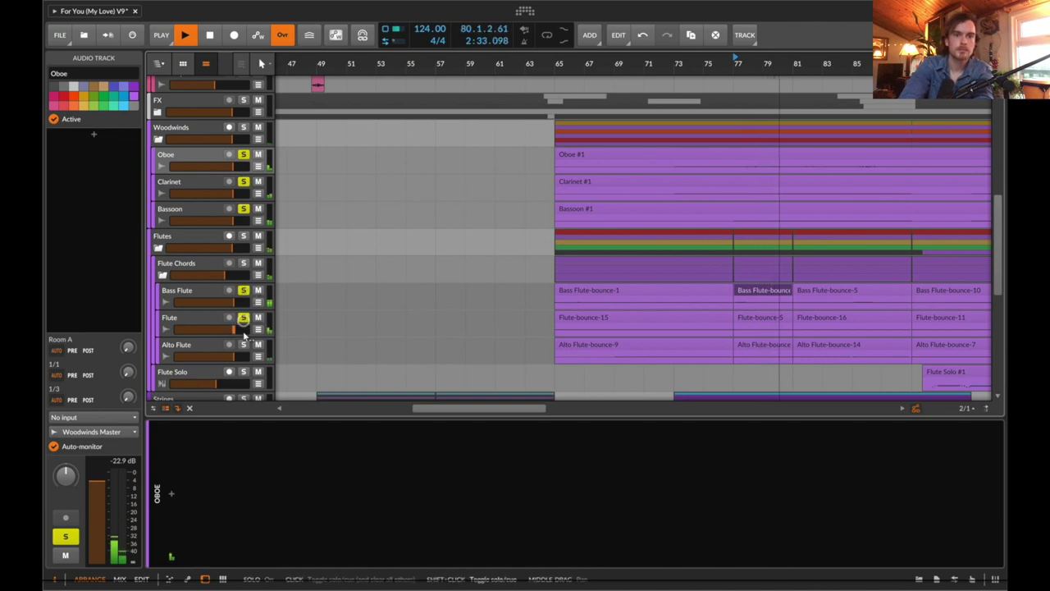
{"action": "scroll", "coordinate": [214, 357], "scroll_direction": "down", "scroll_amount": 3}
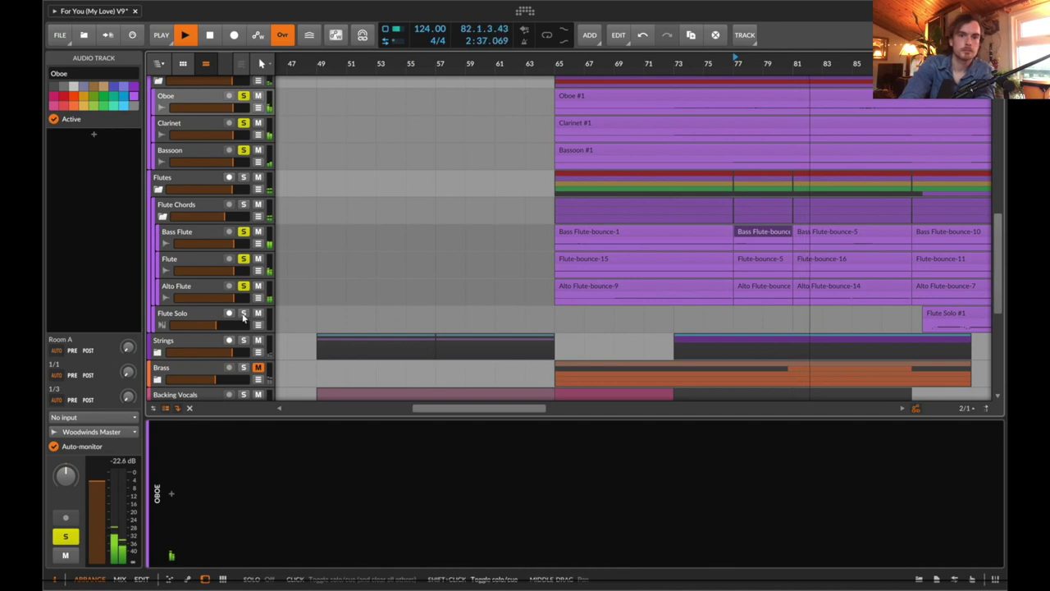
Step: Expand the Strings group and add its Violin and Viola tracks to the soloed tracks
{"action": "scroll", "coordinate": [244, 321], "scroll_direction": "down", "scroll_amount": 6}
{"action": "left_click", "coordinate": [158, 233]}
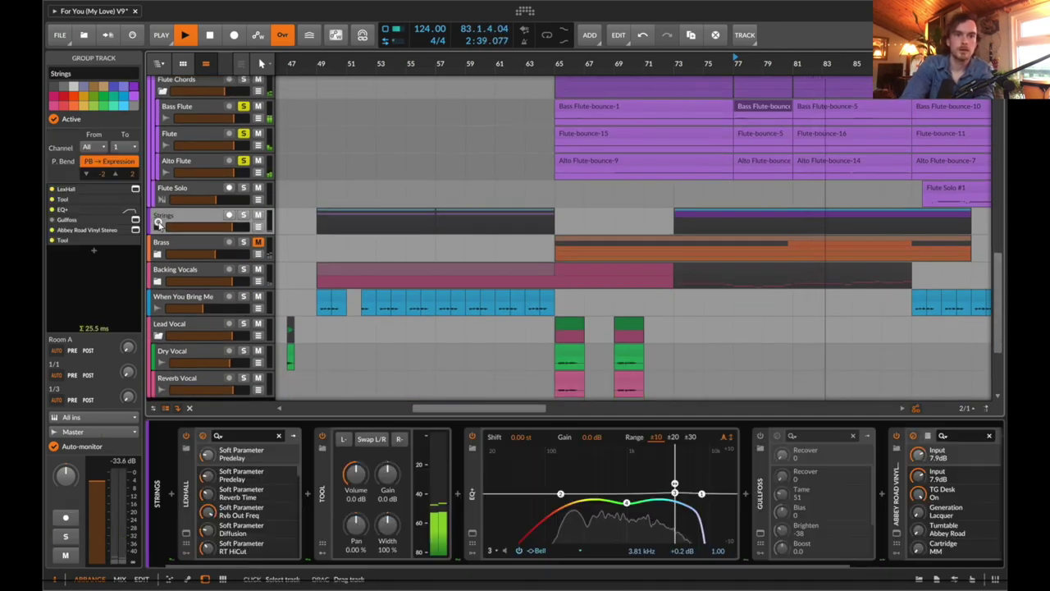
{"action": "left_click", "coordinate": [157, 226]}
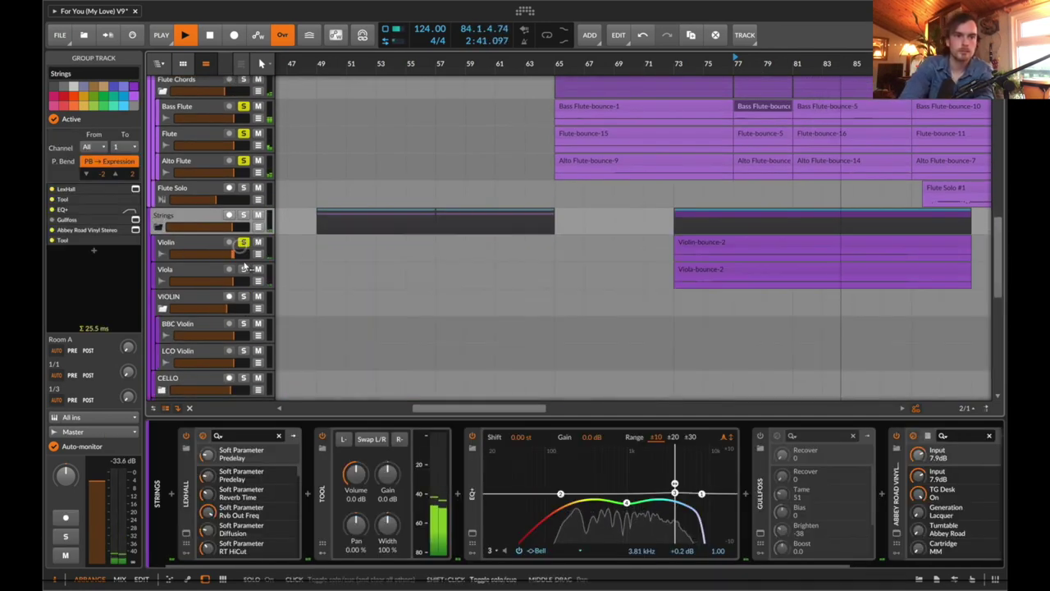
{"action": "scroll", "coordinate": [243, 258], "scroll_direction": "down", "scroll_amount": 12}
{"action": "scroll", "coordinate": [243, 271], "scroll_direction": "up", "scroll_amount": 7}
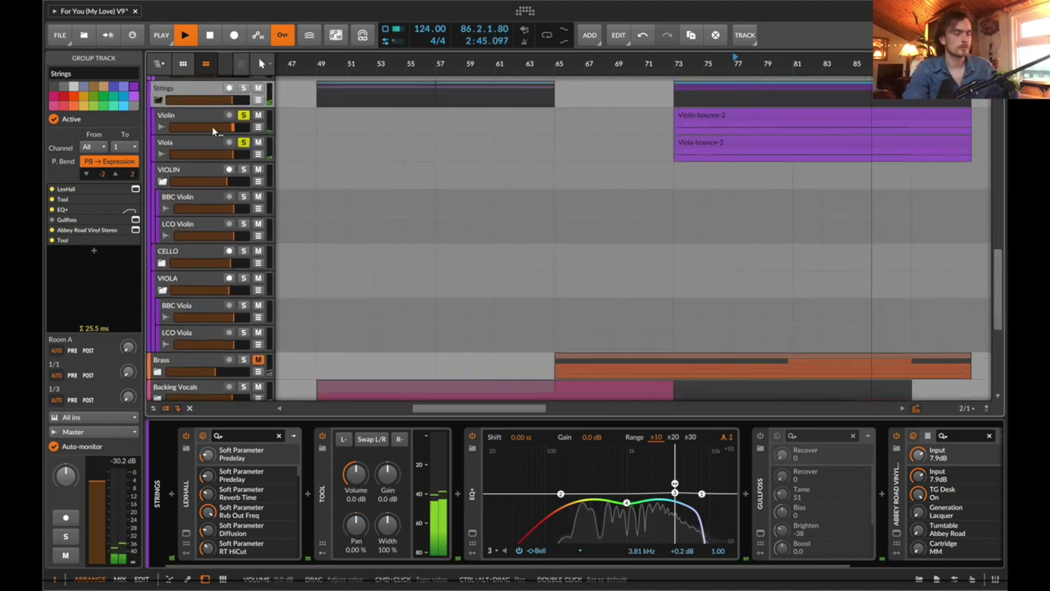
Step: Clear the woodwind, flute and string solos, play from bar 65, and set the play start to bar 73
{"action": "scroll", "coordinate": [614, 152], "scroll_direction": "up", "scroll_amount": 6}
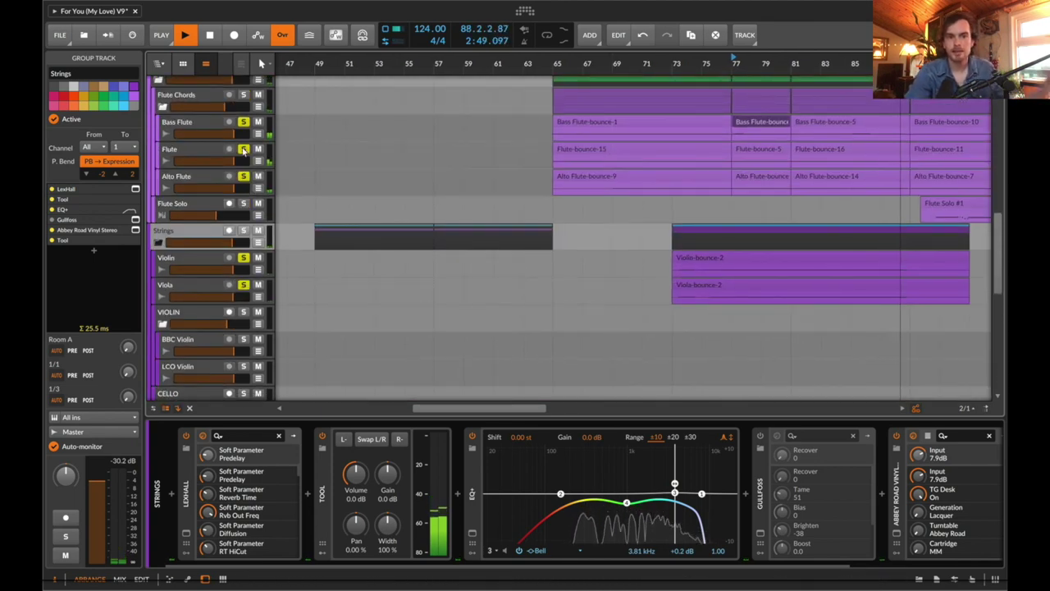
{"action": "left_click", "coordinate": [243, 177]}
{"action": "key", "text": "space"}
{"action": "left_click", "coordinate": [692, 172]}
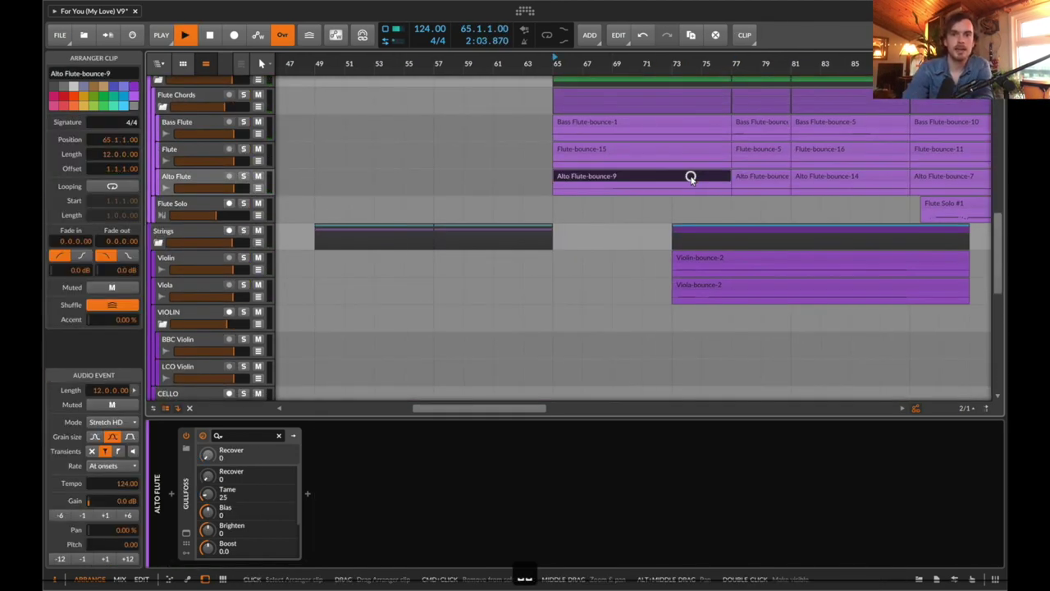
{"action": "key", "text": "space"}
{"action": "left_click", "coordinate": [680, 189]}
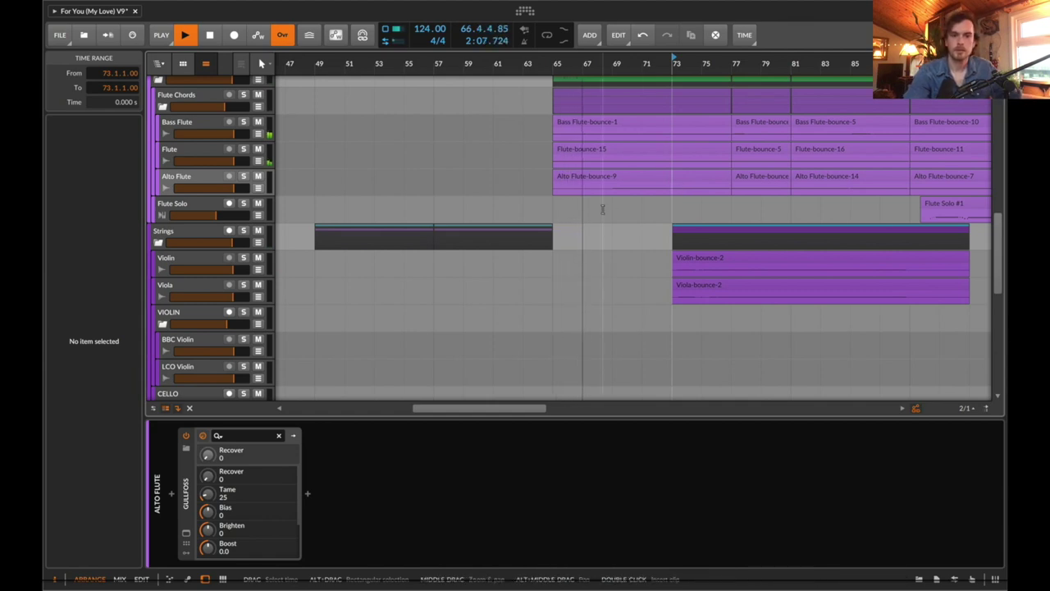
Step: Expand the Brass group, unmute it and set its volume to 0.0 dB
{"action": "scroll", "coordinate": [603, 209], "scroll_direction": "down", "scroll_amount": 10}
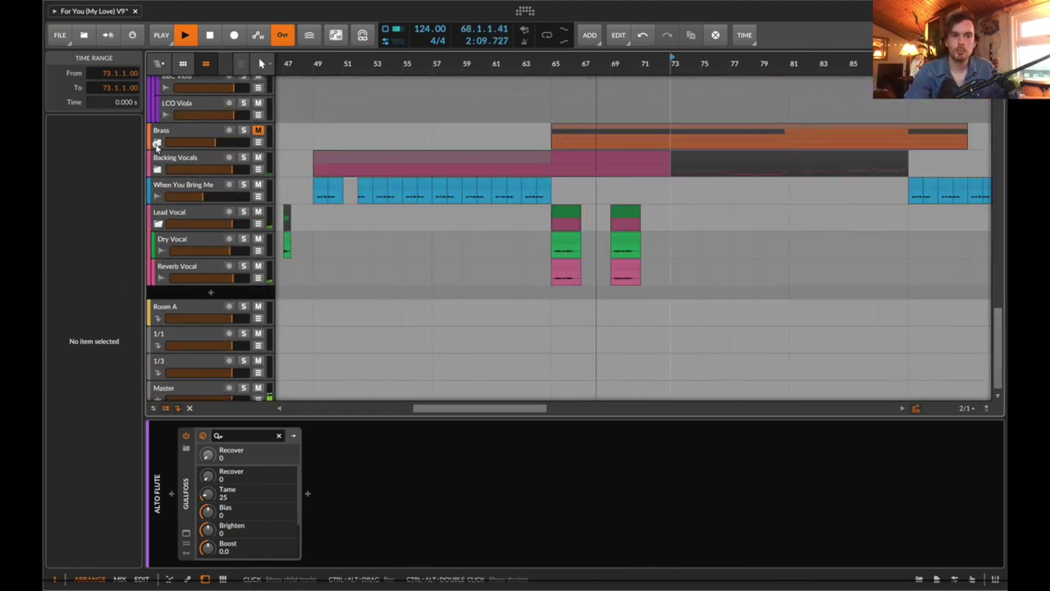
{"action": "left_click", "coordinate": [157, 143]}
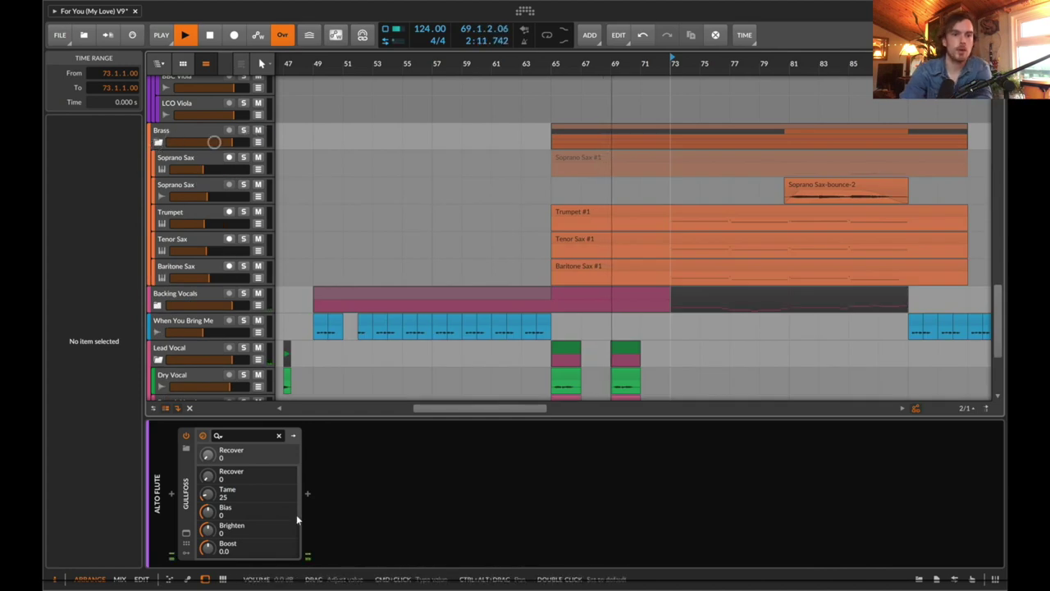
Step: Add a Bitwig Reverb after Gullfoss on the Alto Flute track and set its reverb time to 6.74 s
{"action": "type", "text": "v"}
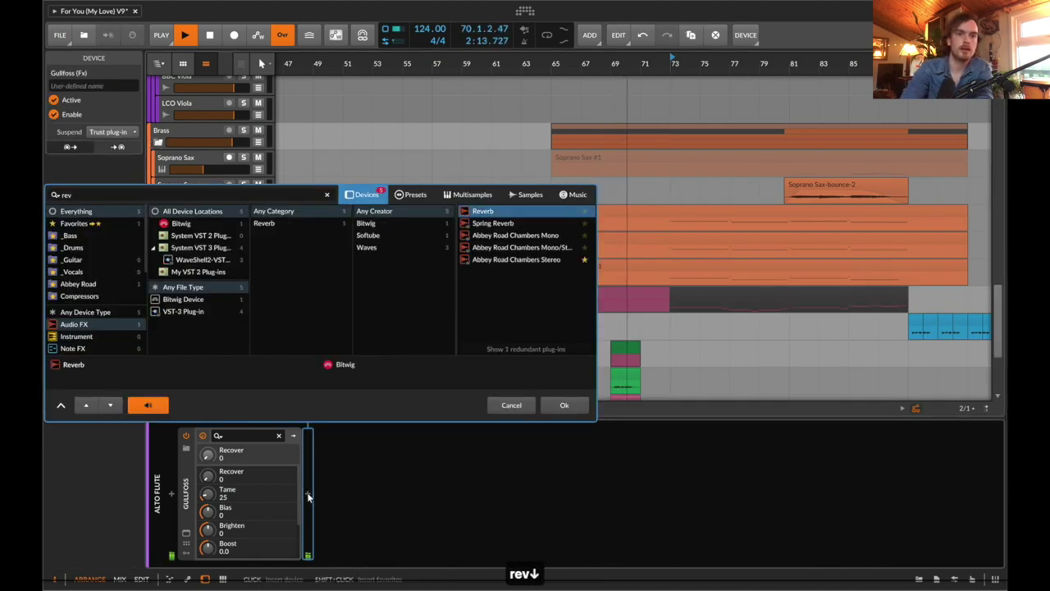
{"action": "key", "text": "Return"}
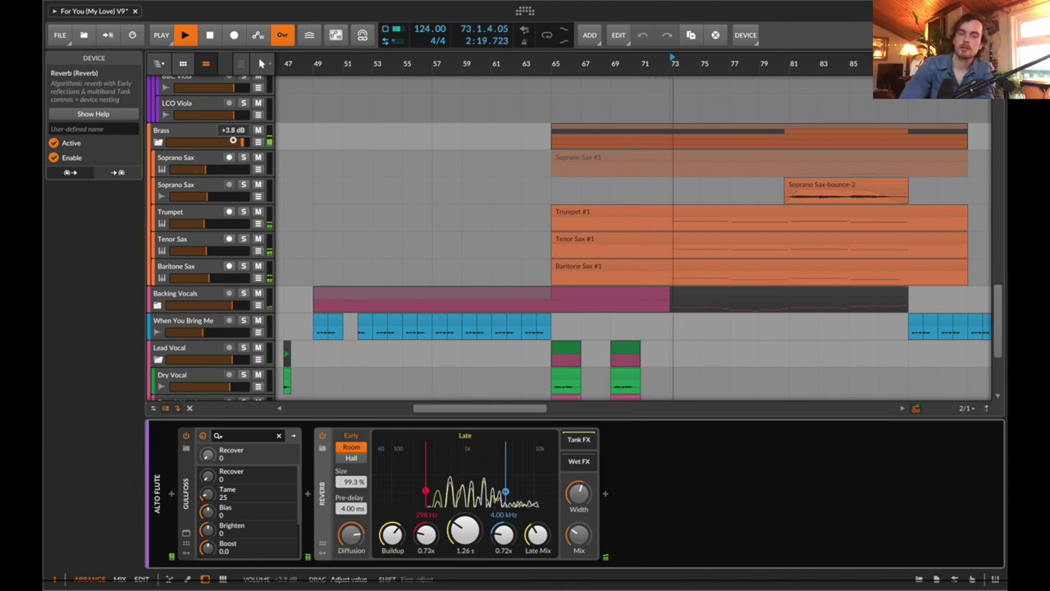
{"action": "left_click_drag", "start_coordinate": [464, 532], "coordinate": [464, 513]}
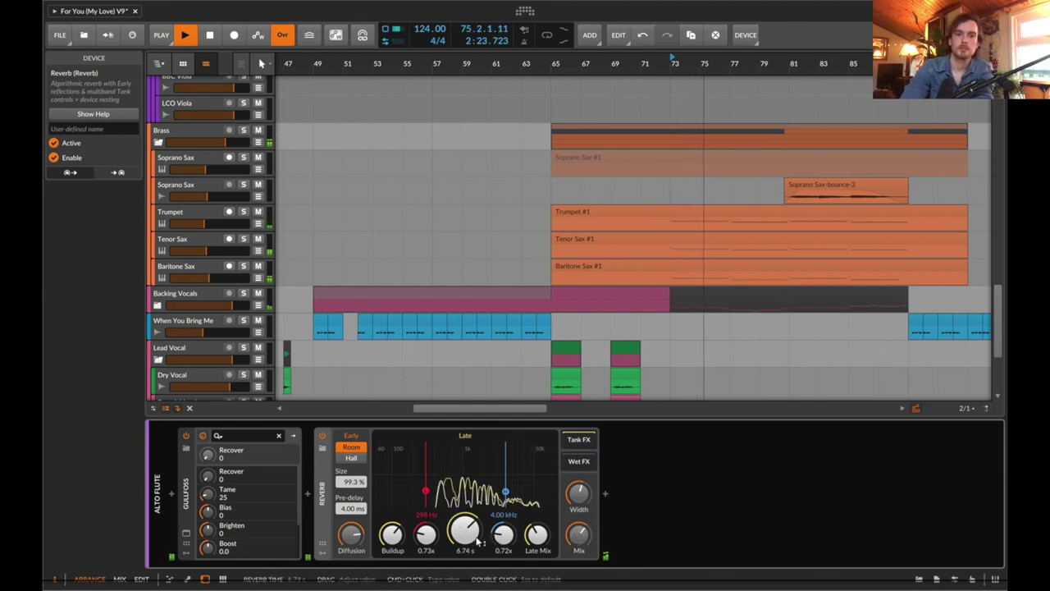
Step: Set the Brass group's volume to -5.5 dB while listening in the full mix
{"action": "mouse_move", "coordinate": [218, 142]}
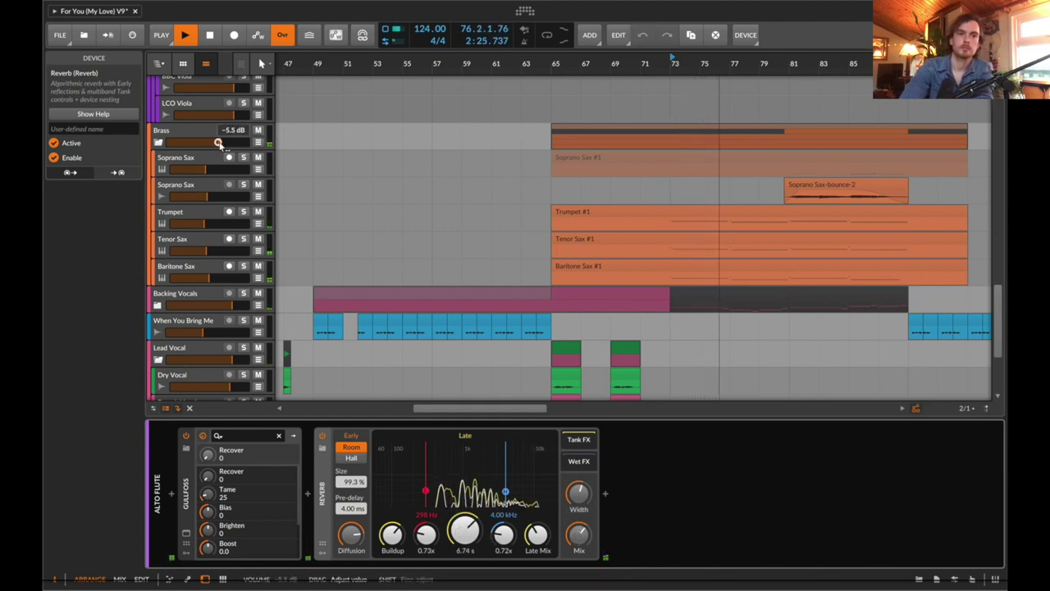
{"action": "left_click_drag", "start_coordinate": [218, 143], "coordinate": [220, 145]}
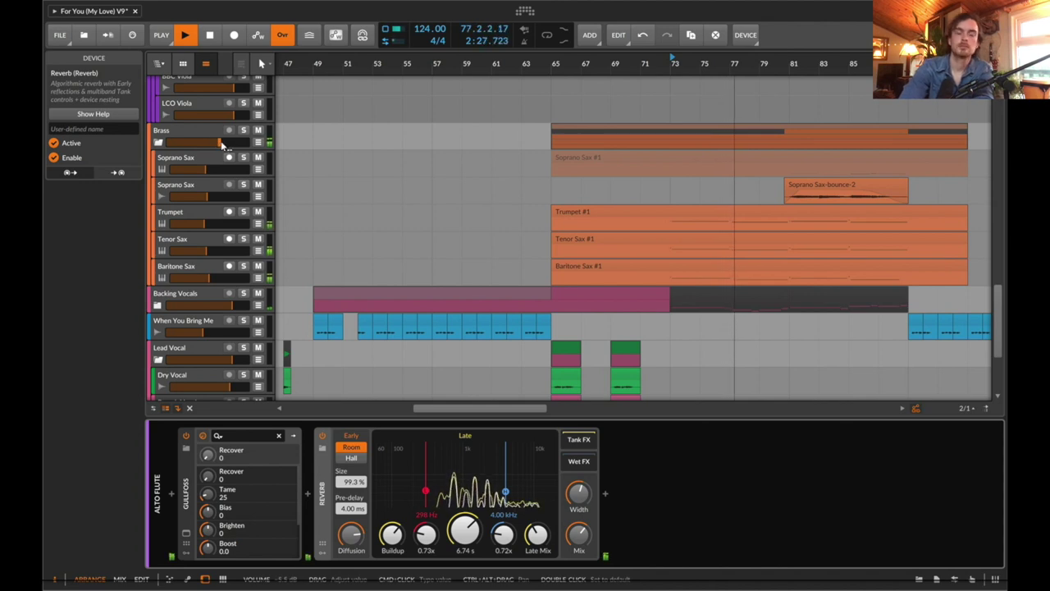
Step: Check the Brass group's level in the full mix and solo the Backing Vocals group
{"action": "left_click", "coordinate": [220, 144]}
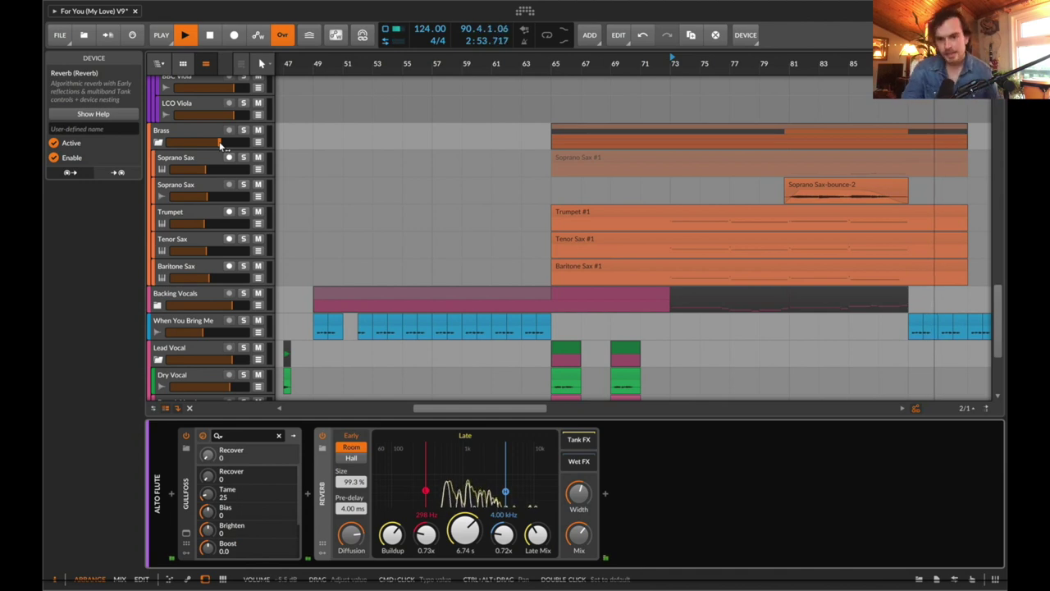
{"action": "left_click", "coordinate": [243, 294]}
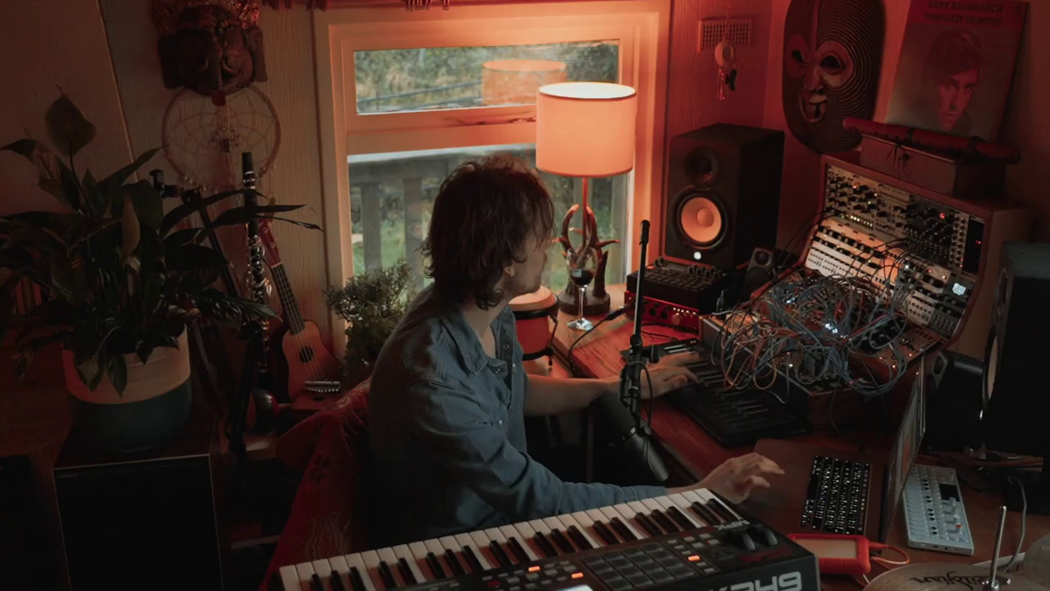
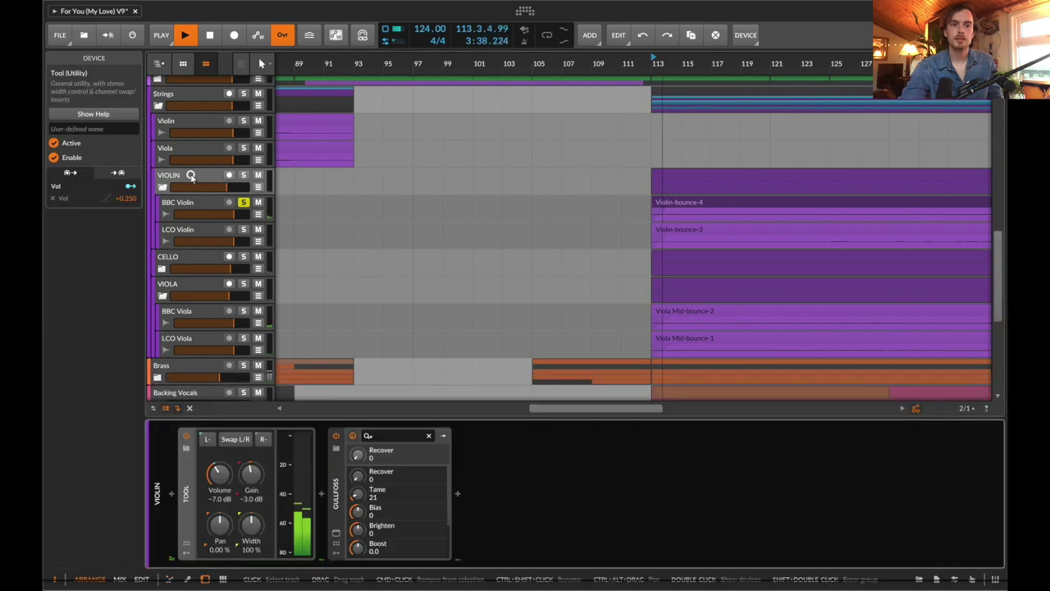
Step: Disable the Tool device on the VIOLIN group and both Tool devices in the Strings group's chain
{"action": "scroll", "coordinate": [526, 193], "scroll_direction": "up", "scroll_amount": 2}
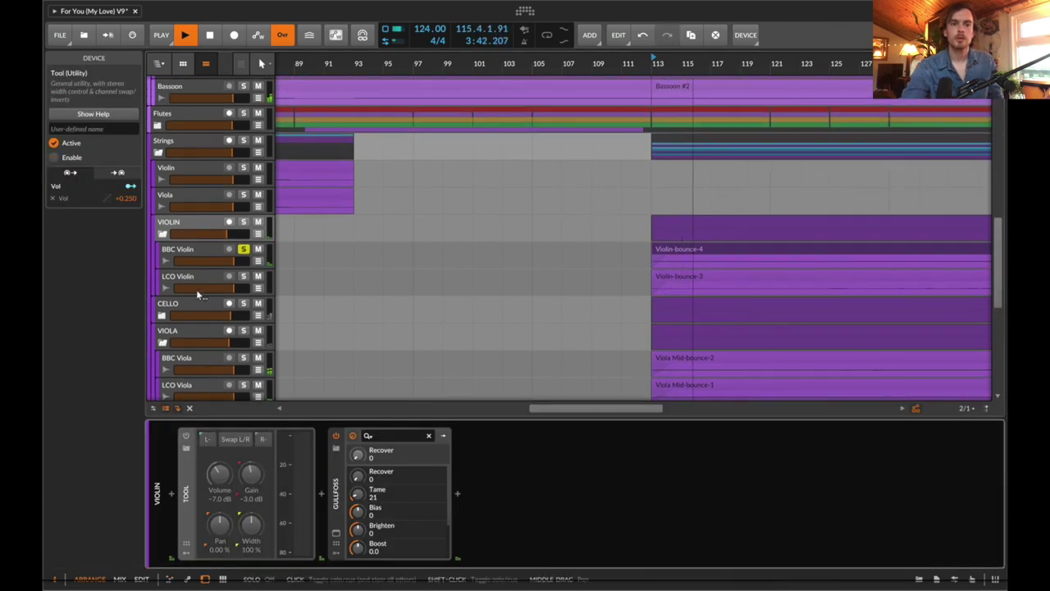
{"action": "left_click", "coordinate": [189, 147]}
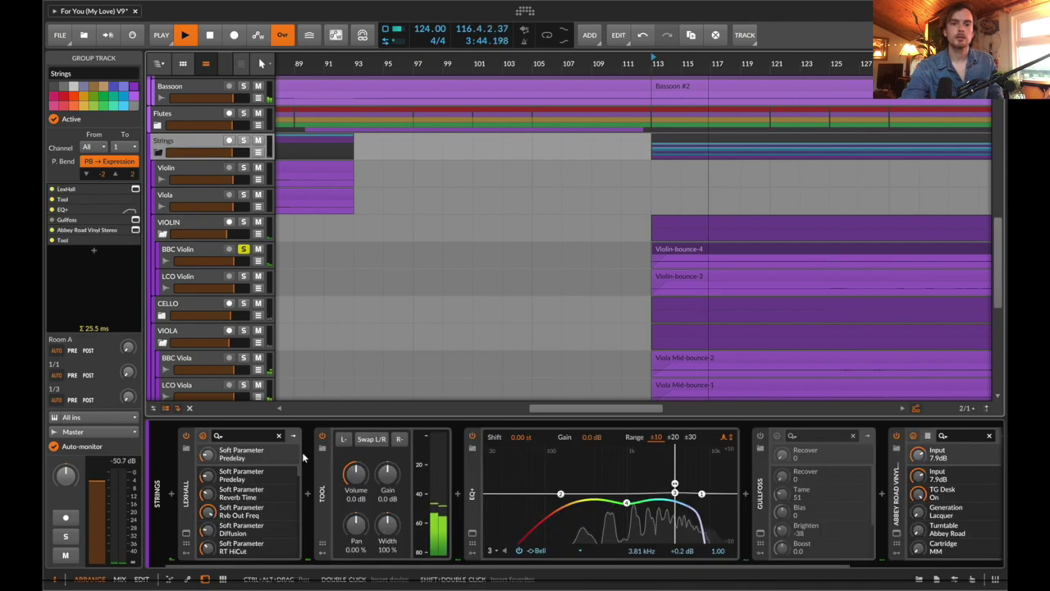
{"action": "scroll", "coordinate": [365, 446], "scroll_direction": "right", "scroll_amount": 3}
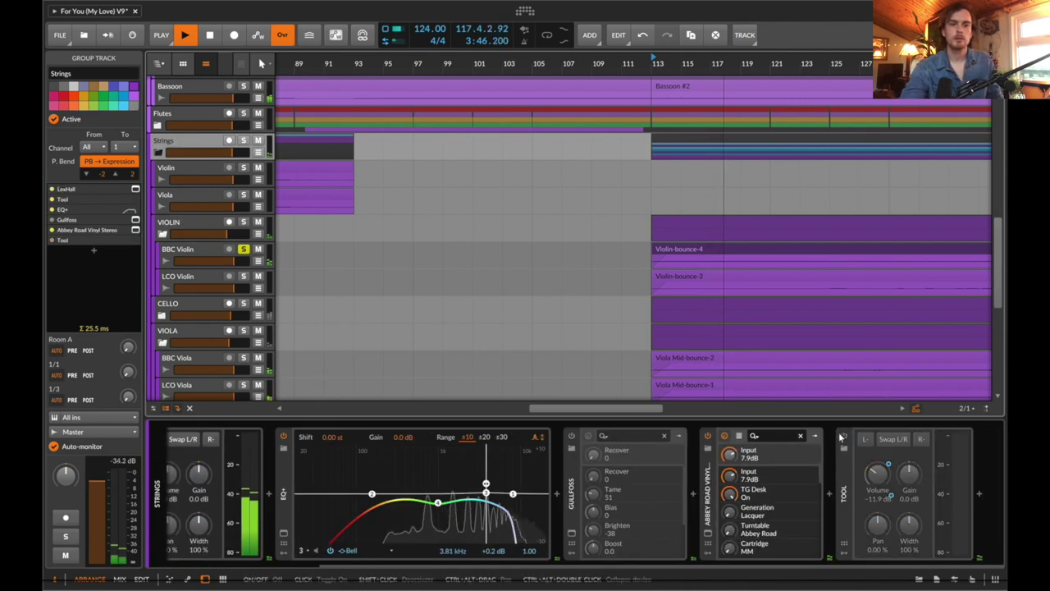
{"action": "scroll", "coordinate": [320, 438], "scroll_direction": "left", "scroll_amount": 3}
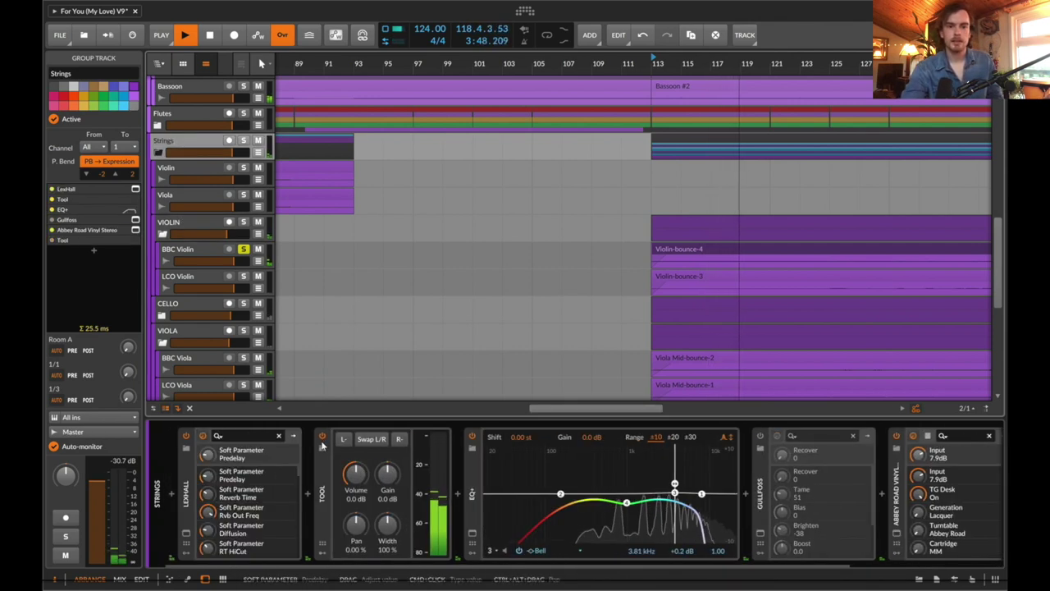
{"action": "left_click", "coordinate": [320, 437]}
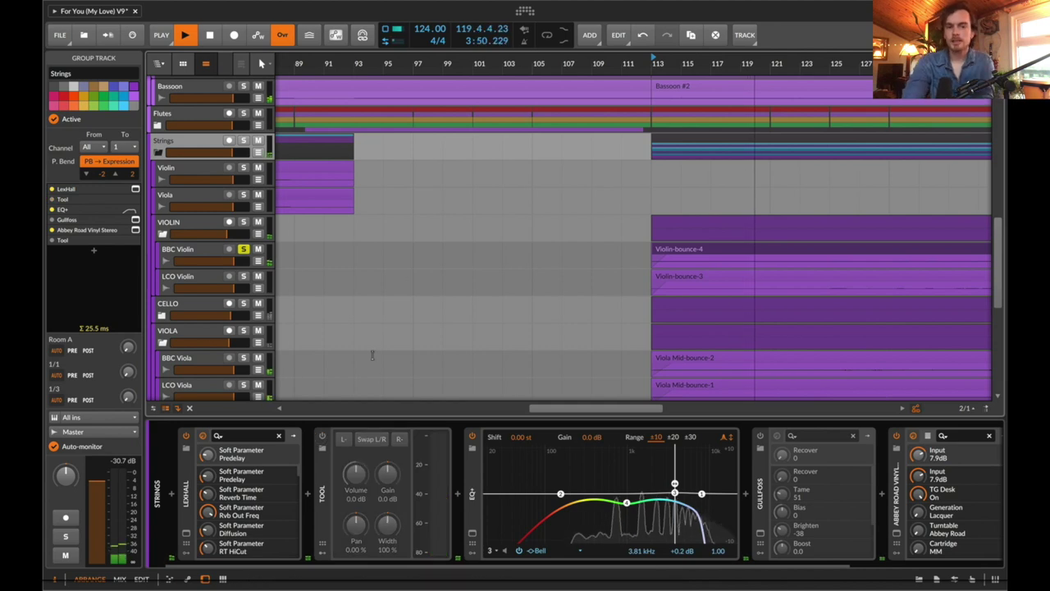
Step: Solo LCO Violin alongside BBC Violin, check its device chain and listen from bar 129
{"action": "left_click", "coordinate": [243, 277]}
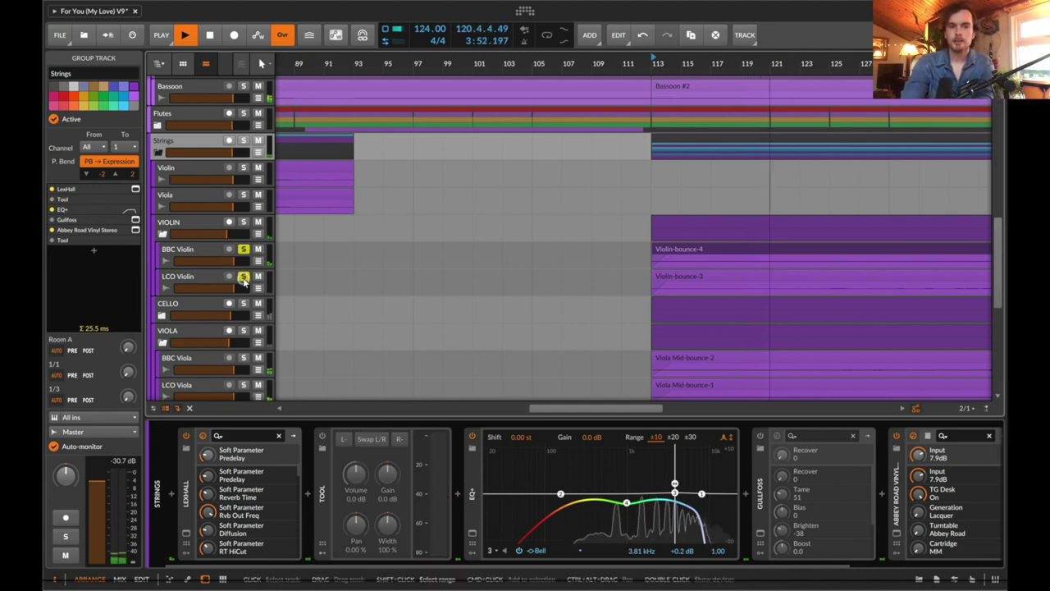
{"action": "left_click", "coordinate": [205, 281]}
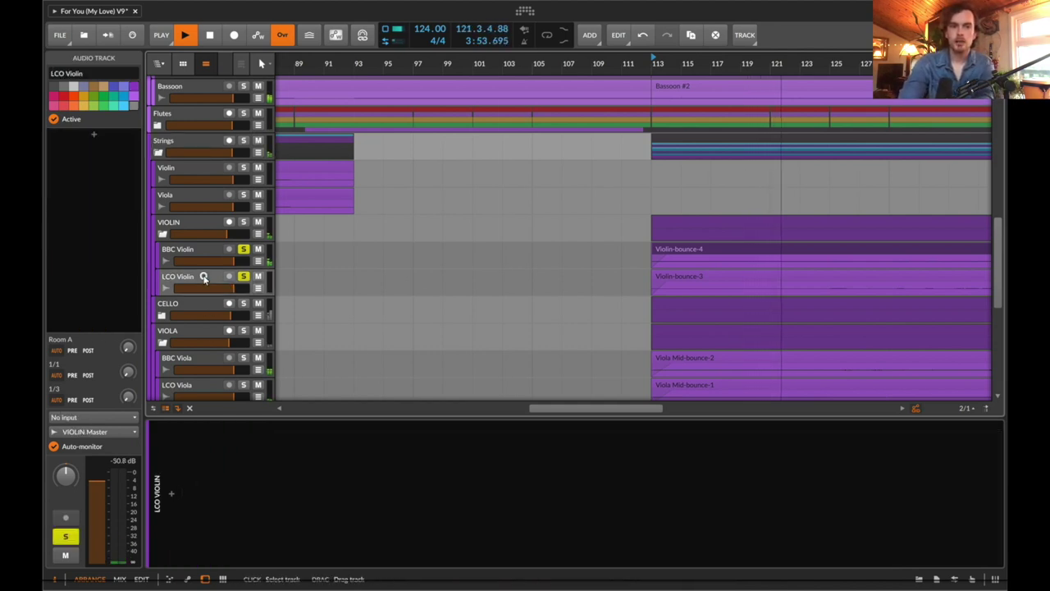
{"action": "left_click", "coordinate": [897, 287]}
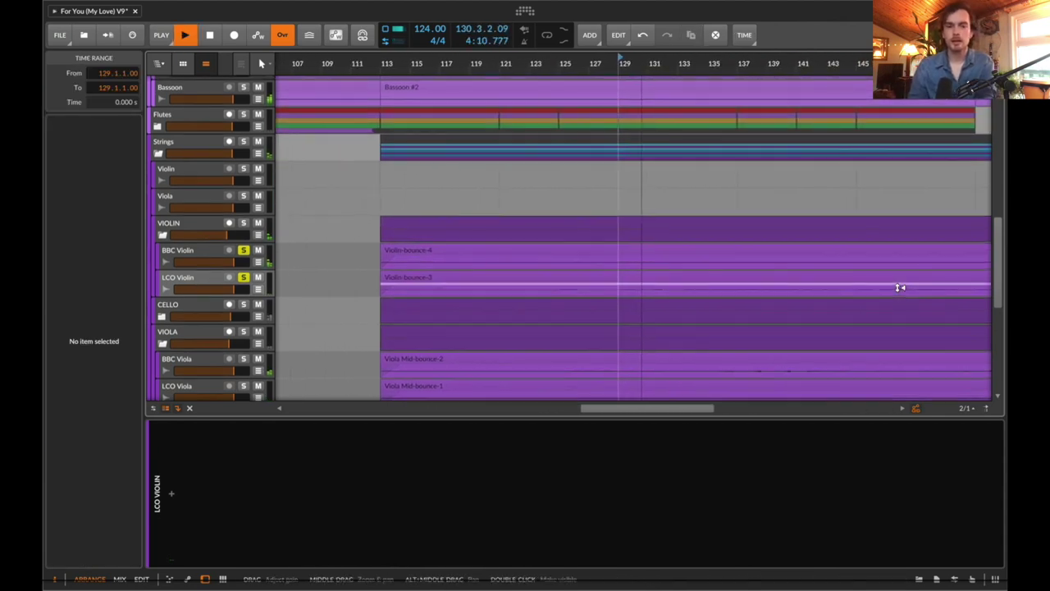
Step: Listen to BBC Viola and LCO Viola with the soloed violins while inspecting the VIOLA group's devices, and stop playback
{"action": "scroll", "coordinate": [597, 361], "scroll_direction": "down", "scroll_amount": 3}
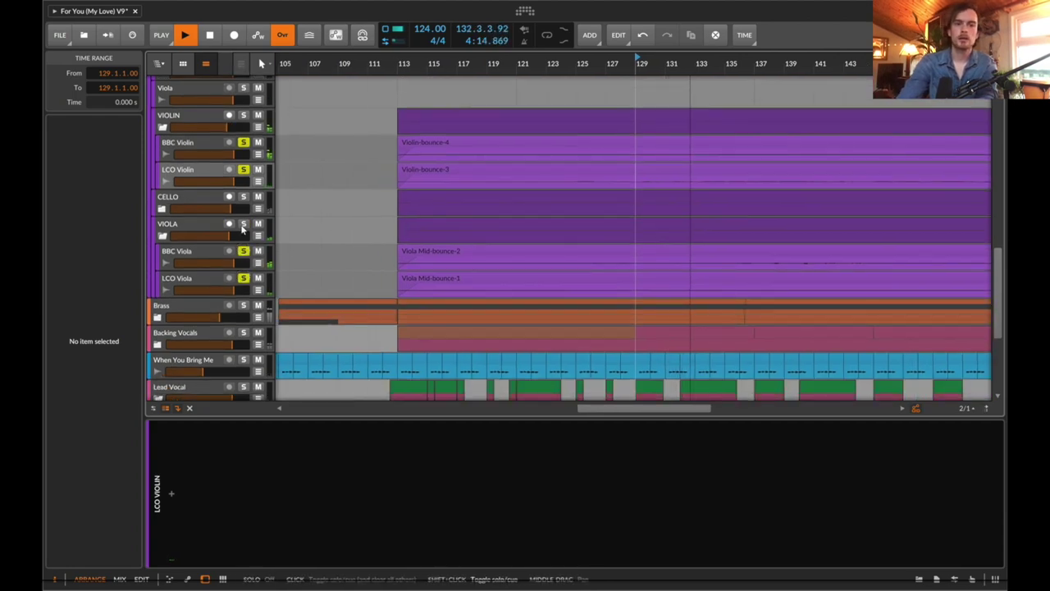
{"action": "left_click", "coordinate": [197, 231]}
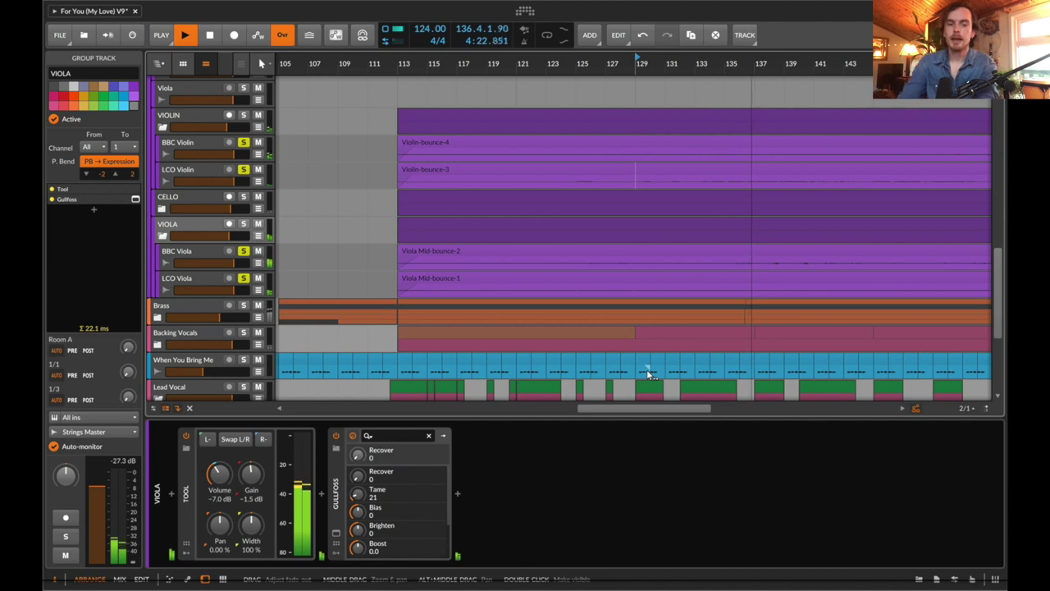
{"action": "key", "text": "space"}
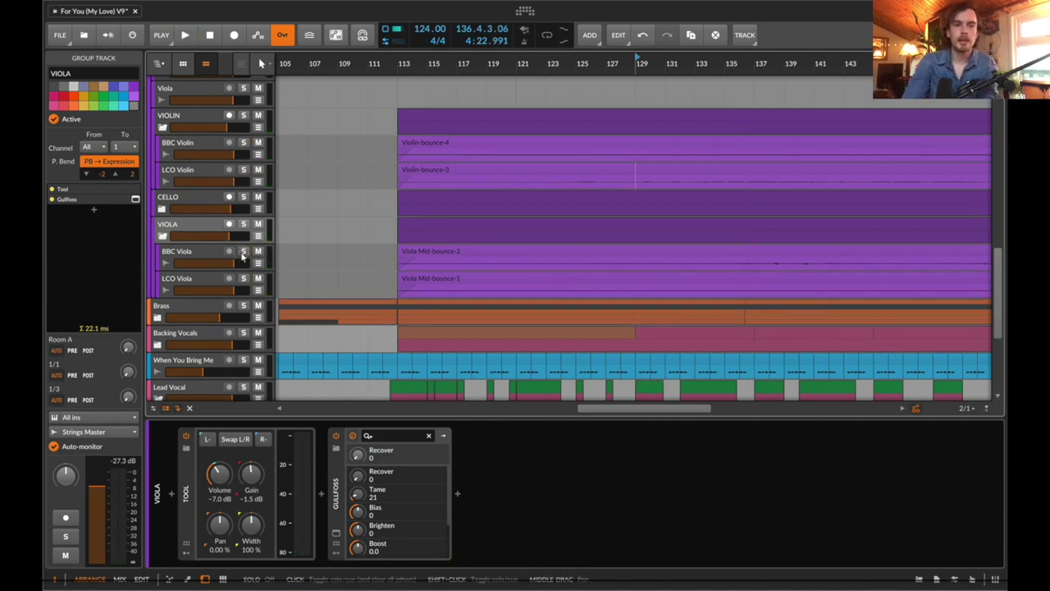
Step: Solo the Bassline, Guitars, Keys, Synths and Woodwinds tracks together
{"action": "scroll", "coordinate": [156, 238], "scroll_direction": "up", "scroll_amount": 10}
{"action": "left_click", "coordinate": [158, 258]}
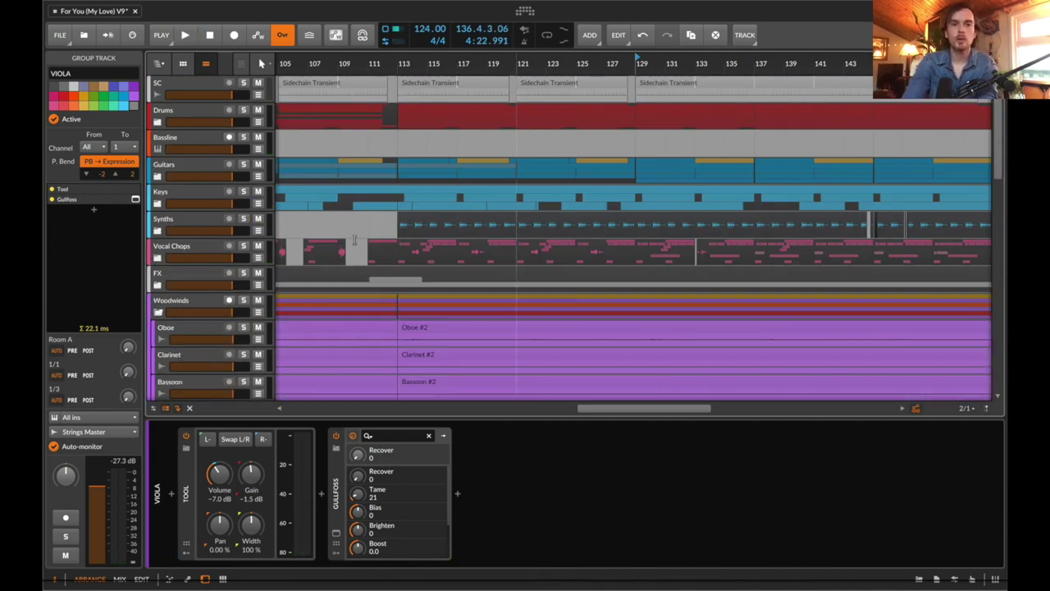
{"action": "scroll", "coordinate": [272, 135], "scroll_direction": "left", "scroll_amount": 5}
{"action": "scroll", "coordinate": [247, 160], "scroll_direction": "left", "scroll_amount": 3}
{"action": "left_click", "coordinate": [243, 164]}
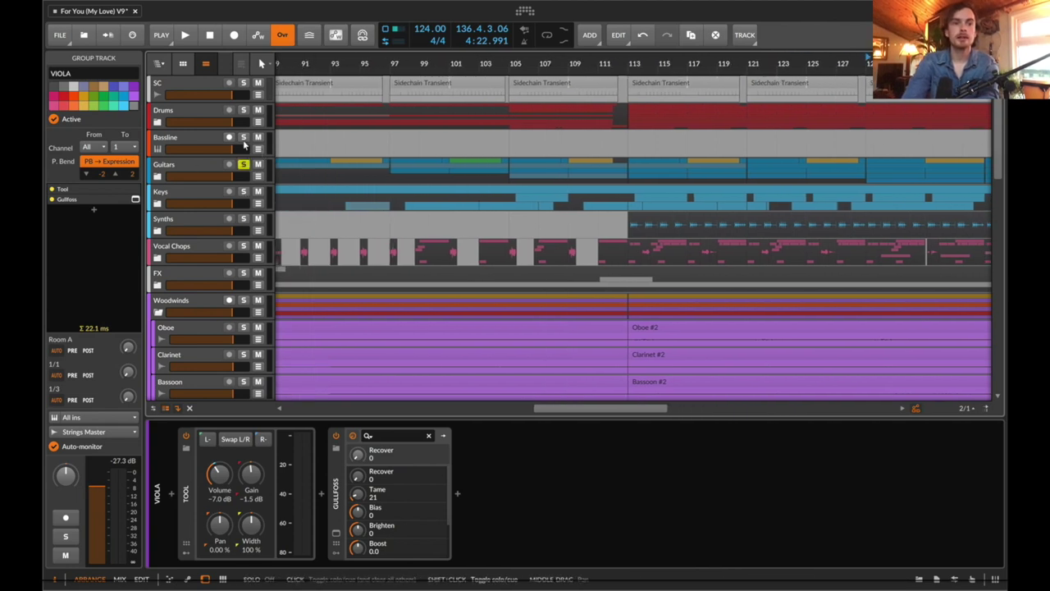
{"action": "left_click", "coordinate": [243, 220]}
{"action": "left_click", "coordinate": [243, 302]}
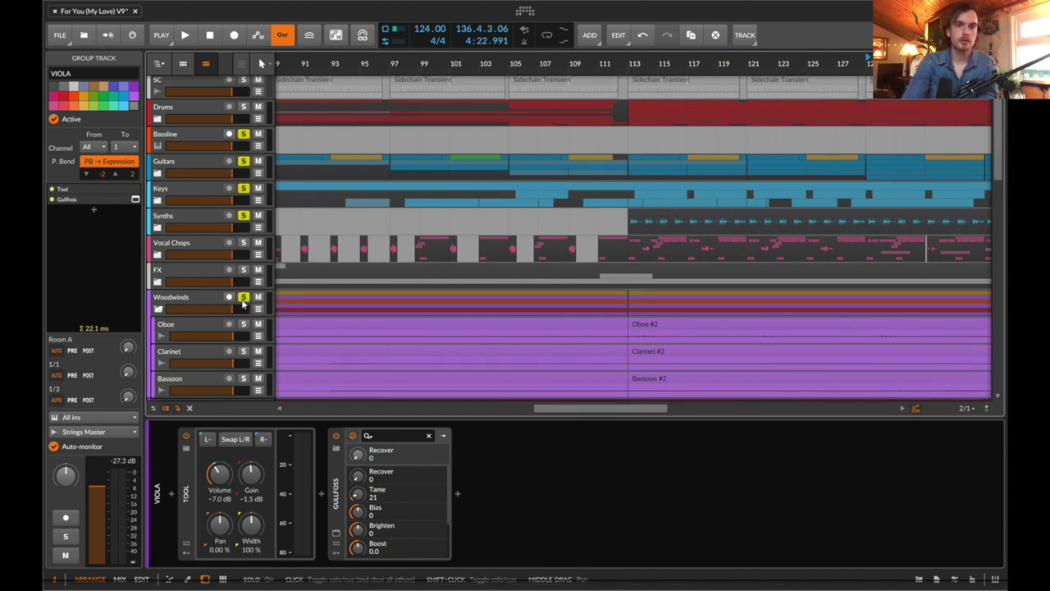
Step: Add the Flutes and Strings groups to the solo, and collapse the Woodwinds and Strings groups
{"action": "left_click", "coordinate": [157, 312]}
{"action": "scroll", "coordinate": [239, 287], "scroll_direction": "down", "scroll_amount": 2}
{"action": "left_click", "coordinate": [242, 271]}
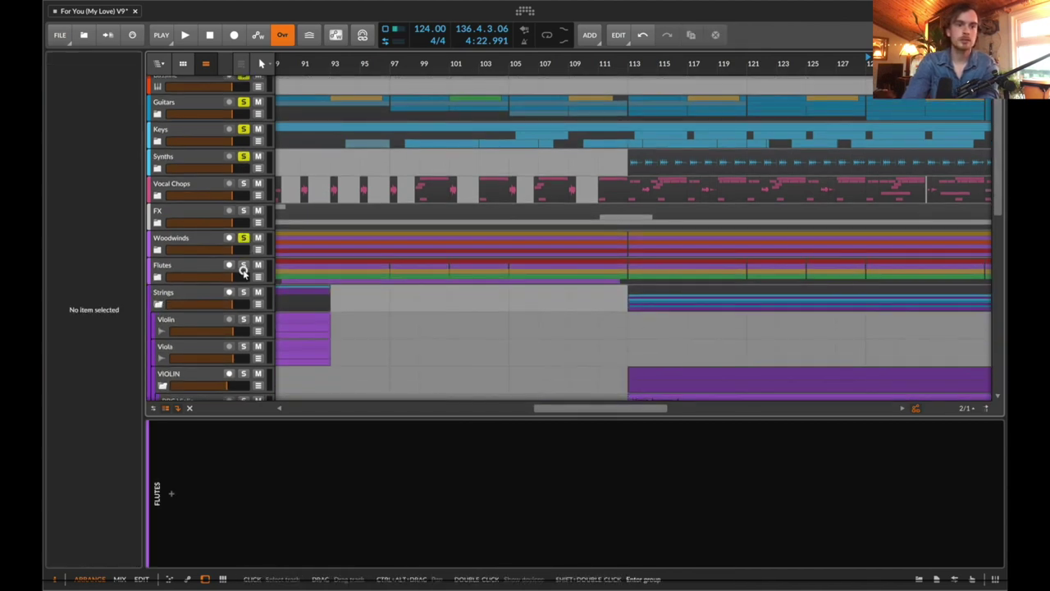
{"action": "left_click", "coordinate": [158, 304]}
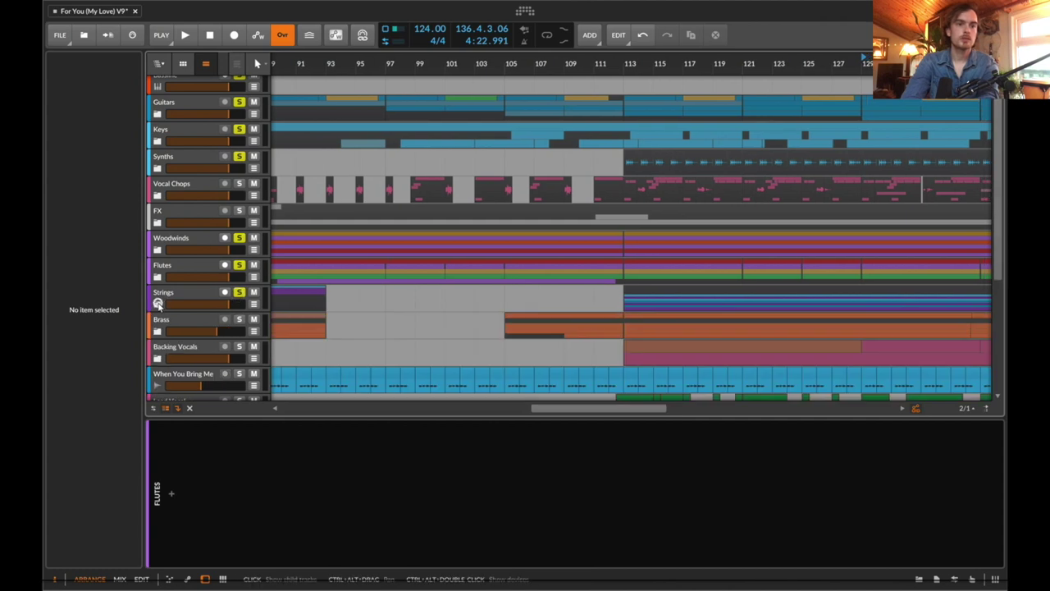
Step: Play the soloed groups from bar 93 and stop after listening to the section
{"action": "left_click", "coordinate": [464, 298]}
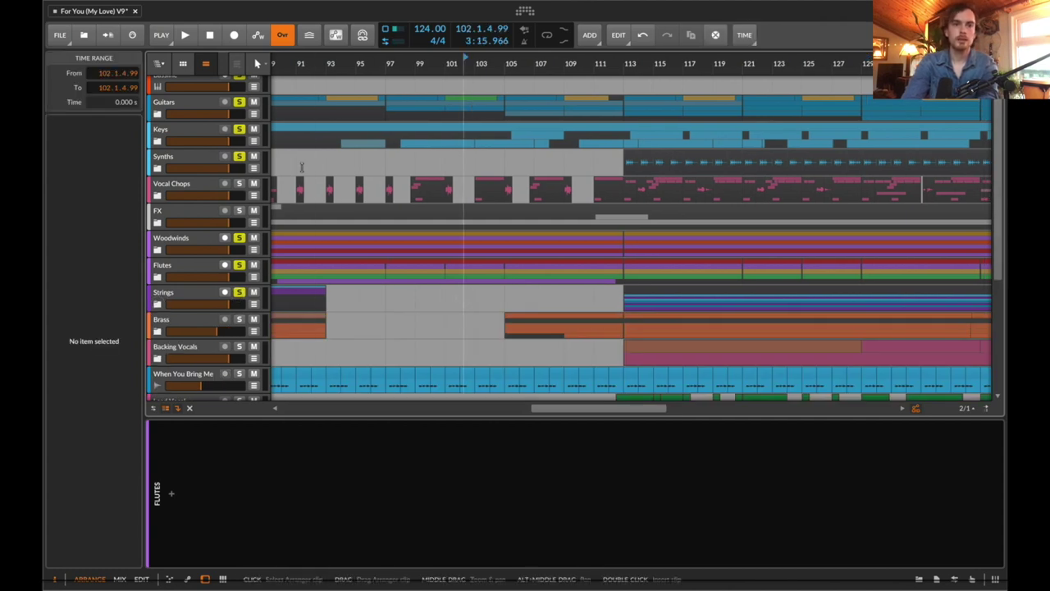
{"action": "left_click", "coordinate": [324, 117]}
{"action": "key", "text": "space"}
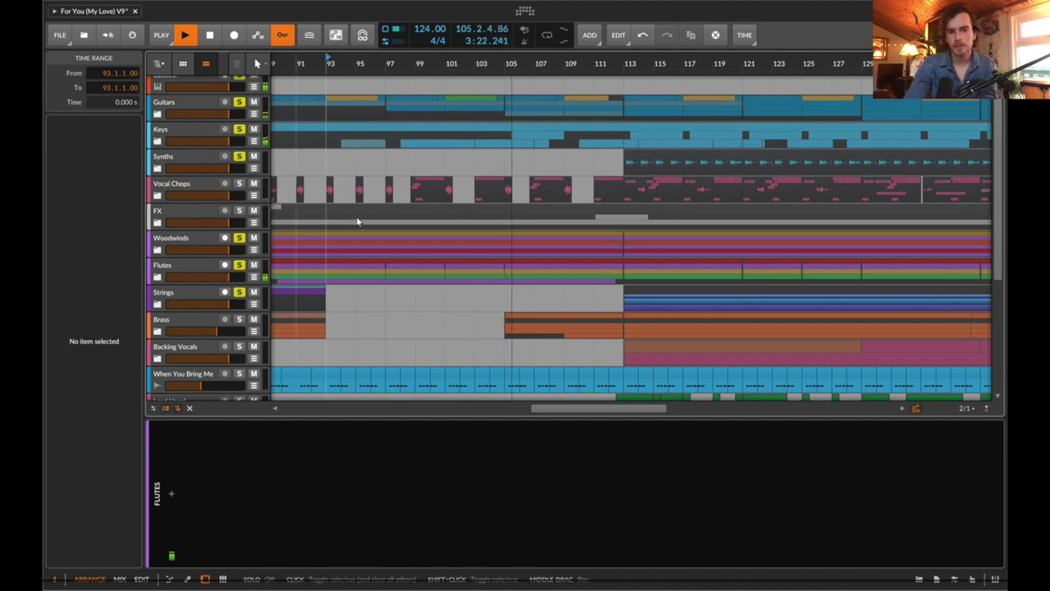
{"action": "key", "text": "space"}
Step: Solo only the Brass group and examine its sax and trumpet tracks before clearing the solo and collapsing the group
{"action": "left_click", "coordinate": [239, 319]}
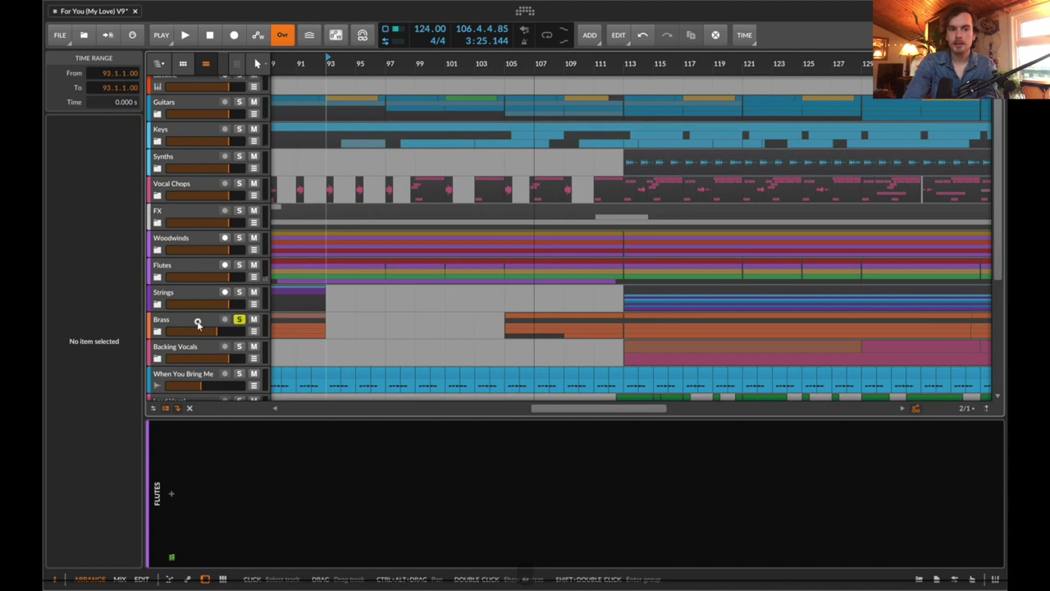
{"action": "left_click", "coordinate": [197, 323]}
{"action": "left_click", "coordinate": [154, 331]}
{"action": "scroll", "coordinate": [447, 237], "scroll_direction": "down", "scroll_amount": 5}
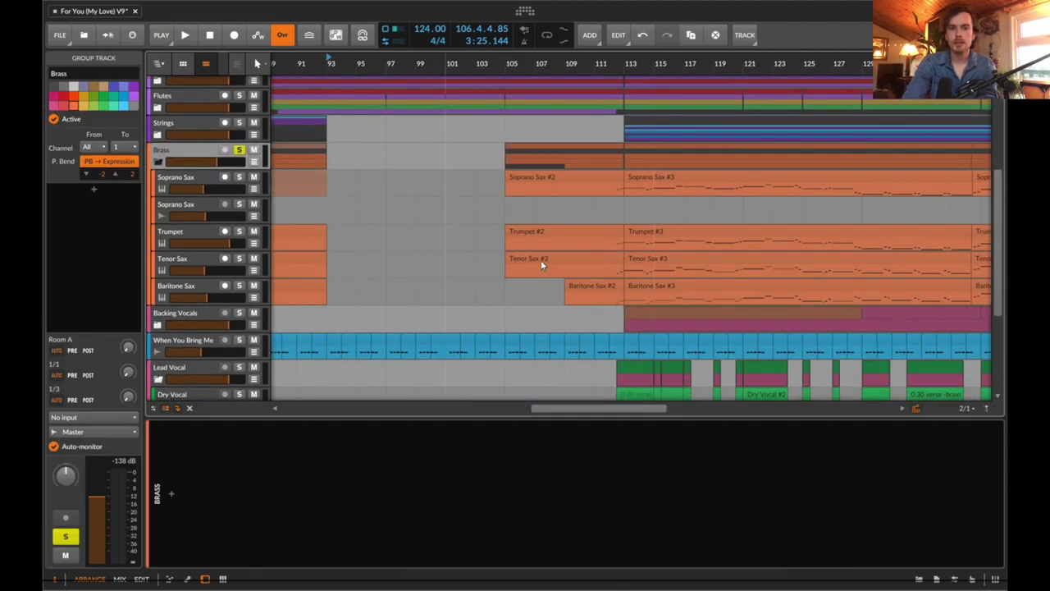
{"action": "left_click", "coordinate": [238, 150]}
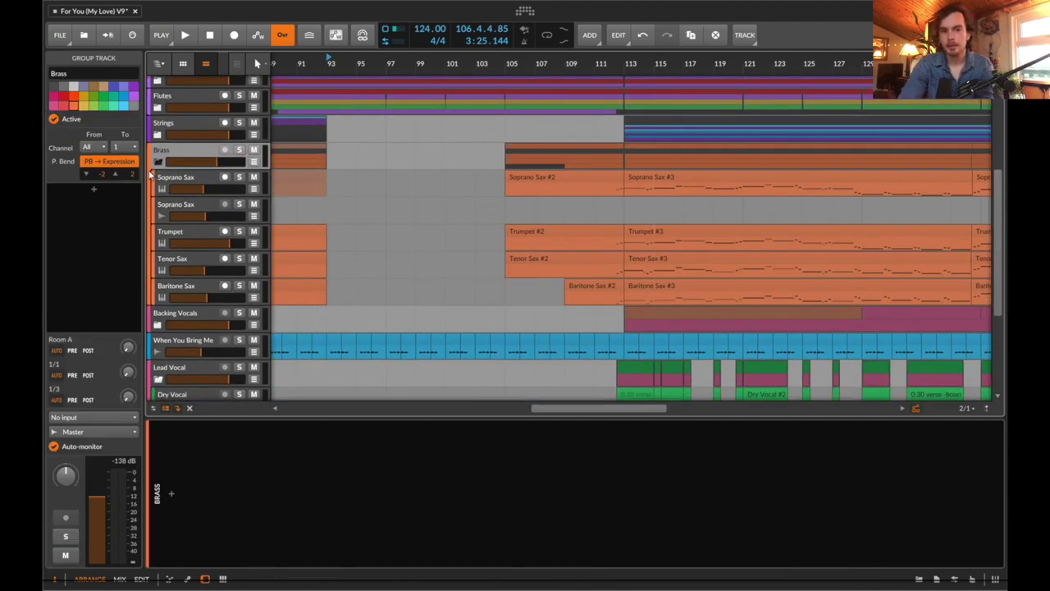
{"action": "left_click", "coordinate": [154, 163]}
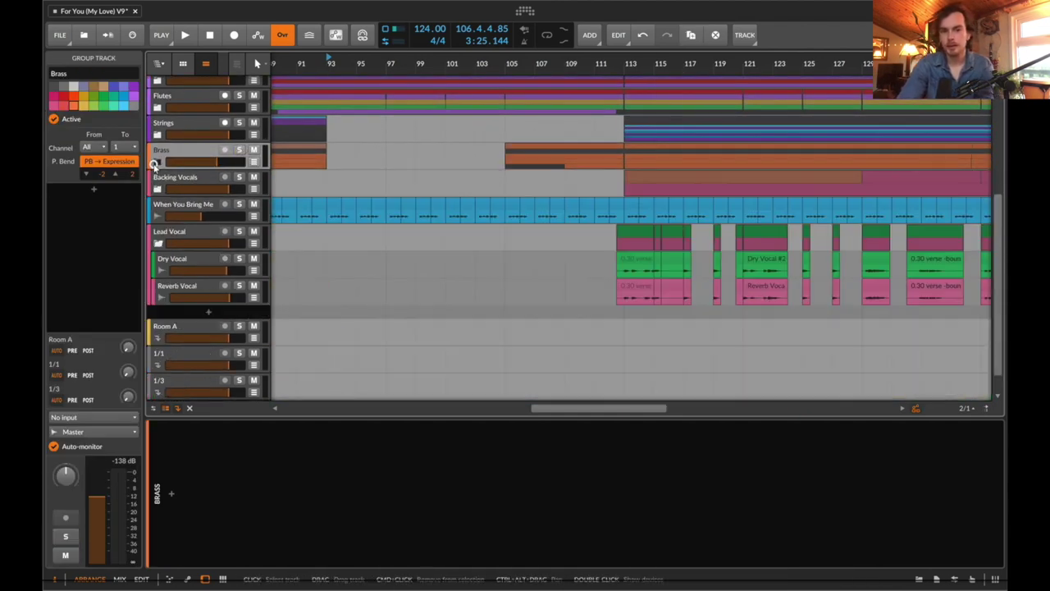
Step: Mute the Lead Vocal group and play the full mix from bar 111 with the Brass group expanded
{"action": "left_click", "coordinate": [254, 231]}
{"action": "key", "text": "space"}
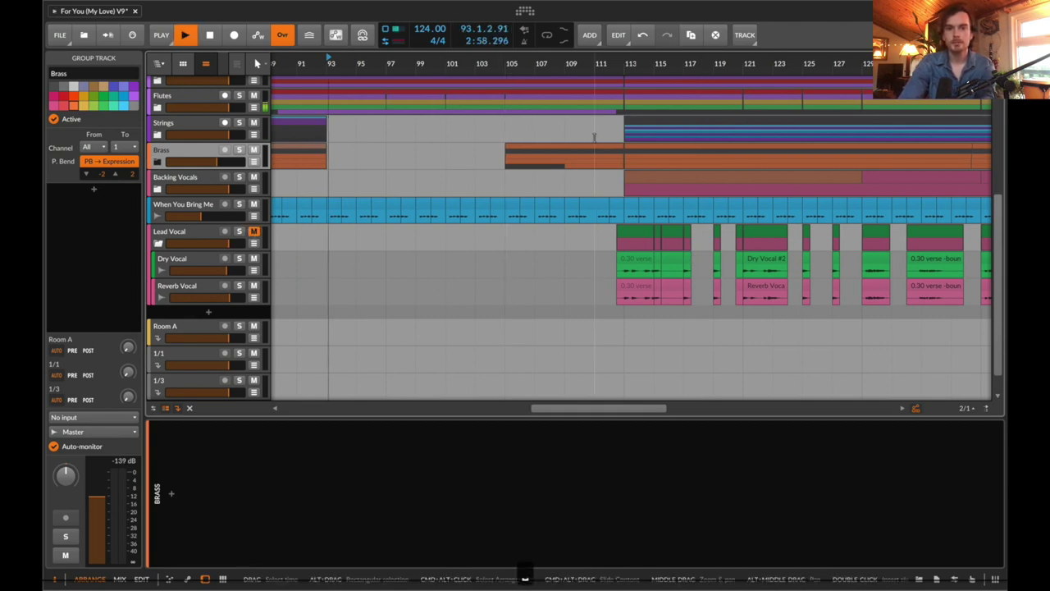
{"action": "left_click", "coordinate": [592, 156]}
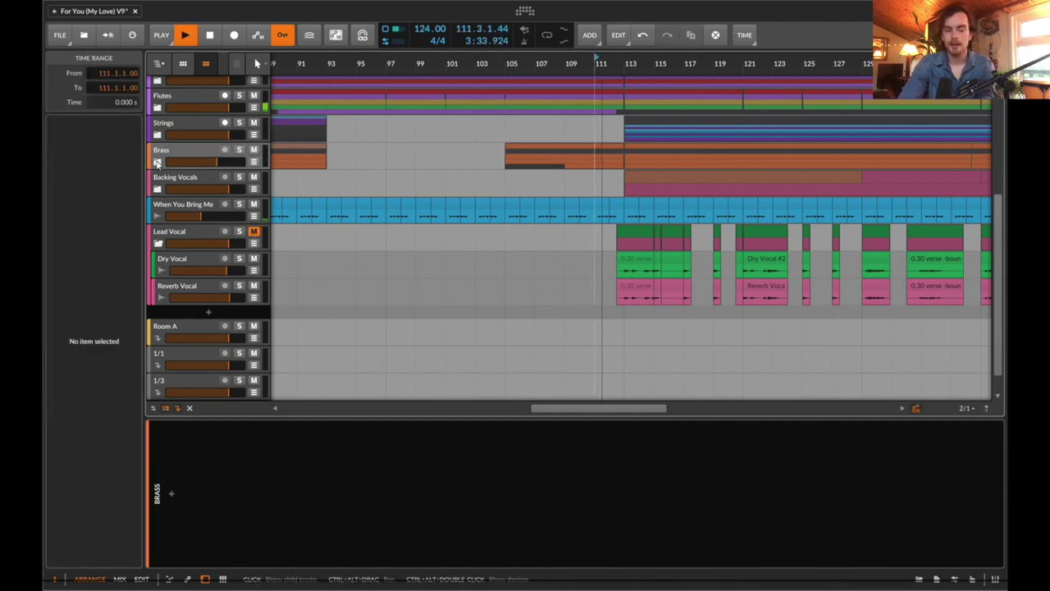
{"action": "left_click", "coordinate": [158, 161]}
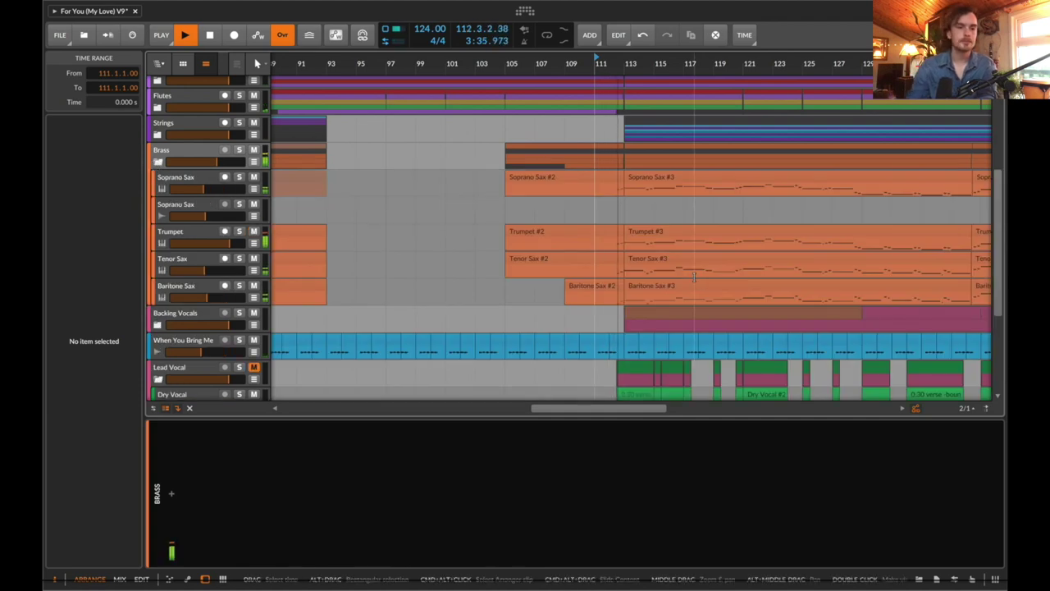
Step: Lower the Trumpet track's volume to about -9 dB and set the Brass group's volume to -4.6 dB
{"action": "mouse_move", "coordinate": [217, 244]}
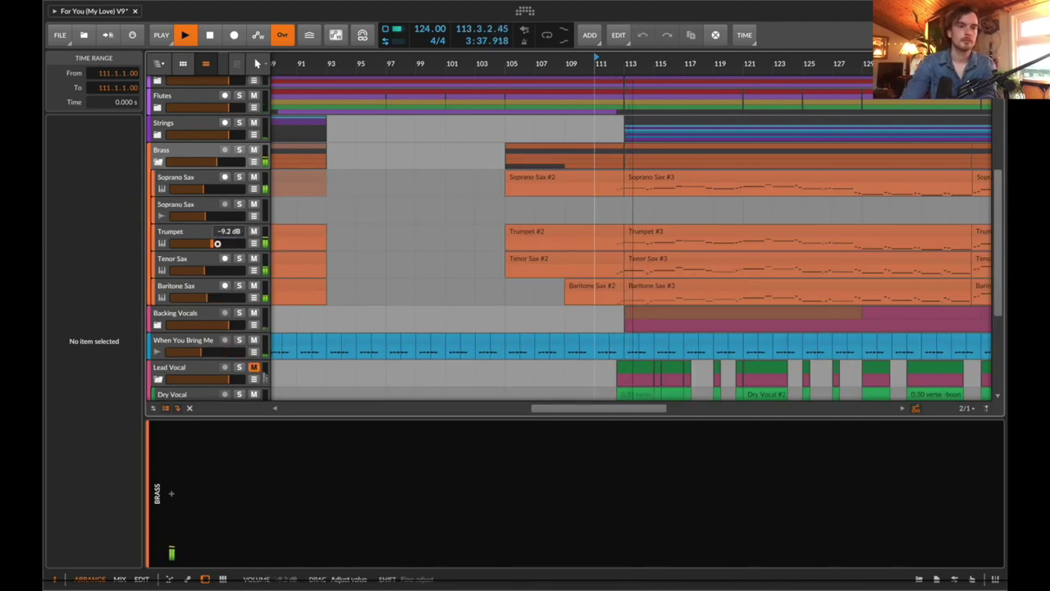
{"action": "scroll", "coordinate": [217, 244], "scroll_direction": "down", "scroll_amount": 1}
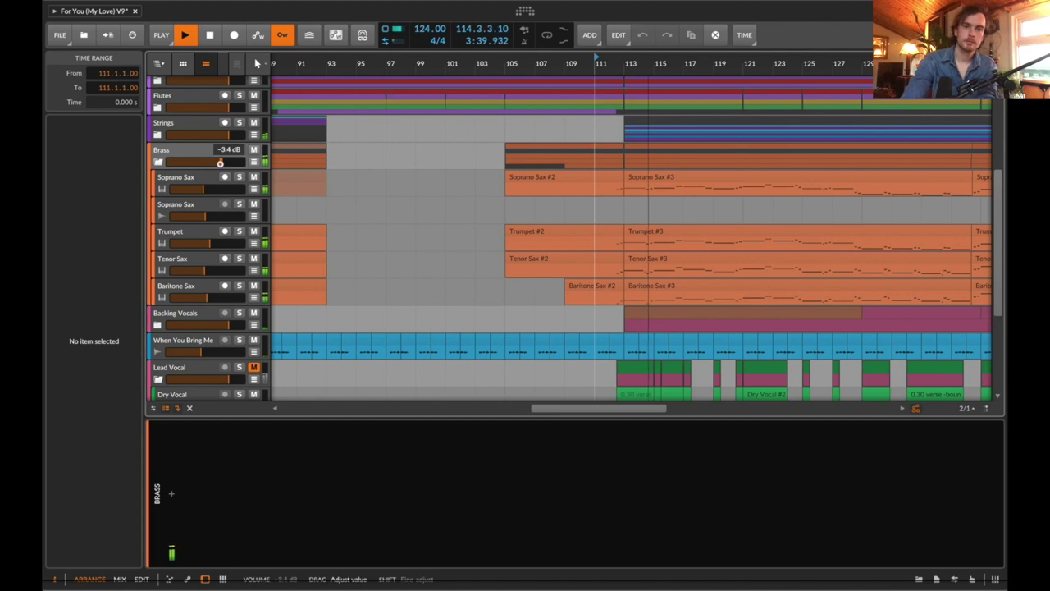
{"action": "scroll", "coordinate": [220, 163], "scroll_direction": "down", "scroll_amount": 2}
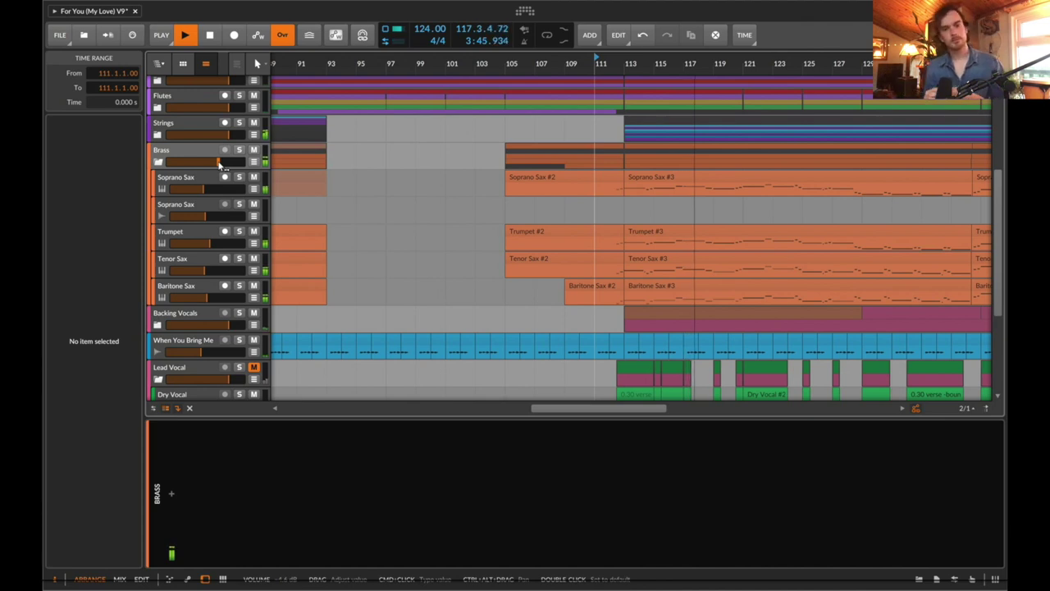
Step: Set the Strings group's volume to -9.0 dB while the full mix plays
{"action": "scroll", "coordinate": [215, 174], "scroll_direction": "up", "scroll_amount": 2}
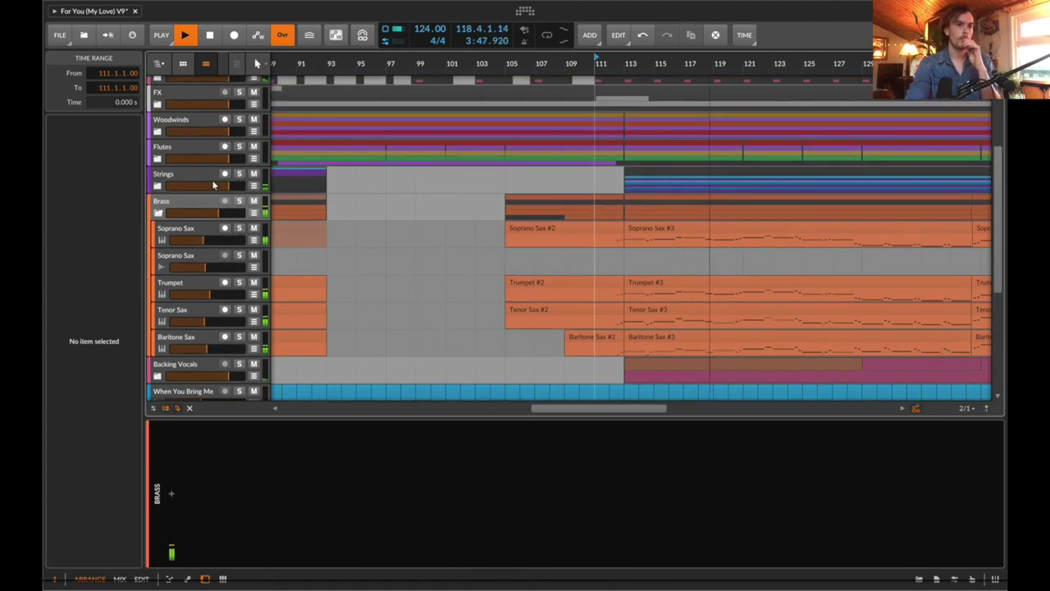
{"action": "left_click", "coordinate": [201, 182]}
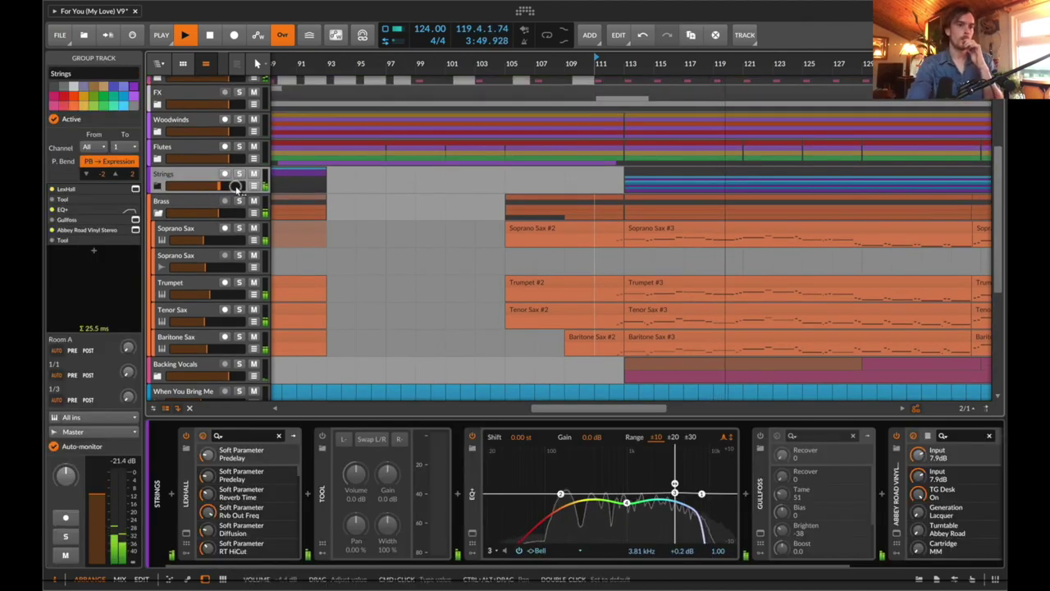
{"action": "mouse_move", "coordinate": [222, 186]}
{"action": "left_click_drag", "start_coordinate": [222, 186], "coordinate": [212, 189]}
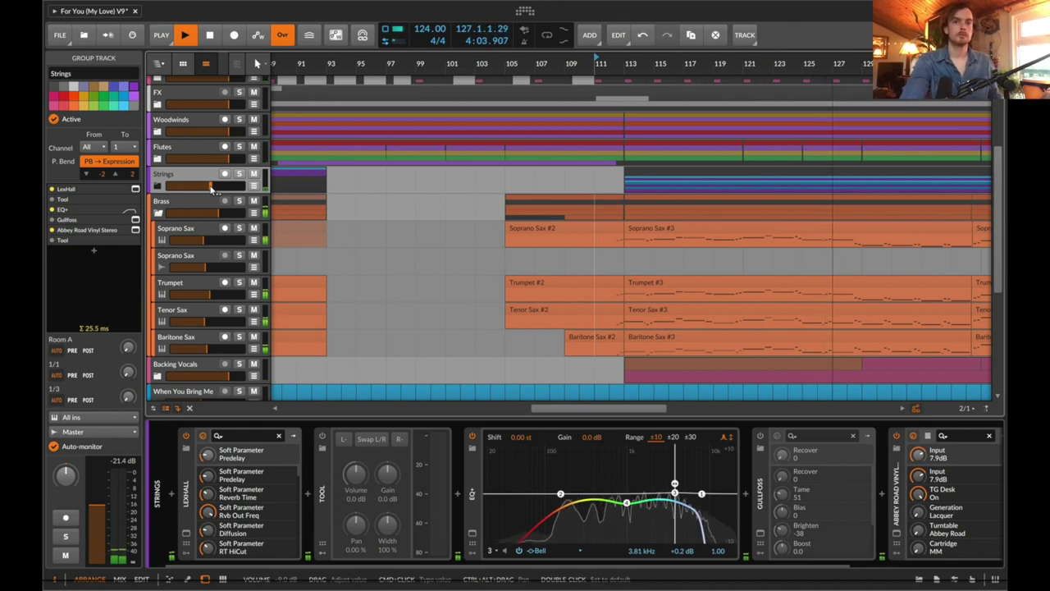
{"action": "scroll", "coordinate": [645, 337], "scroll_direction": "right", "scroll_amount": 5}
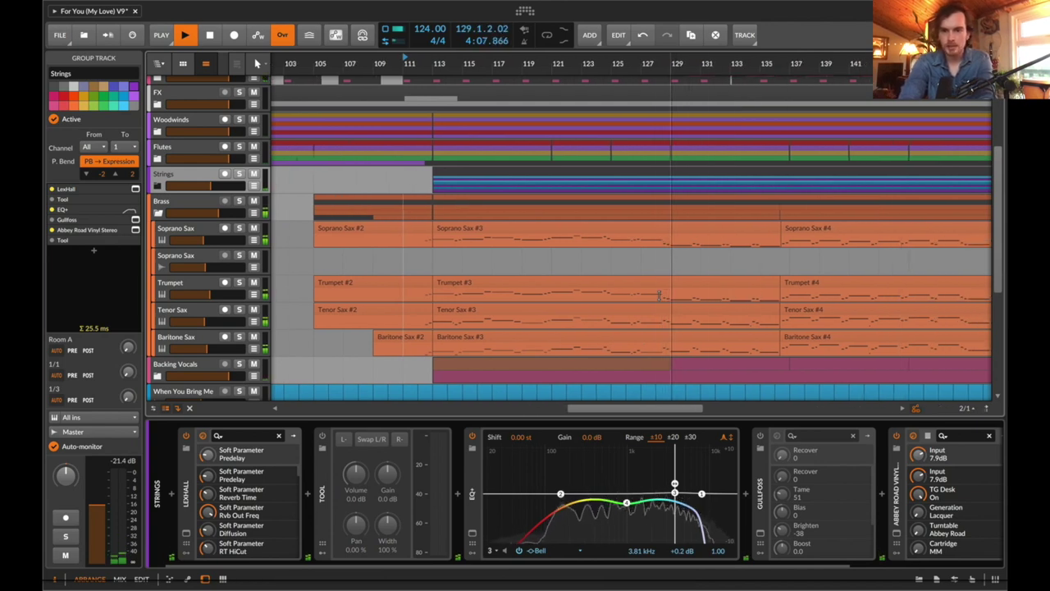
Step: Mute the Brass group, unmute the Lead Vocal group, and play the mix from bar 133
{"action": "left_click", "coordinate": [750, 293]}
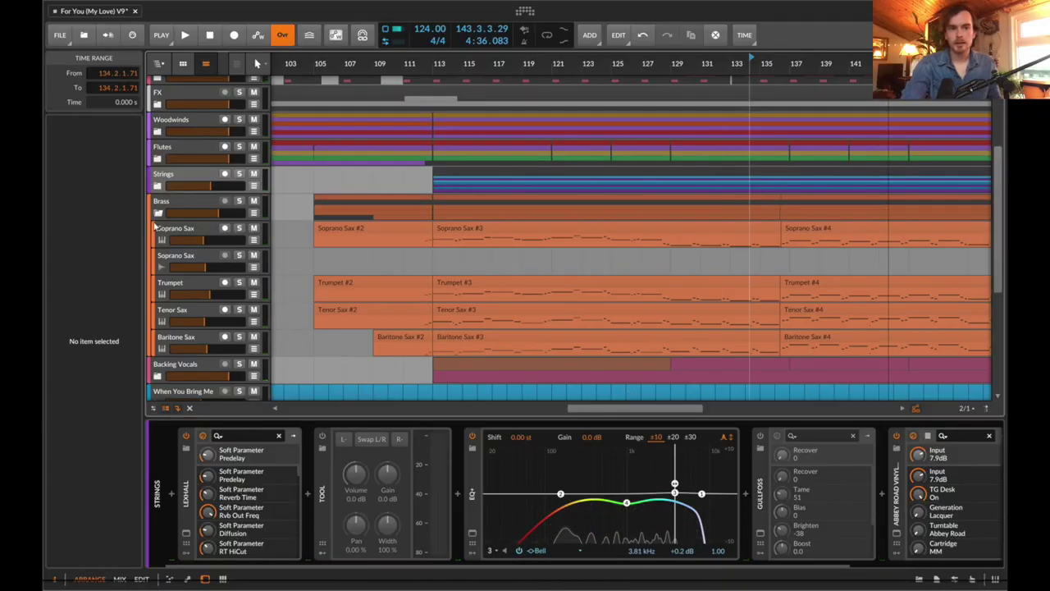
{"action": "key", "text": "space"}
{"action": "scroll", "coordinate": [249, 343], "scroll_direction": "down", "scroll_amount": 5}
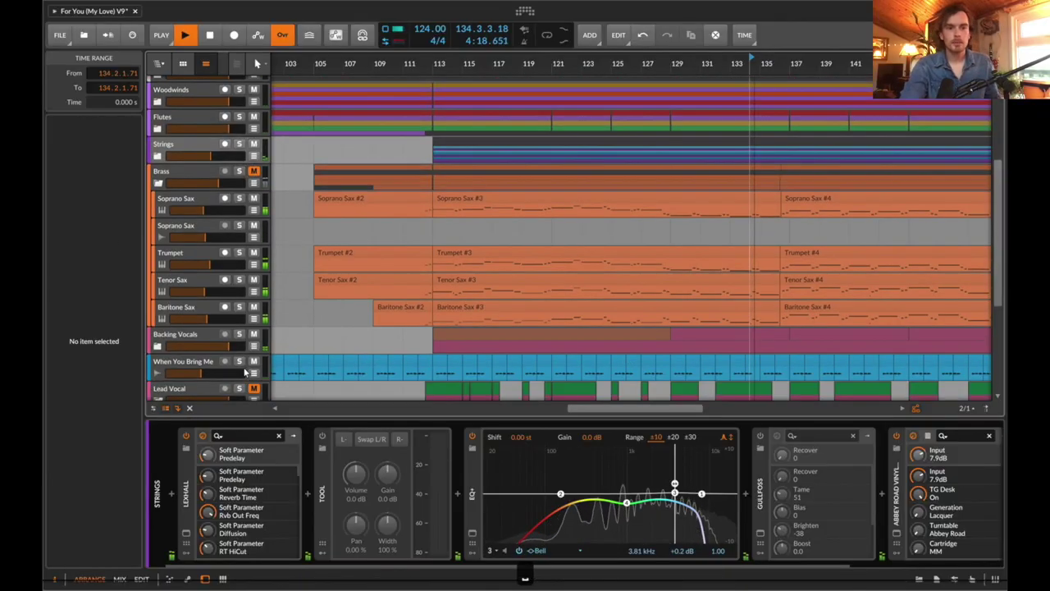
{"action": "left_click", "coordinate": [254, 285]}
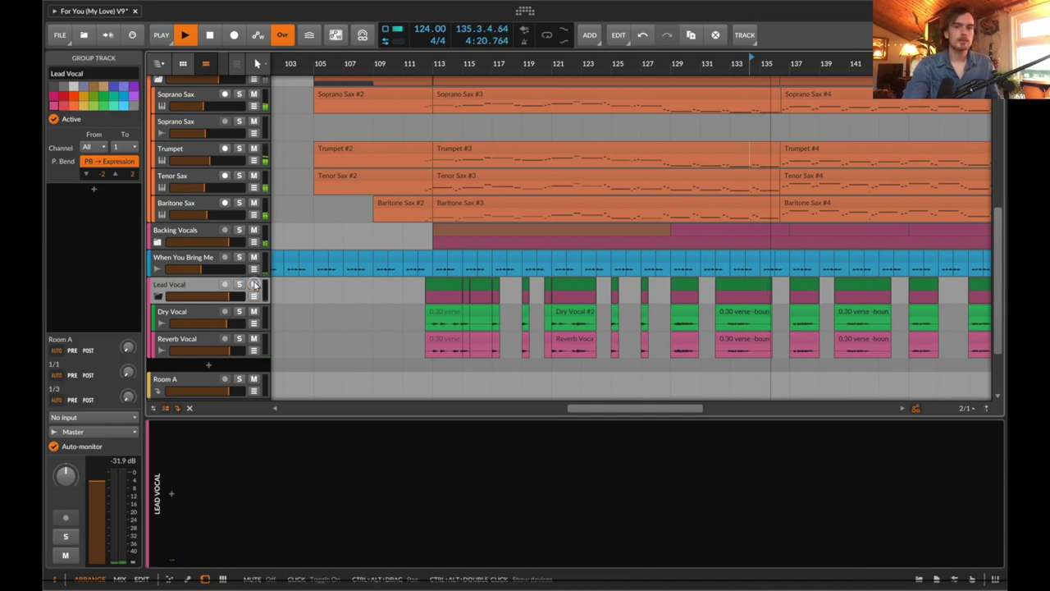
{"action": "left_click", "coordinate": [724, 323]}
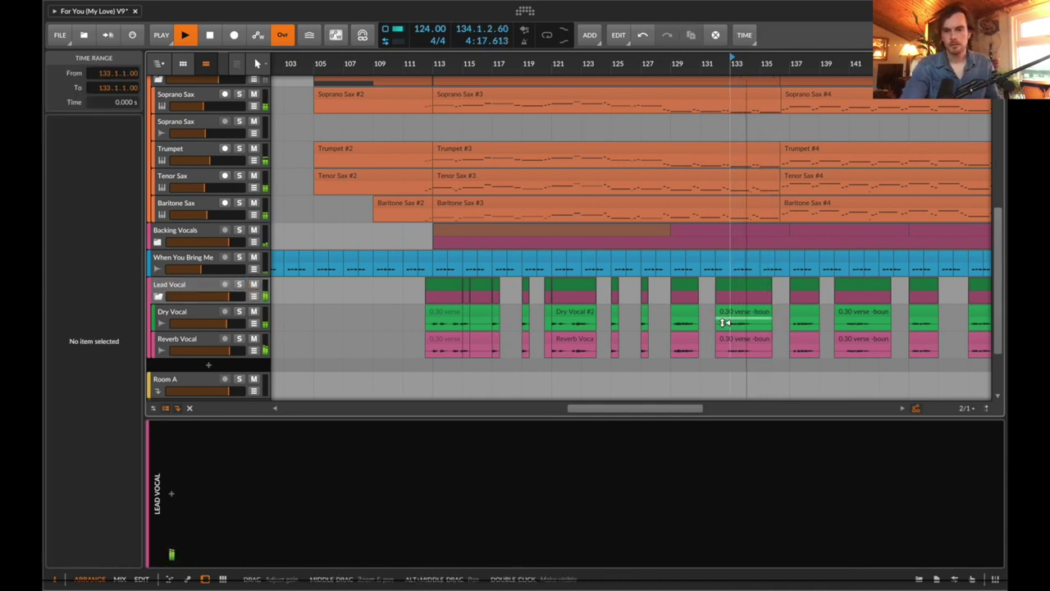
Step: Collapse the Brass group and open the Dry Vocal audio in the detail editor, showing its Stretch view around bars 113 to 123
{"action": "scroll", "coordinate": [161, 119], "scroll_direction": "up", "scroll_amount": 2}
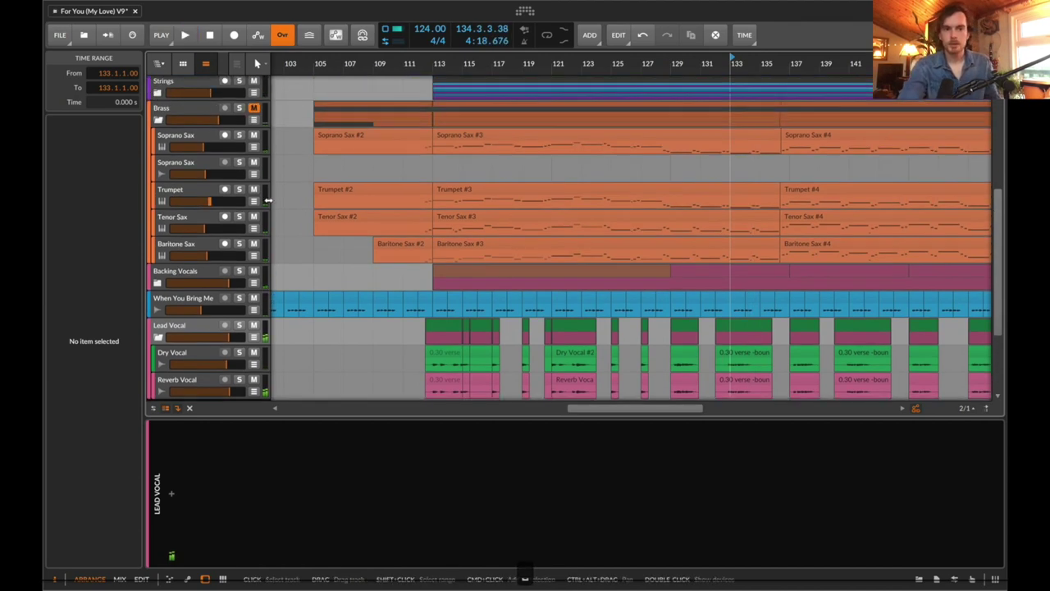
{"action": "left_click", "coordinate": [159, 121]}
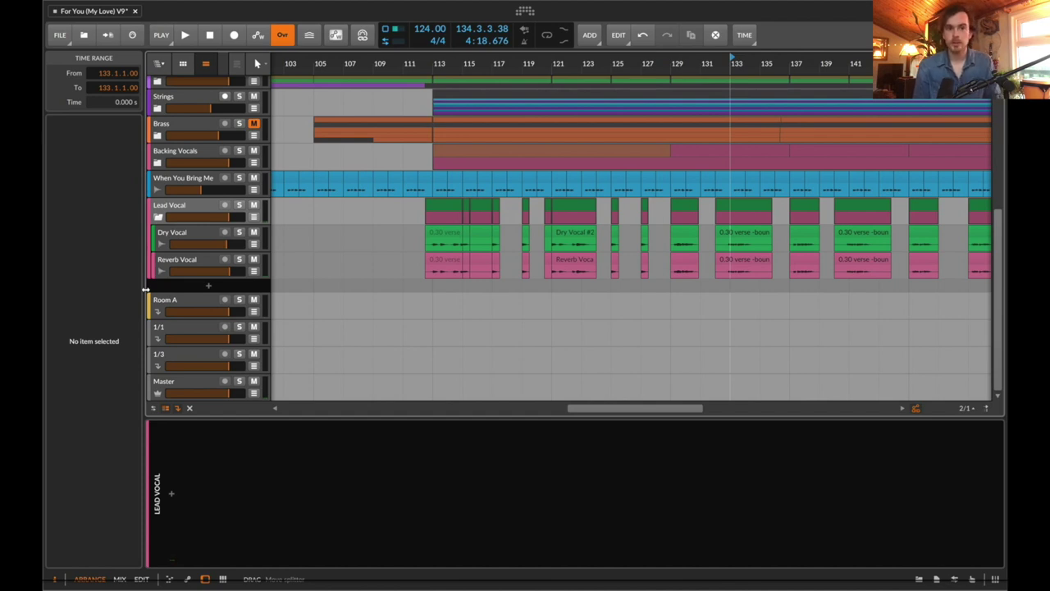
{"action": "left_click", "coordinate": [176, 240]}
{"action": "double_click", "coordinate": [443, 238]}
{"action": "left_click_drag", "start_coordinate": [462, 406], "coordinate": [427, 406]}
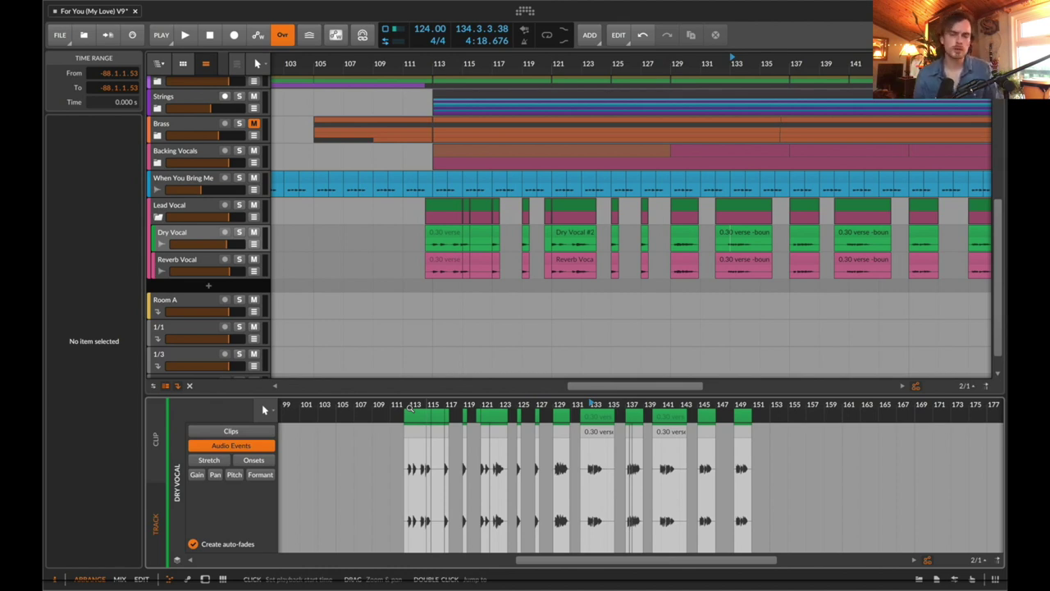
{"action": "left_click_drag", "start_coordinate": [410, 409], "coordinate": [431, 405]}
{"action": "left_click", "coordinate": [210, 460]}
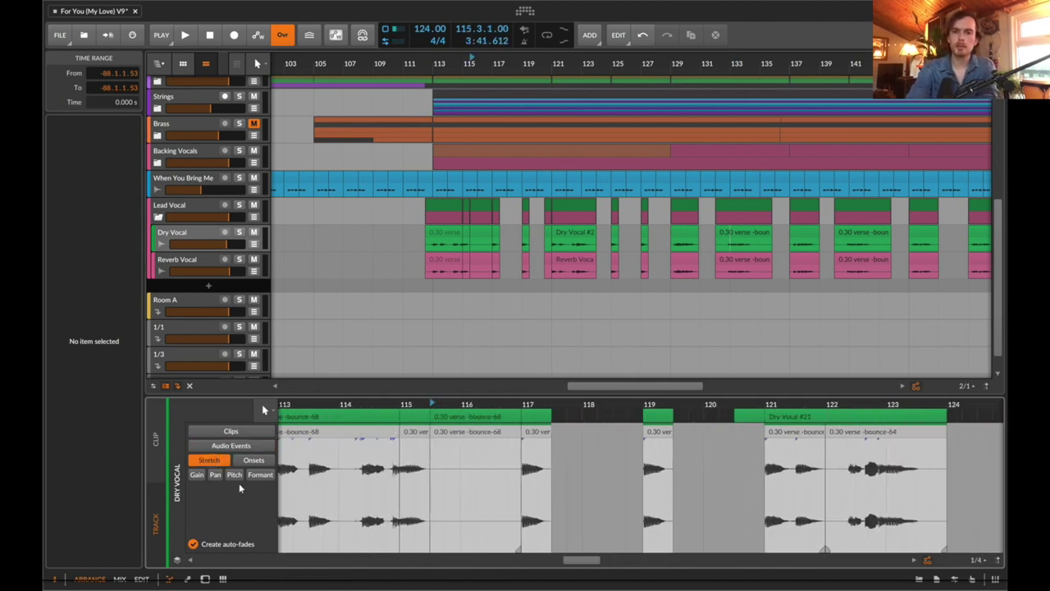
Step: Play the lead vocals from the first Dry Vocal clip near bar 112 while comparing the Dry Vocal and Reverb Vocal tracks
{"action": "left_click", "coordinate": [440, 235]}
{"action": "key", "text": "space"}
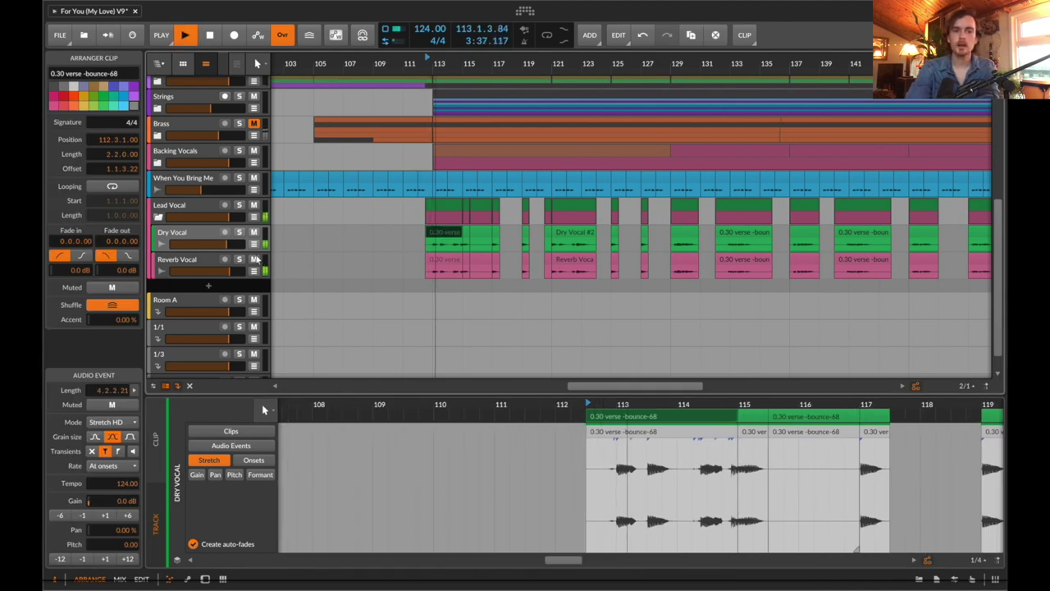
{"action": "left_click", "coordinate": [183, 263]}
{"action": "left_click", "coordinate": [173, 233]}
{"action": "key", "text": "space"}
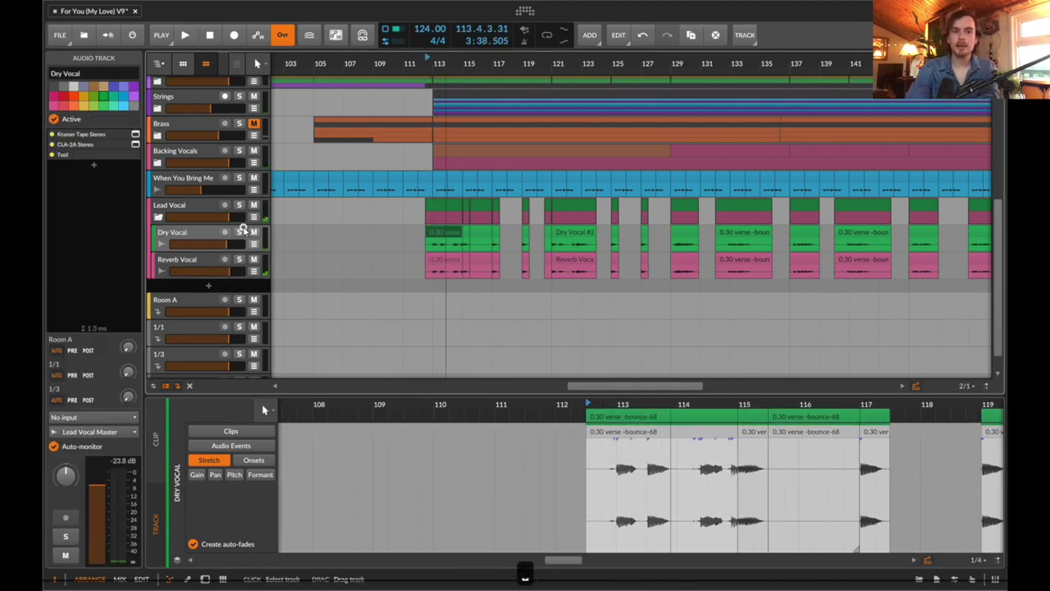
Step: Solo the Dry Vocal track and play it with its device chain shown
{"action": "left_click", "coordinate": [239, 232]}
{"action": "key", "text": "d"}
{"action": "key", "text": "space"}
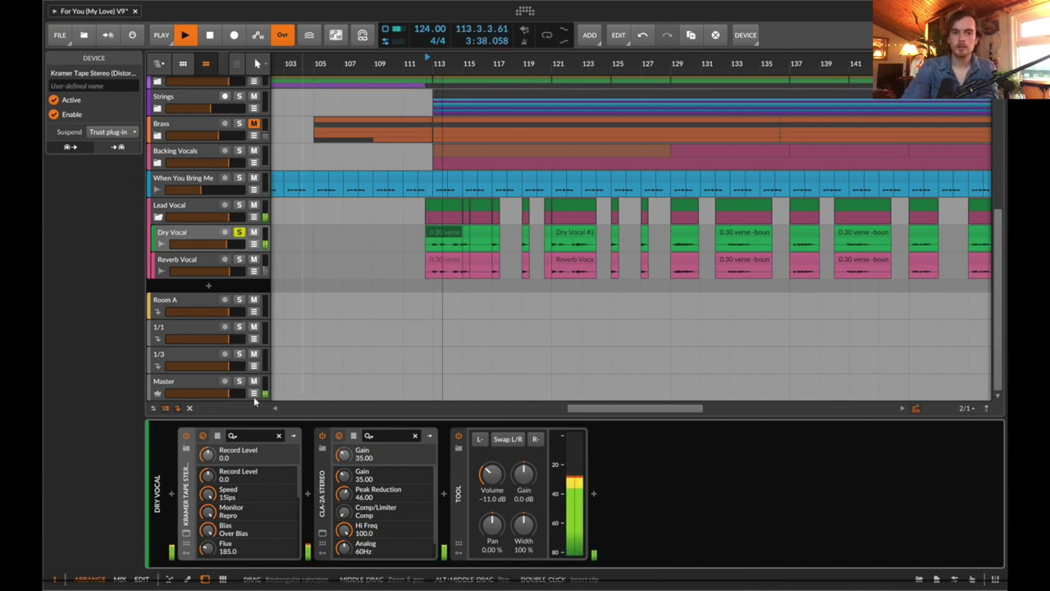
{"action": "key", "text": "space"}
Step: Open the Kramer Tape plug-in on Dry Vocal and compare the vocal with the effect bypassed and enabled during playback
{"action": "left_click", "coordinate": [187, 533]}
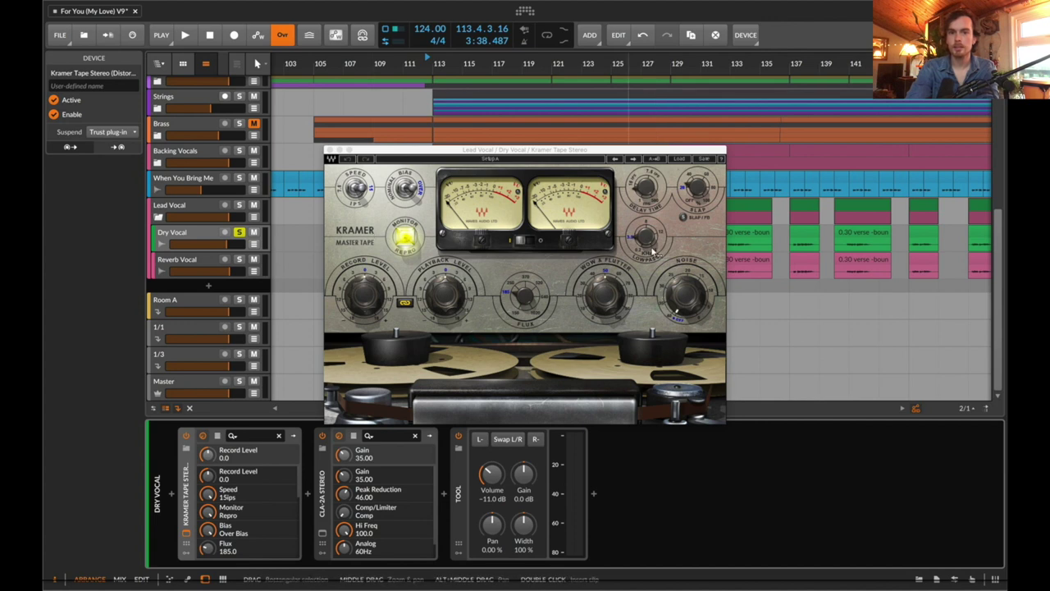
{"action": "key", "text": "space"}
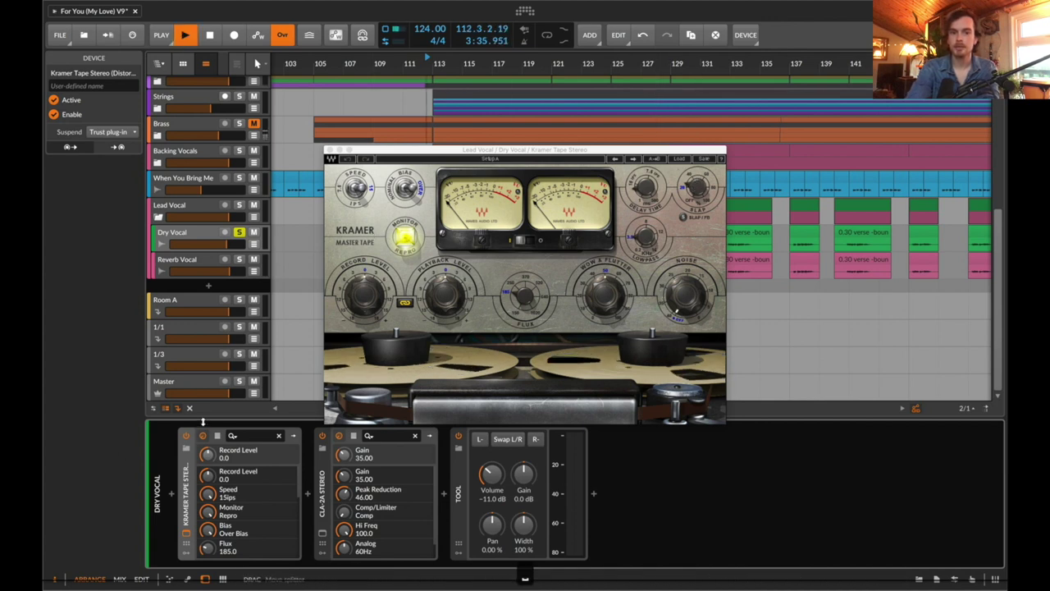
{"action": "left_click", "coordinate": [186, 436]}
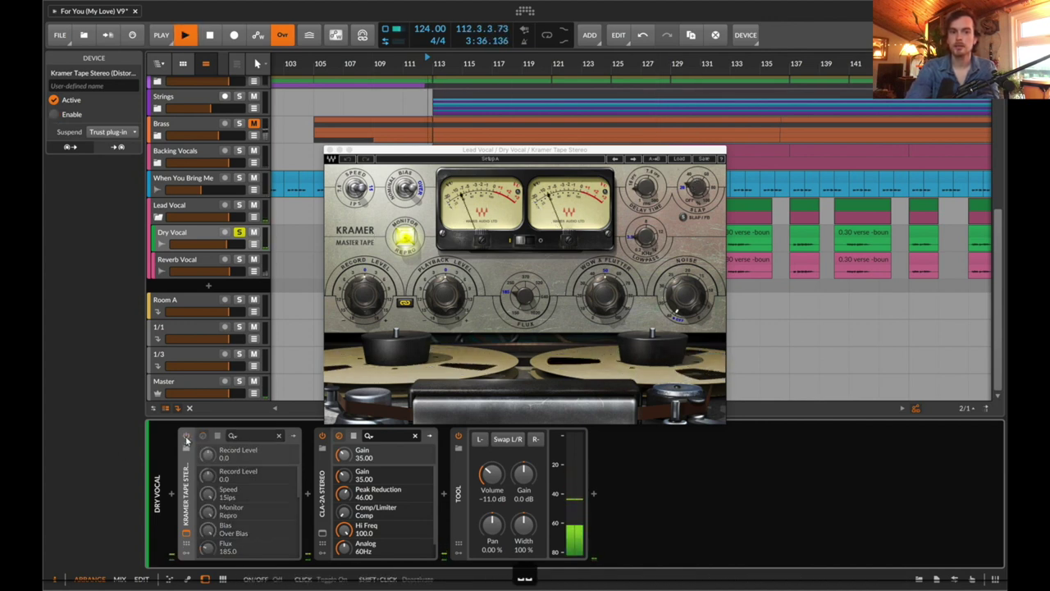
{"action": "left_click", "coordinate": [186, 437]}
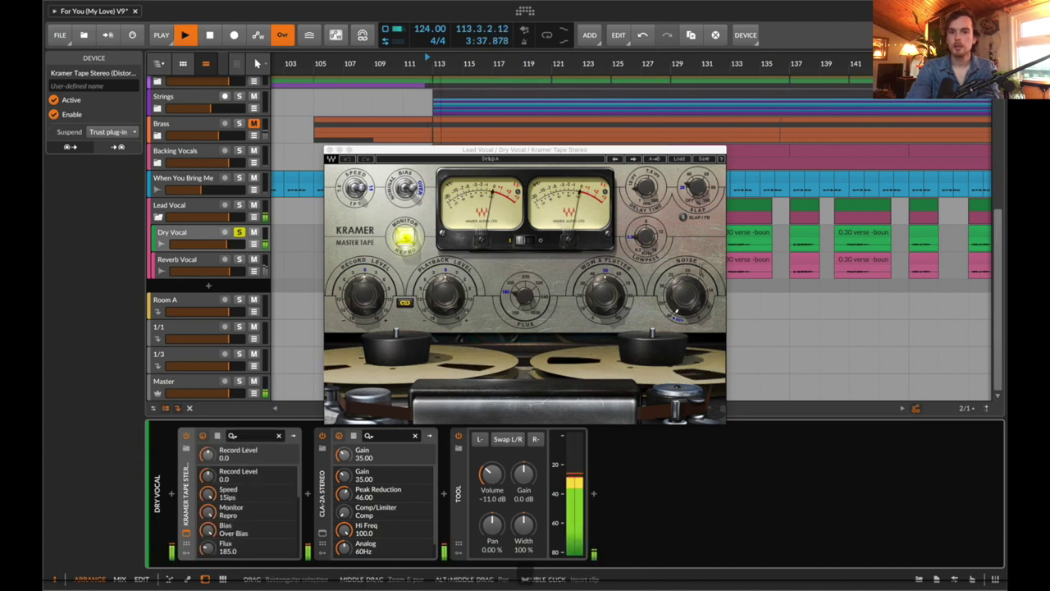
{"action": "key", "text": "space"}
Step: Examine the Kramer Tape's delay level and delay time, close the plug-in and briefly play the dry vocal
{"action": "left_click", "coordinate": [688, 167]}
{"action": "left_click_drag", "start_coordinate": [687, 165], "coordinate": [689, 131]}
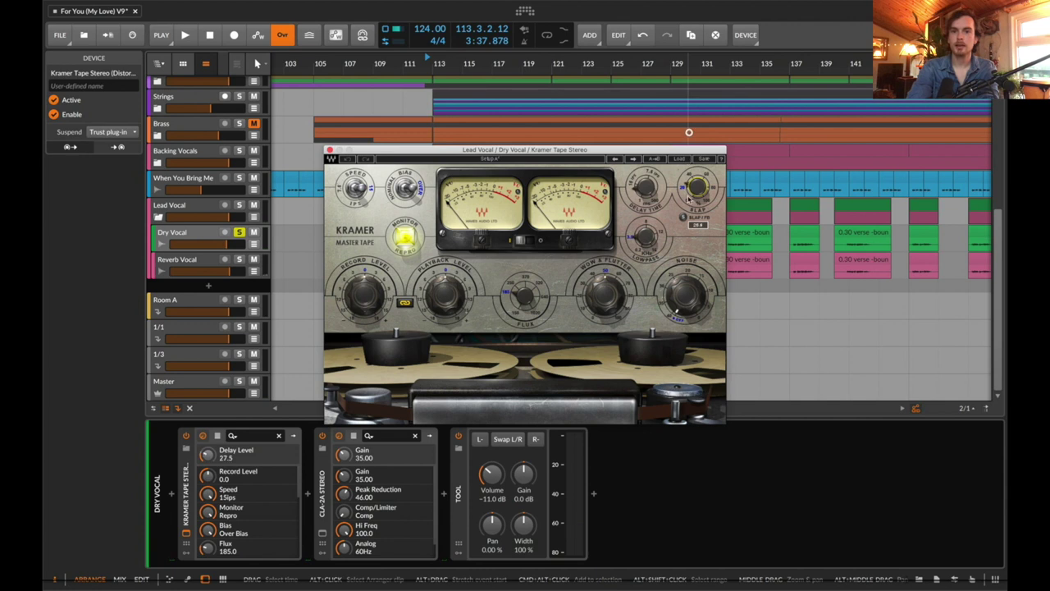
{"action": "left_click", "coordinate": [644, 188]}
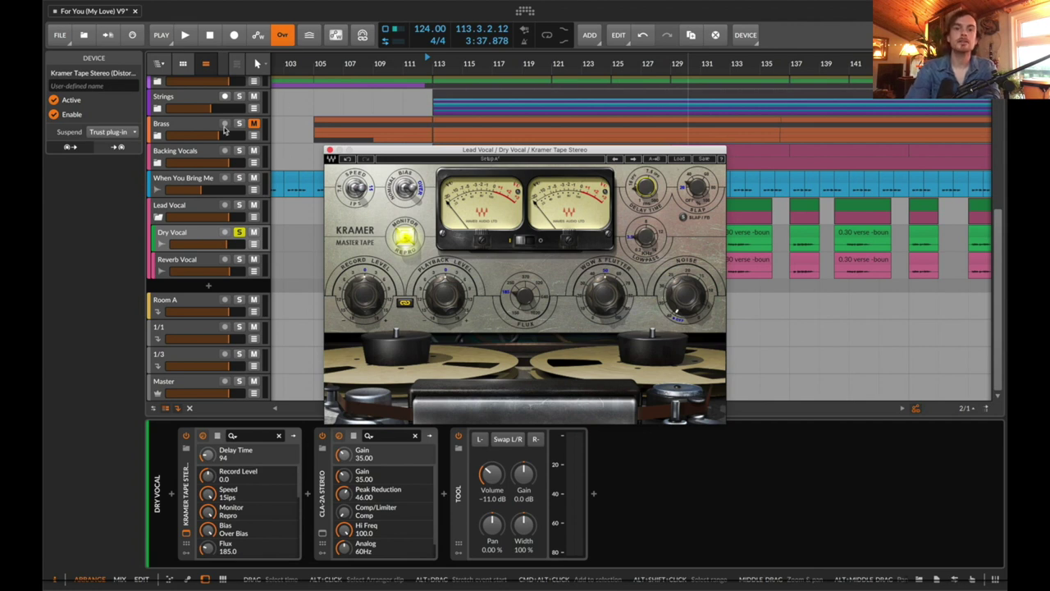
{"action": "left_click", "coordinate": [329, 151]}
{"action": "key", "text": "space"}
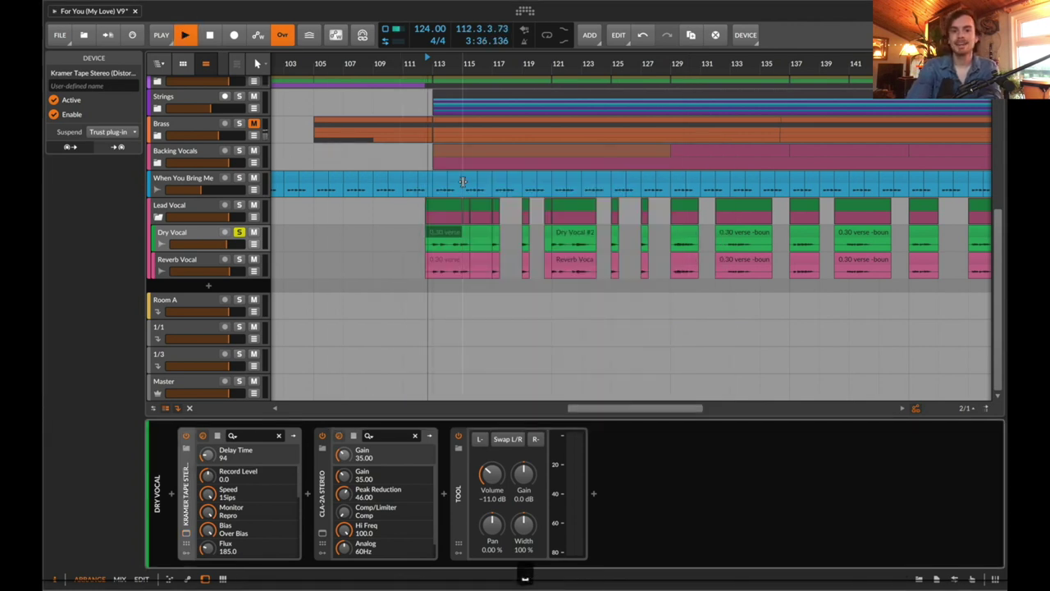
{"action": "key", "text": "space"}
Step: Solo only the Reverb Vocal track and play it with its FX Layer, Time Shift and Delay-2 chain shown
{"action": "left_click", "coordinate": [185, 267]}
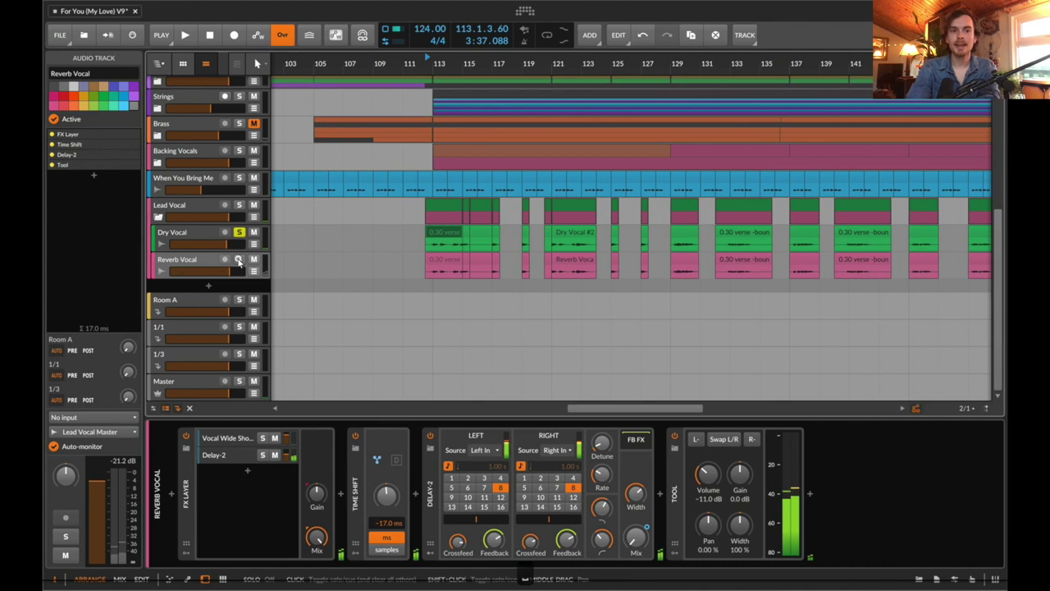
{"action": "left_click", "coordinate": [238, 260]}
{"action": "key", "text": "space"}
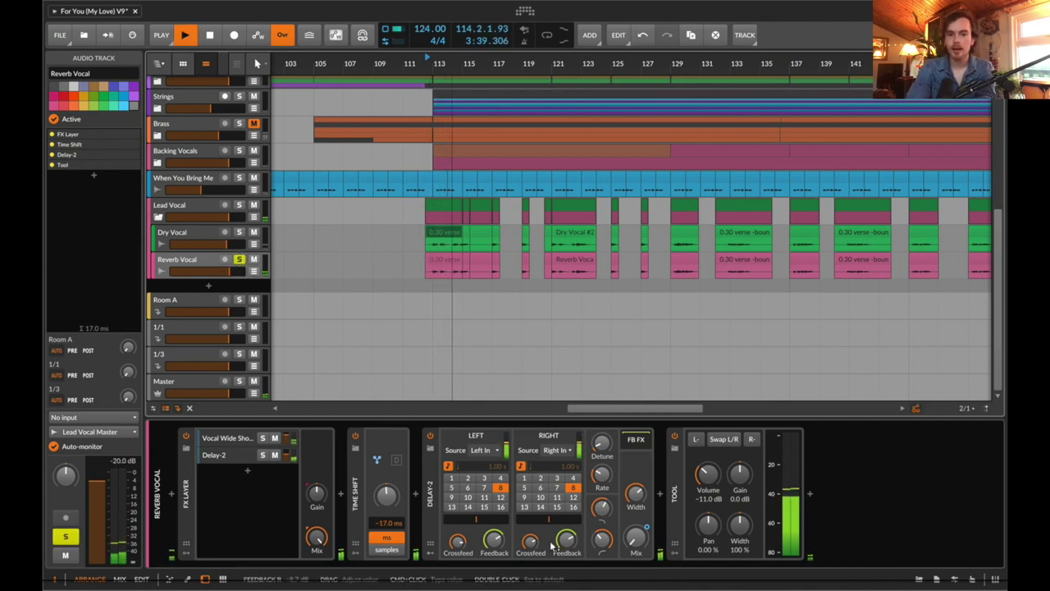
Step: Solo Dry Vocal together with Reverb Vocal, play from the clip near bar 112, and raise Dry Vocal's volume to about +2.8 dB
{"action": "left_click", "coordinate": [240, 233], "text": "shift"}
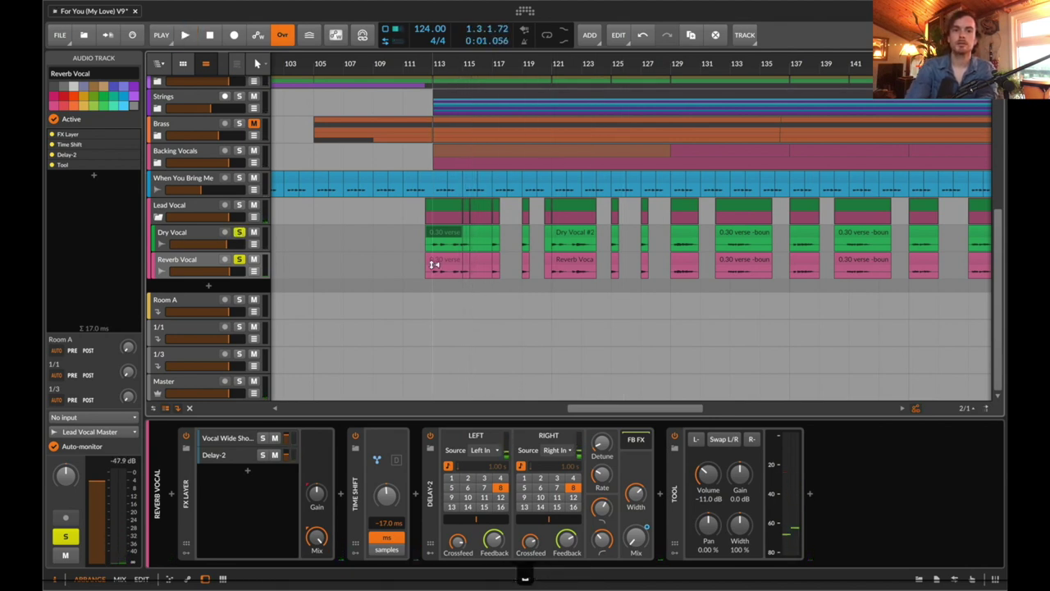
{"action": "left_click", "coordinate": [438, 233]}
{"action": "left_click", "coordinate": [439, 233]}
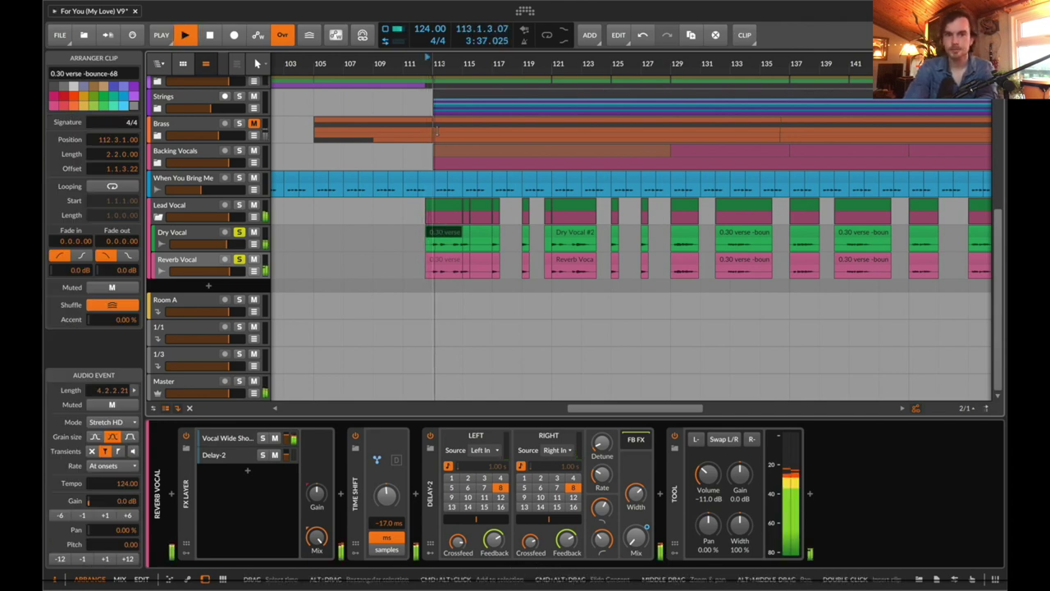
{"action": "left_click", "coordinate": [238, 234]}
{"action": "left_click", "coordinate": [238, 233]}
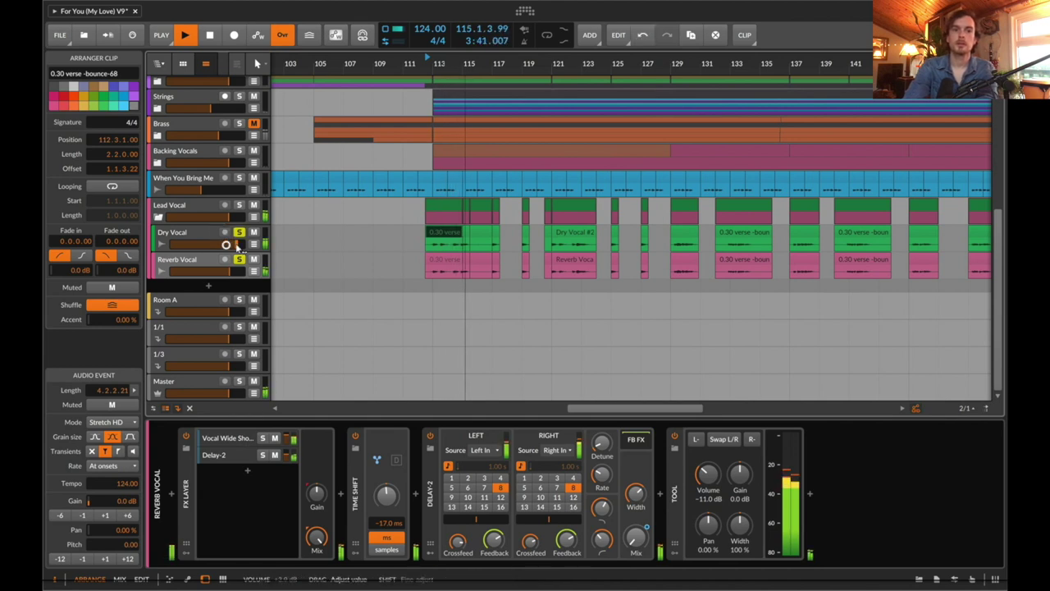
Step: Undo the last Dry Vocal volume change, clear the vocal solos and play the Dry Vocal from bar 25
{"action": "scroll", "coordinate": [493, 248], "scroll_direction": "left", "scroll_amount": 15}
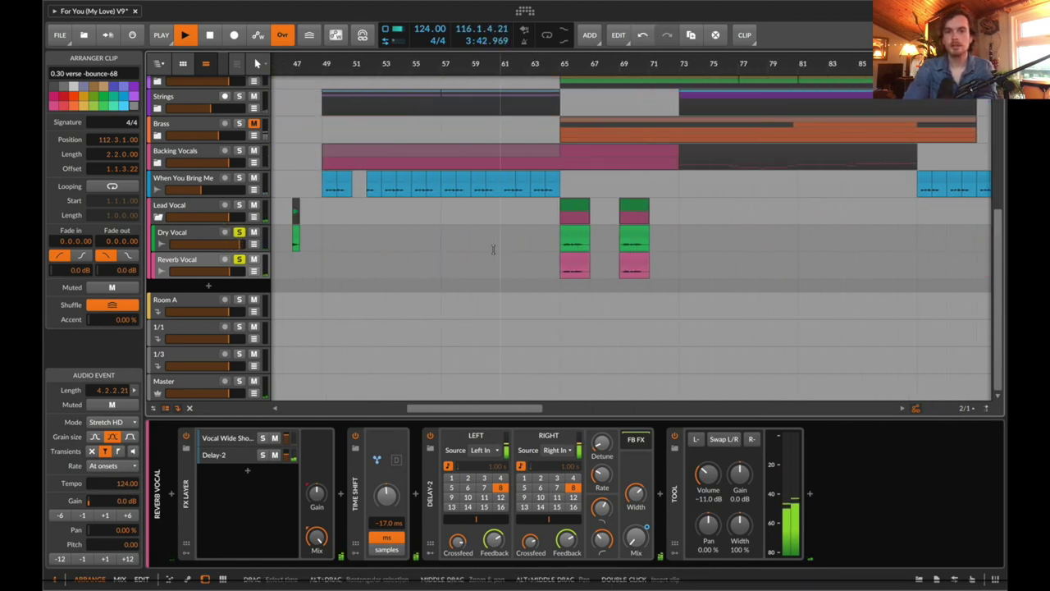
{"action": "key", "text": "space"}
{"action": "scroll", "coordinate": [525, 229], "scroll_direction": "left", "scroll_amount": 3}
{"action": "left_click", "coordinate": [633, 222]}
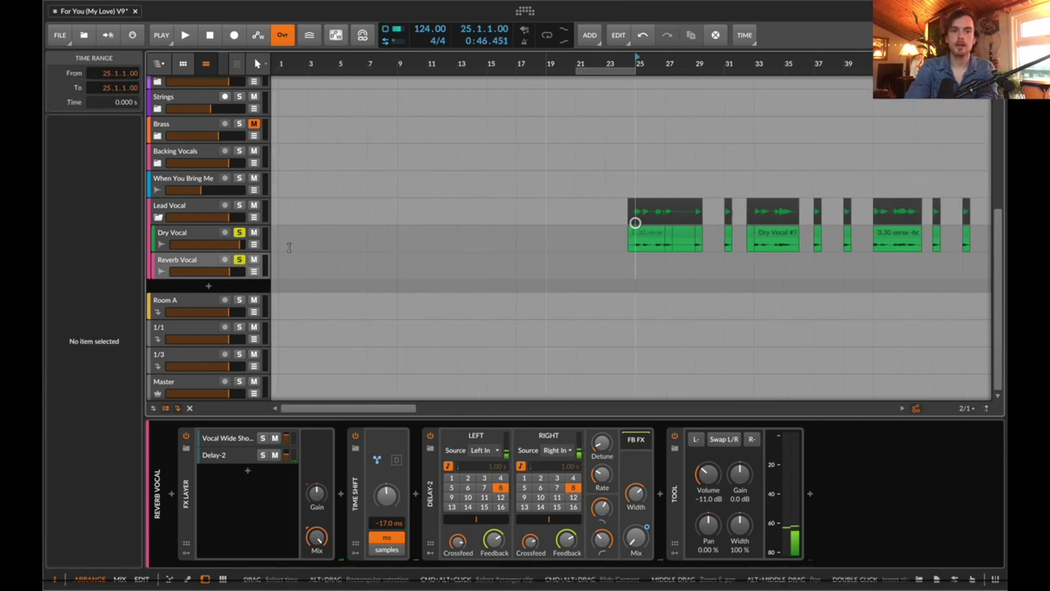
{"action": "key", "text": "super+z"}
{"action": "left_click", "coordinate": [239, 233]}
{"action": "key", "text": "space"}
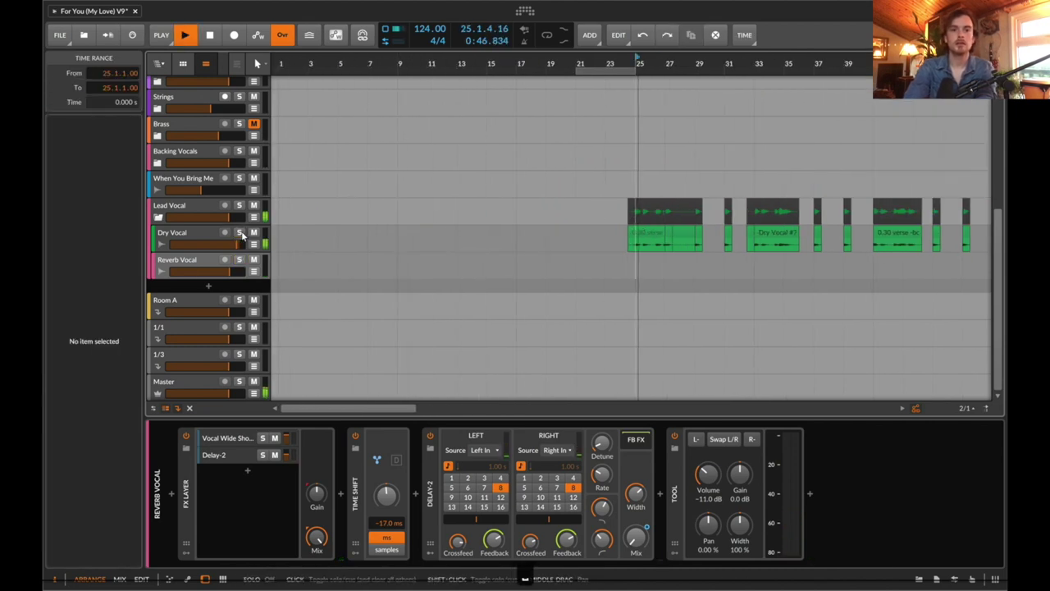
{"action": "left_click", "coordinate": [201, 236]}
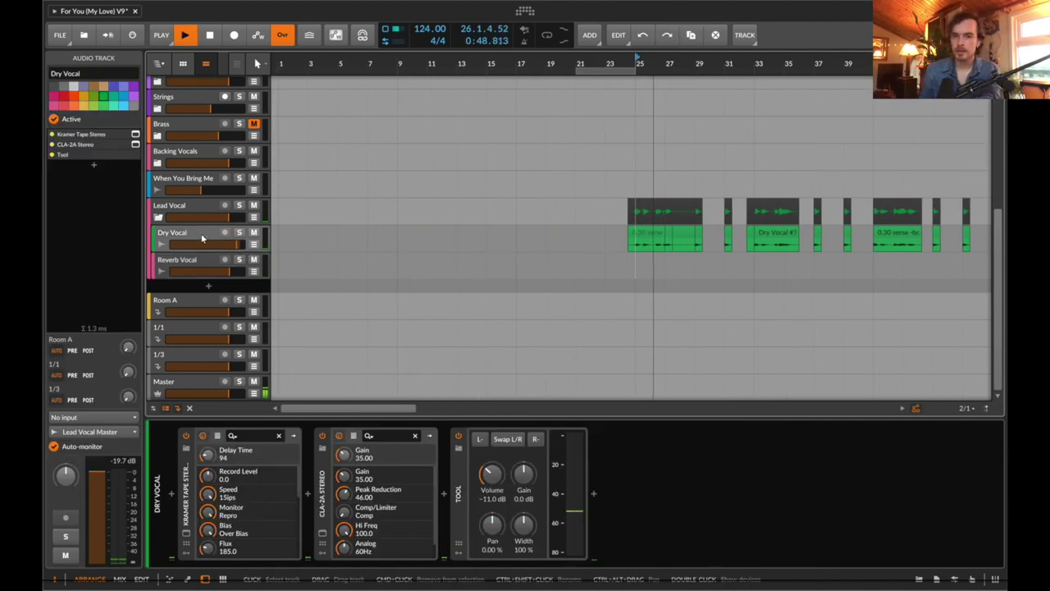
{"action": "key", "text": "space"}
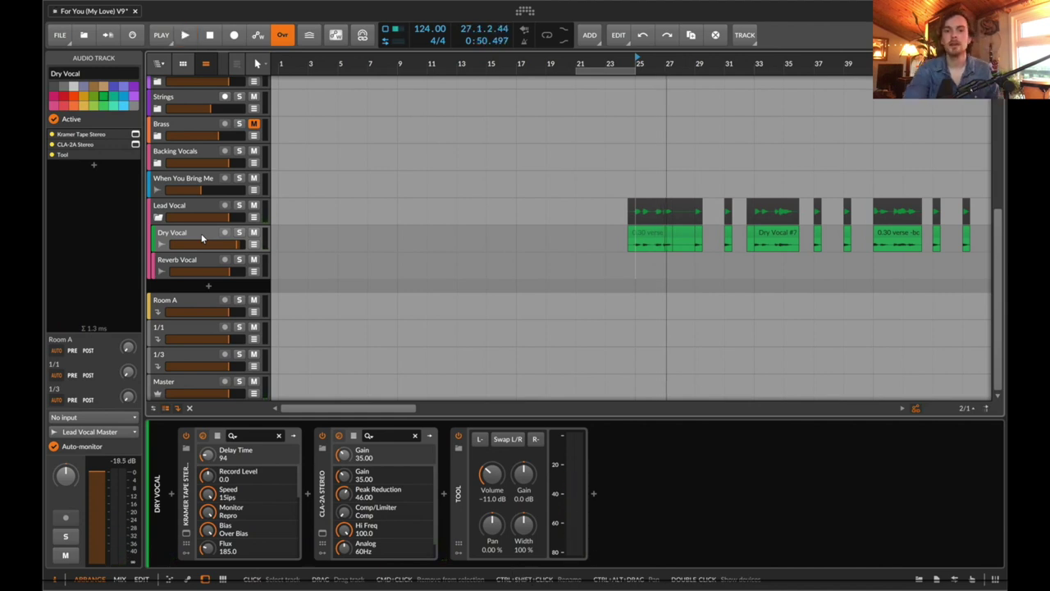
Step: Collapse the Lead Vocal group, expand the Backing Vocals group and show the Hollywood Backup track's device chain
{"action": "left_click", "coordinate": [159, 219]}
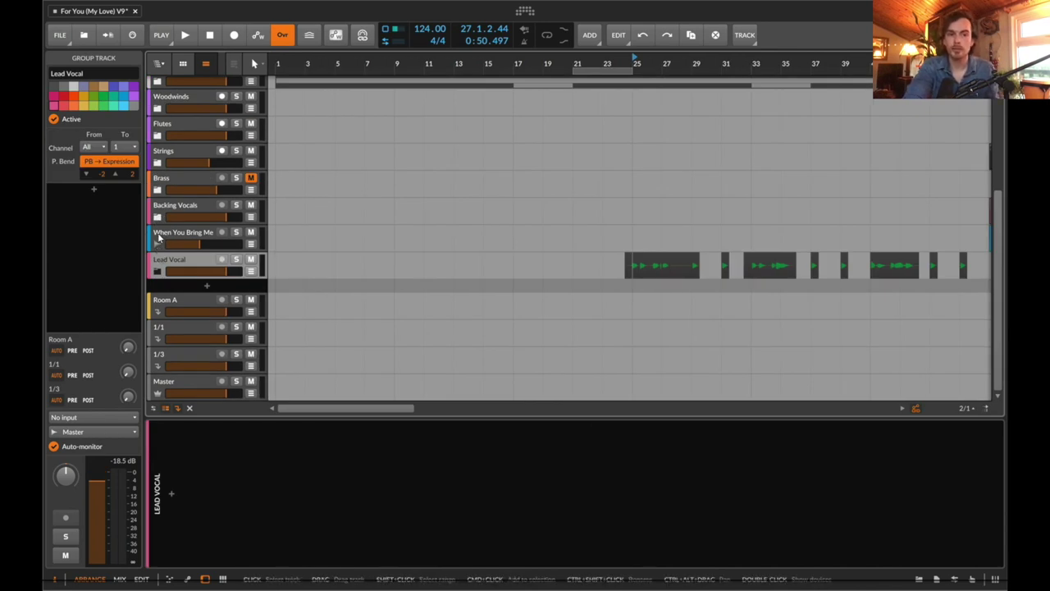
{"action": "scroll", "coordinate": [483, 294], "scroll_direction": "right", "scroll_amount": 15}
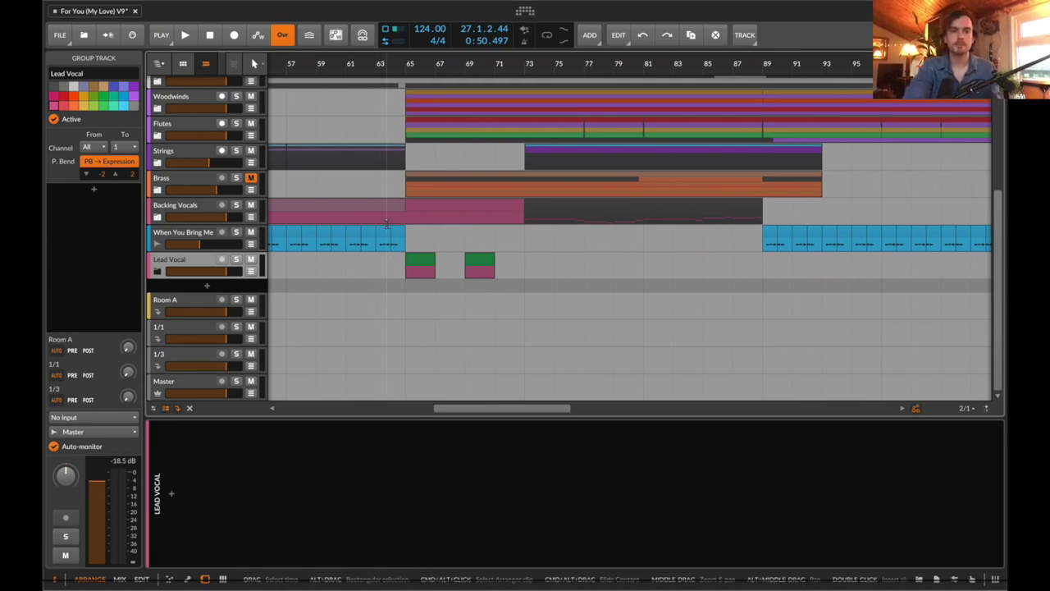
{"action": "left_click", "coordinate": [153, 217]}
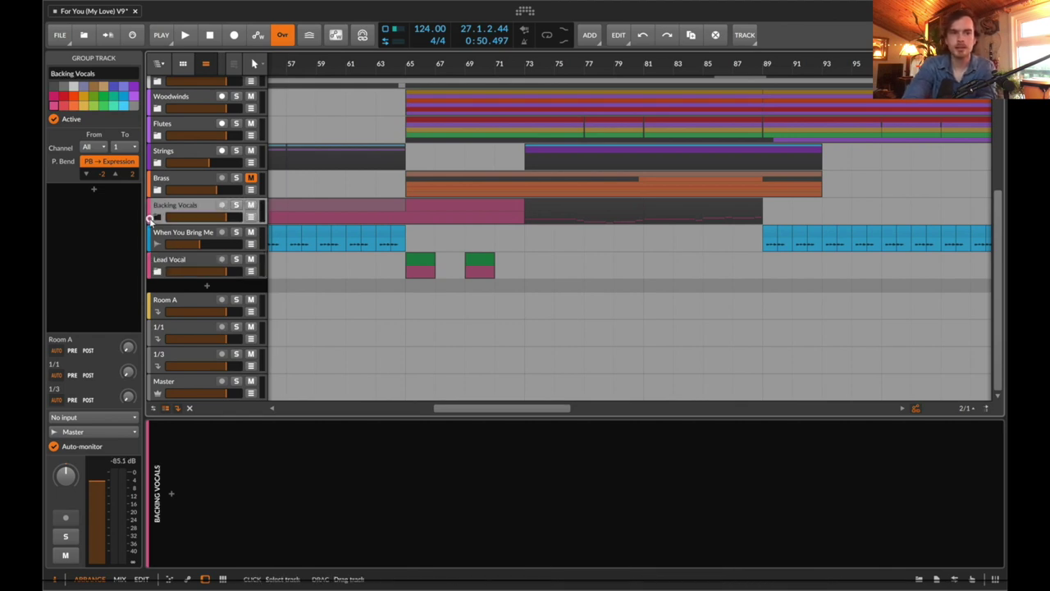
{"action": "left_click", "coordinate": [158, 217]}
{"action": "left_click", "coordinate": [189, 235]}
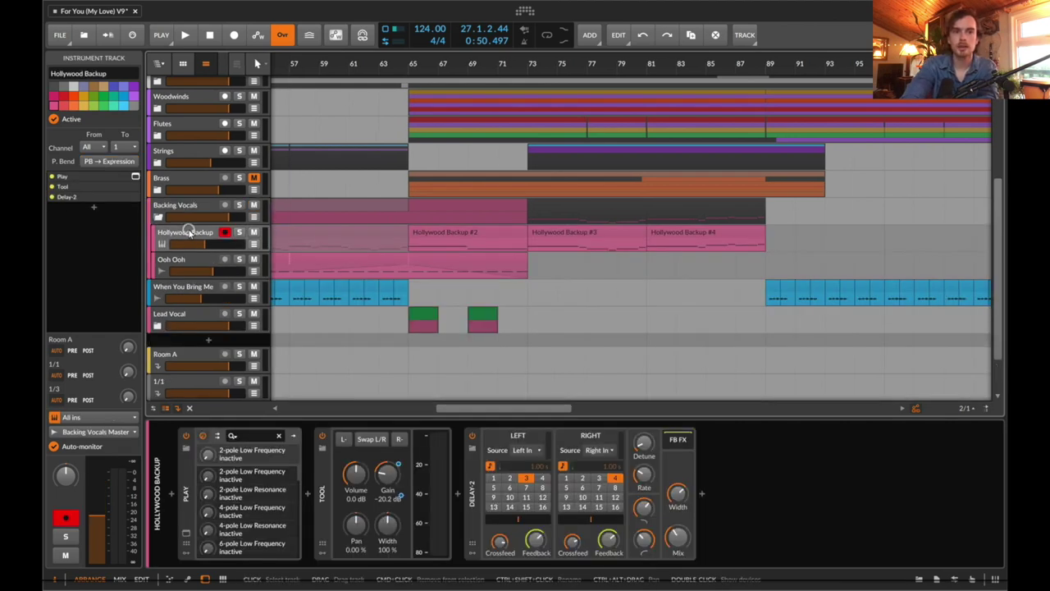
Step: Select the Hollywood Backup #2 clip at bar 65 and open the track's Play instrument window
{"action": "scroll", "coordinate": [438, 277], "scroll_direction": "left", "scroll_amount": 5}
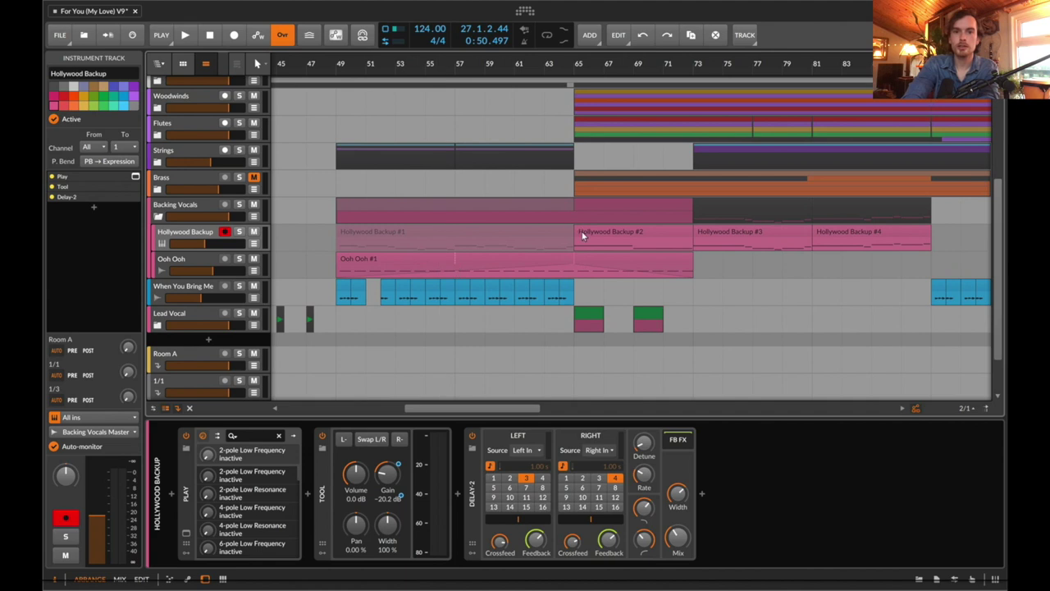
{"action": "left_click", "coordinate": [581, 232]}
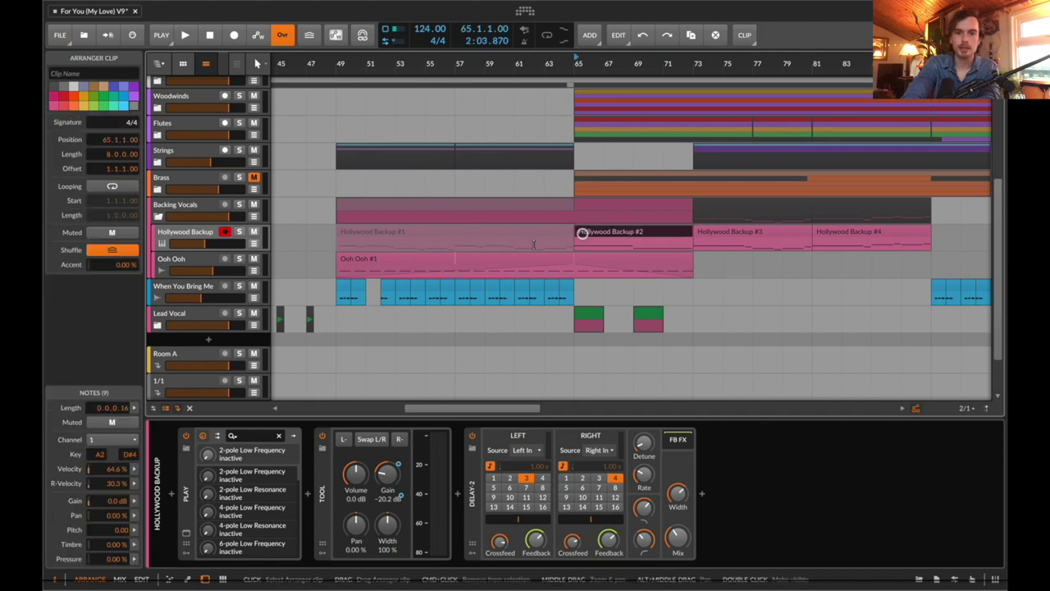
{"action": "left_click", "coordinate": [186, 535]}
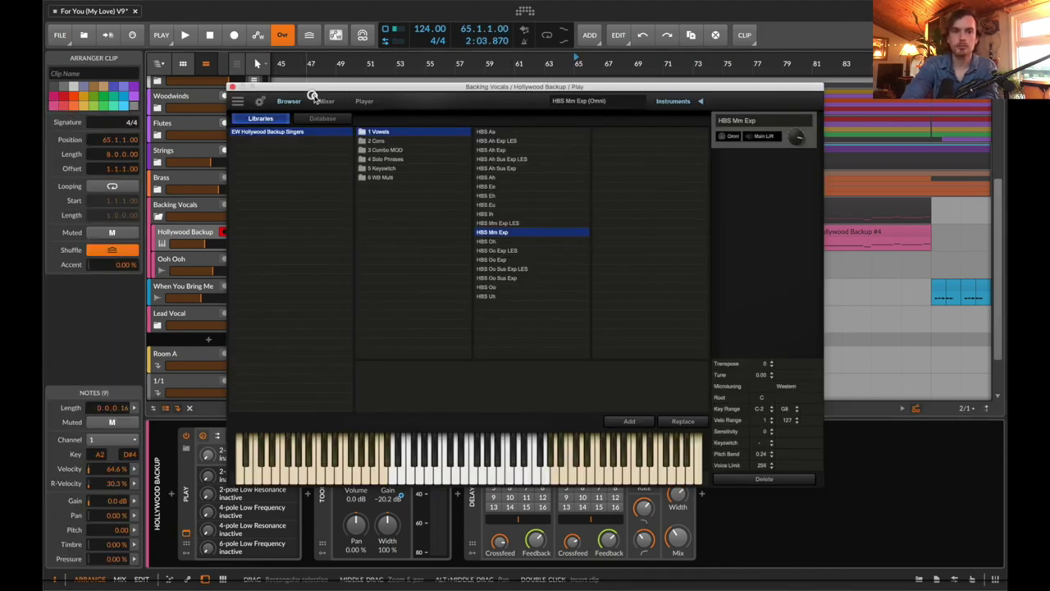
Step: Show the Play instrument's Player view, move its window clear of the track list and solo the Hollywood Backup track
{"action": "left_click", "coordinate": [317, 100]}
{"action": "left_click", "coordinate": [369, 101]}
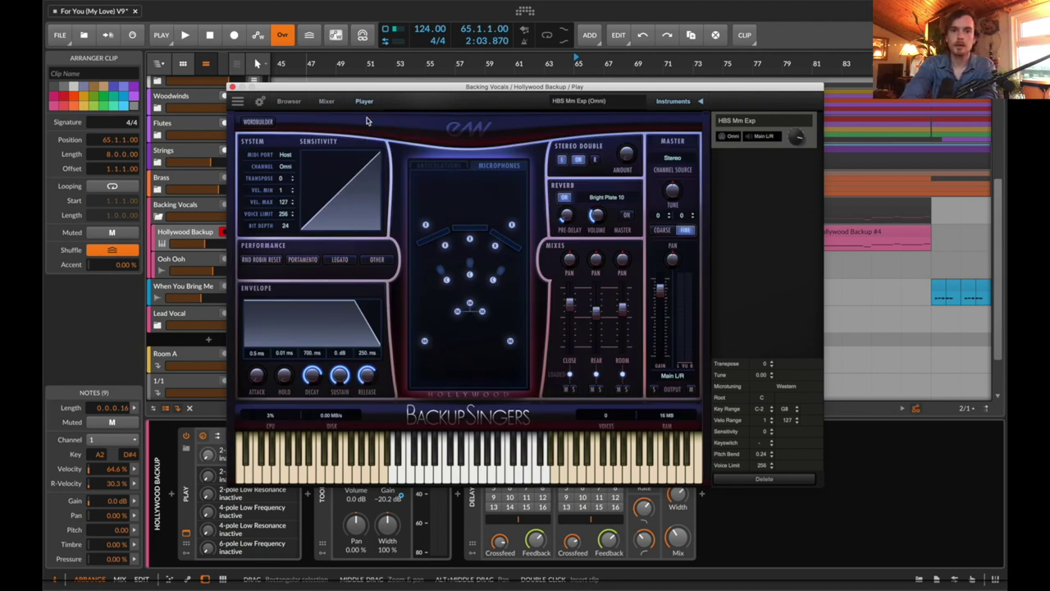
{"action": "left_click_drag", "start_coordinate": [336, 90], "coordinate": [502, 87]}
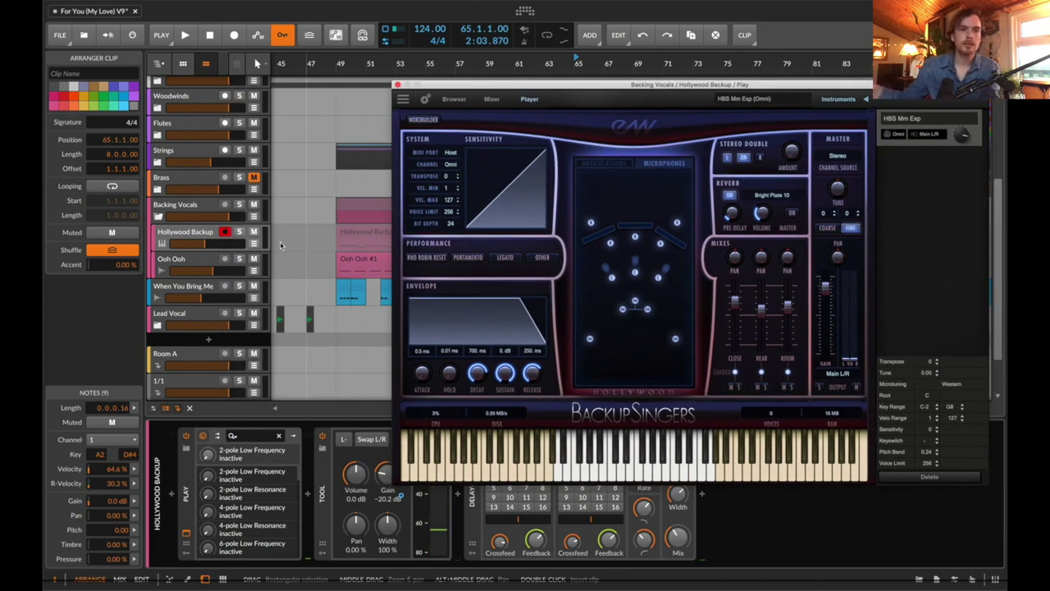
{"action": "left_click", "coordinate": [239, 234]}
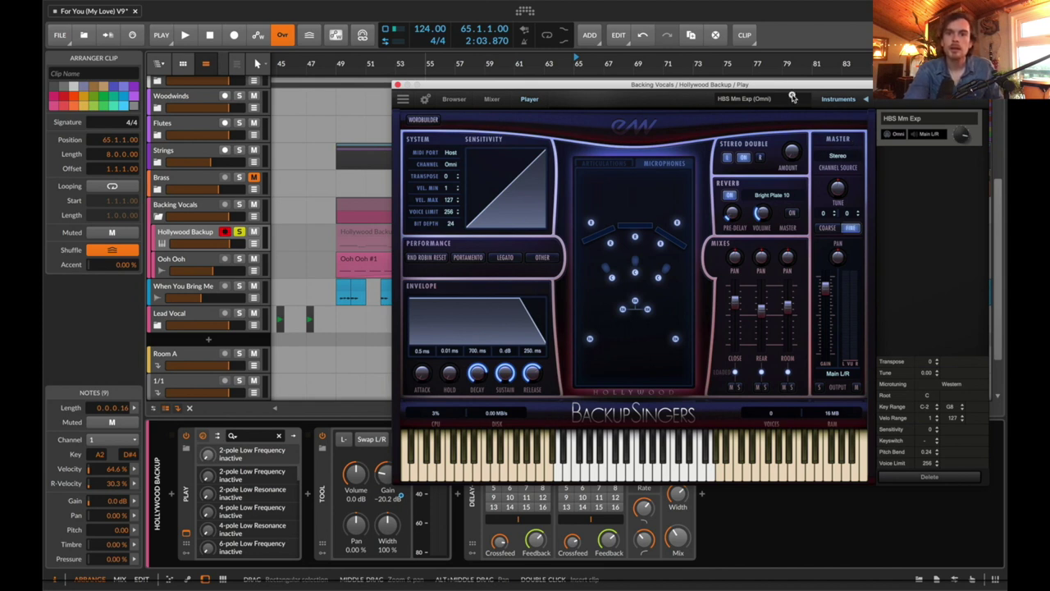
Step: Hide the Play window's instruments pane, and check and close its audio settings
{"action": "left_click", "coordinate": [845, 99]}
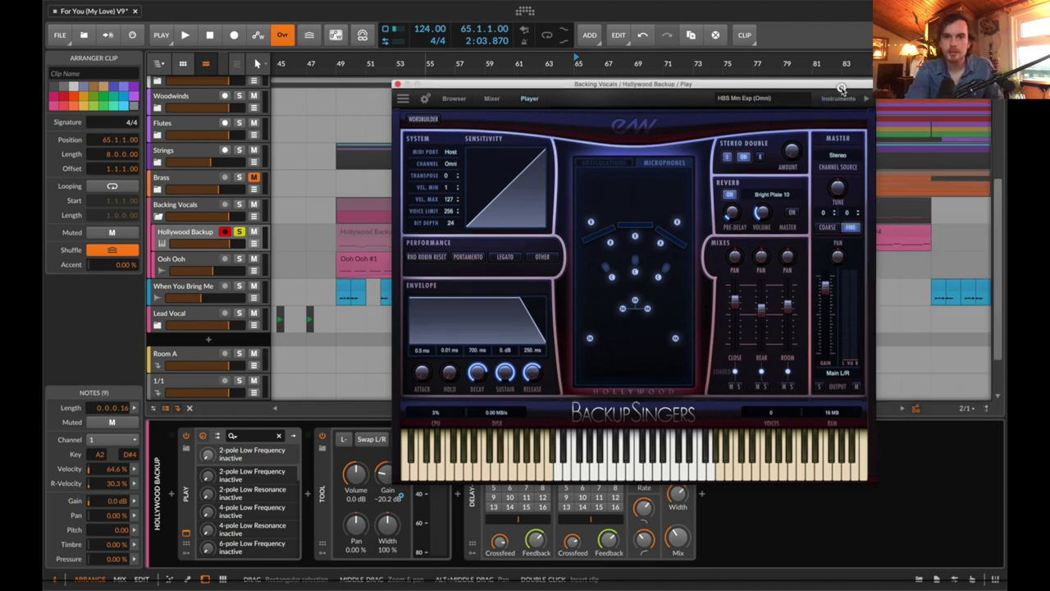
{"action": "left_click", "coordinate": [424, 99]}
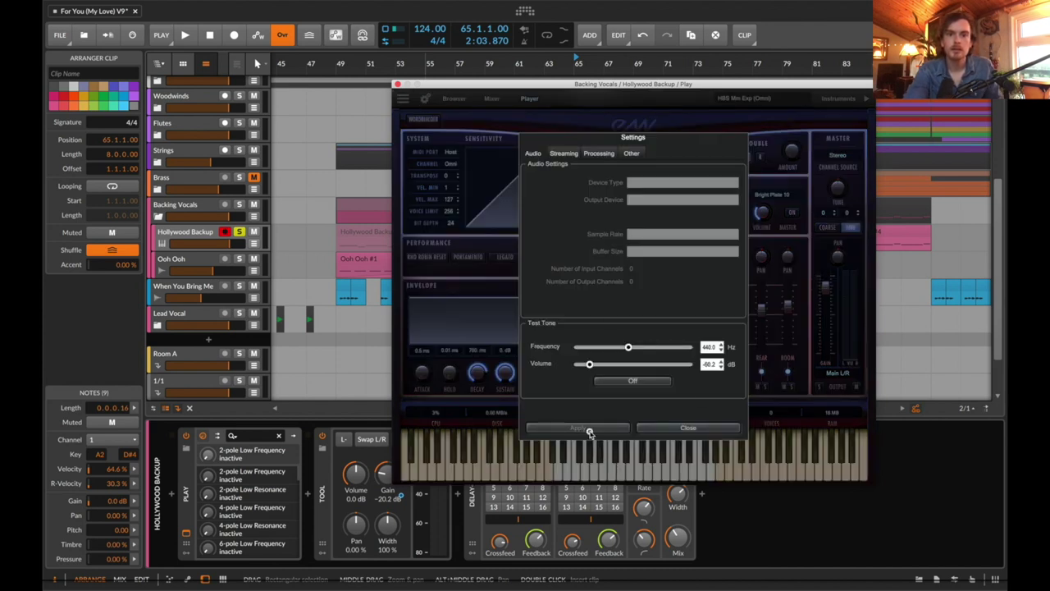
{"action": "left_click", "coordinate": [689, 429]}
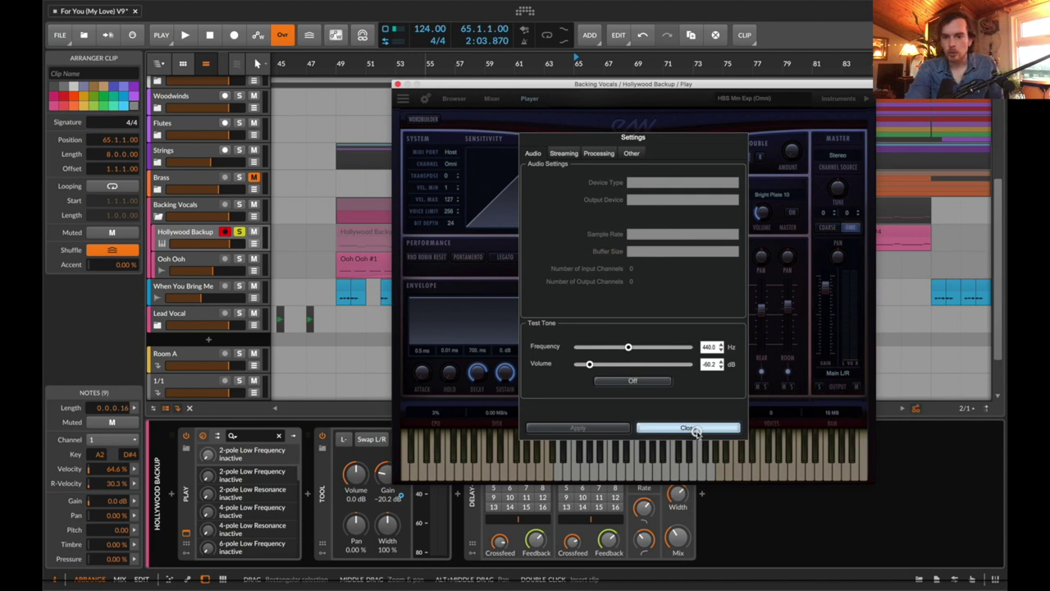
{"action": "left_click", "coordinate": [426, 100]}
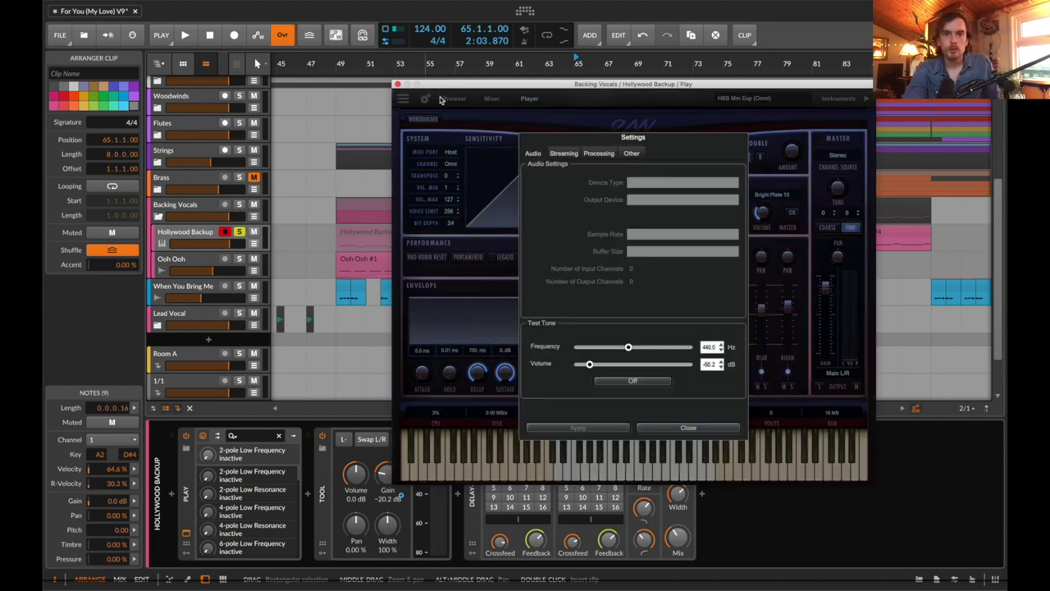
{"action": "left_click", "coordinate": [689, 428]}
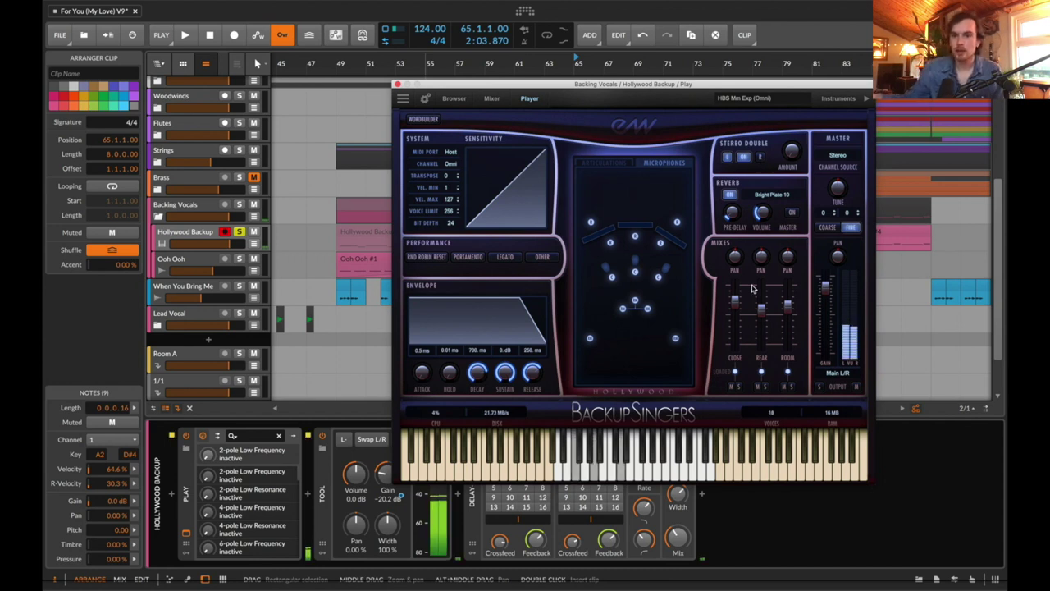
Step: View the backup singers' articulations and microphone layout, and close the Play instrument window
{"action": "left_click", "coordinate": [611, 161]}
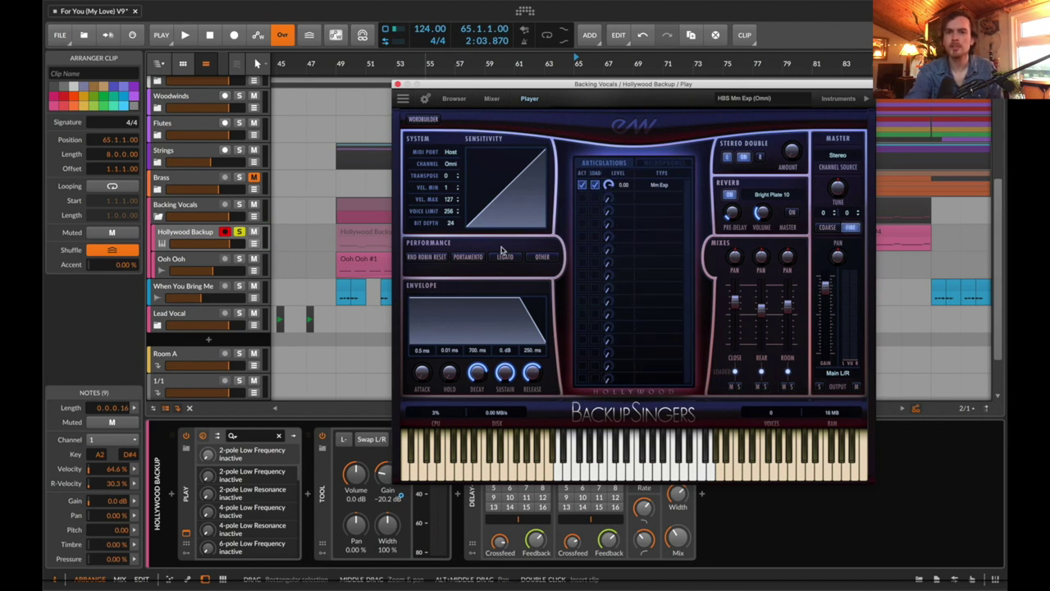
{"action": "left_click", "coordinate": [664, 164]}
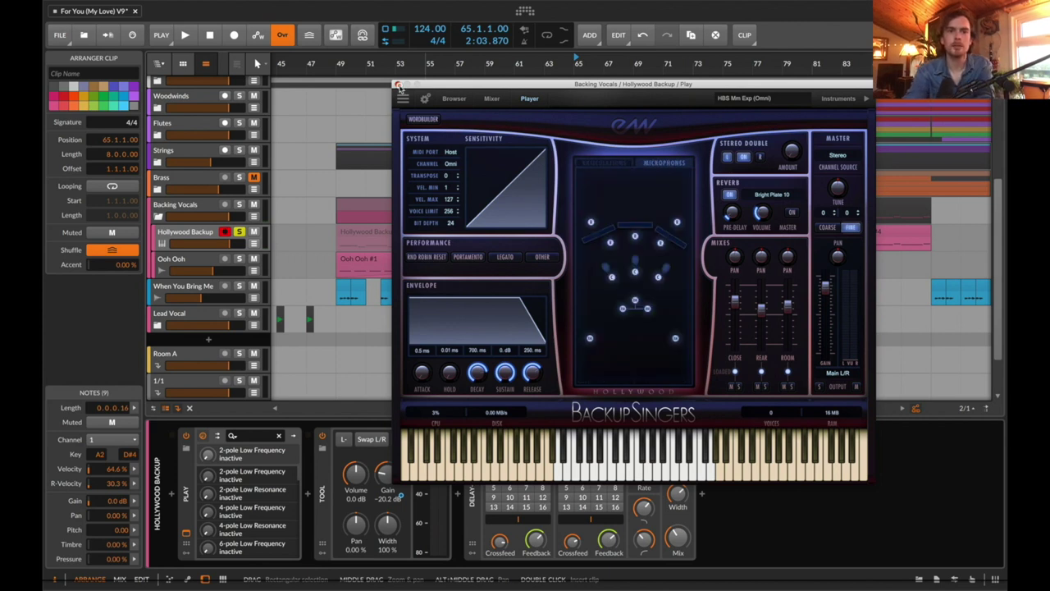
{"action": "left_click", "coordinate": [398, 85]}
Step: Play the soloed Hollywood Backup track from bar 65 and from about bar 75, and clear its solo
{"action": "key", "text": "space"}
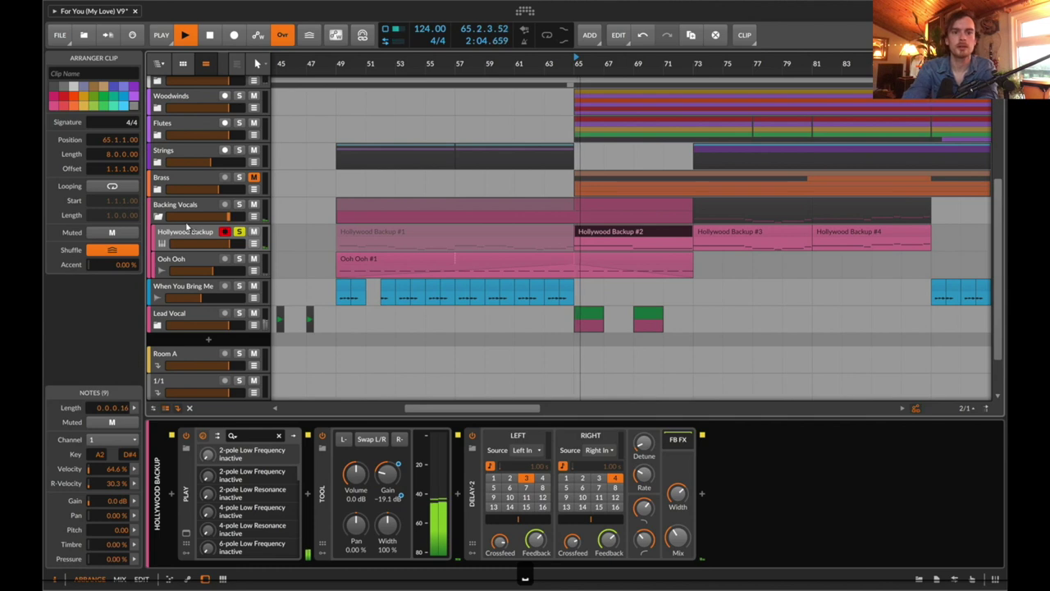
{"action": "left_click", "coordinate": [734, 240]}
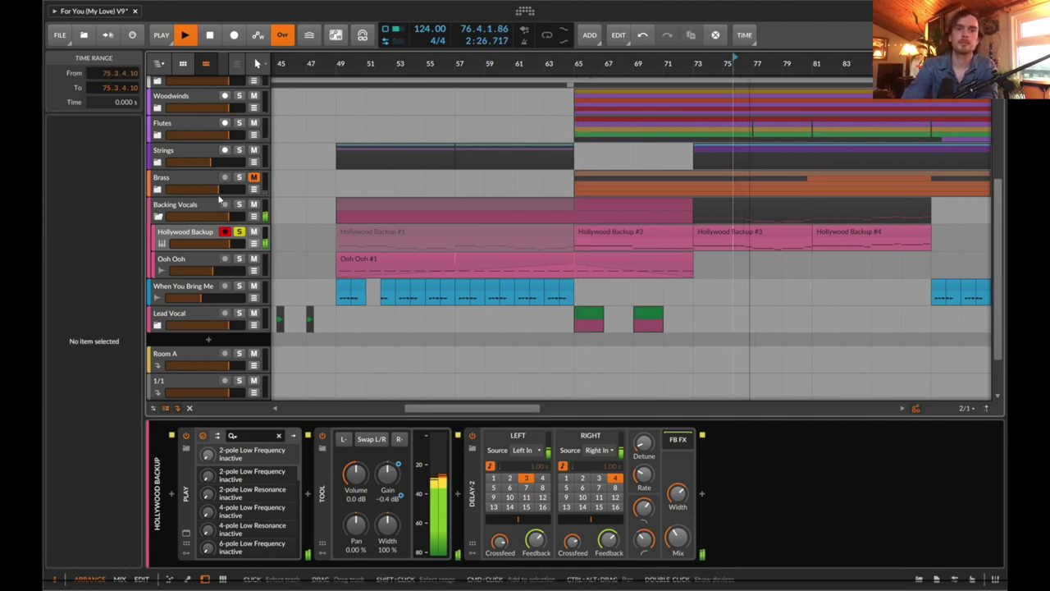
{"action": "left_click", "coordinate": [239, 231]}
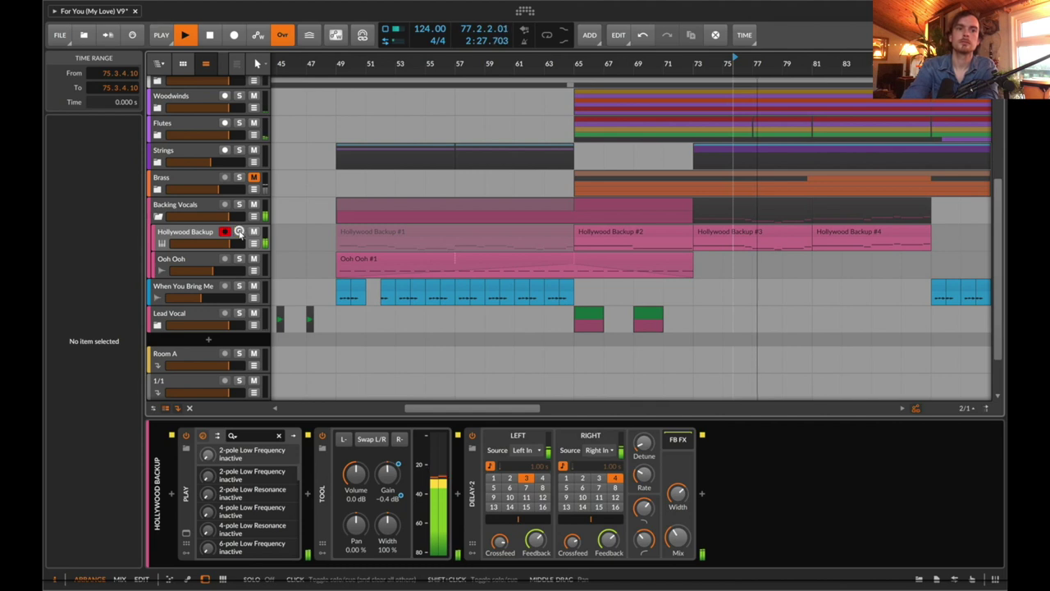
Step: Play the backing vocals in the full mix from bars 81, 113 and 137, and undo the last Hollywood Backup volume change
{"action": "left_click", "coordinate": [818, 241]}
{"action": "key", "text": "space"}
{"action": "scroll", "coordinate": [818, 241], "scroll_direction": "right", "scroll_amount": 10}
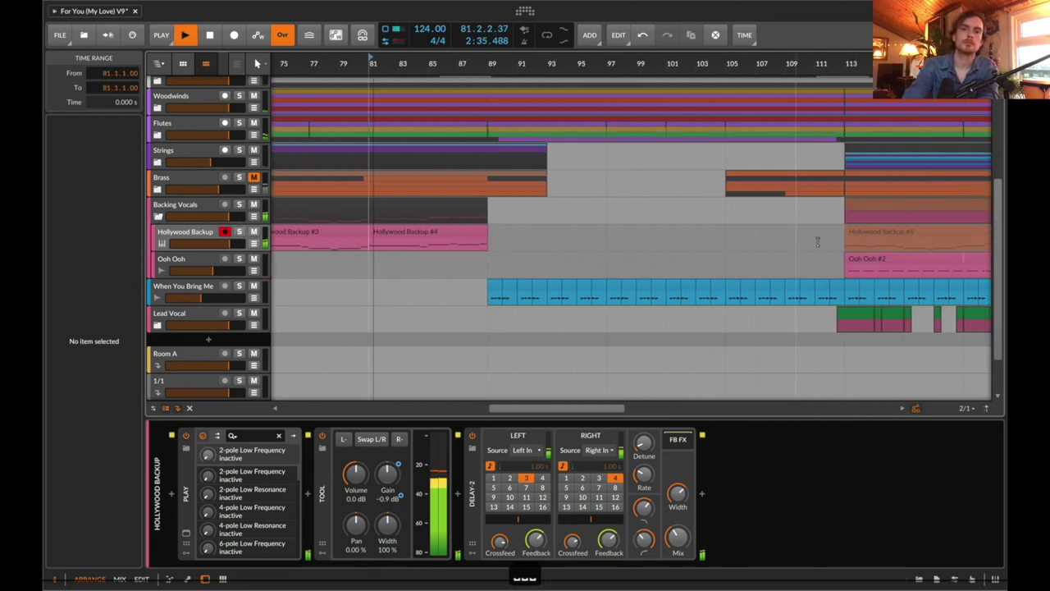
{"action": "left_click", "coordinate": [684, 258]}
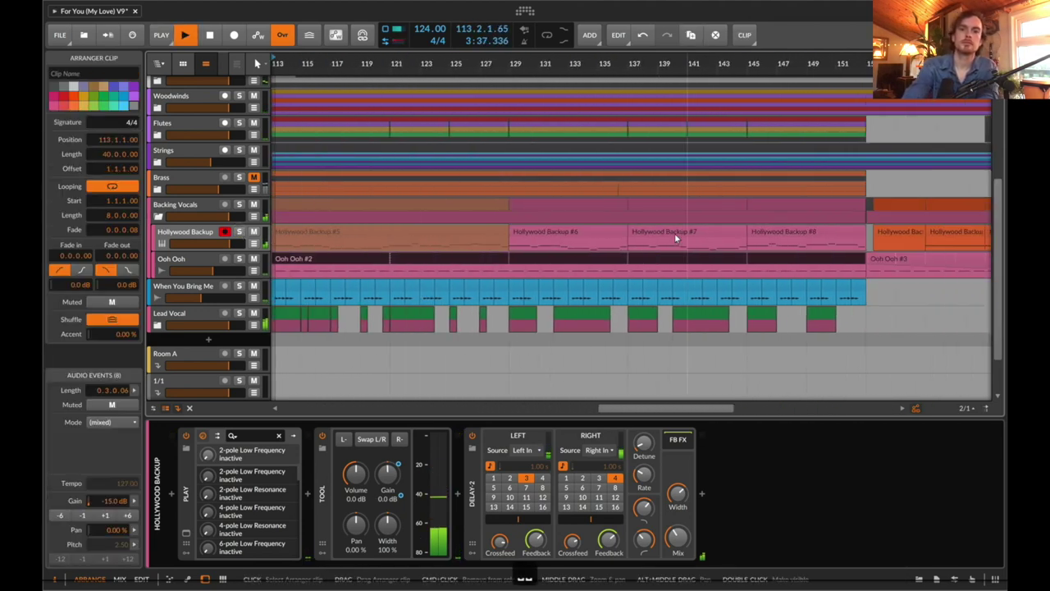
{"action": "left_click", "coordinate": [668, 231]}
{"action": "key", "text": "space"}
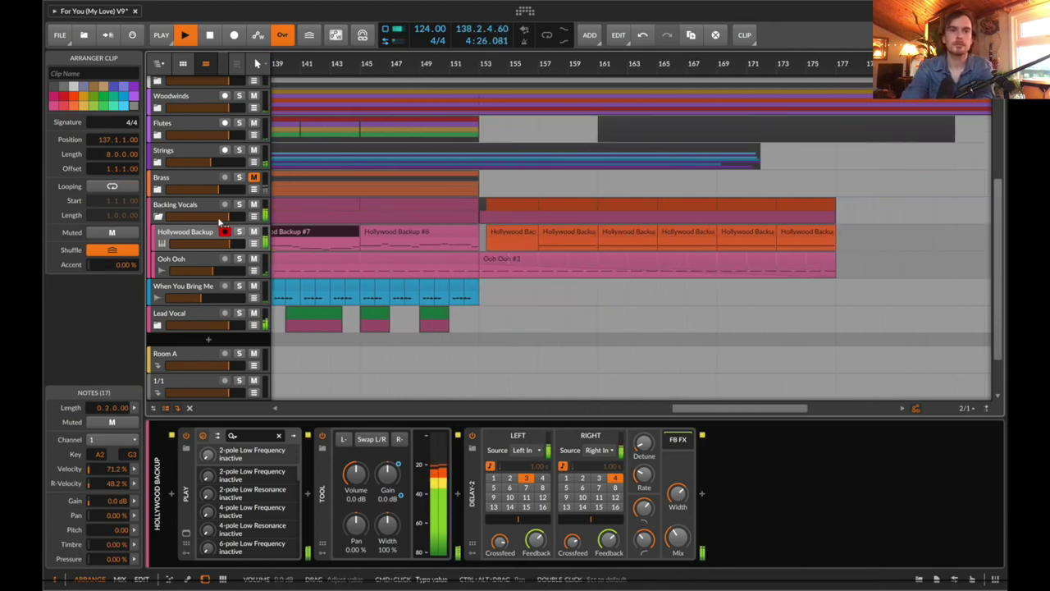
{"action": "key", "text": "super+z"}
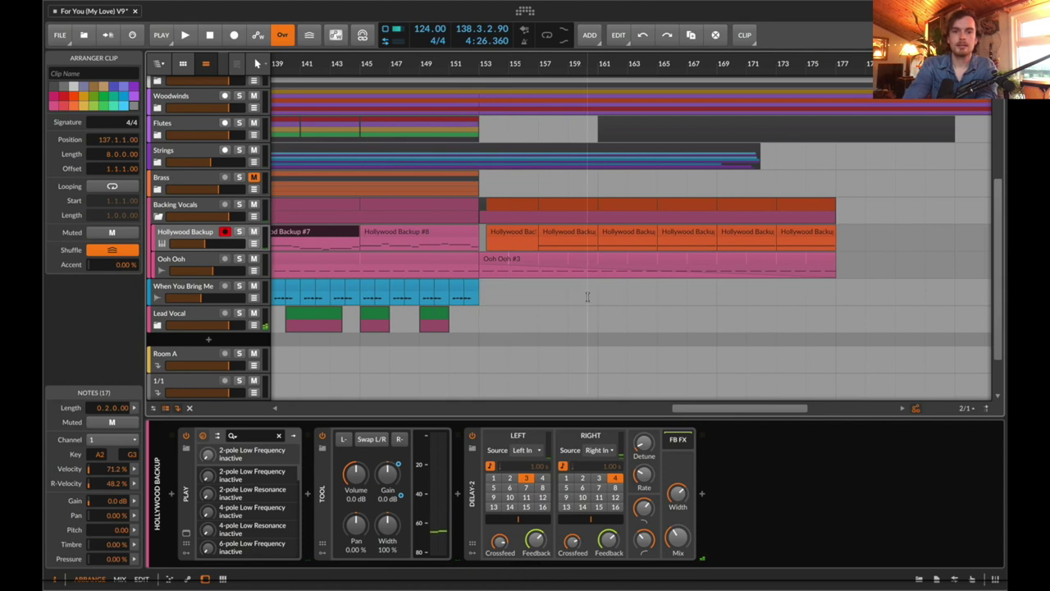
Step: Examine the whole arrangement across all track groups, and clear the clip selection by placing the play position at bar 321
{"action": "scroll", "coordinate": [151, 293], "scroll_direction": "up", "scroll_amount": 5}
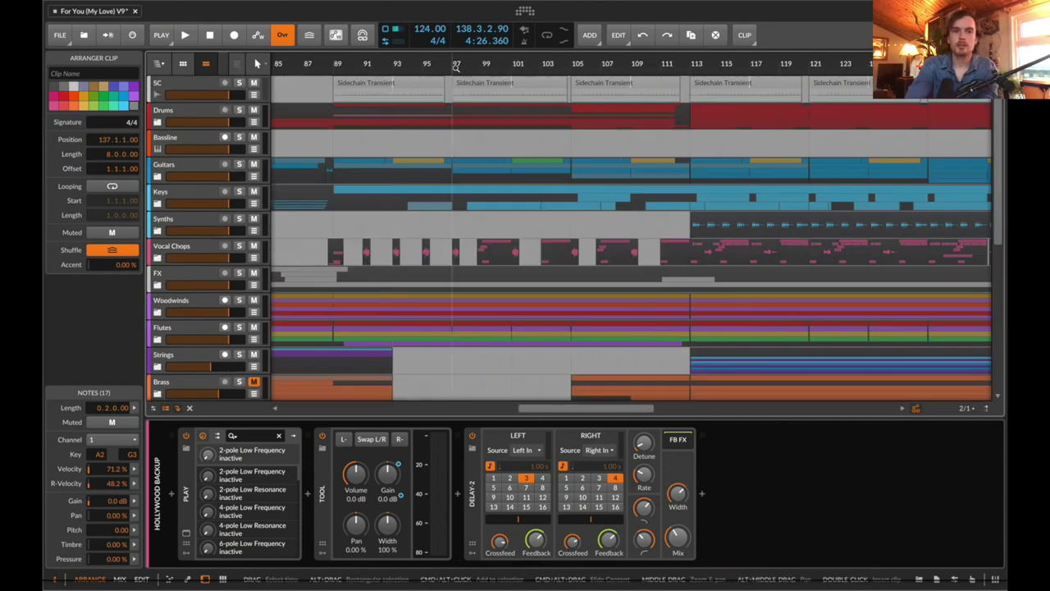
{"action": "left_click_drag", "start_coordinate": [439, 55], "coordinate": [438, 63]}
{"action": "scroll", "coordinate": [429, 281], "scroll_direction": "down", "scroll_amount": 10}
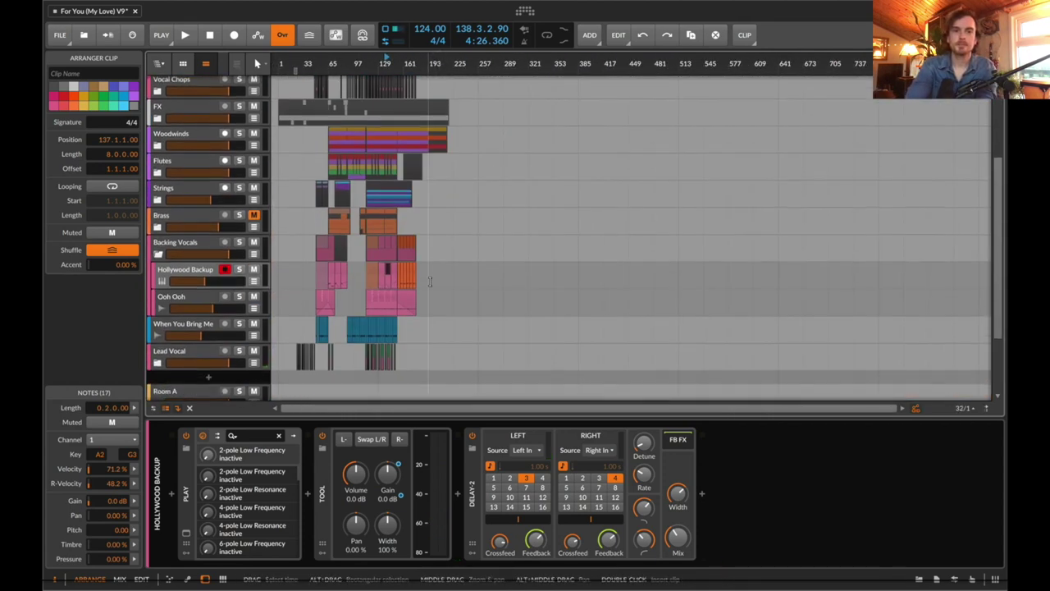
{"action": "scroll", "coordinate": [430, 282], "scroll_direction": "up", "scroll_amount": 8}
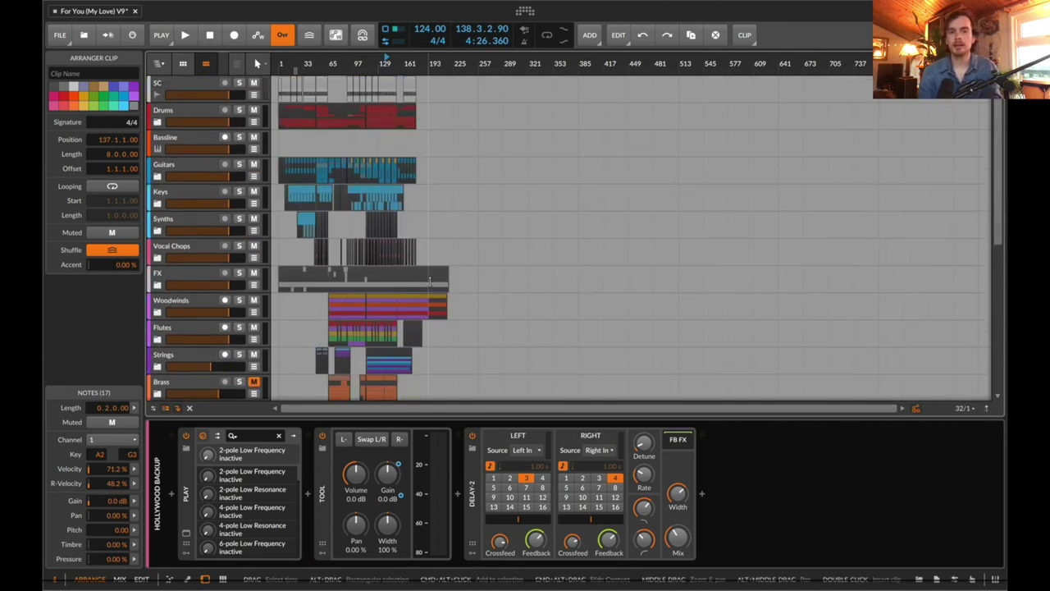
{"action": "scroll", "coordinate": [429, 282], "scroll_direction": "down", "scroll_amount": 1}
{"action": "scroll", "coordinate": [430, 282], "scroll_direction": "up", "scroll_amount": 1}
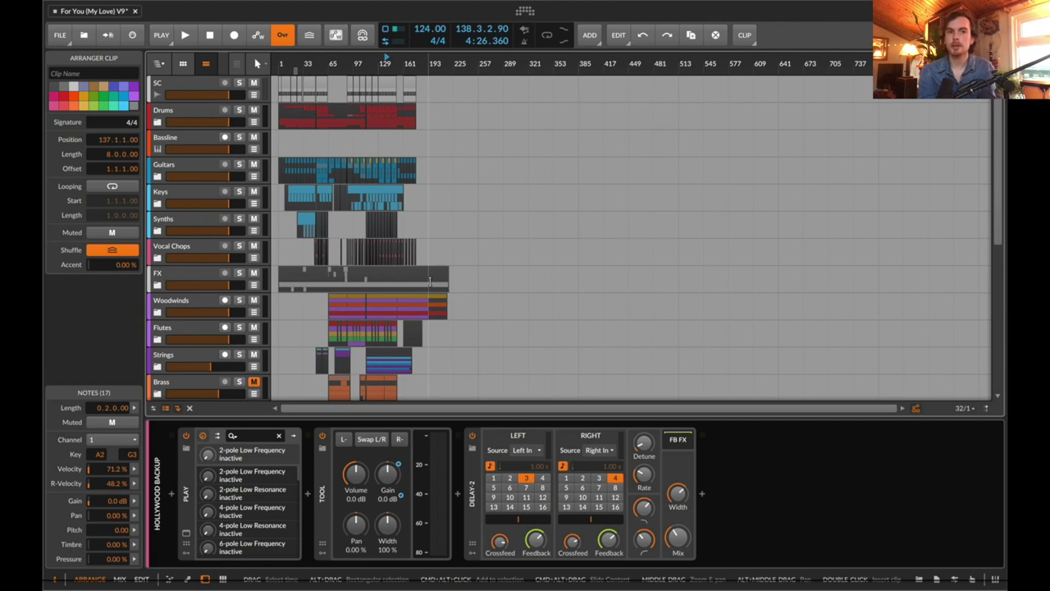
{"action": "left_click", "coordinate": [528, 197]}
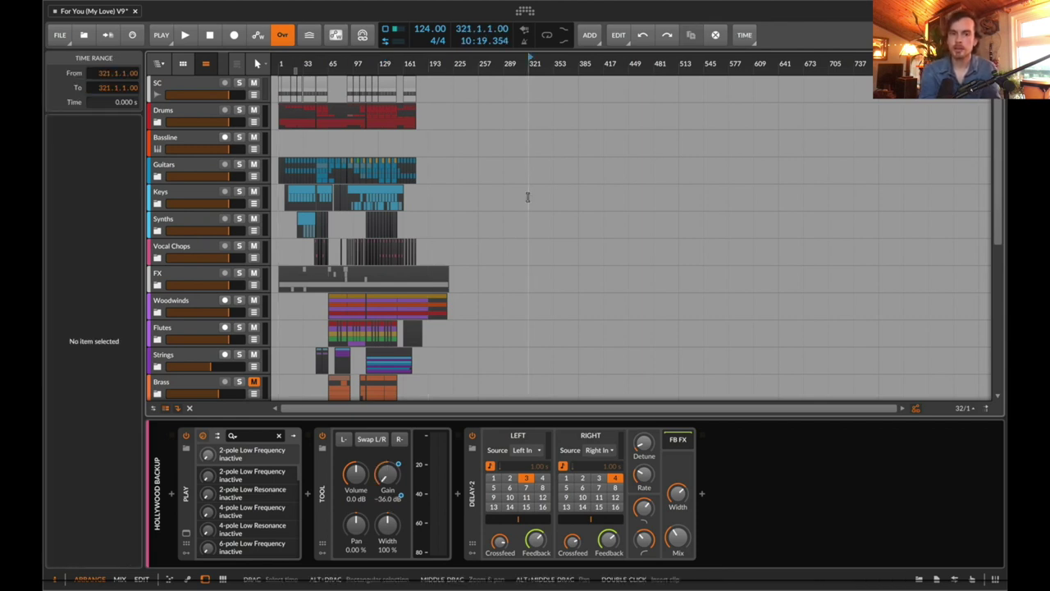